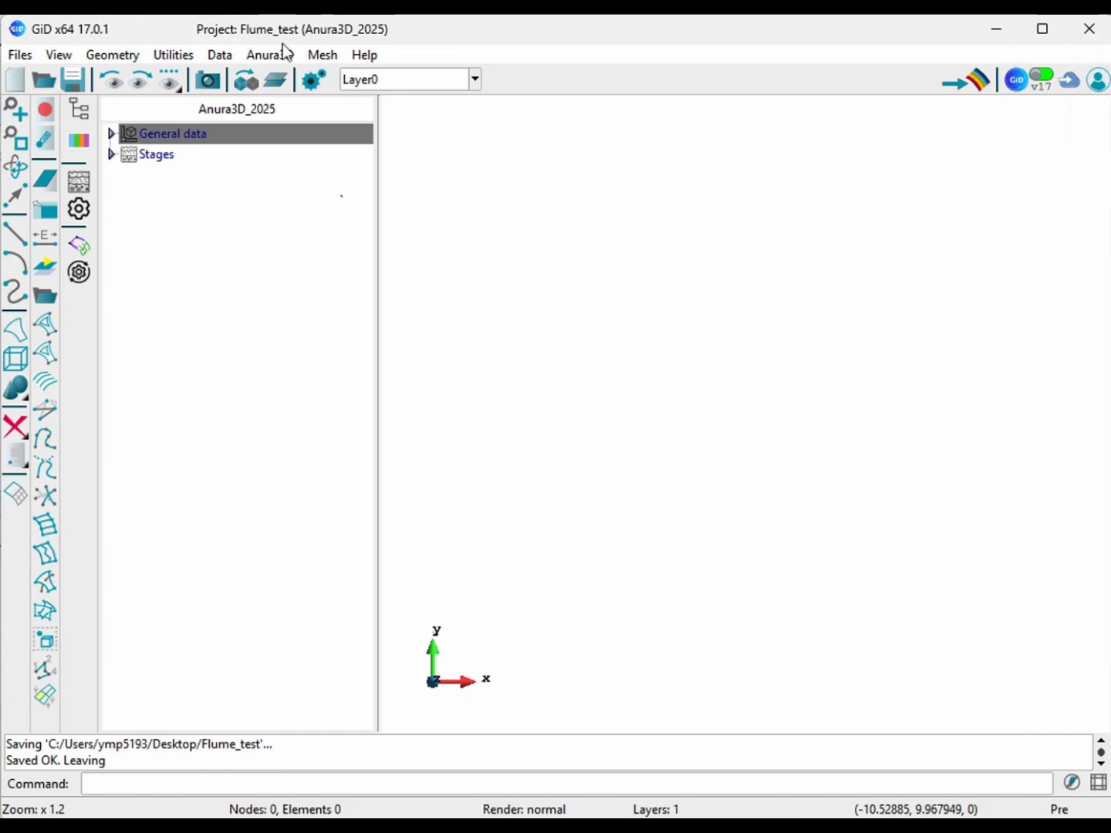
Step: Draw the flume's base line from 0,0 through 3,0 and 6,0.5 to 12,4
left_click(15, 233)
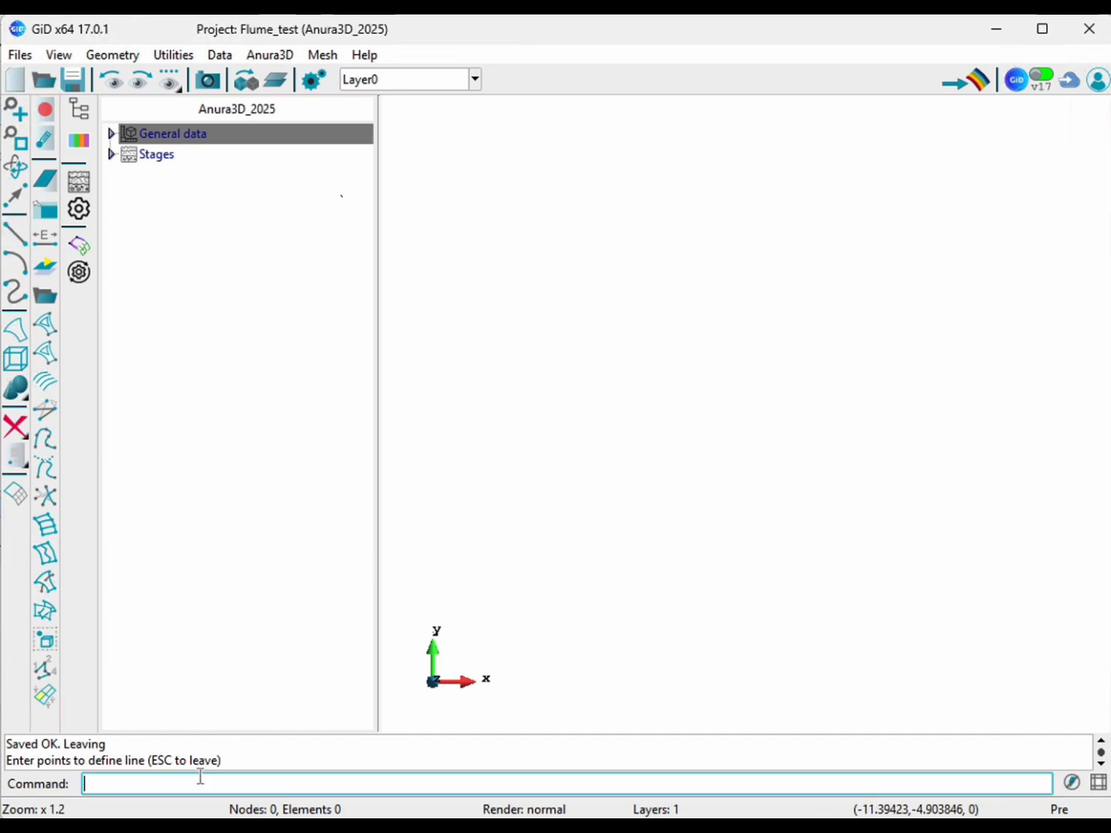
type("0,0")
key("Return")
type("3,0")
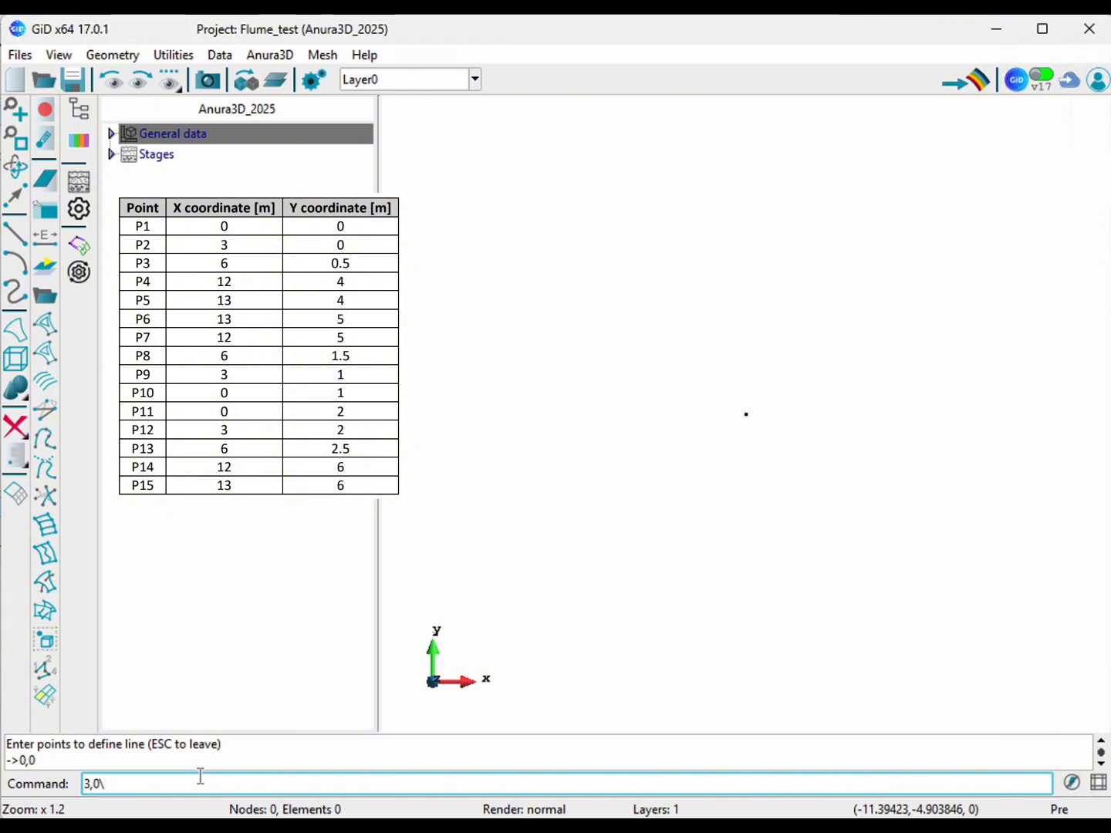
key("Return")
type("6,0.")
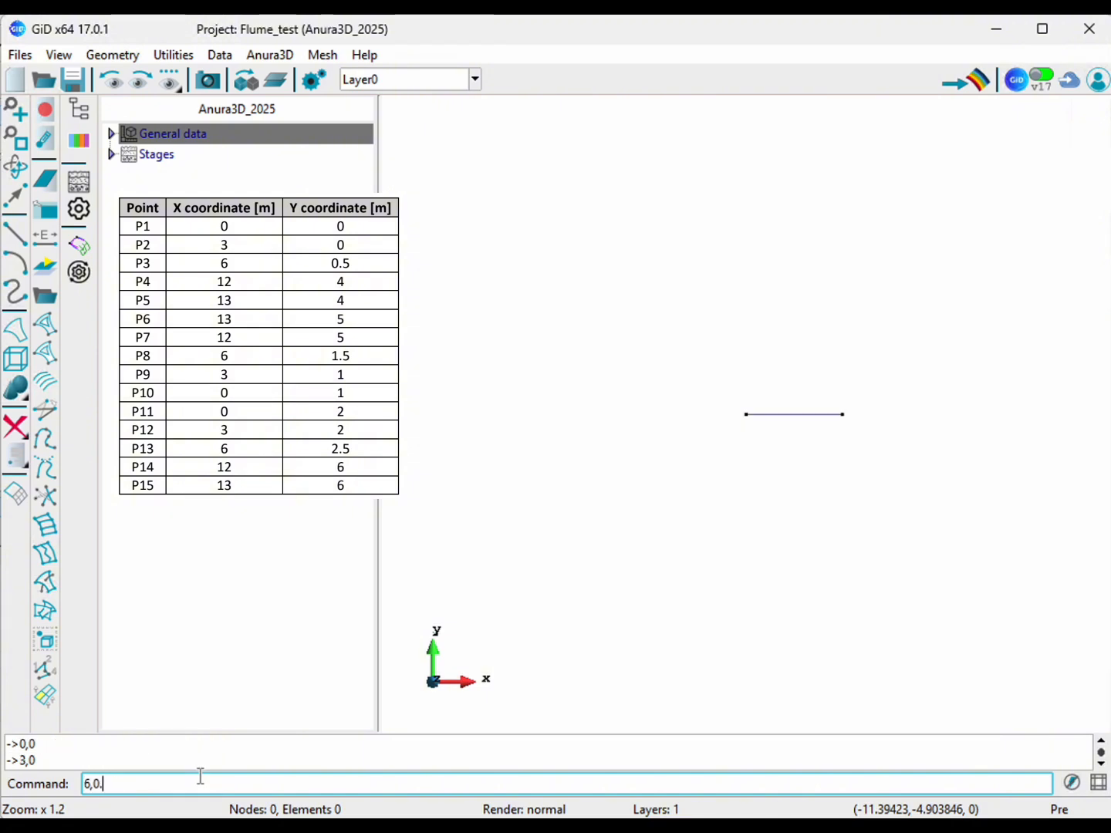
type("5")
key("Return")
type("12,4")
key("Return")
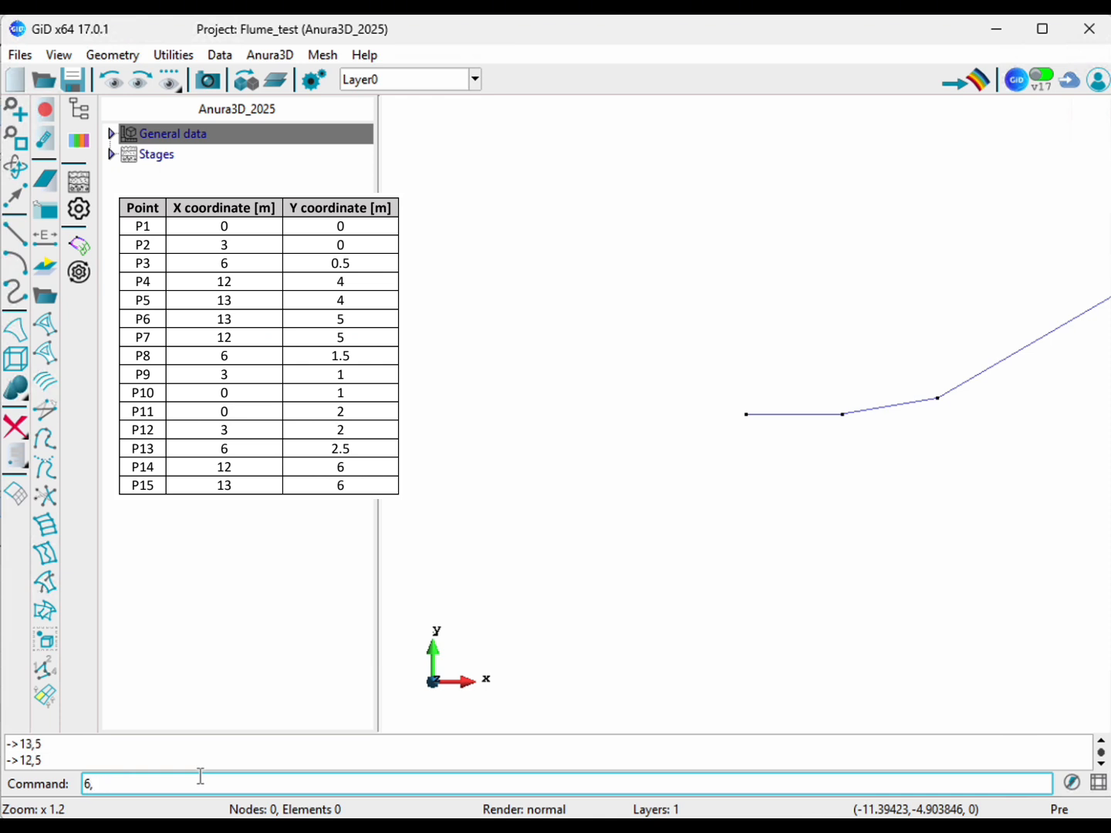
Step: Continue the line through 13,4, 13,5, 12,5, 6,1.5 and 3,1 to 0,1
key("Return")
type("3,1")
key("Return")
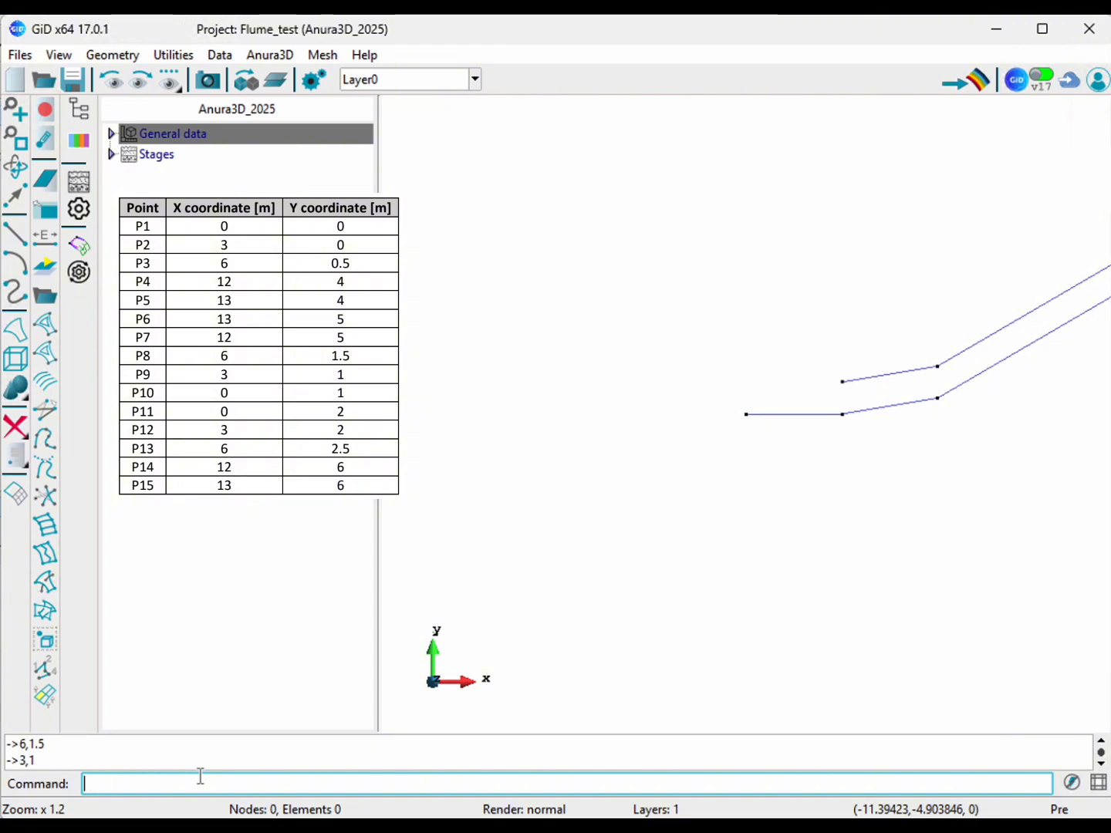
type("0,1")
key("Return")
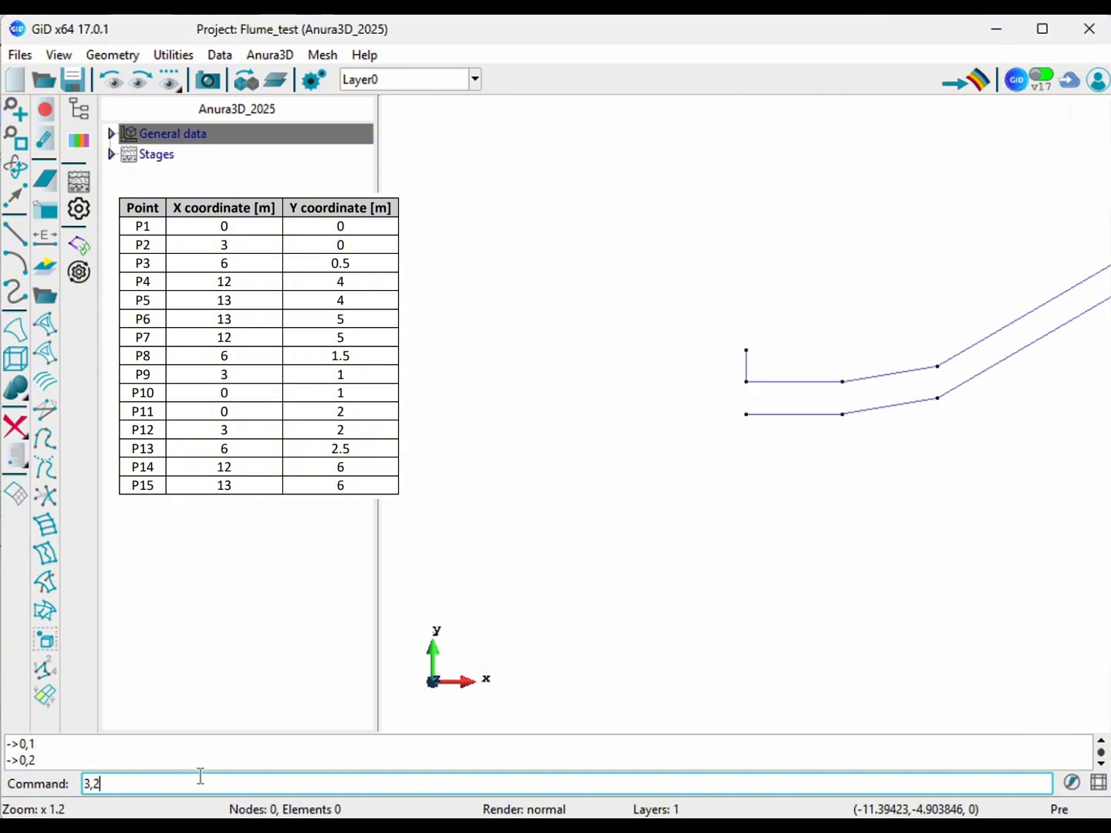
Step: Extend the line through 0,2, 3,2, 6,2.5 and 12,6 to 13,6 as the upper boundary
key("Return")
type("6,2.5")
key("Return")
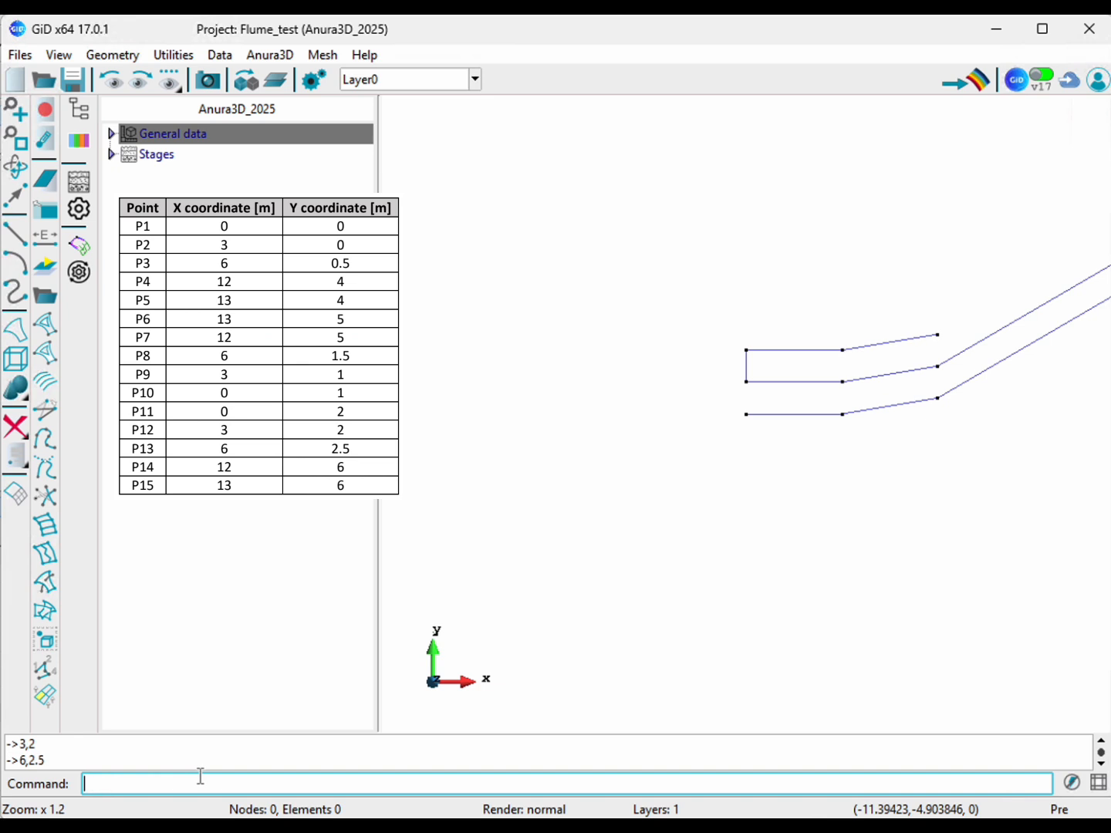
type("12,6")
key("Return")
type("13")
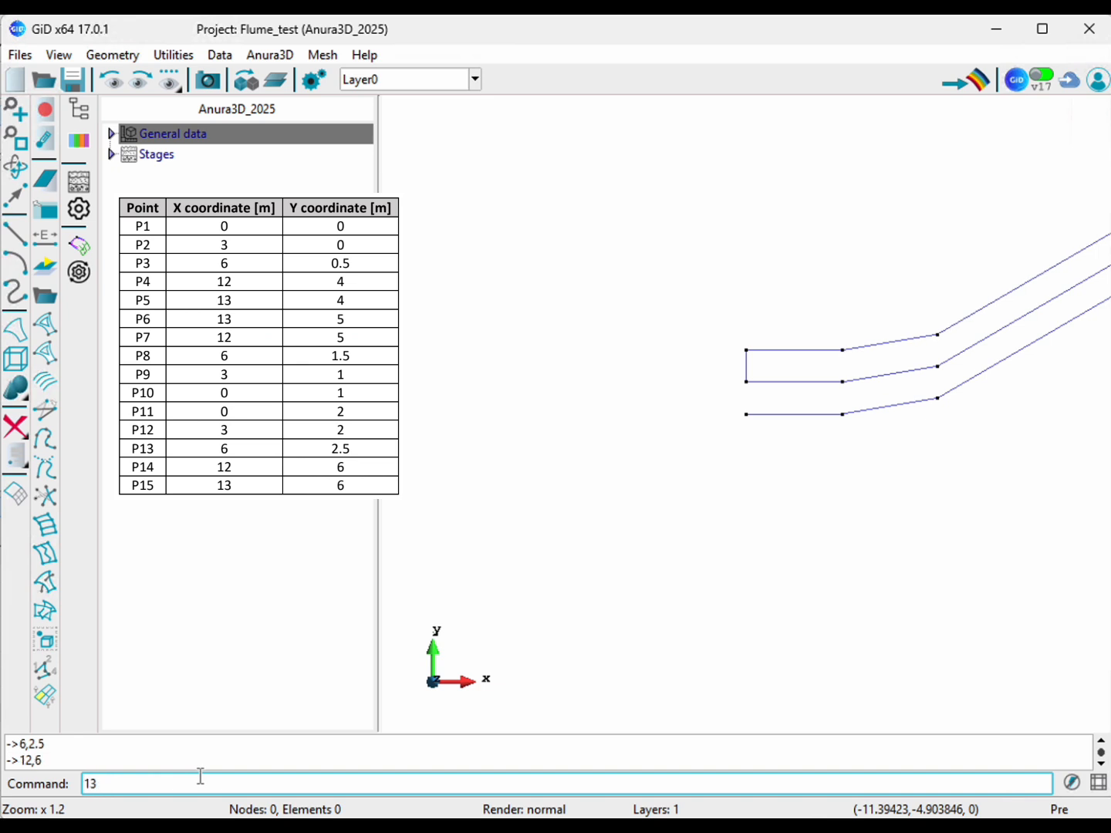
type(",6")
key("Return")
Step: Close the upper band by joining the line from 13,6 to the existing point at 13,5
left_click(16, 197)
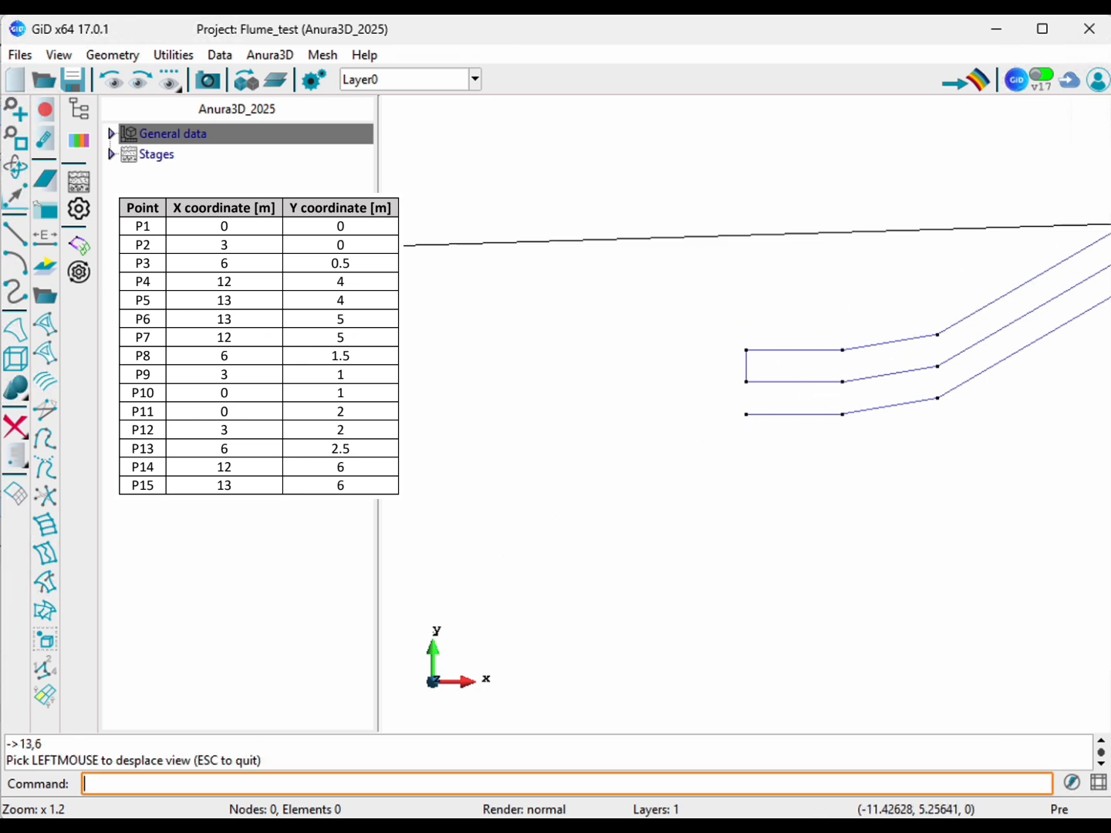
left_click_drag(850, 253, 634, 304)
key("Escape")
left_click(945, 308)
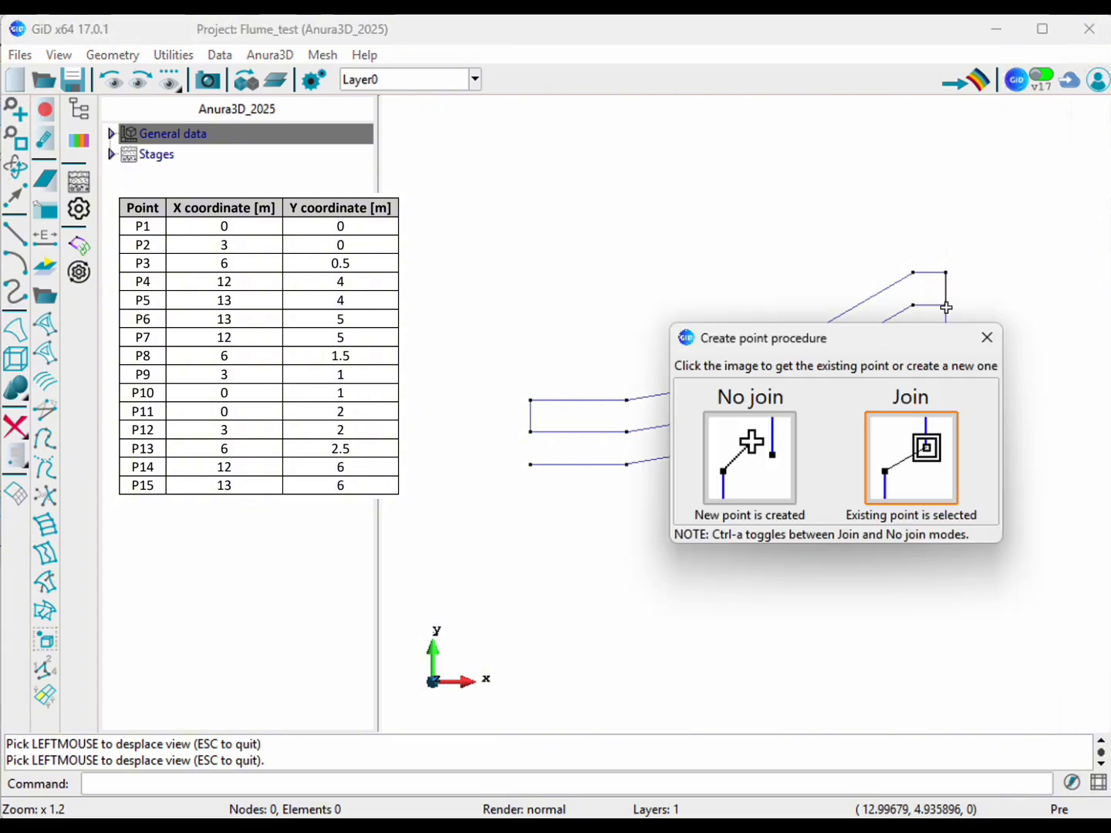
left_click(907, 448)
key("Escape")
Step: Close the lower band with a line joining the existing points at 0,1 and 0,0
left_click(531, 434)
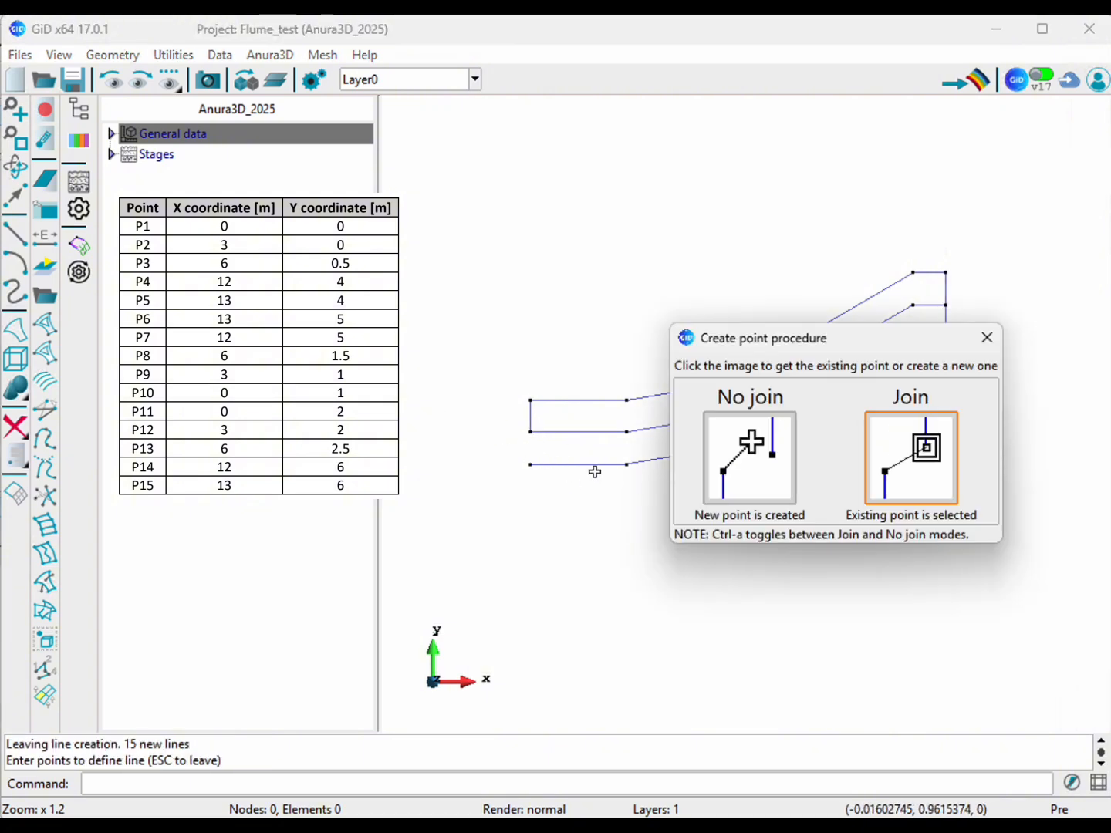
key("Return")
left_click(532, 465)
key("Return")
key("Escape")
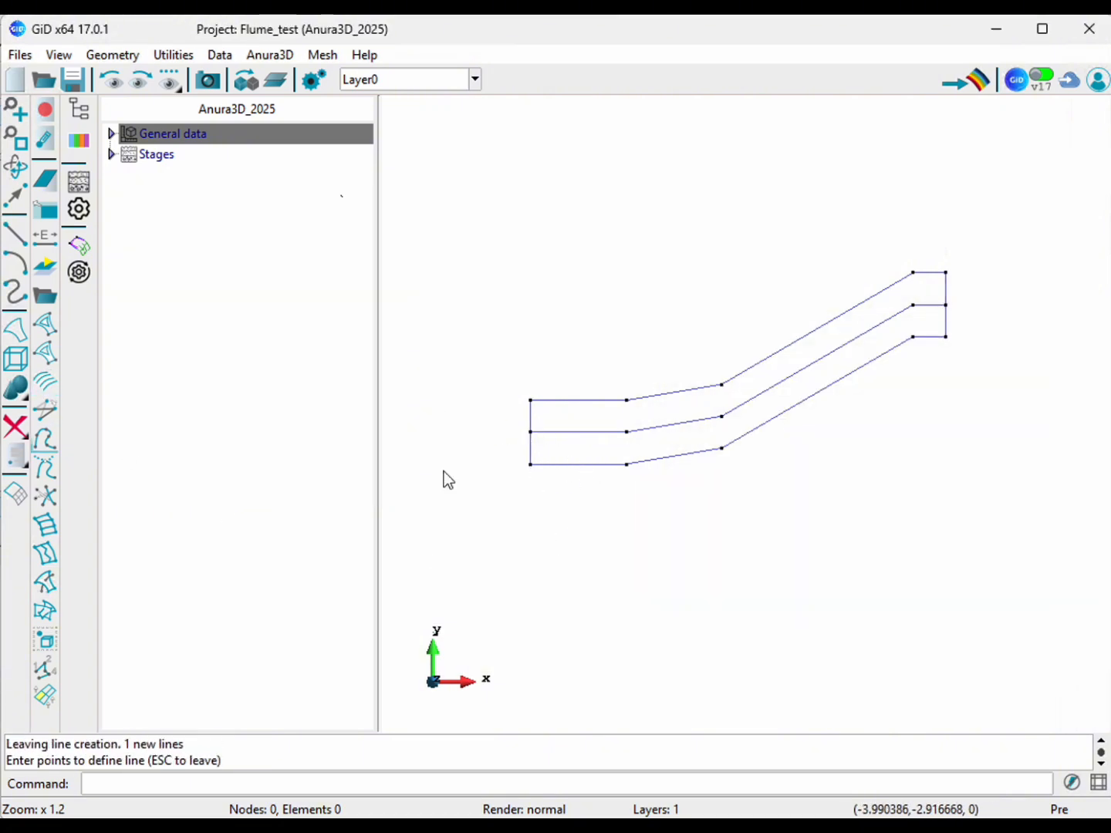
Step: Create a NURBS surface from the boundary lines of the lower band
left_click(15, 330)
left_click(508, 486)
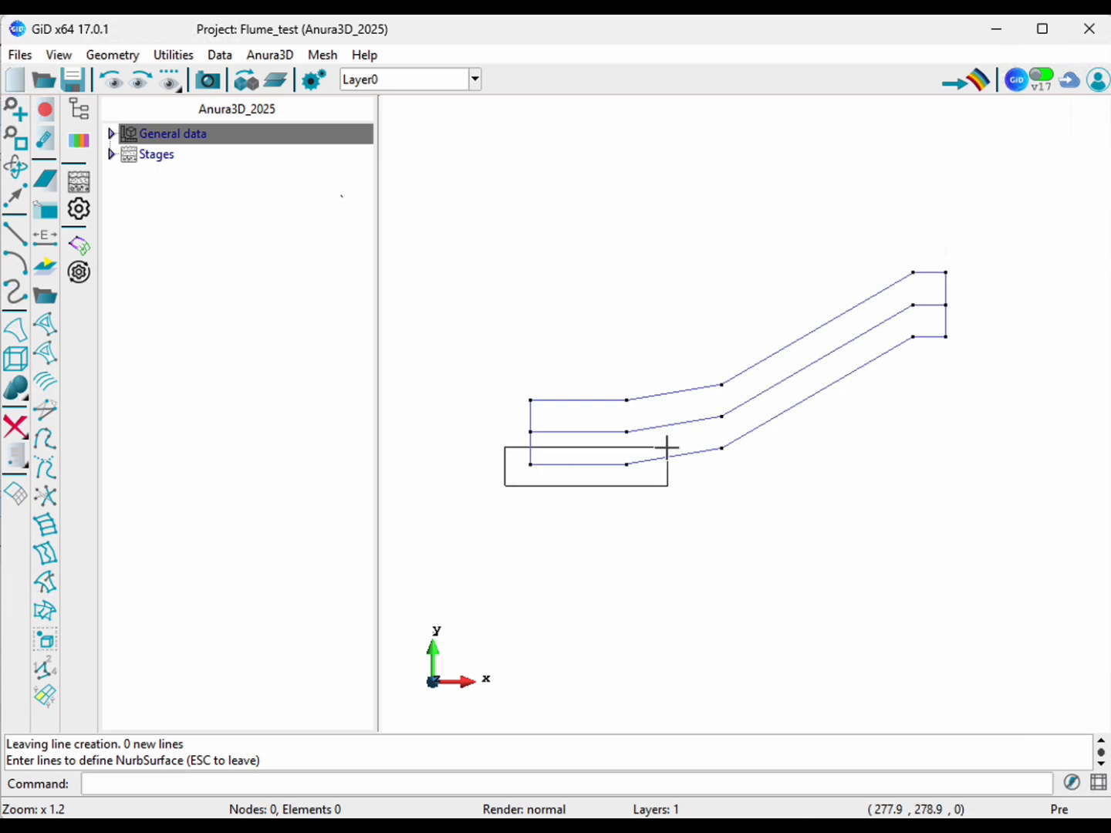
left_click(667, 448)
left_click(608, 444)
left_click_drag(727, 413, 729, 413)
left_click_drag(955, 350, 908, 321)
left_click(930, 302)
key("Escape")
Step: Create a NURBS surface from the boundary lines of the upper band
left_click(962, 310)
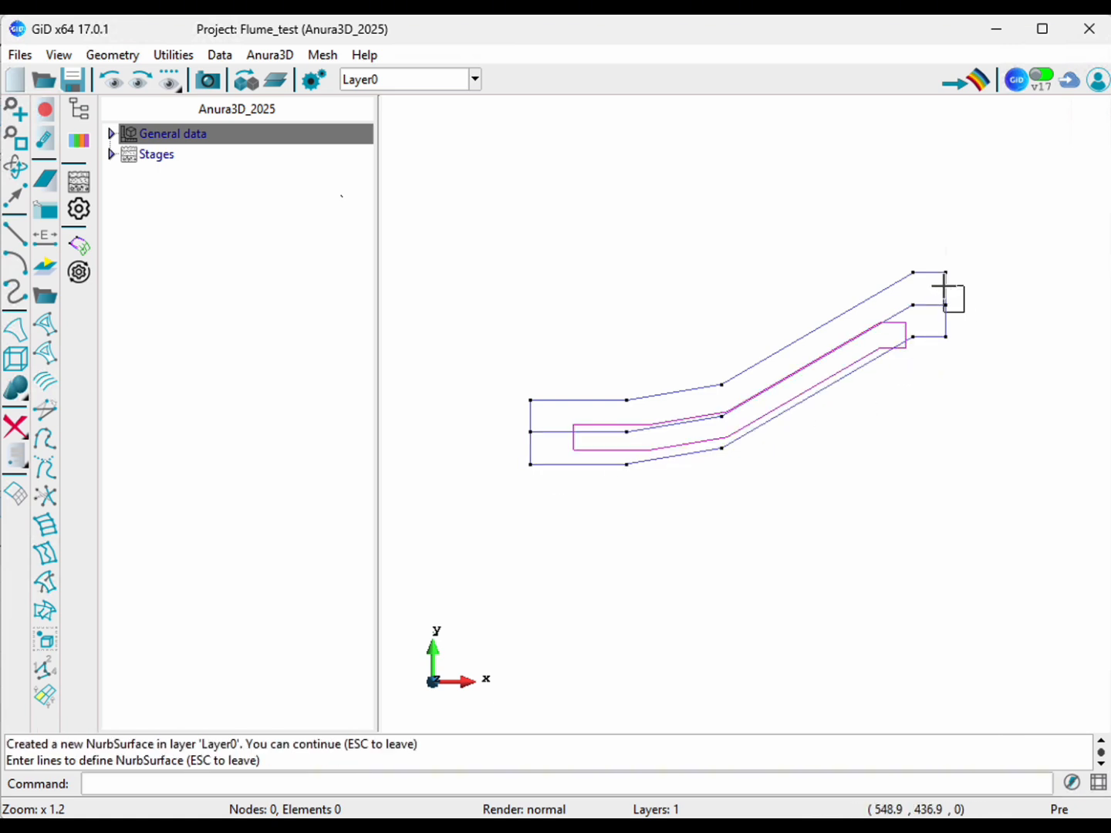
left_click(865, 267)
left_click(944, 321)
left_click(677, 437)
left_click(608, 387)
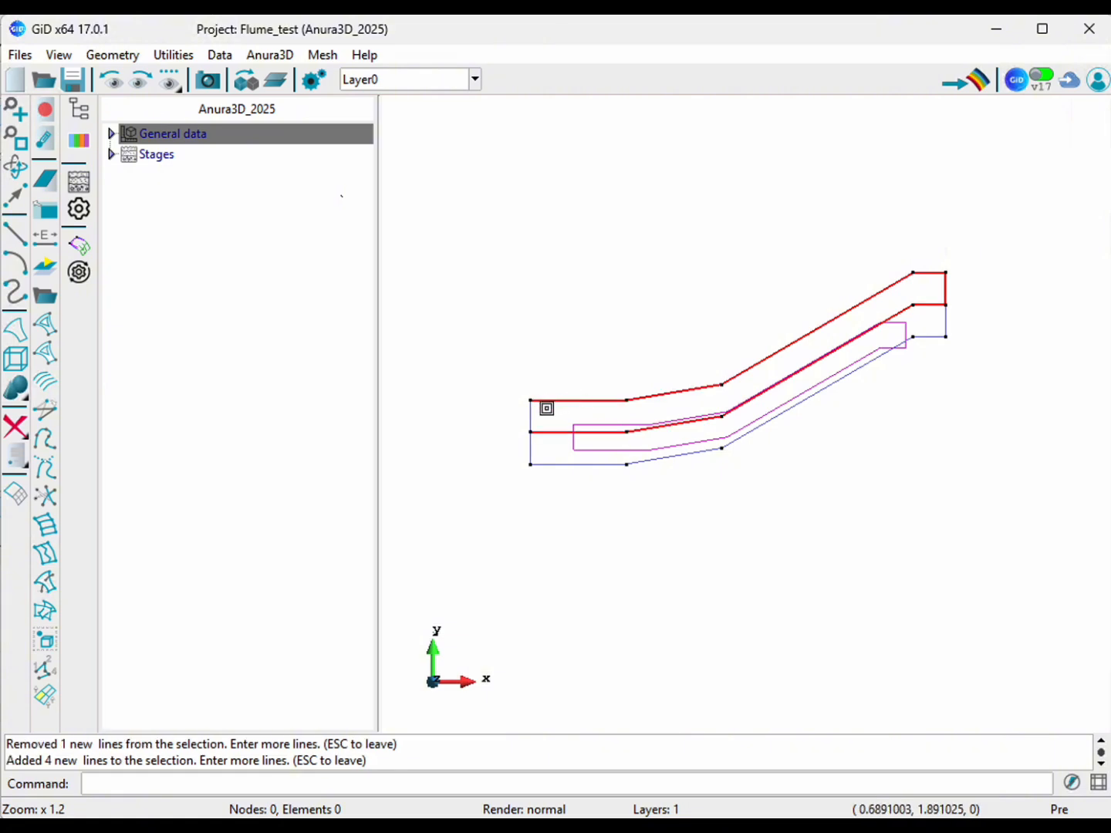
left_click(533, 417)
key("Escape")
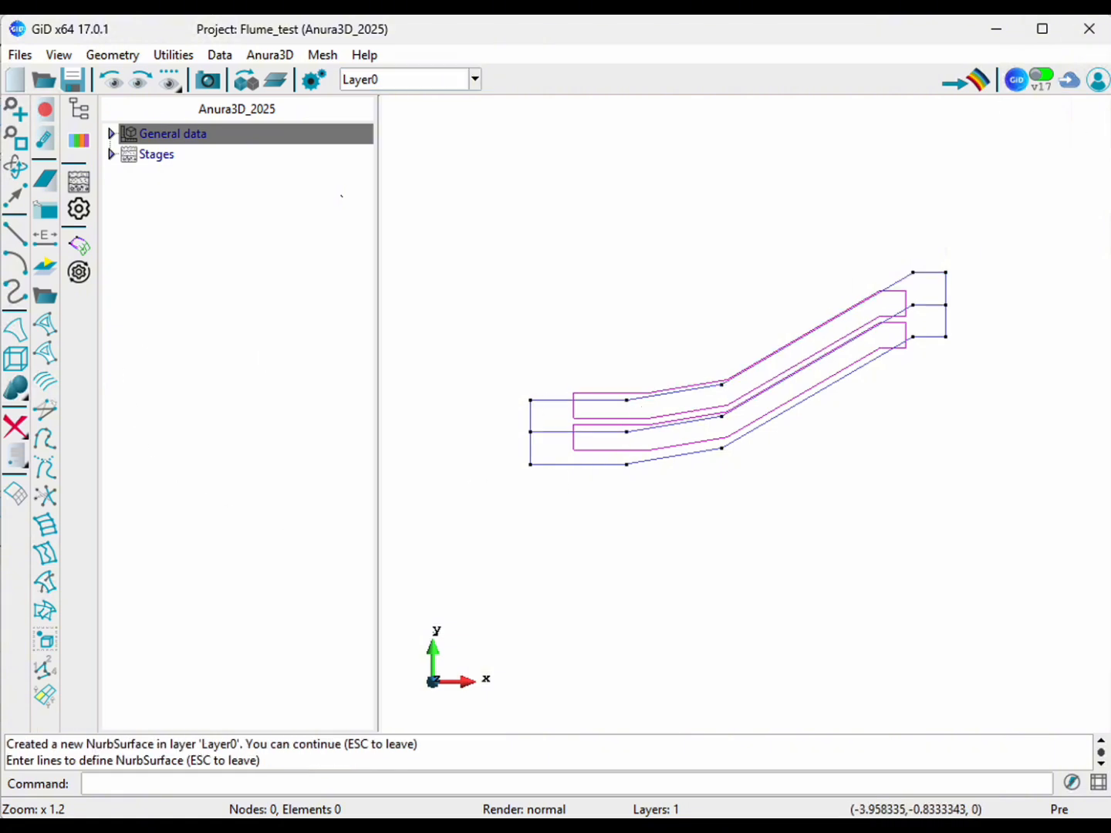
Step: Rename the Stage 0 material as slope
left_click(112, 154)
left_click(126, 174)
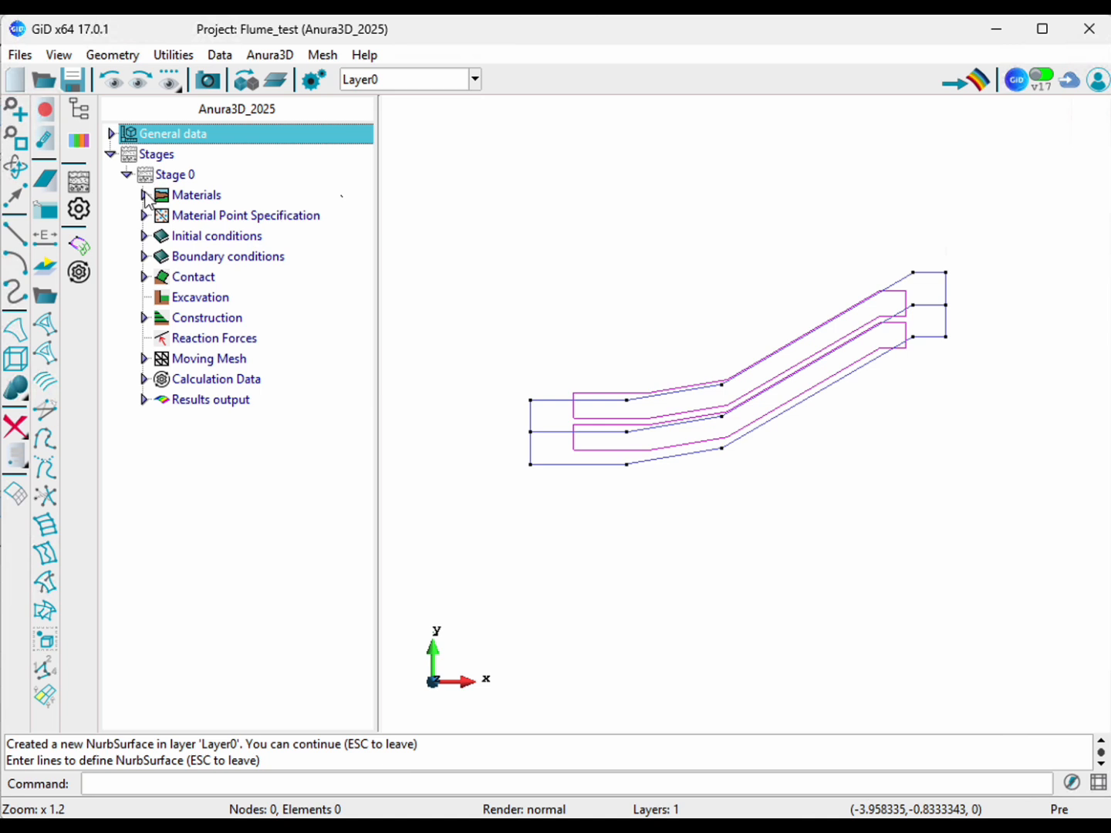
left_click(143, 195)
left_click(160, 215)
left_click(215, 217)
right_click(214, 216)
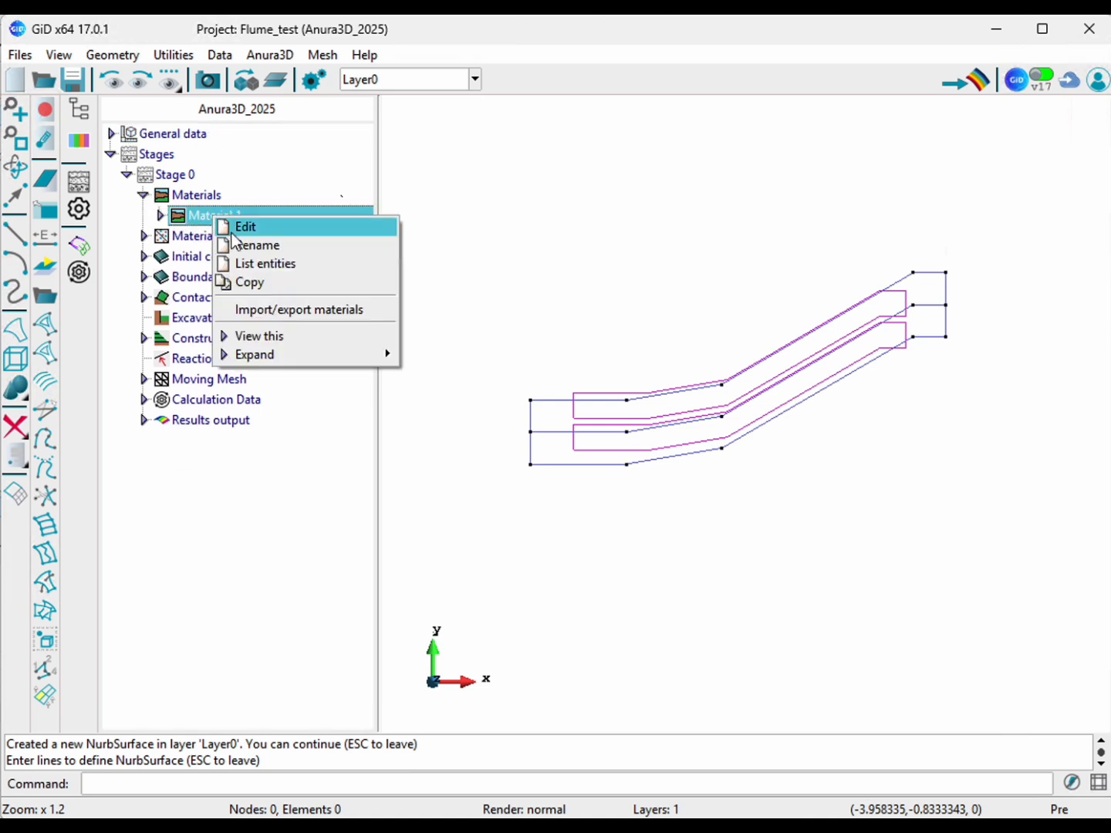
left_click(247, 245)
type("slope")
key("Return")
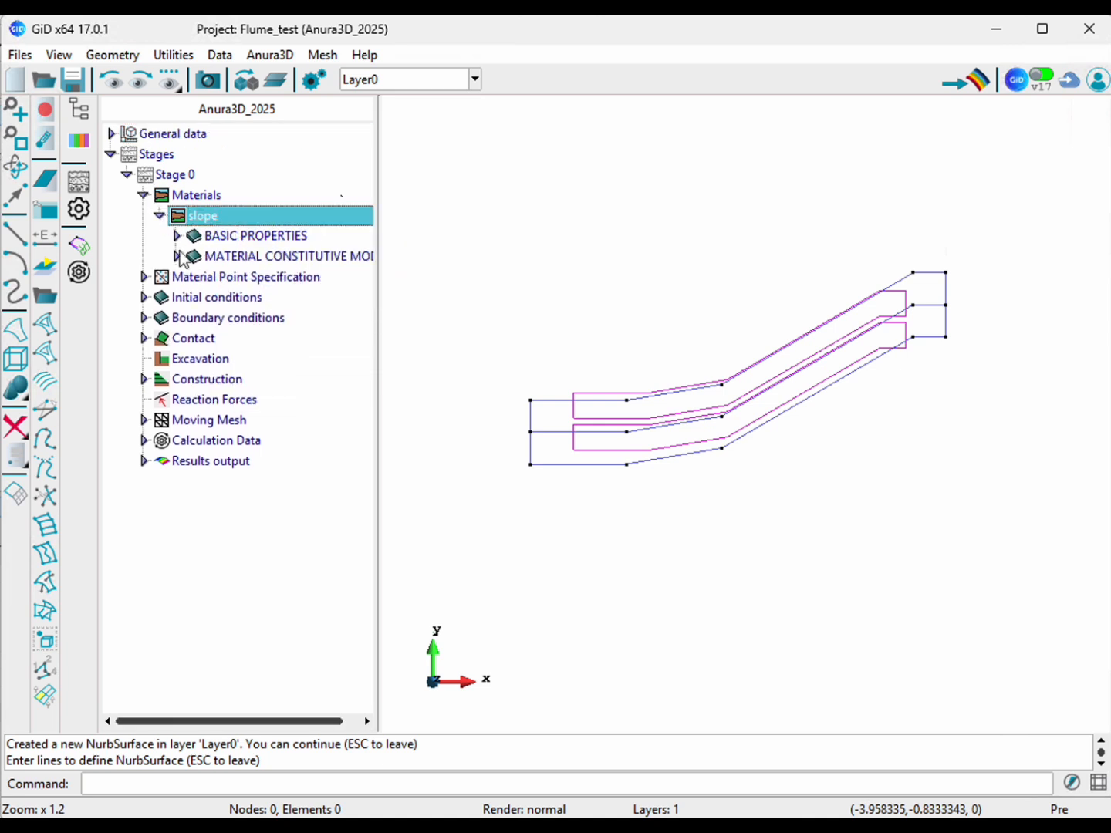
Step: Set the slope material type to unsaturated material-2-phase with suction effects
left_click(177, 235)
left_click_drag(379, 185, 448, 175)
left_click(319, 255)
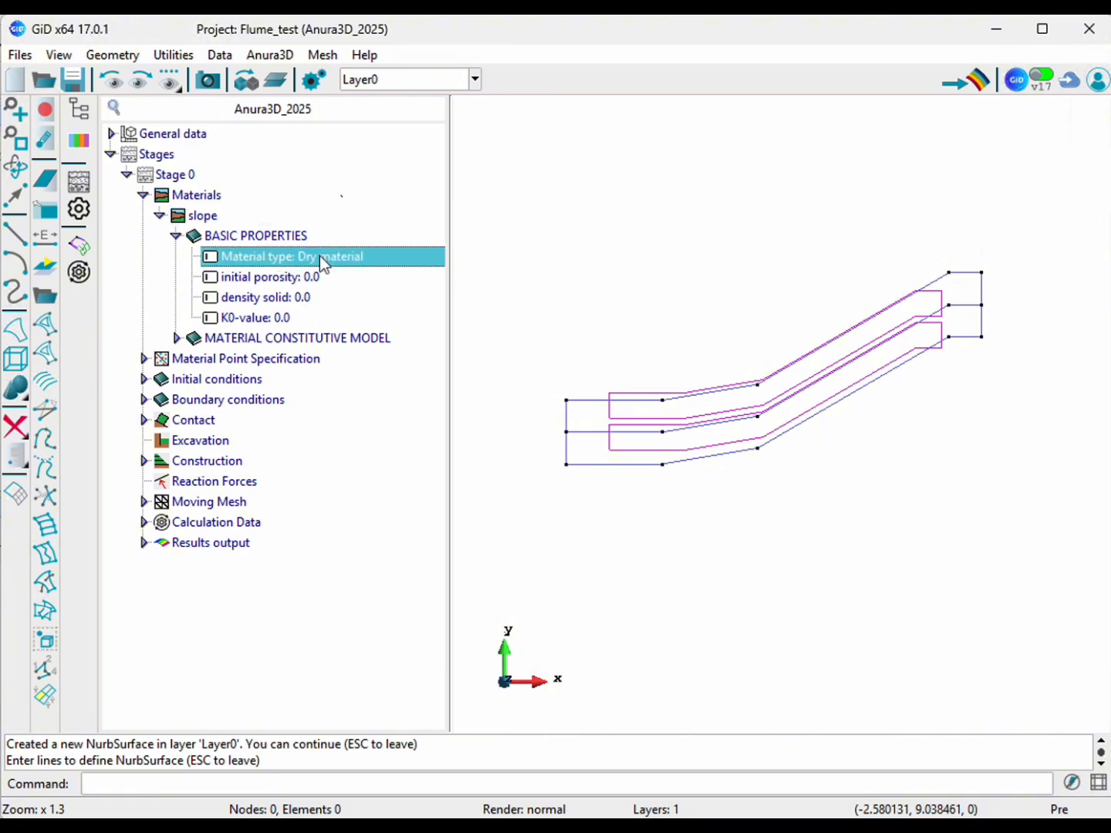
left_click(320, 256)
left_click(344, 359)
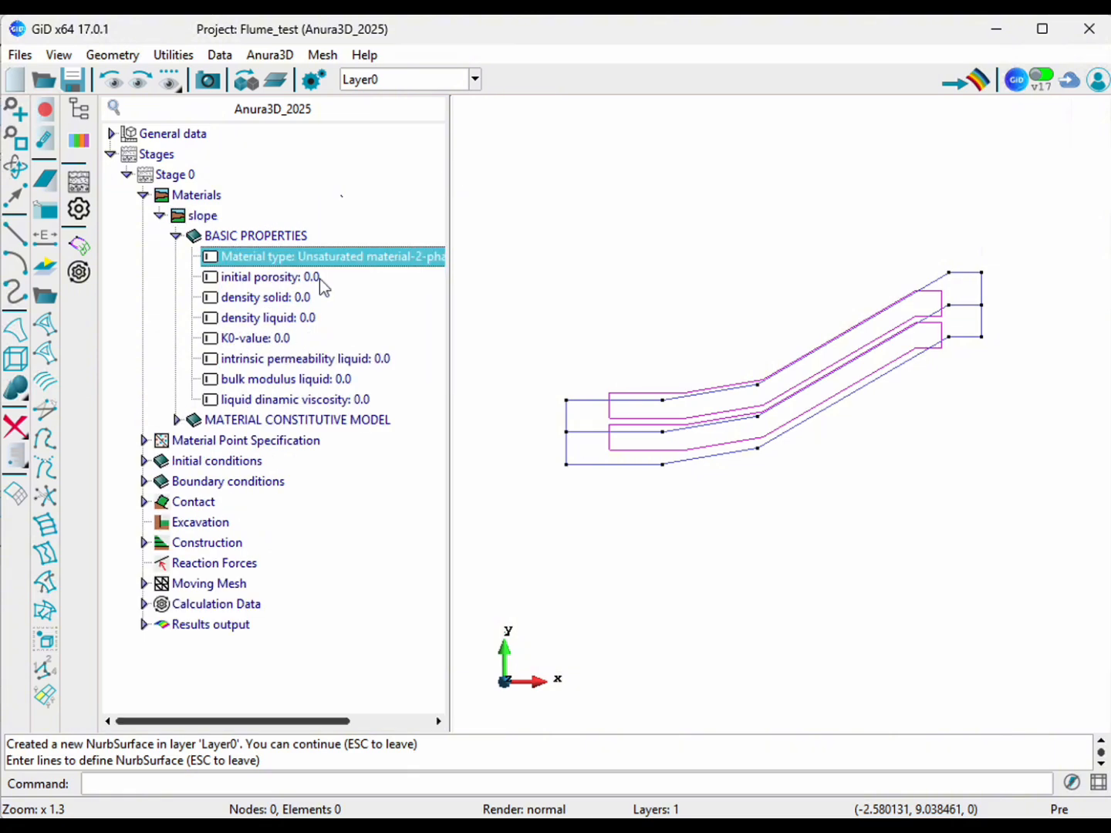
Step: Set the slope's initial porosity to 0.4, solid density to 2650, liquid density to 1000 and K0-value to 0.5
double_click(319, 278)
type("0.4")
double_click(302, 299)
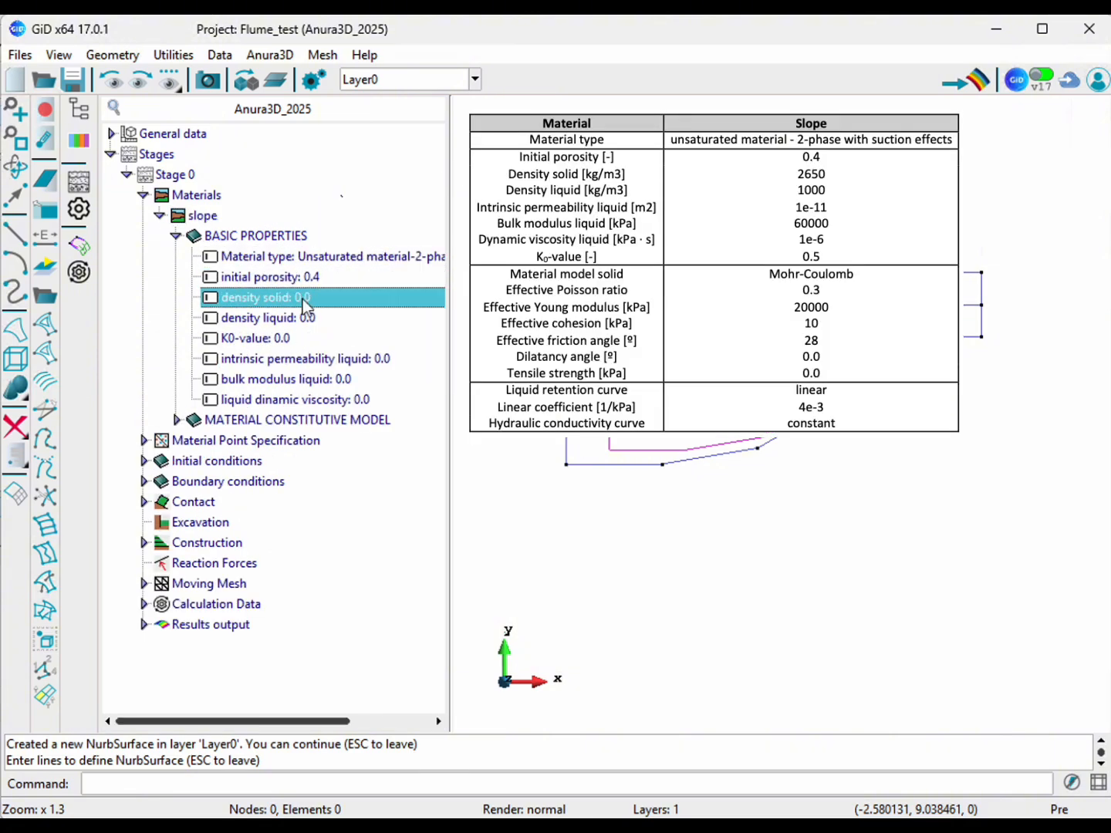
type("2650")
double_click(305, 320)
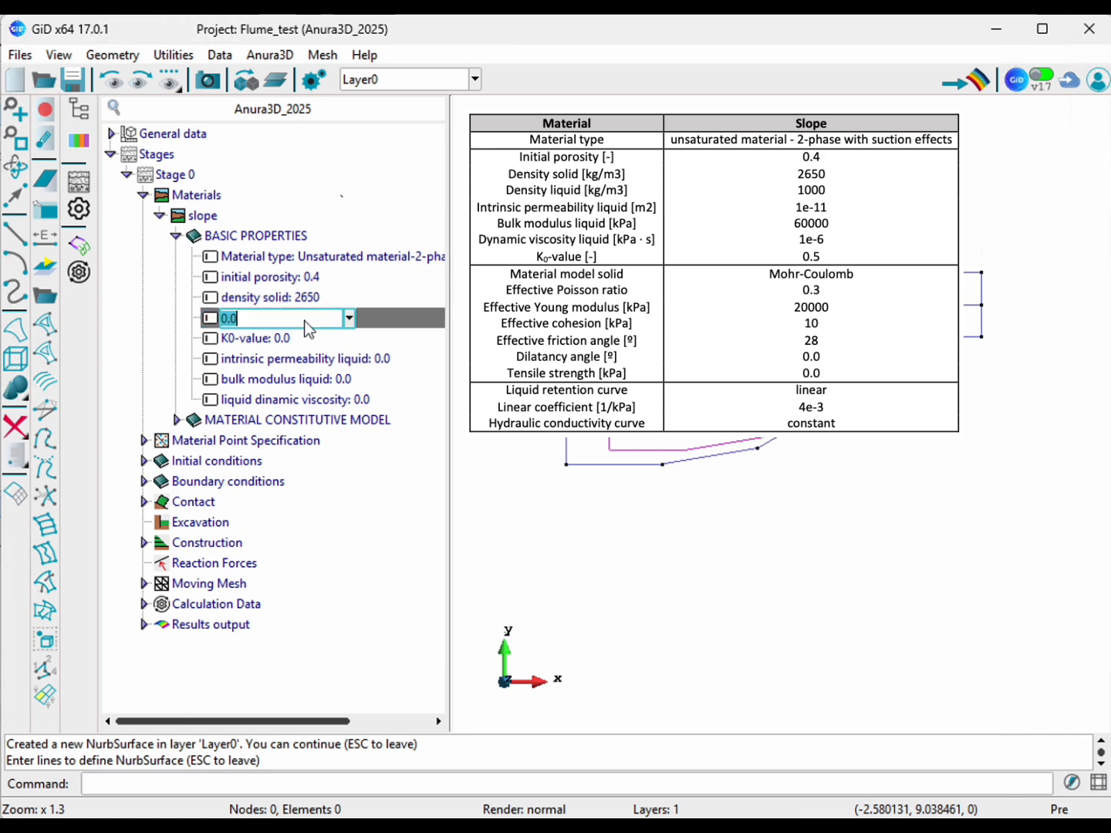
double_click(281, 337)
type("0.5")
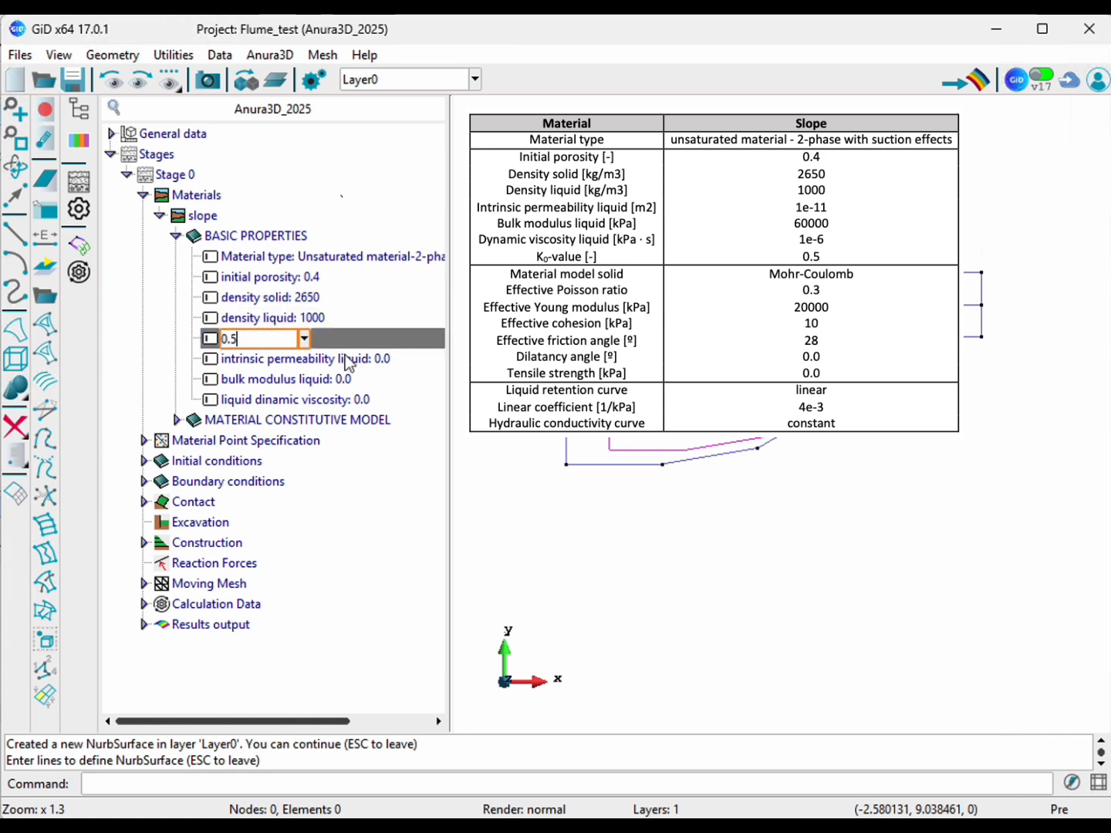
Step: Set the slope's liquid intrinsic permeability to 1e-11, liquid bulk modulus to 60000 and liquid dynamic viscosity to 1e-6
double_click(347, 360)
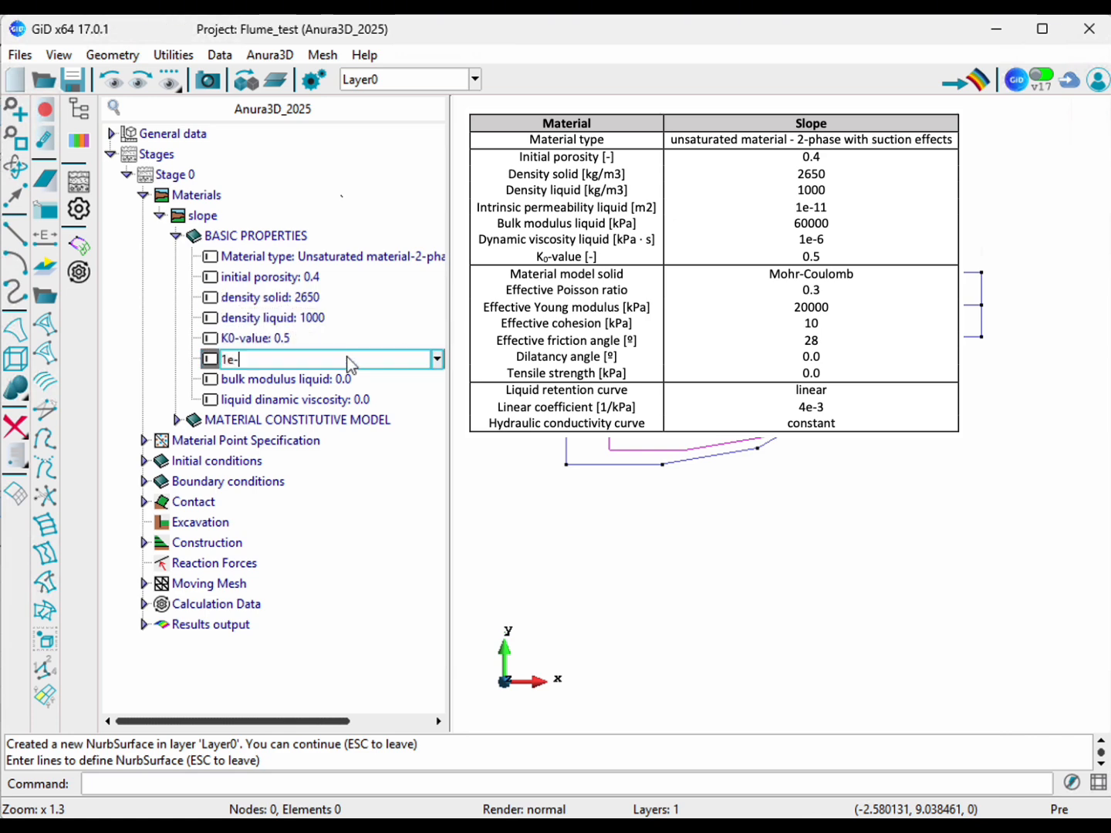
key("Return")
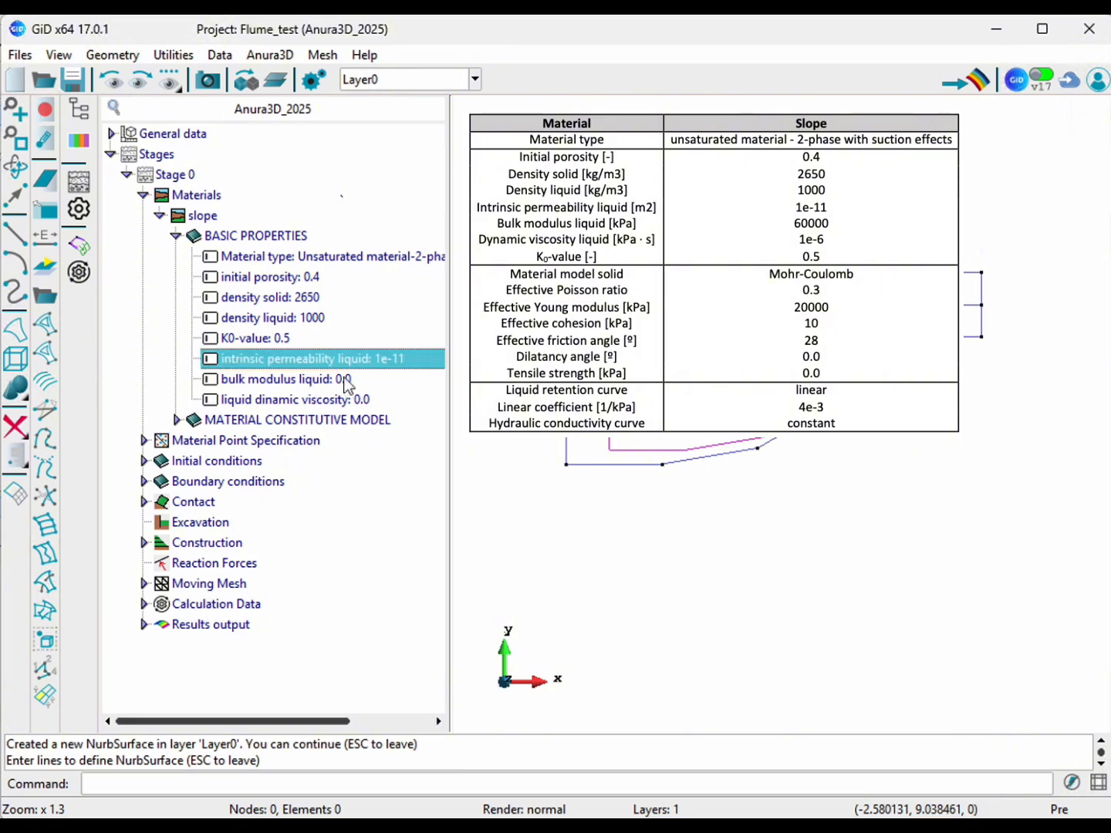
double_click(345, 379)
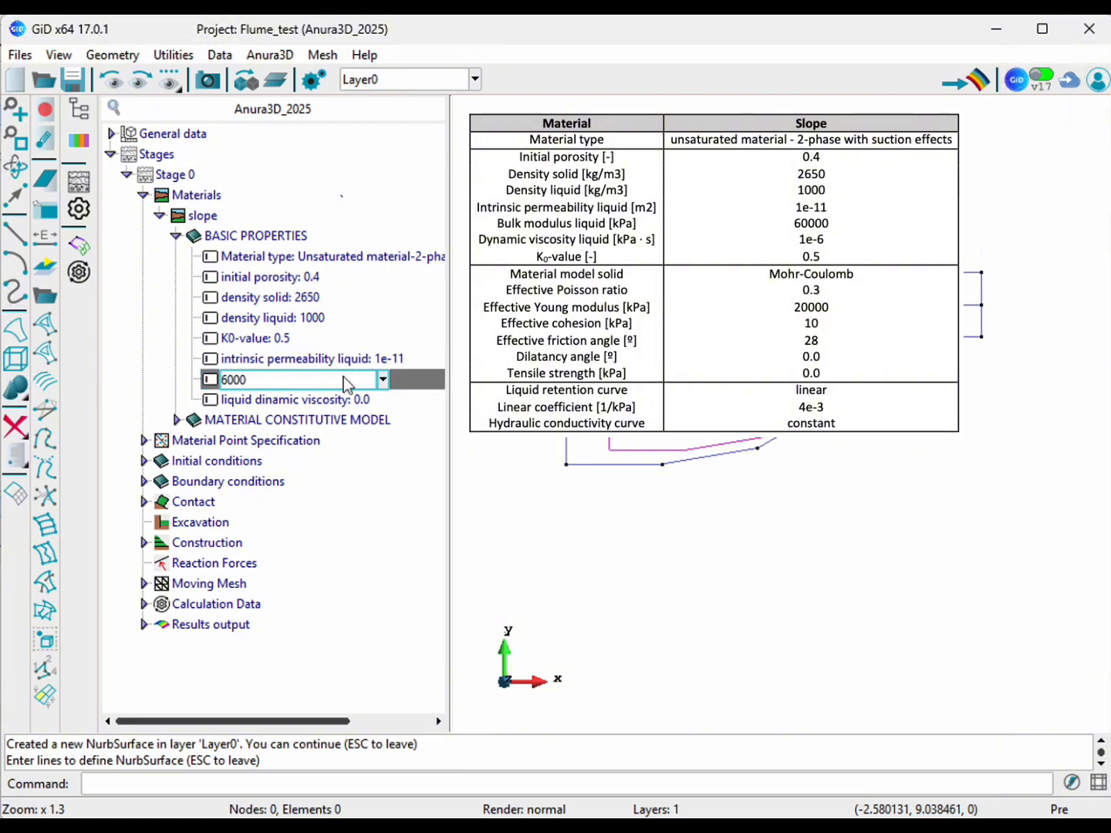
type("60000")
double_click(324, 401)
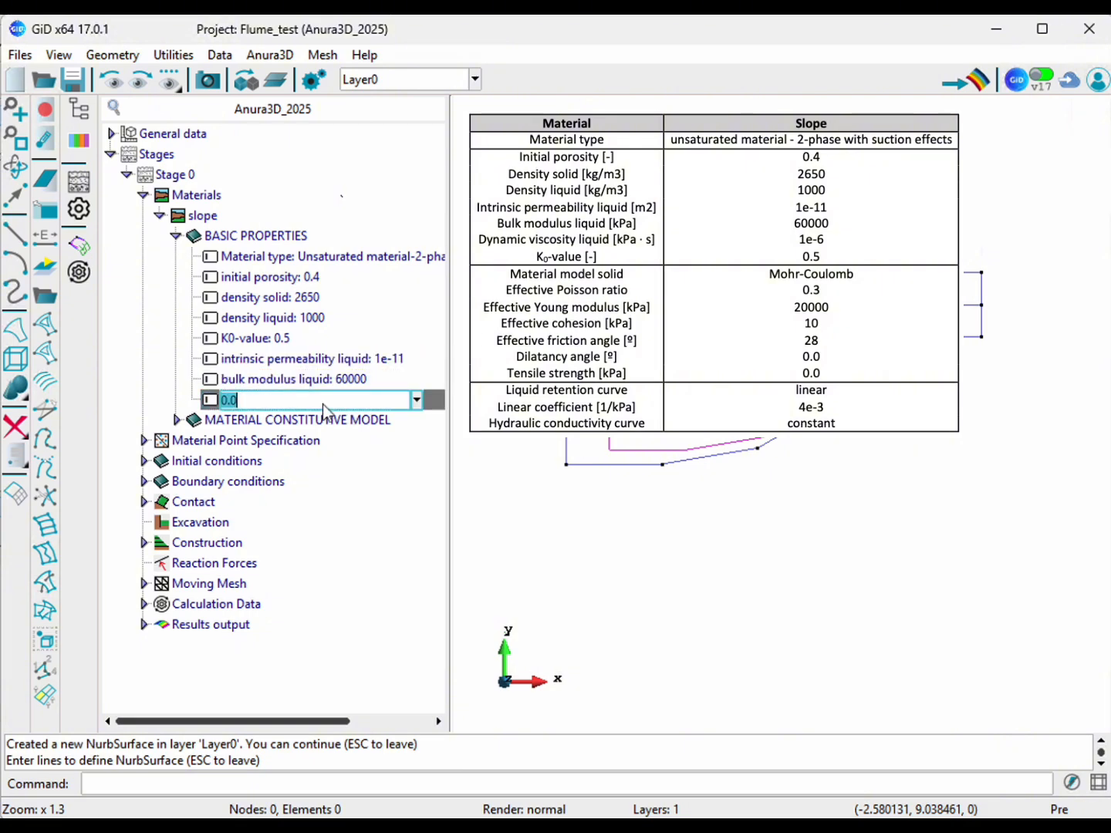
type("1e-6")
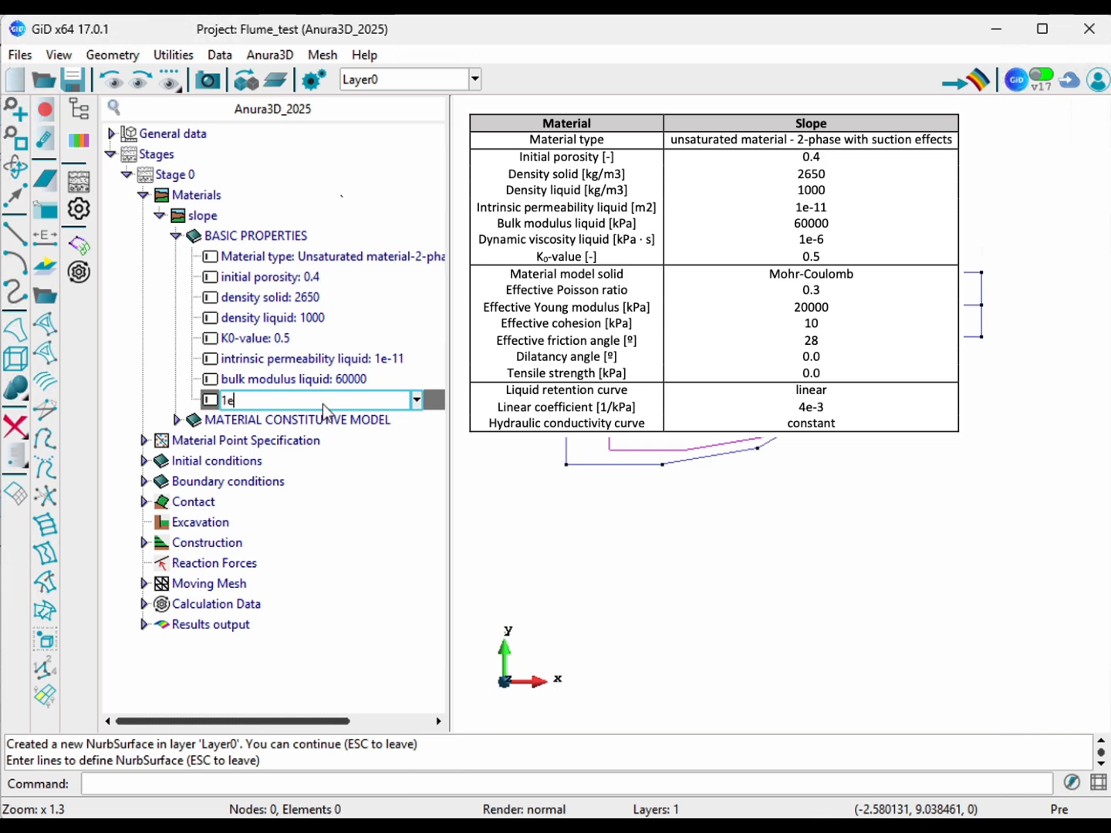
key("Return")
Step: Choose Mohr-Coulomb as the slope's solid material model in its constitutive model settings
left_click(177, 420)
double_click(372, 441)
left_click(414, 441)
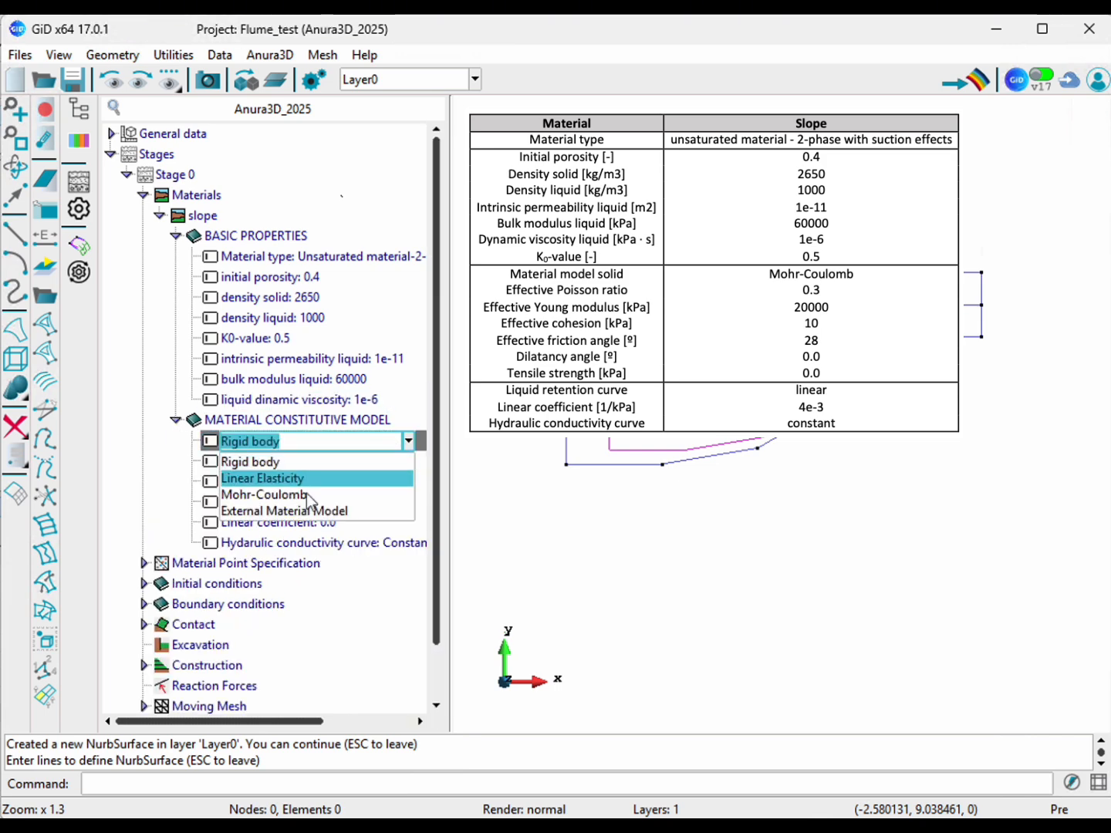
left_click(306, 491)
key("Return")
Step: Set the slope's effective Poisson ratio to 0.3 and effective Young modulus to 20000
double_click(351, 461)
type("0.3")
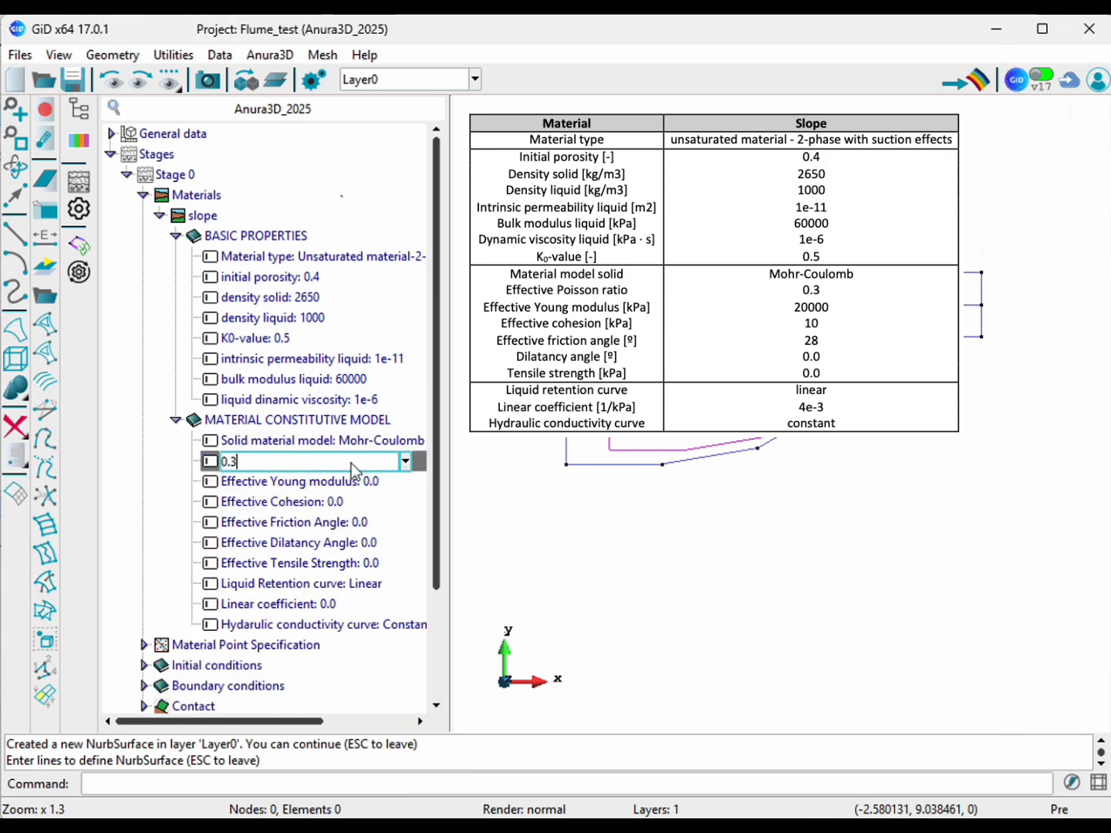
key("Return")
double_click(353, 482)
type("20000")
key("Return")
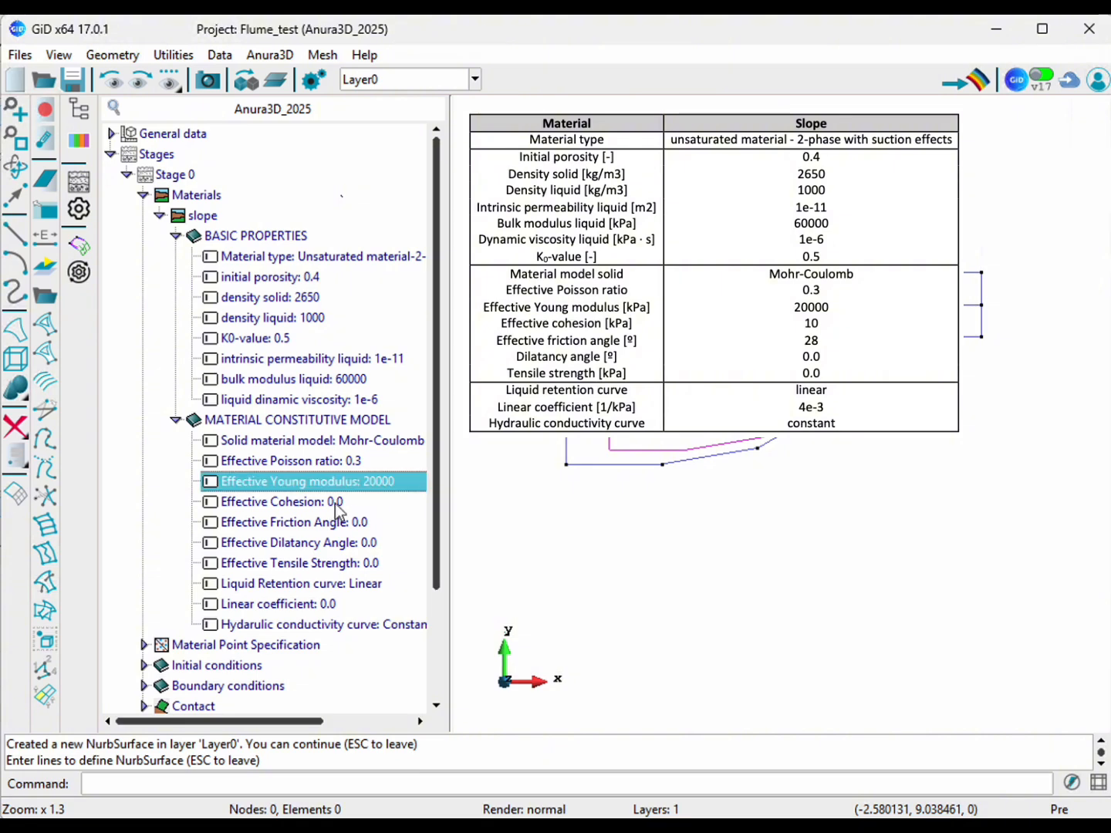
Step: Set the slope's effective cohesion to 10, effective friction angle to 28 and linear coefficient to 4e-3
double_click(337, 503)
type("10")
key("Return")
double_click(361, 523)
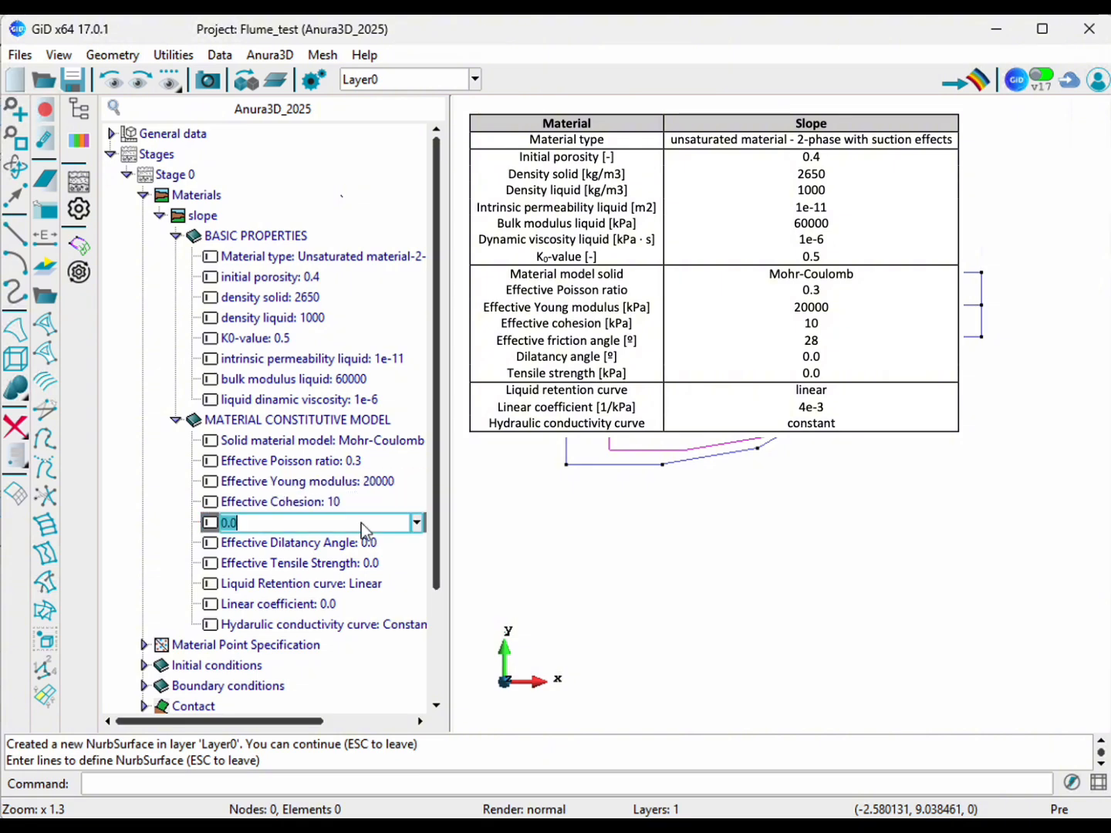
type("28")
key("Return")
double_click(323, 604)
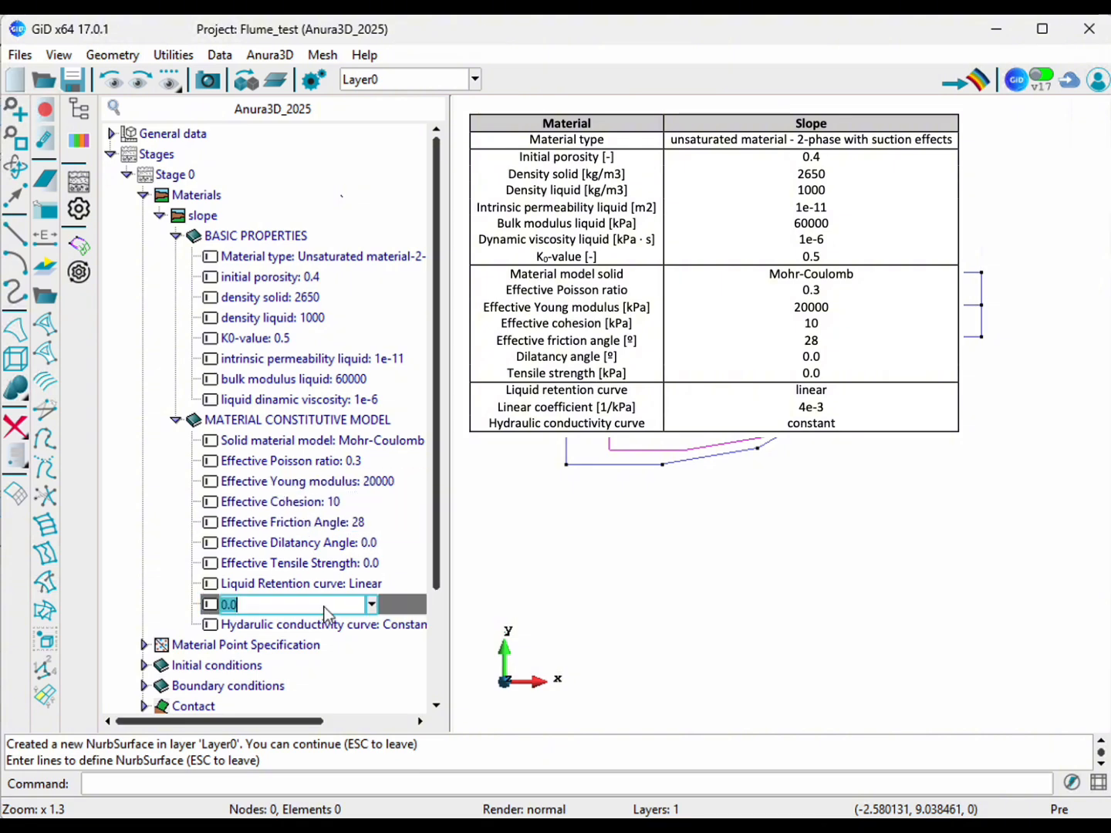
type("4e-3")
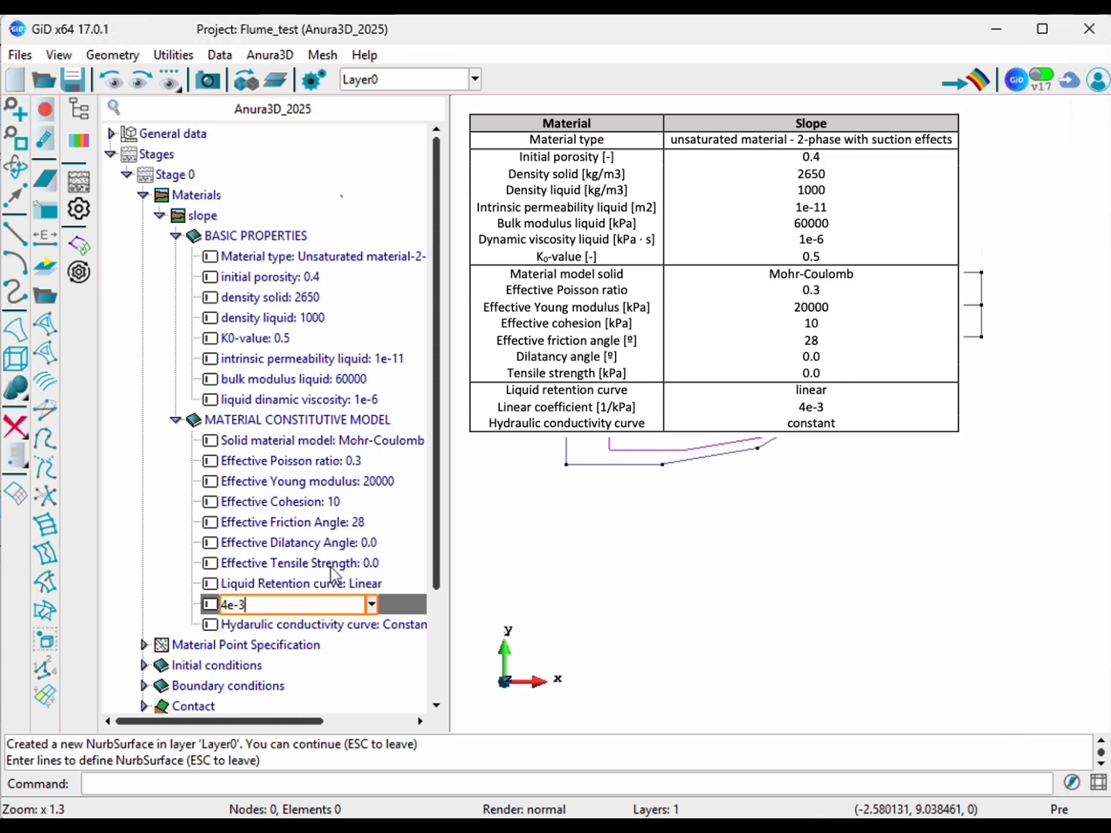
Step: In Stage 0, define a 2D single-point material point specification using the slope material and 3 material points
key("Return")
left_click(160, 217)
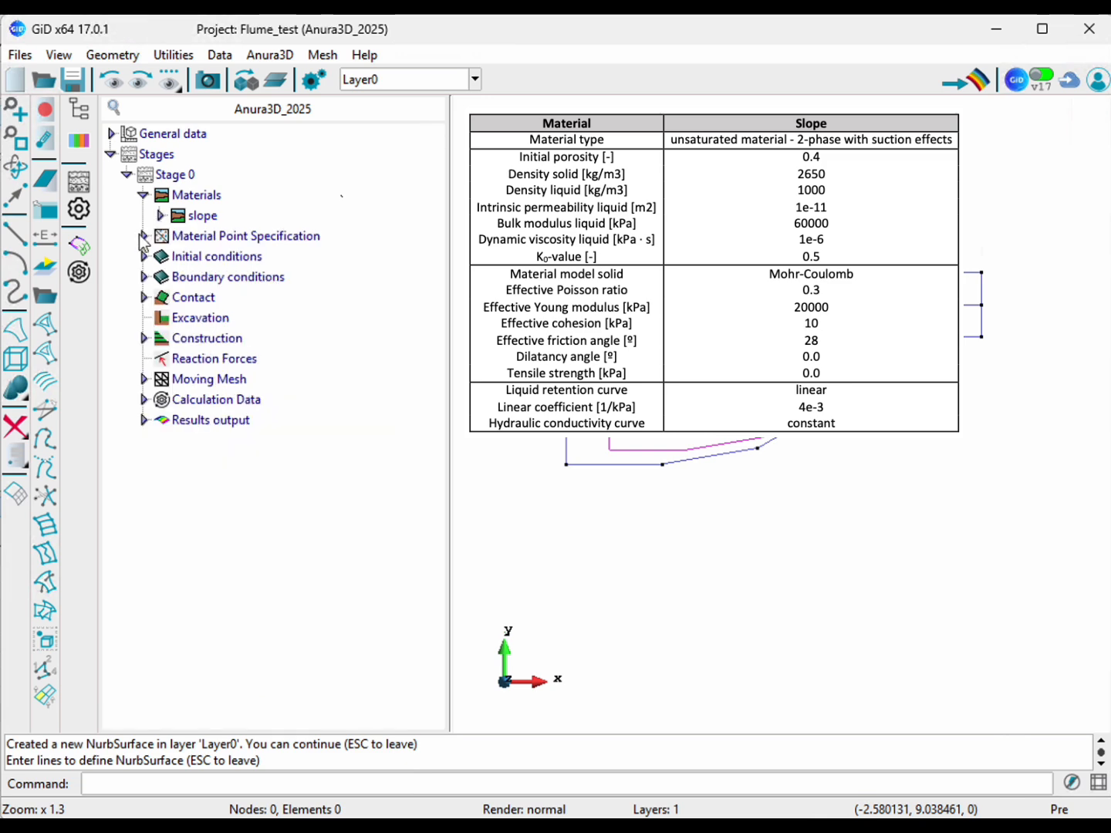
left_click(143, 237)
left_click(204, 258)
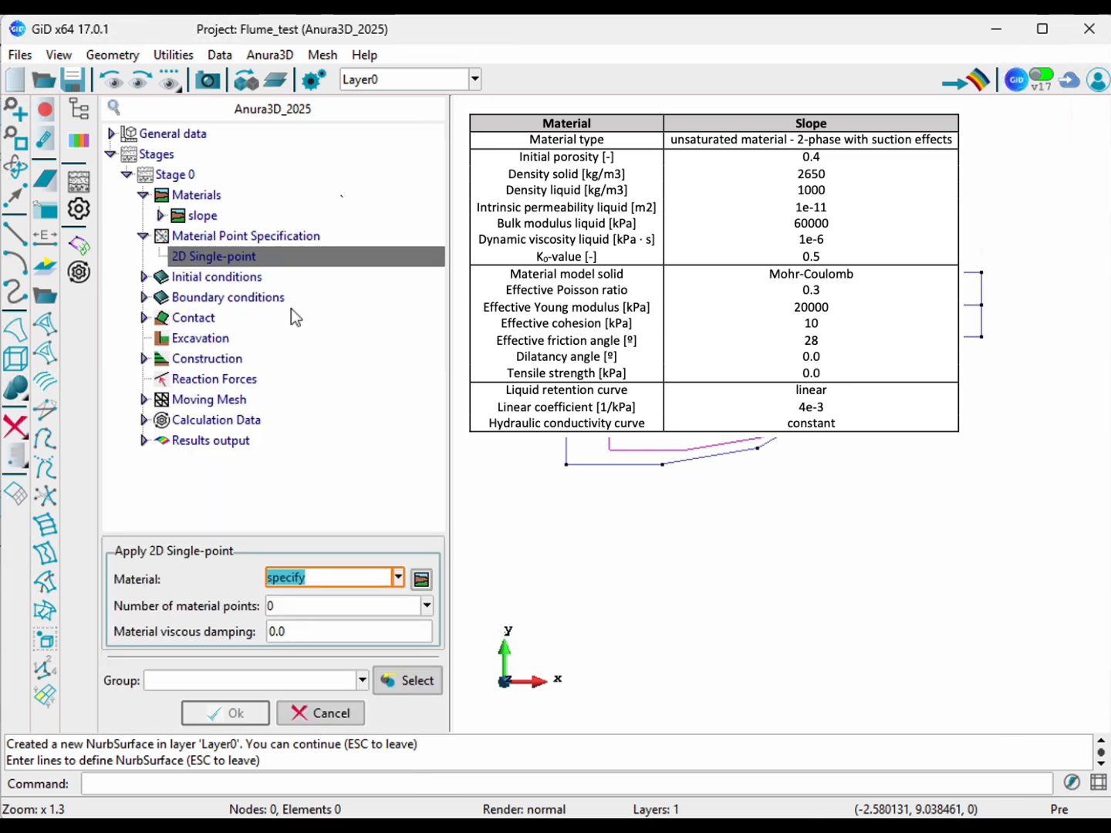
mouse_move(450, 442)
left_mouse_down()
mouse_move(486, 433)
mouse_move(500, 447)
left_mouse_up()
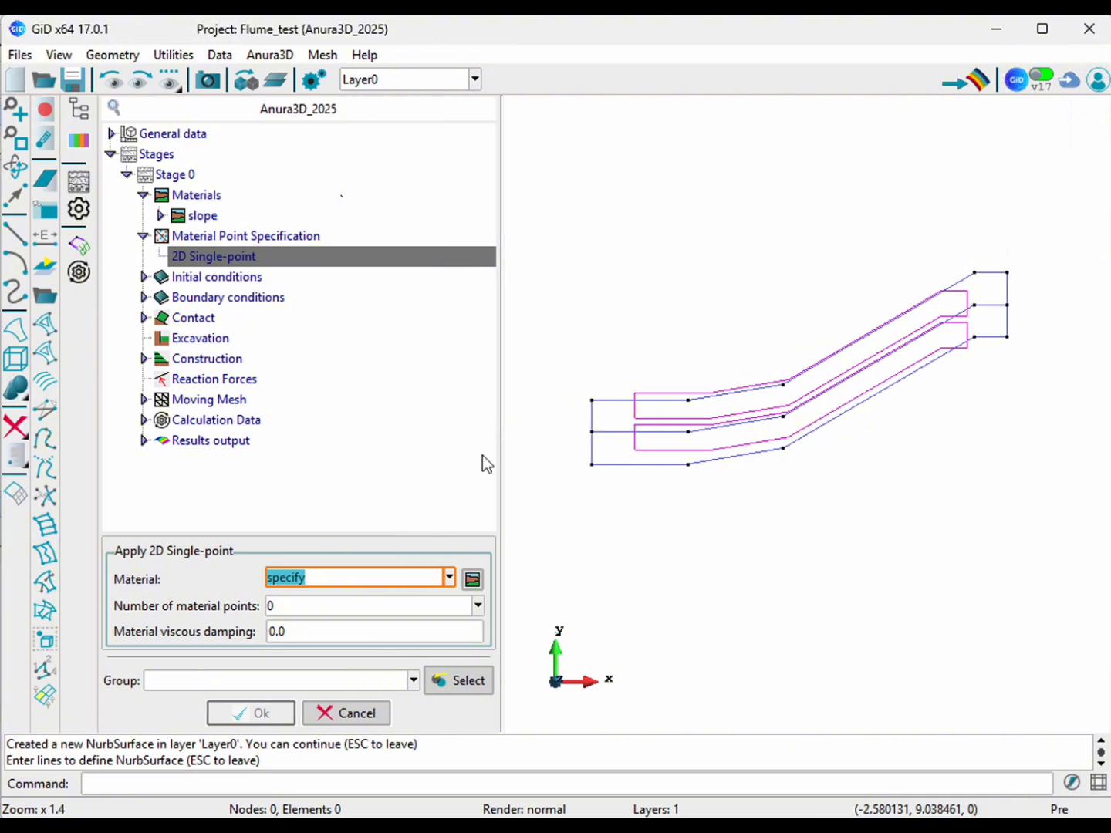
left_click(449, 577)
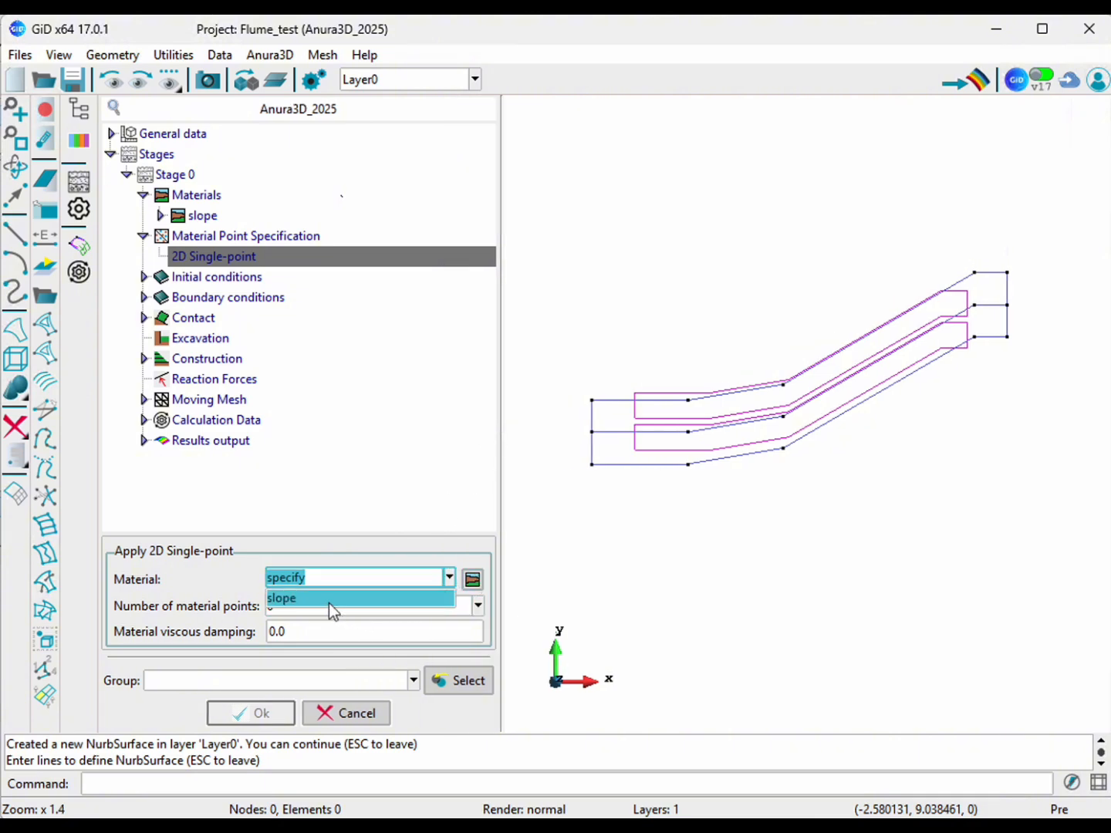
left_click(329, 604)
left_click(337, 613)
left_click(327, 656)
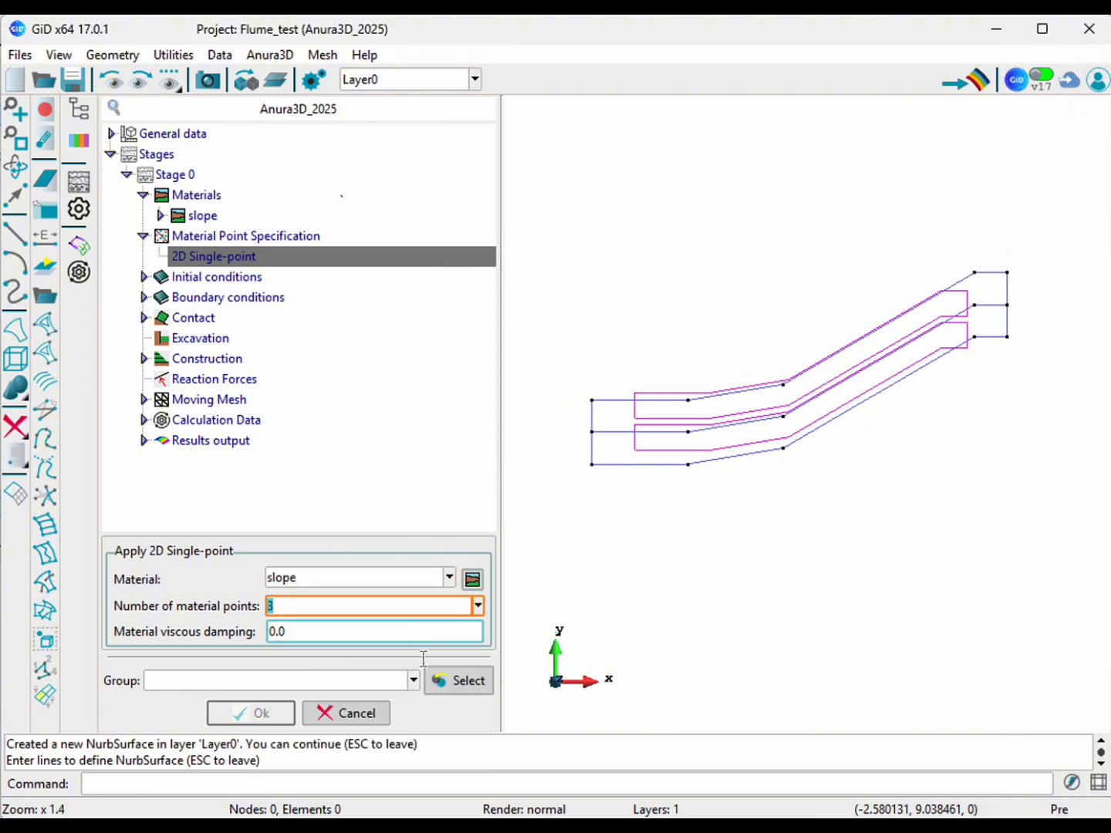
Step: Assign the 2D single-point specification to the lower slope surface
left_click(454, 681)
left_click(658, 449)
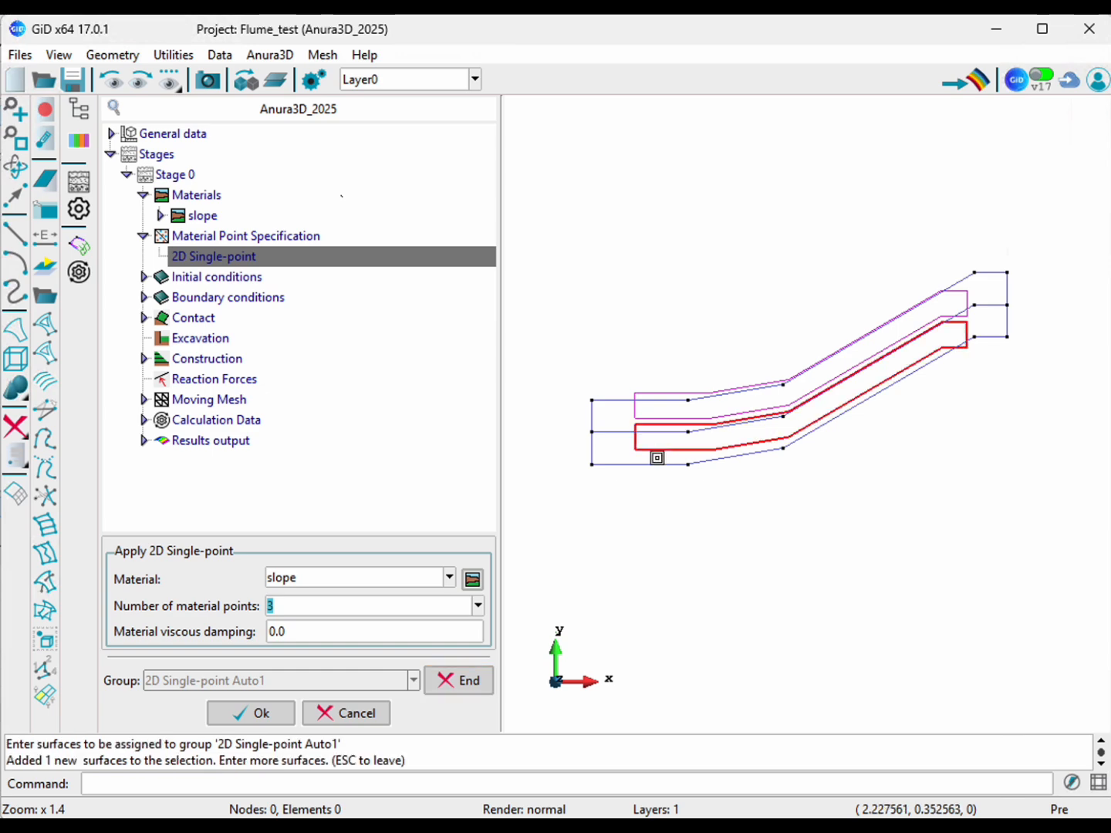
key("Escape")
left_click(258, 712)
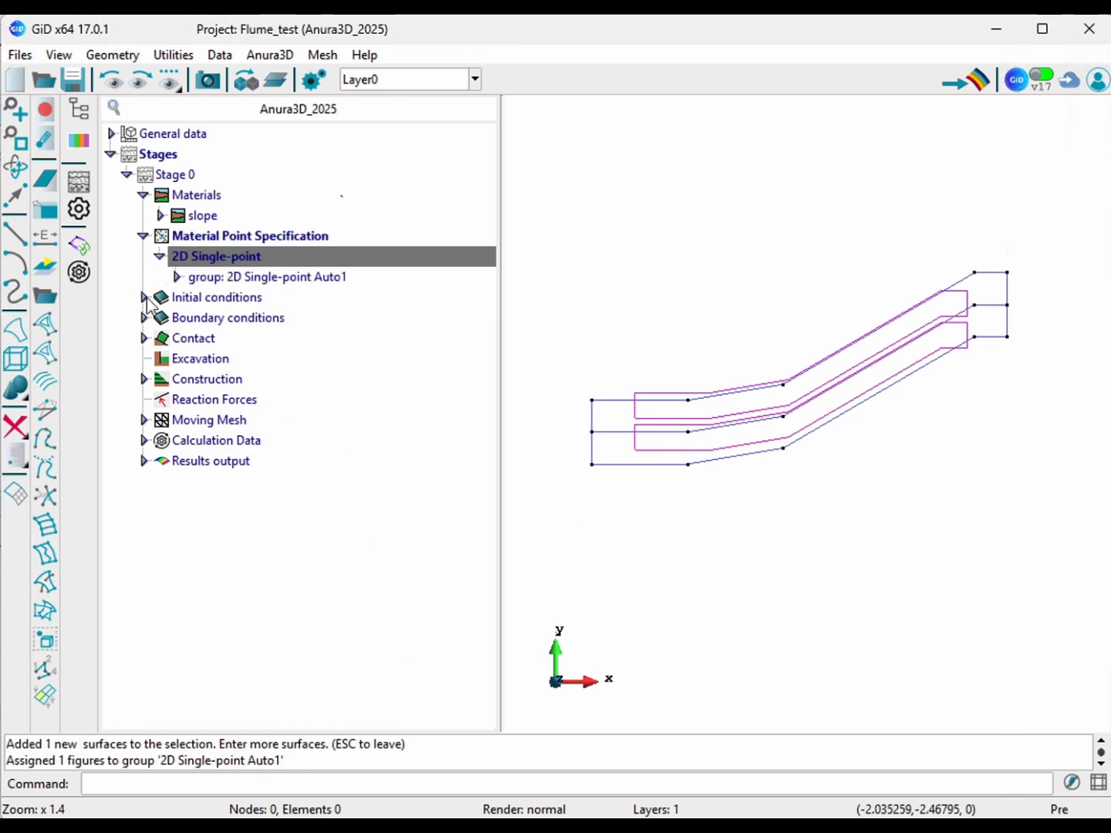
Step: Draw the values of the 2D single-point assignment on the model to check it, and finish the display
left_click(220, 237)
left_click(218, 255)
right_click(217, 255)
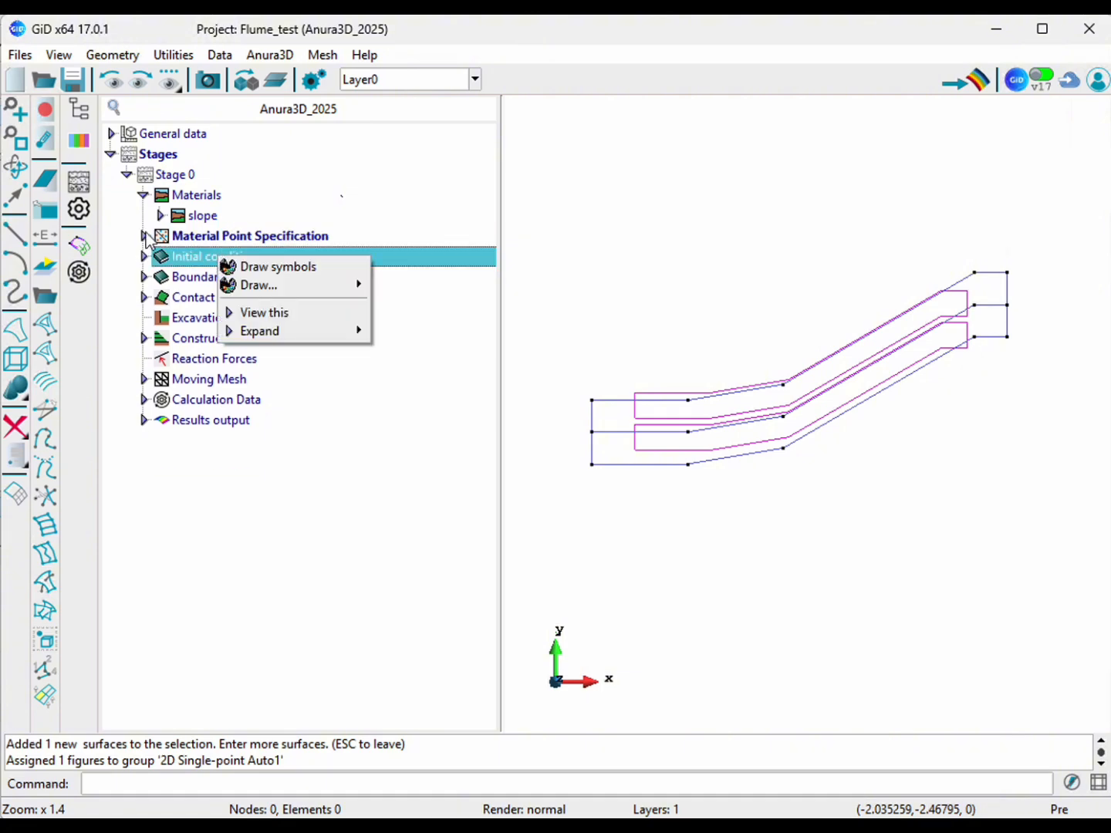
left_click(145, 237)
right_click(189, 256)
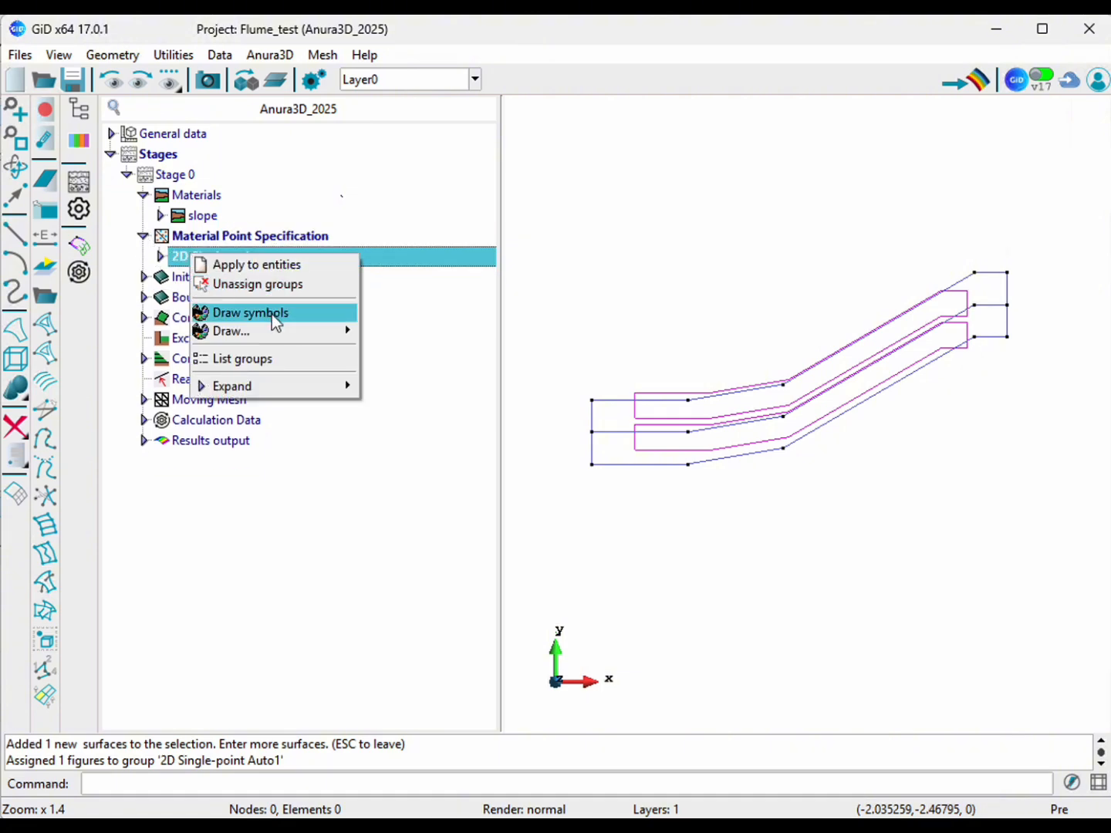
mouse_move(278, 330)
left_click(397, 346)
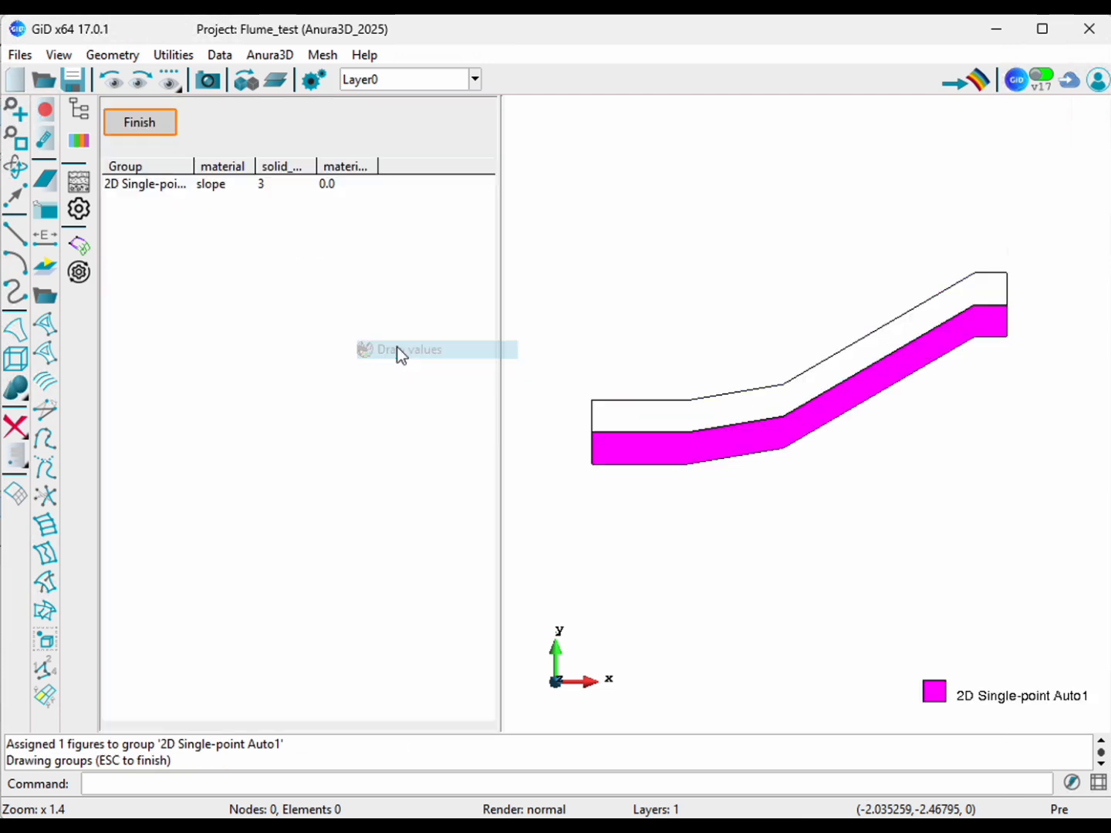
left_click(142, 124)
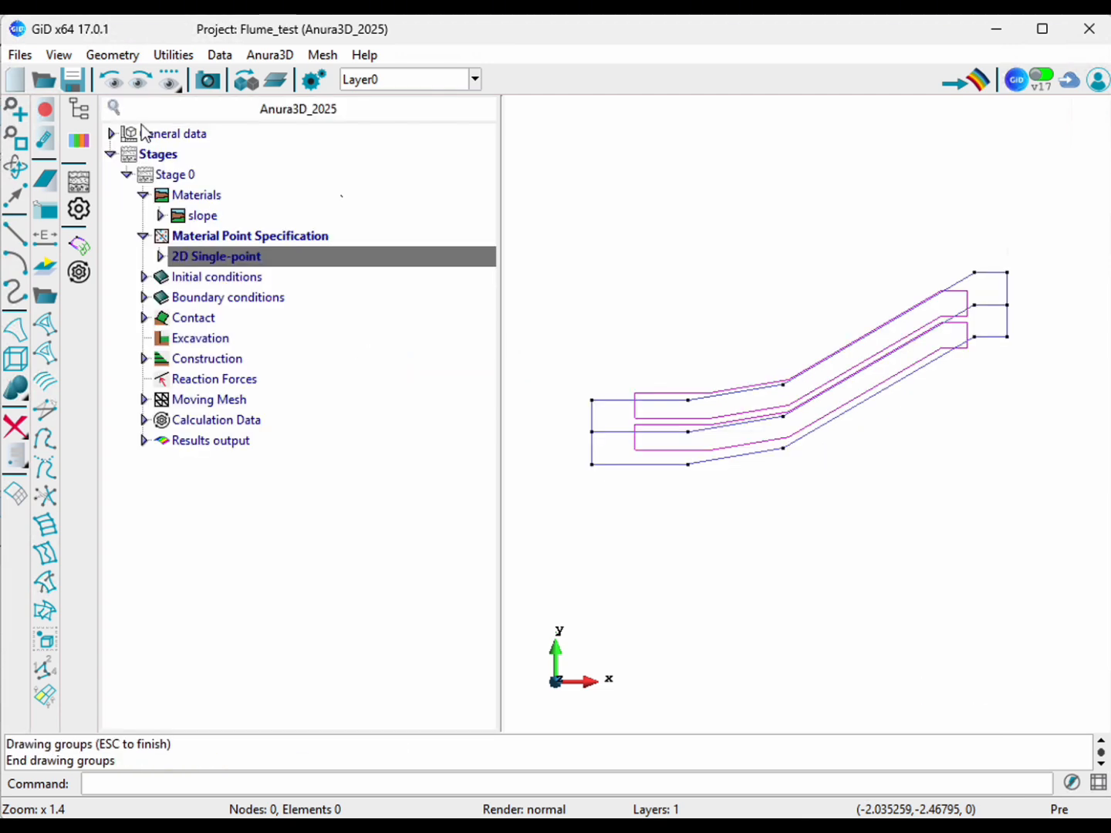
Step: Set the K0-procedure to apply in the stress initialization of Stage 0's initial conditions
left_click(145, 277)
left_click(159, 317)
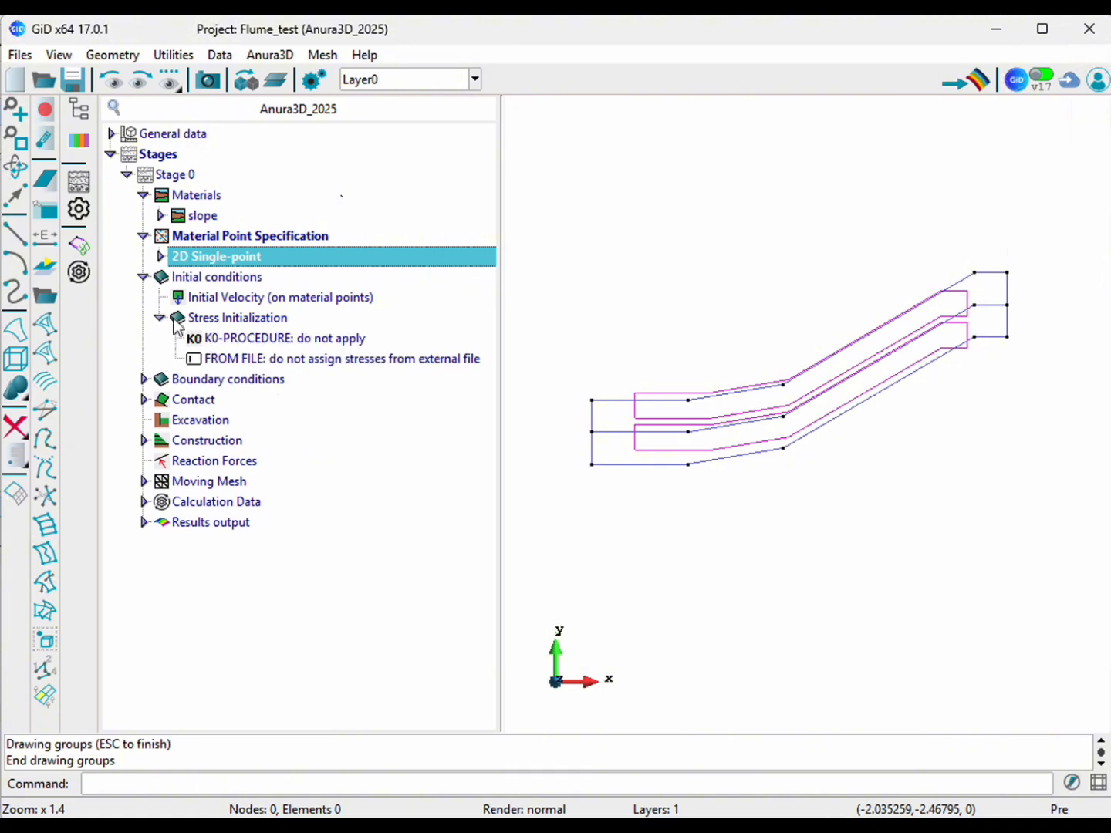
left_click(325, 341)
left_click(325, 343)
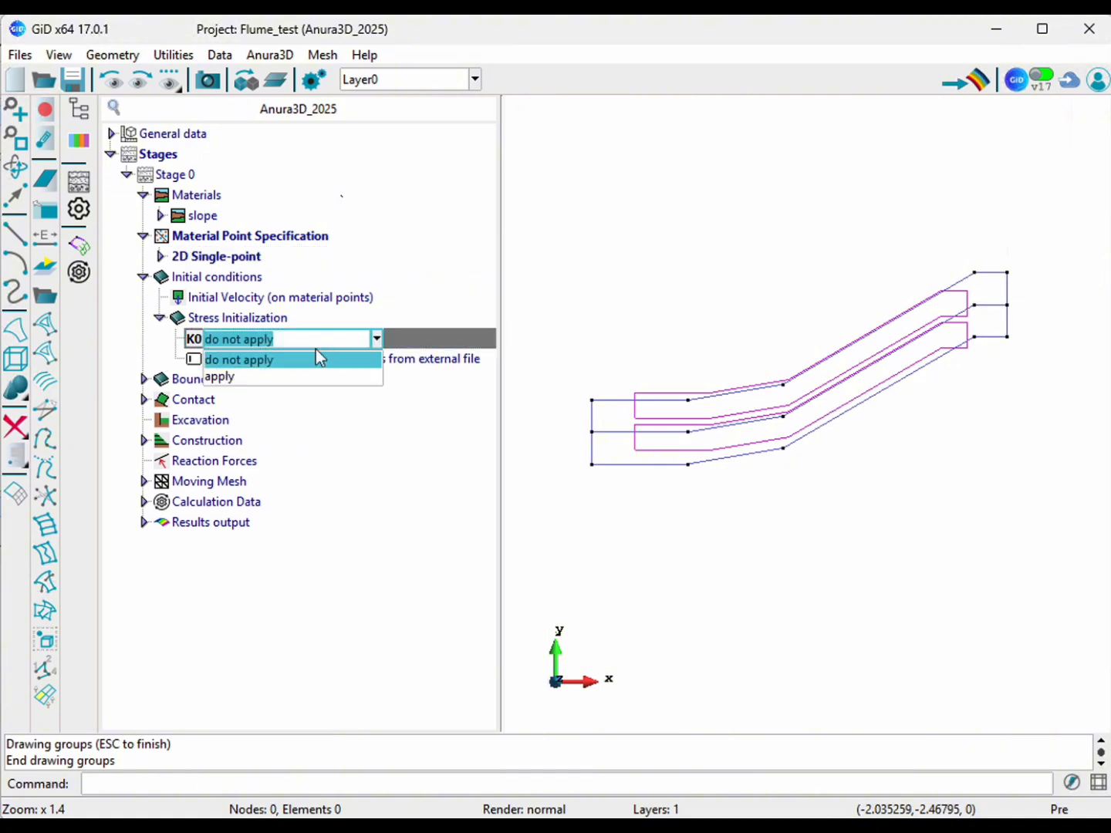
left_click(246, 381)
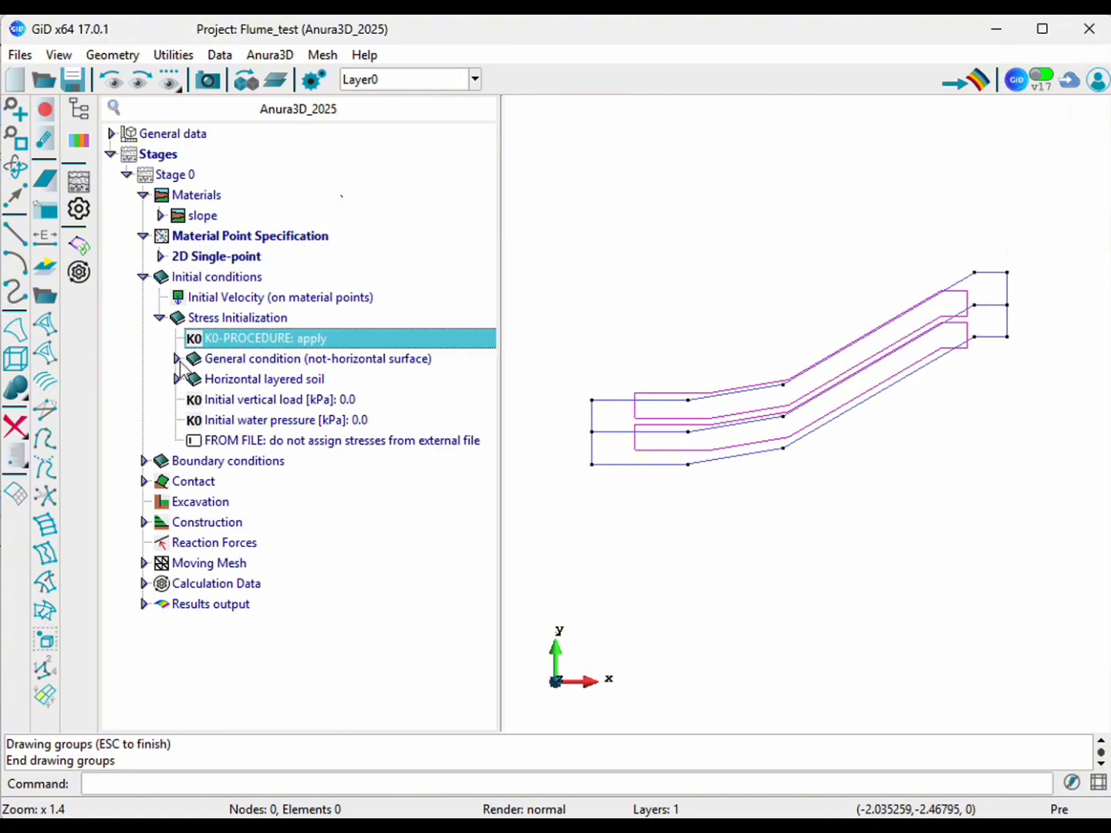
Step: Assign the four connected lines between the upper and lower surfaces as the soil surface for the non-horizontal general condition
left_click(178, 359)
left_click(224, 379)
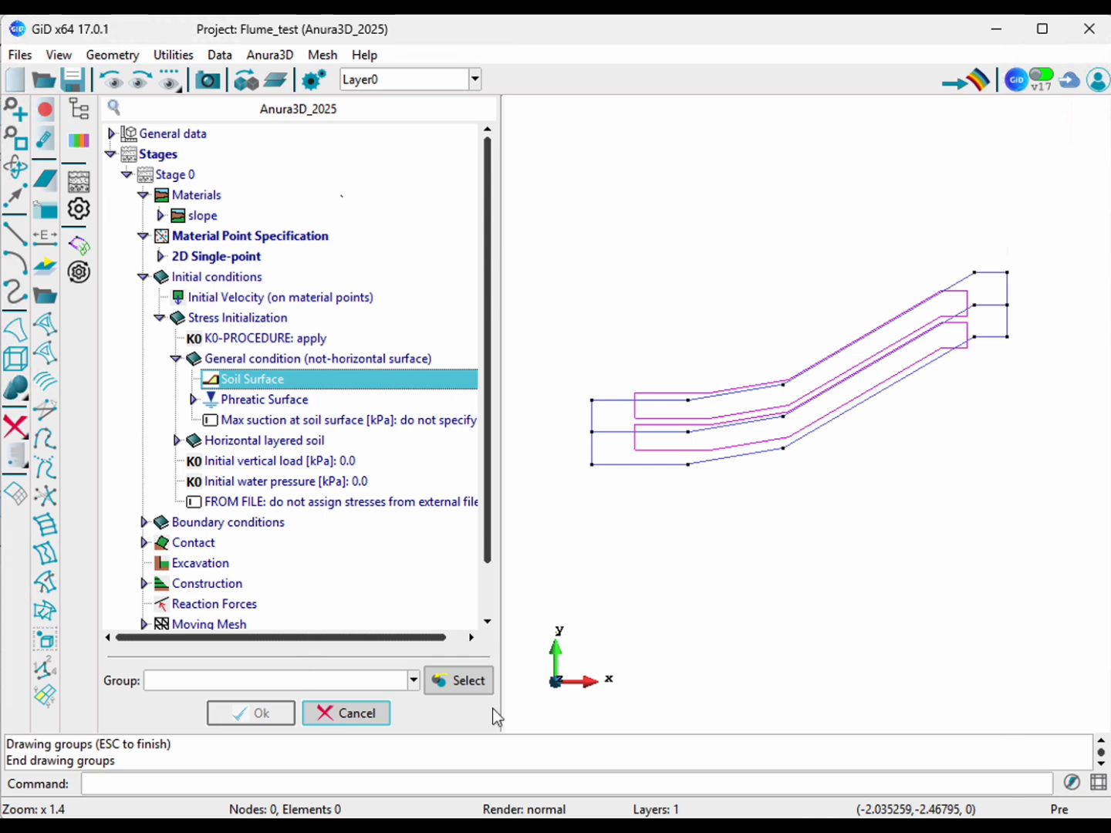
left_click(459, 680)
left_click(680, 432)
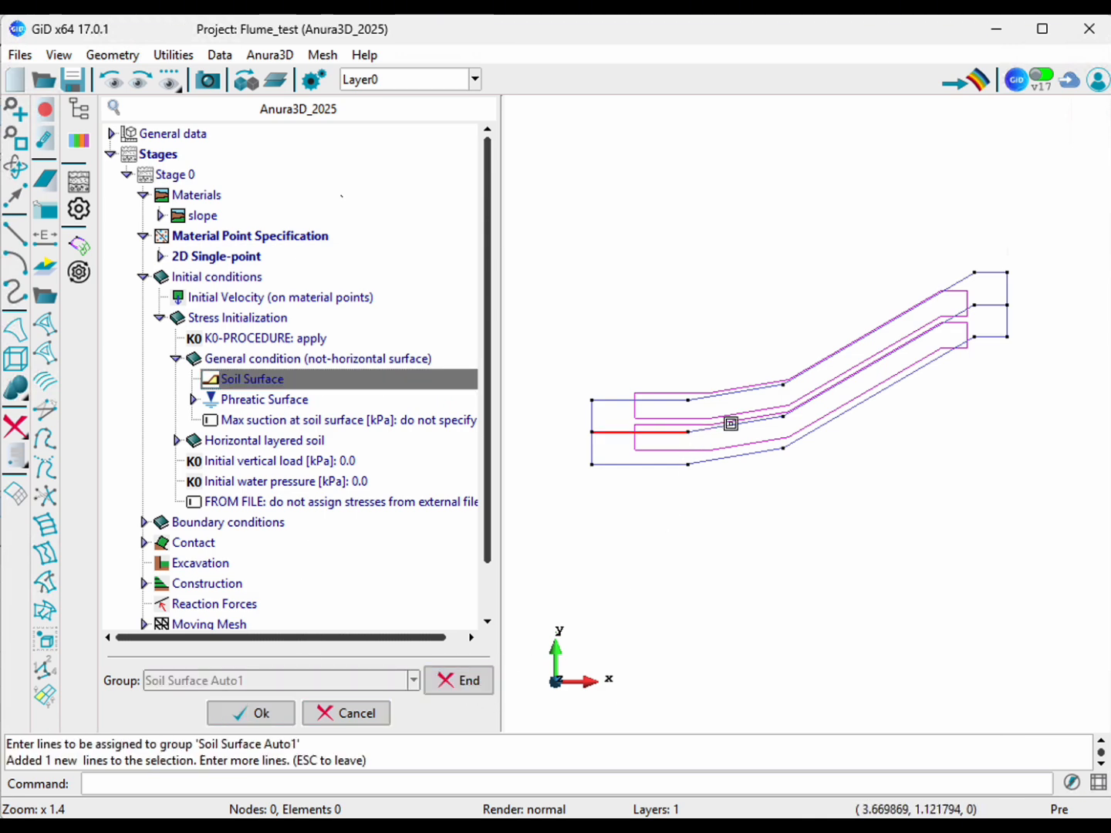
left_click(713, 427)
left_click(837, 388)
left_click(987, 304)
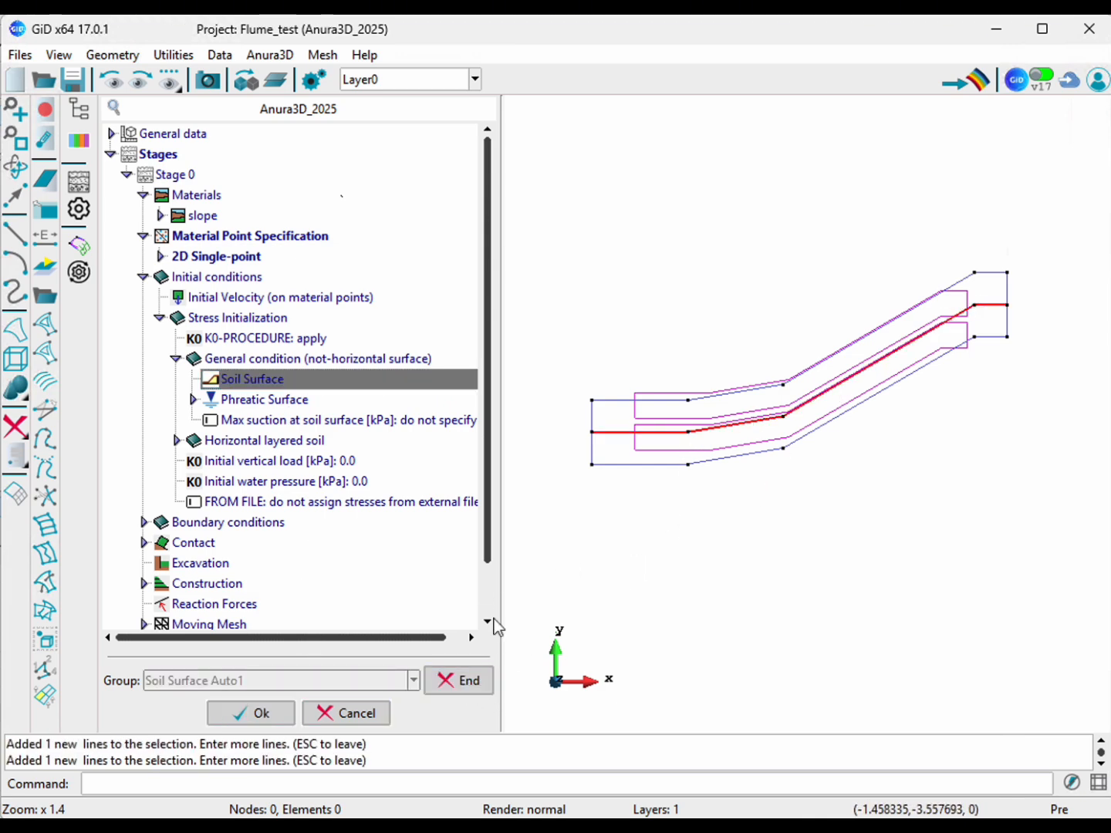
key("Escape")
left_click(253, 712)
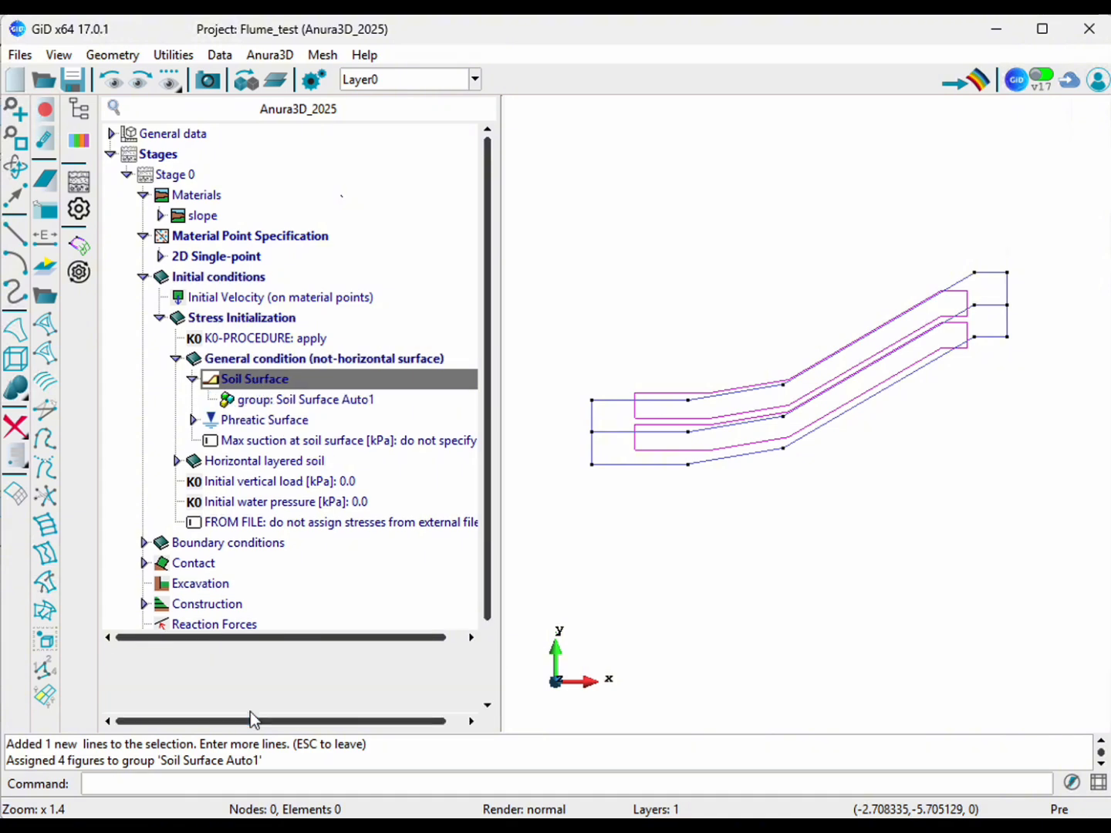
Step: Set the number of materials for water table 1 of the phreatic surface to 1, with slope as the material
left_click(194, 420)
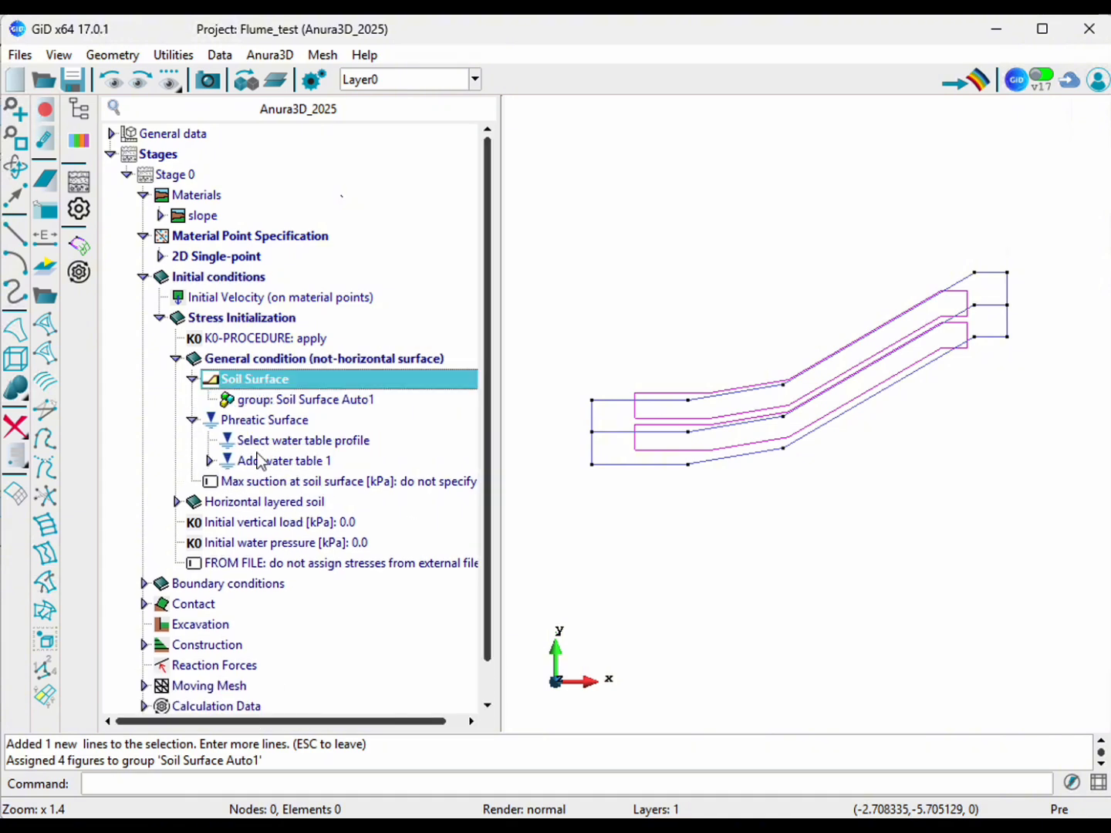
left_click(209, 462)
left_click(395, 482)
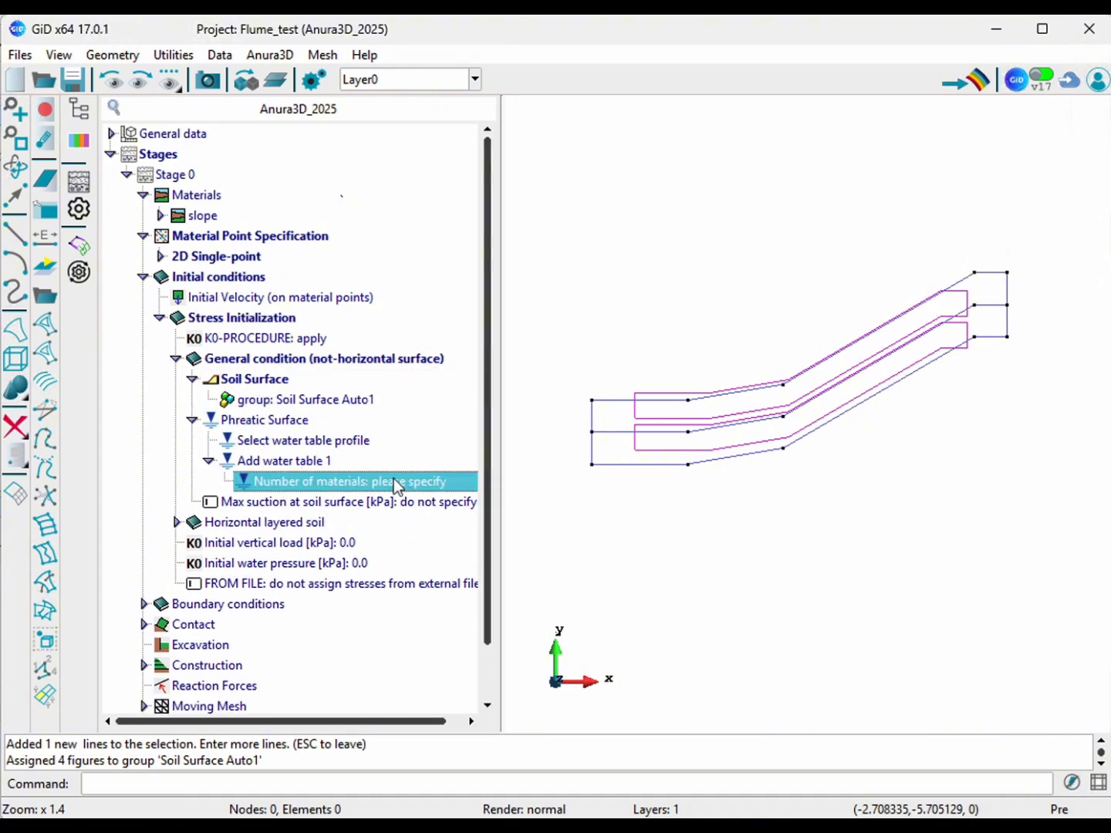
left_click(421, 485)
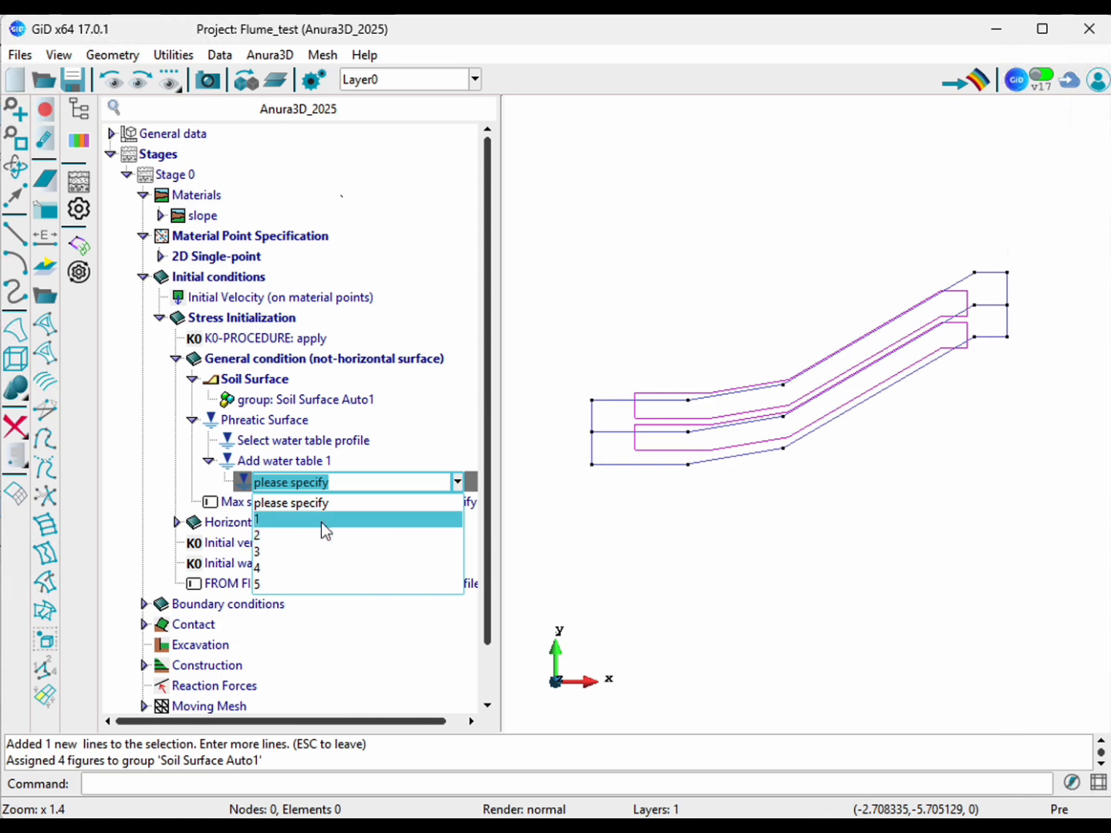
left_click(322, 524)
left_click(311, 505)
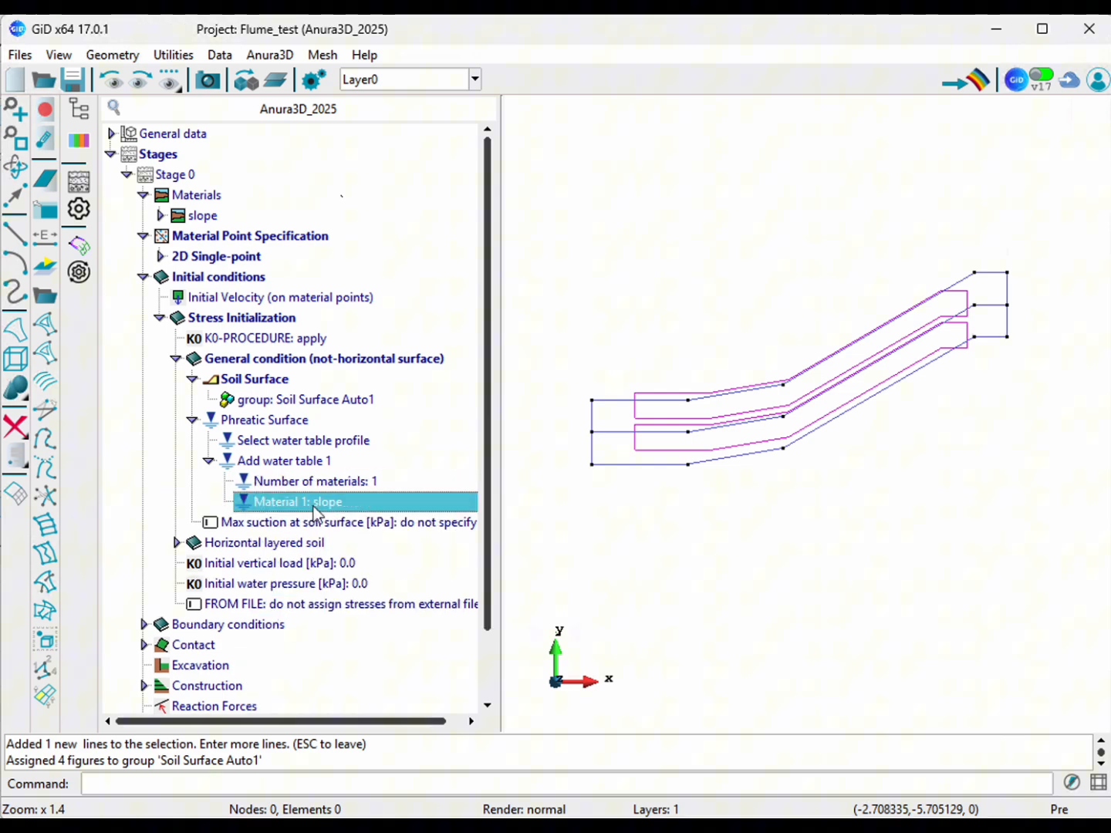
Step: Open water table 1's coordinate table and add the points (0.0, 0.4) and (3, 0.4)
left_click(283, 463)
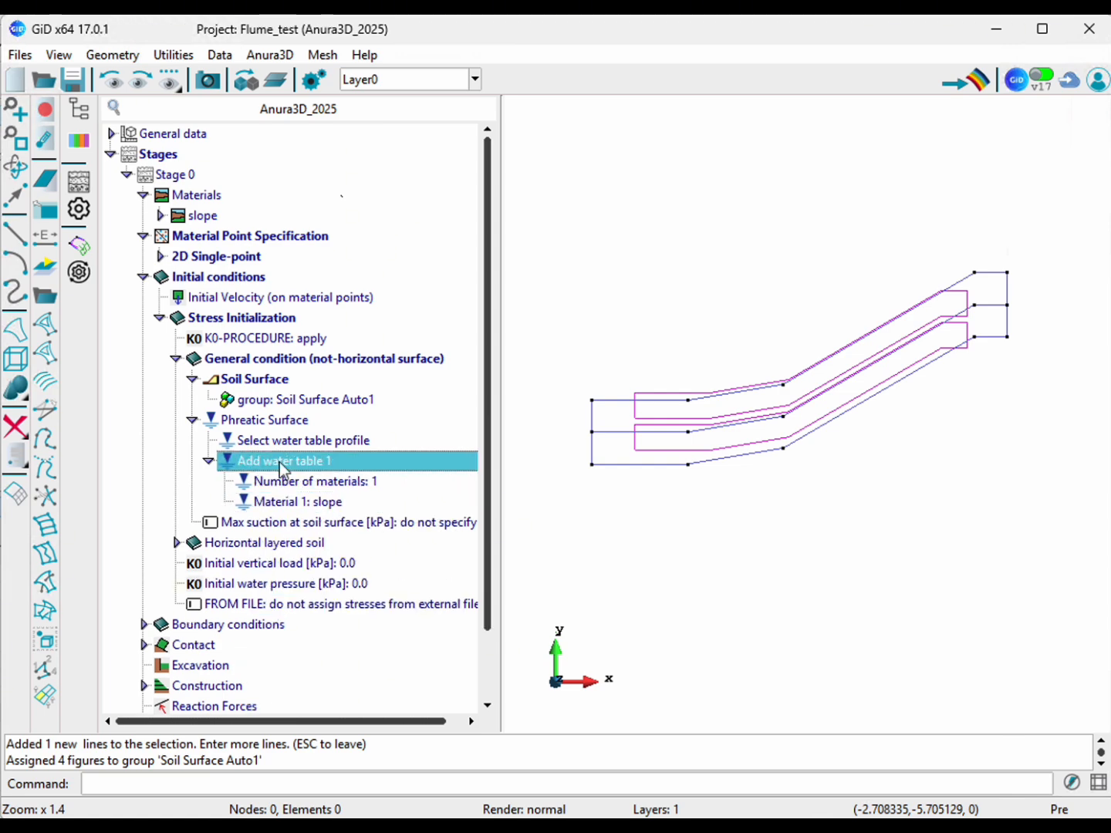
double_click(280, 464)
left_click(607, 287)
left_click(607, 307)
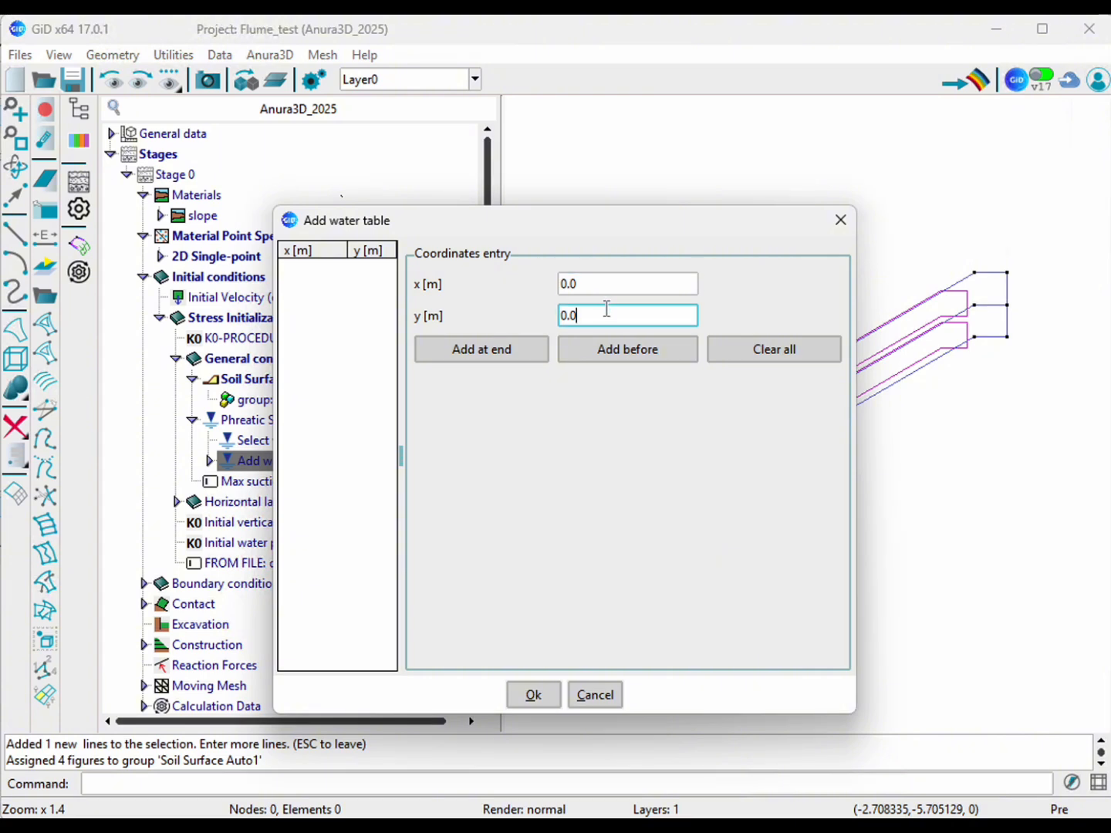
key("Return")
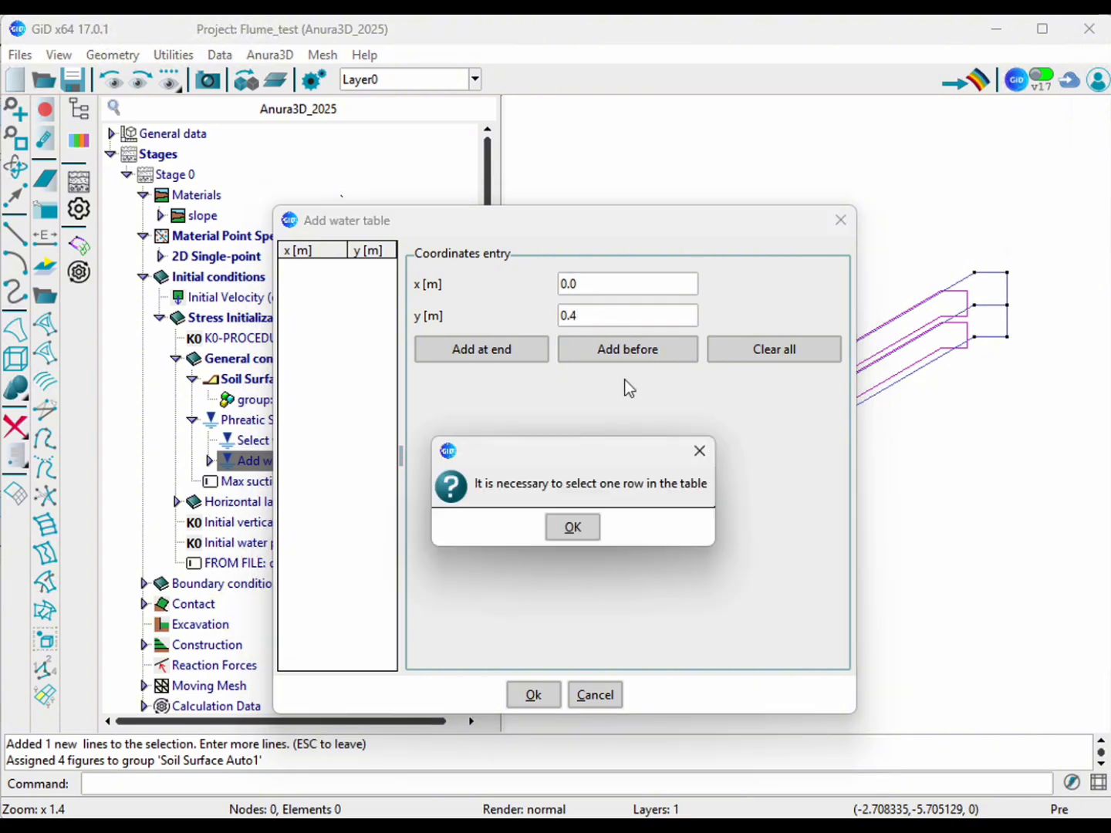
left_click(573, 528)
left_click(518, 351)
left_click(630, 290)
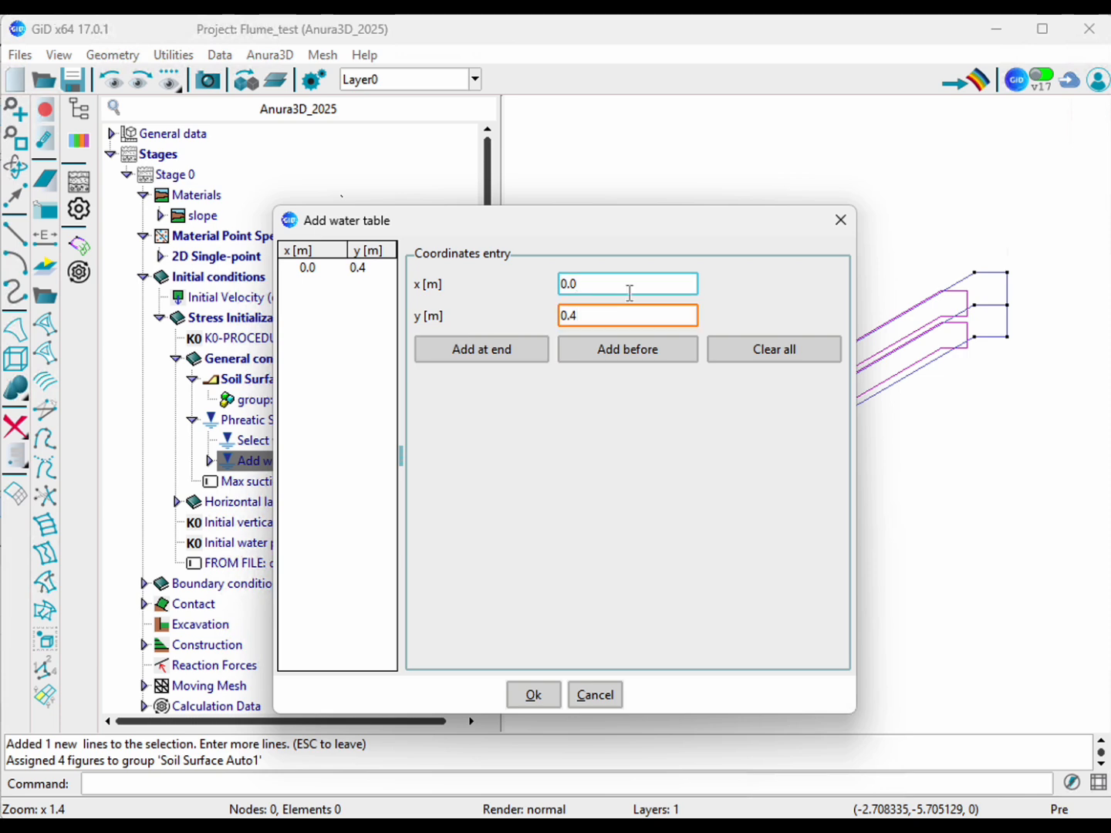
left_click(627, 309)
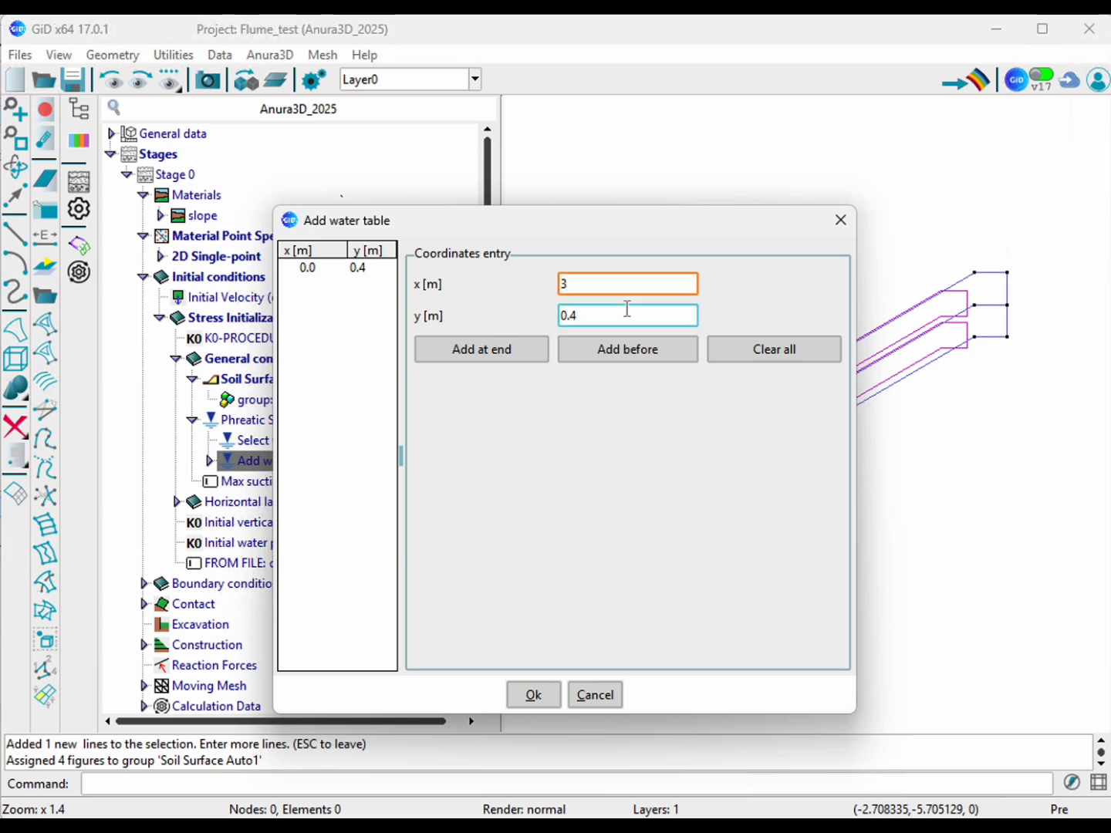
left_click(521, 348)
Step: Add the point x = 6 m, y = 0.9 m to the end of the water table
left_click(598, 310)
left_click(594, 282)
key("BackSpace")
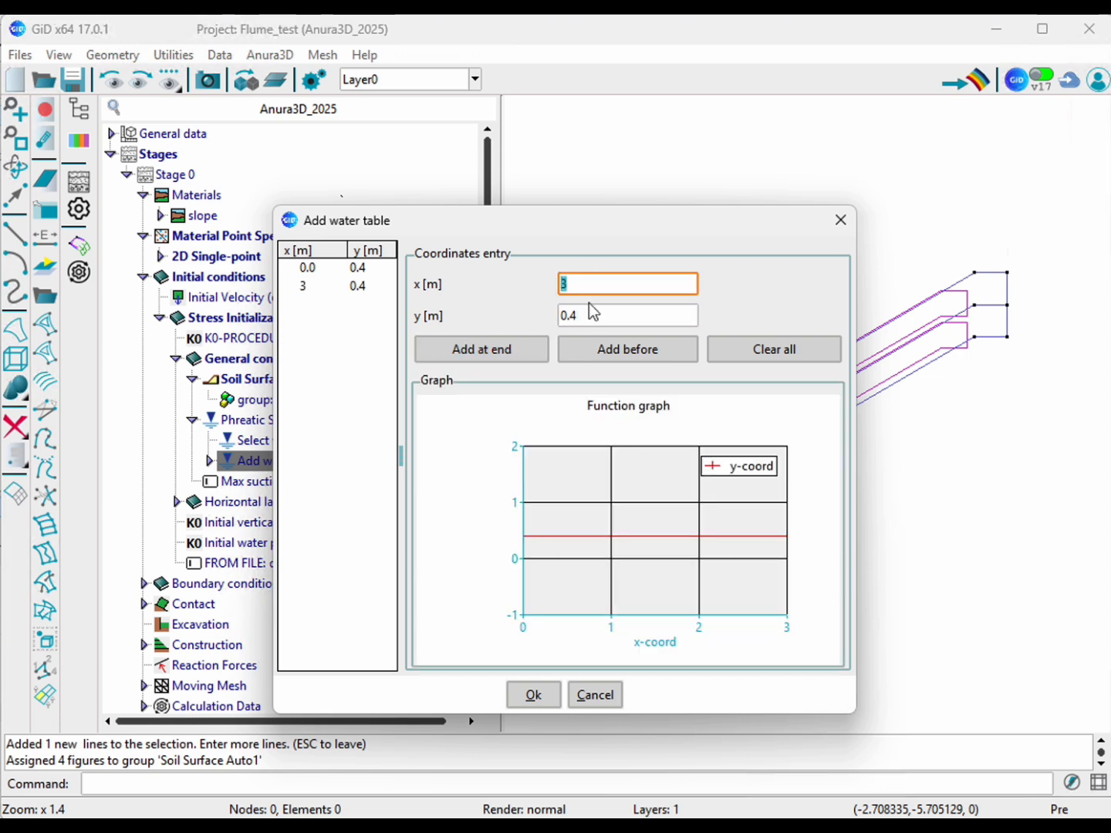
type("6")
left_click(591, 315)
key("BackSpace")
type("9")
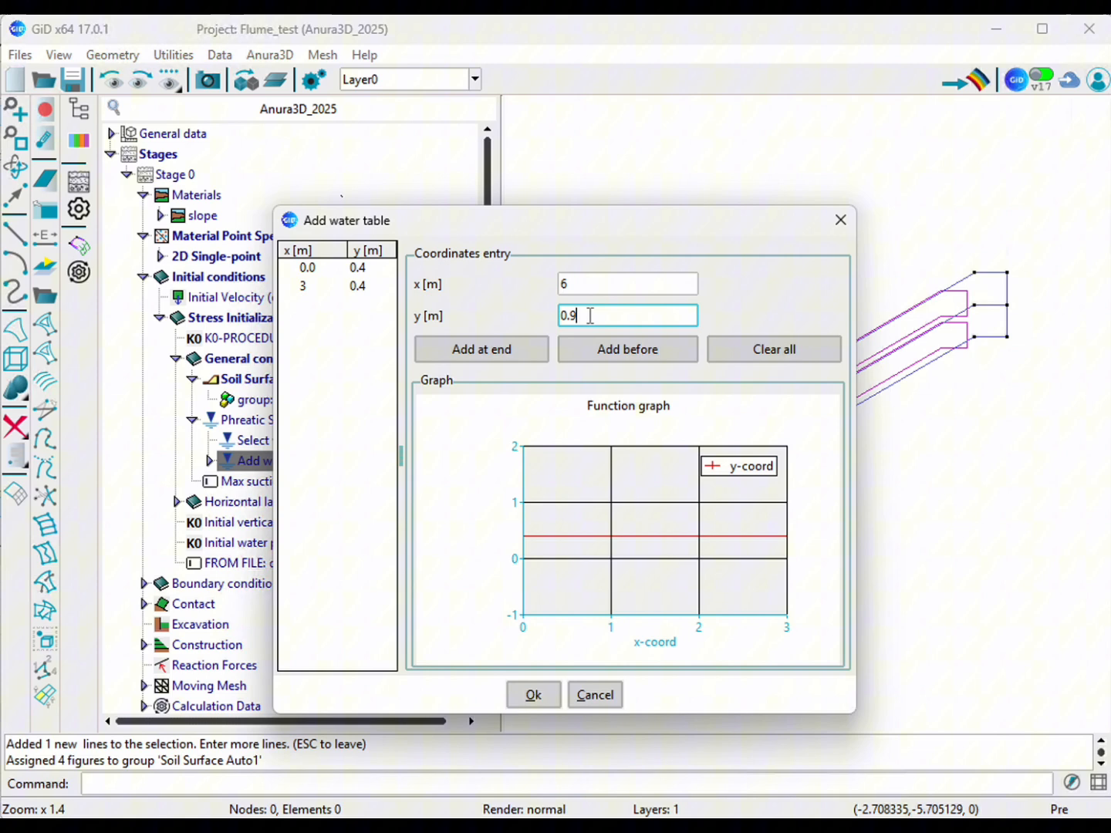
left_click(490, 352)
Step: Add the point x = 12 m, y = 4.4 m to the end of the water table
left_click_drag(596, 283, 553, 288)
type("12")
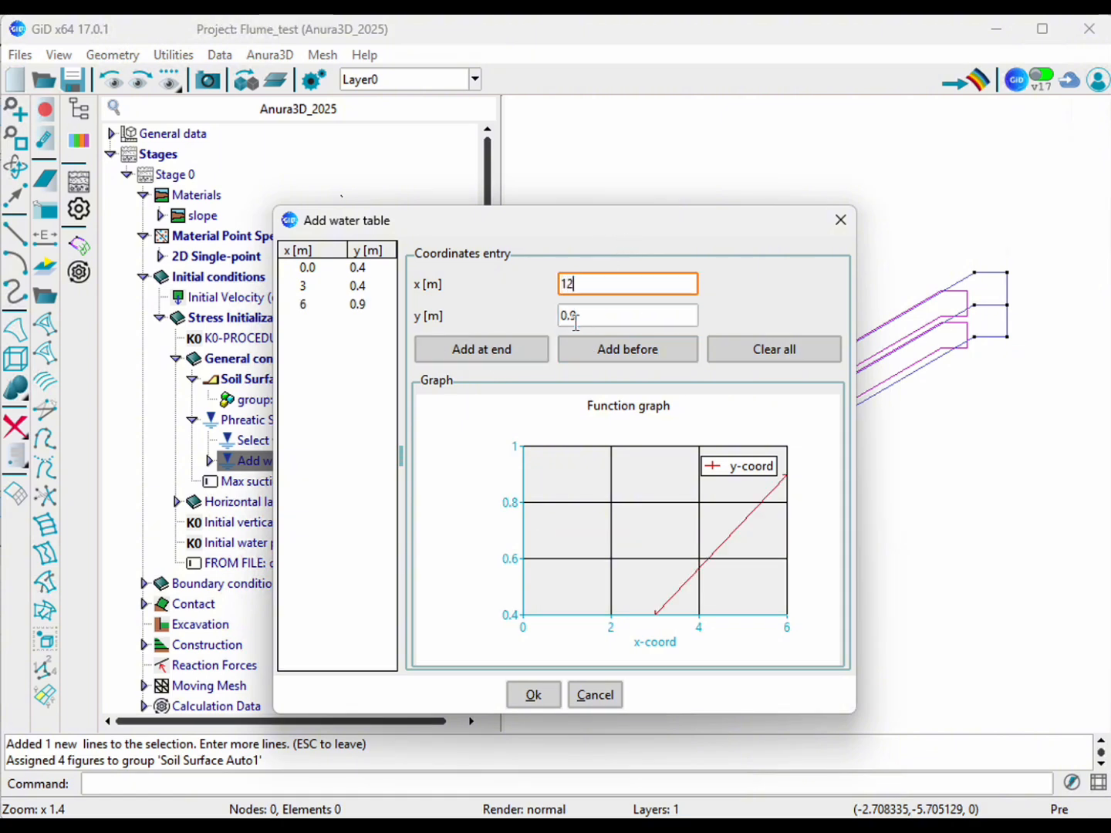
key("Tab")
type("4.4")
left_click(540, 347)
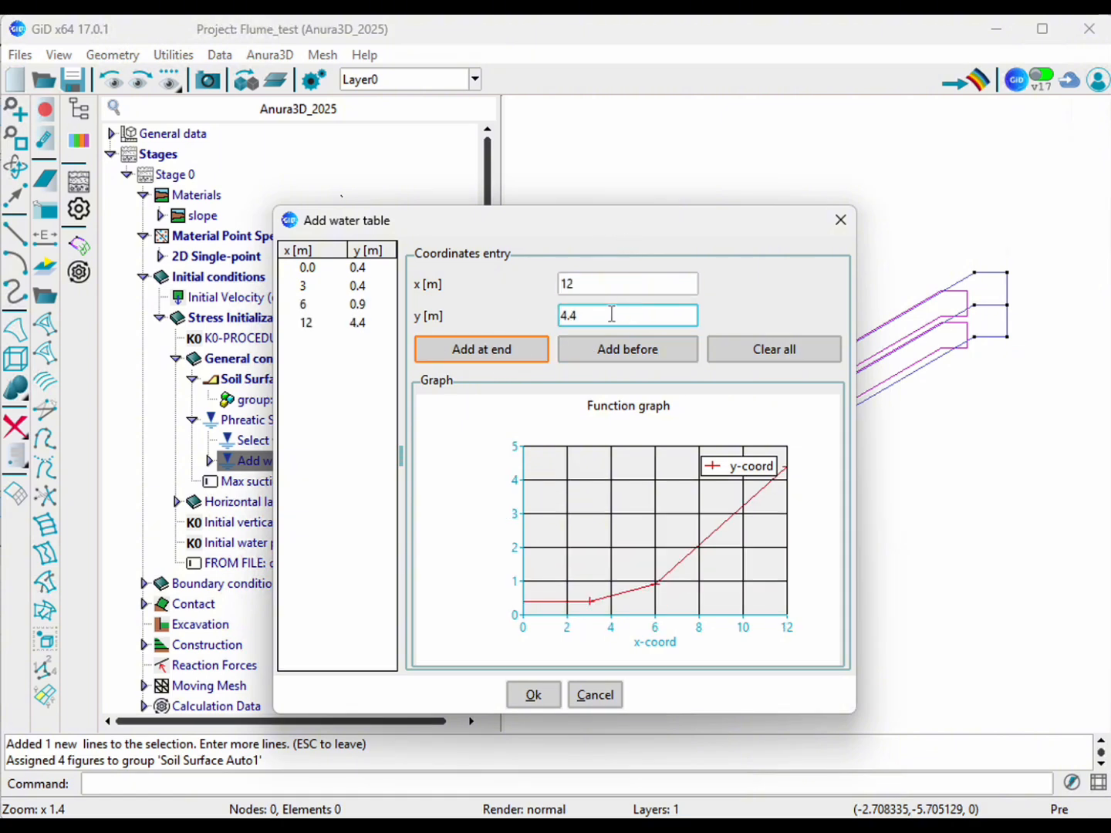
Step: Add the final water table point at x = 13 m, y = 4.4 m and accept the coordinate table
left_click(610, 286)
key("BackSpace")
type("3")
left_click(503, 353)
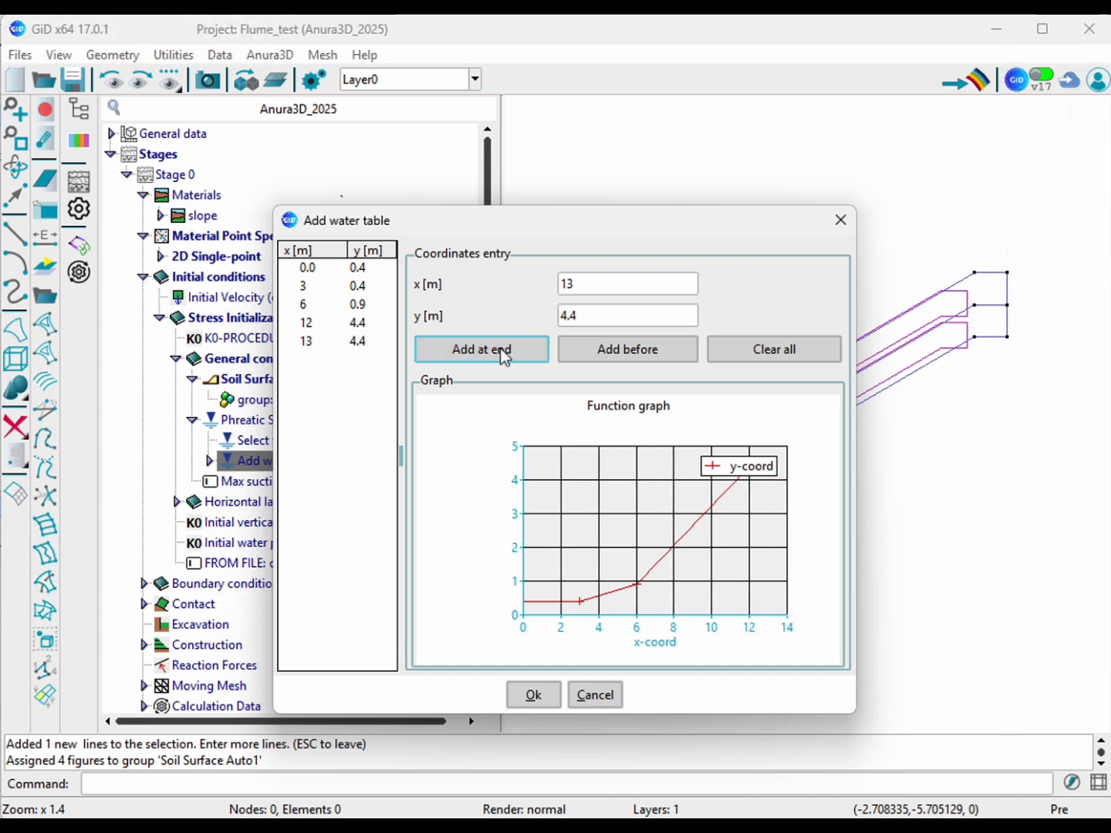
left_click(540, 697)
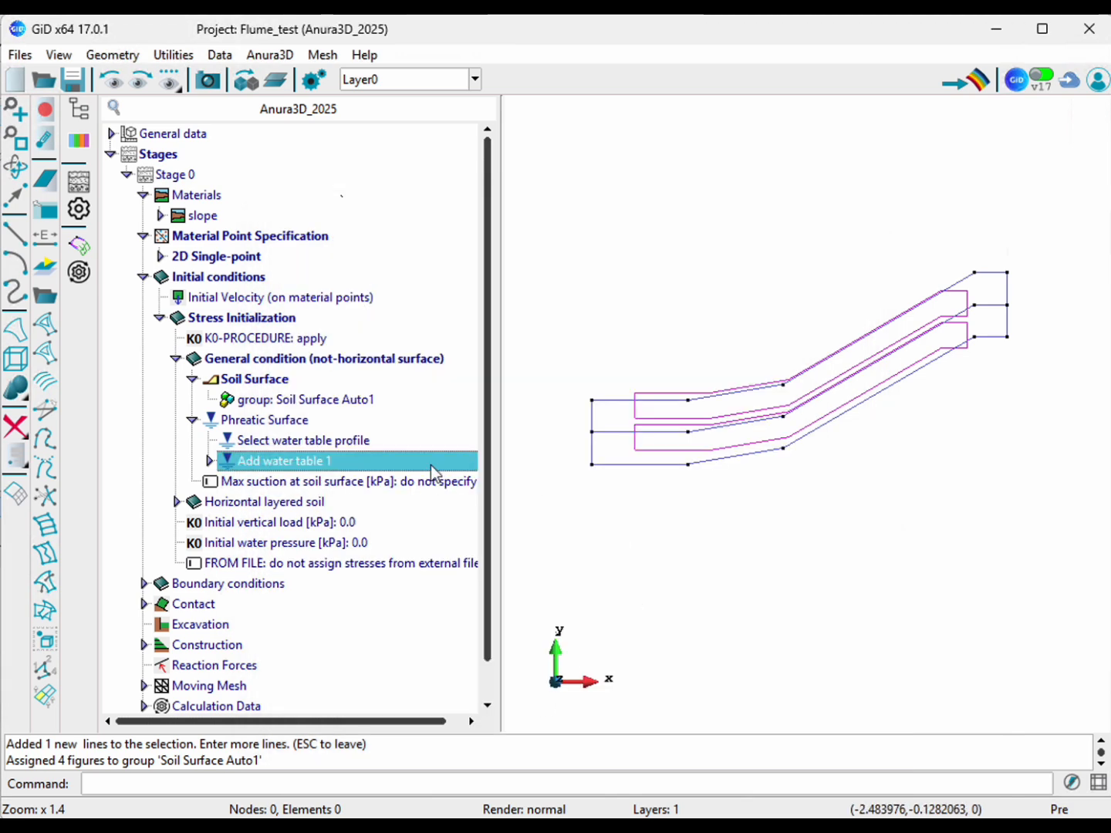
Step: Draw the soil surface assignment on the model to check which lines it covers
right_click(257, 379)
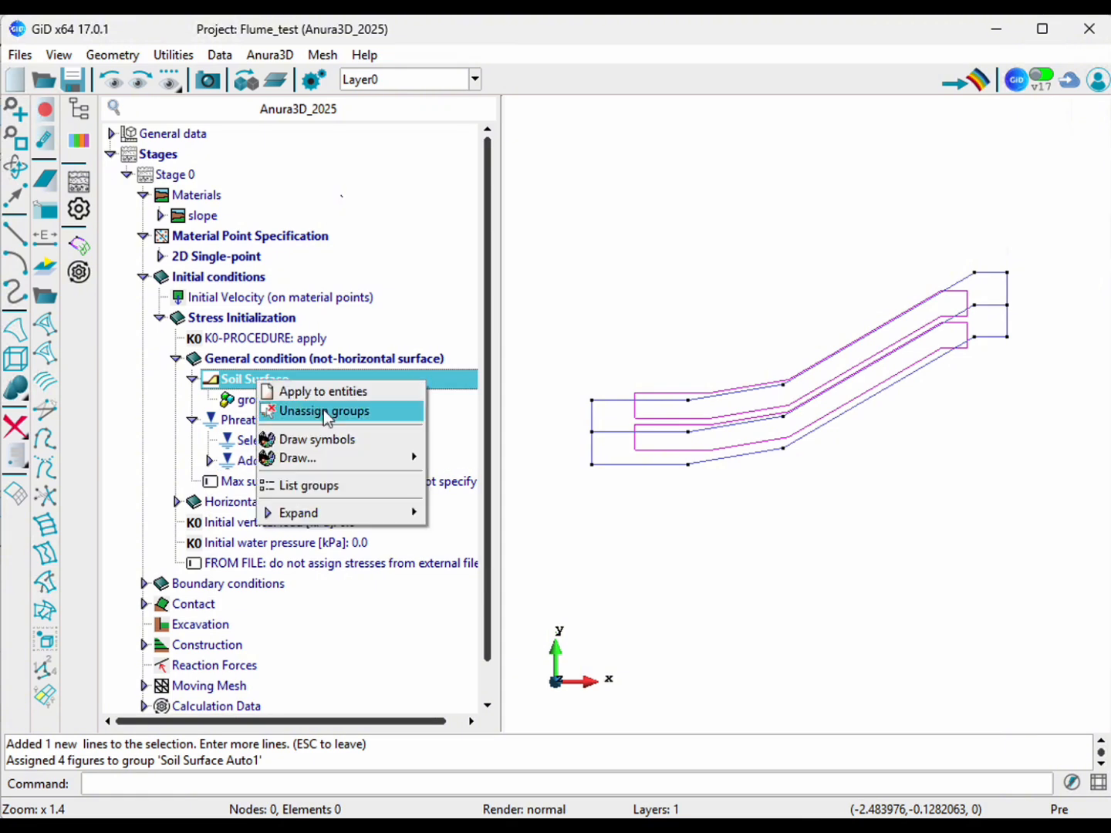
mouse_move(364, 465)
left_click(467, 476)
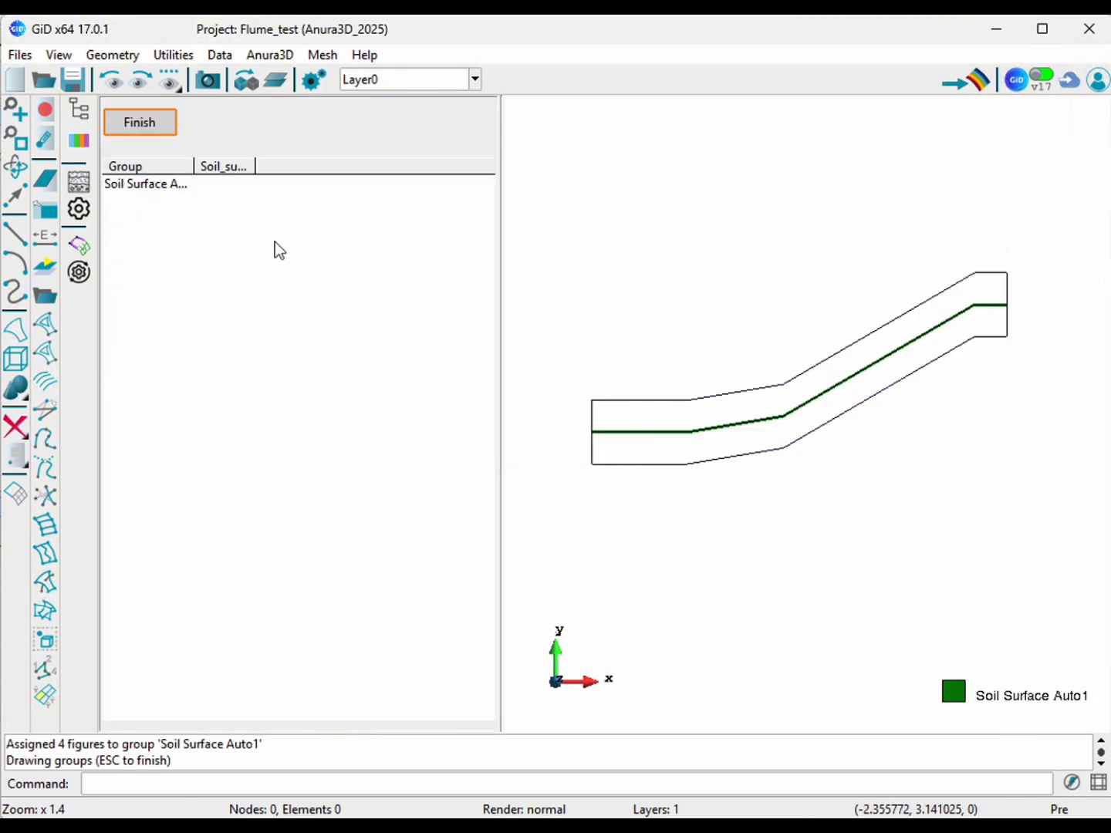
Step: Apply a solid fixity in the x direction to the vertical lines at both ends of the model
left_click(140, 122)
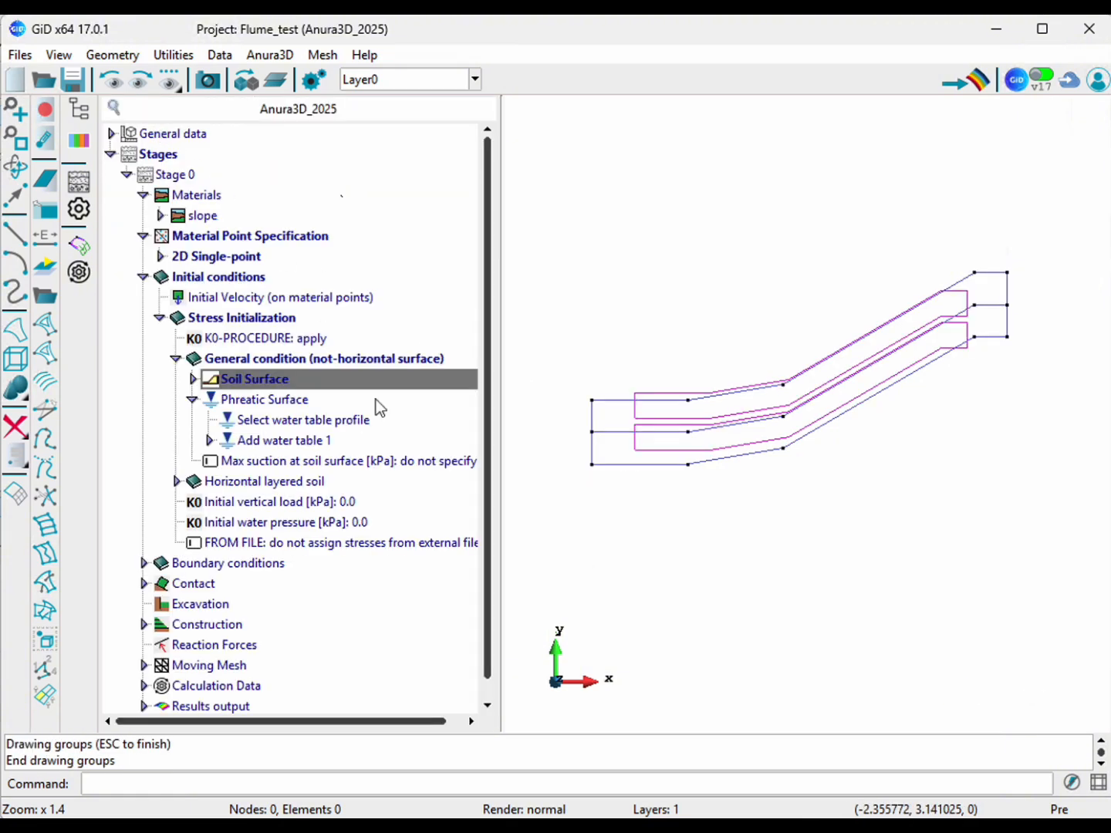
left_click(142, 276)
left_click(143, 236)
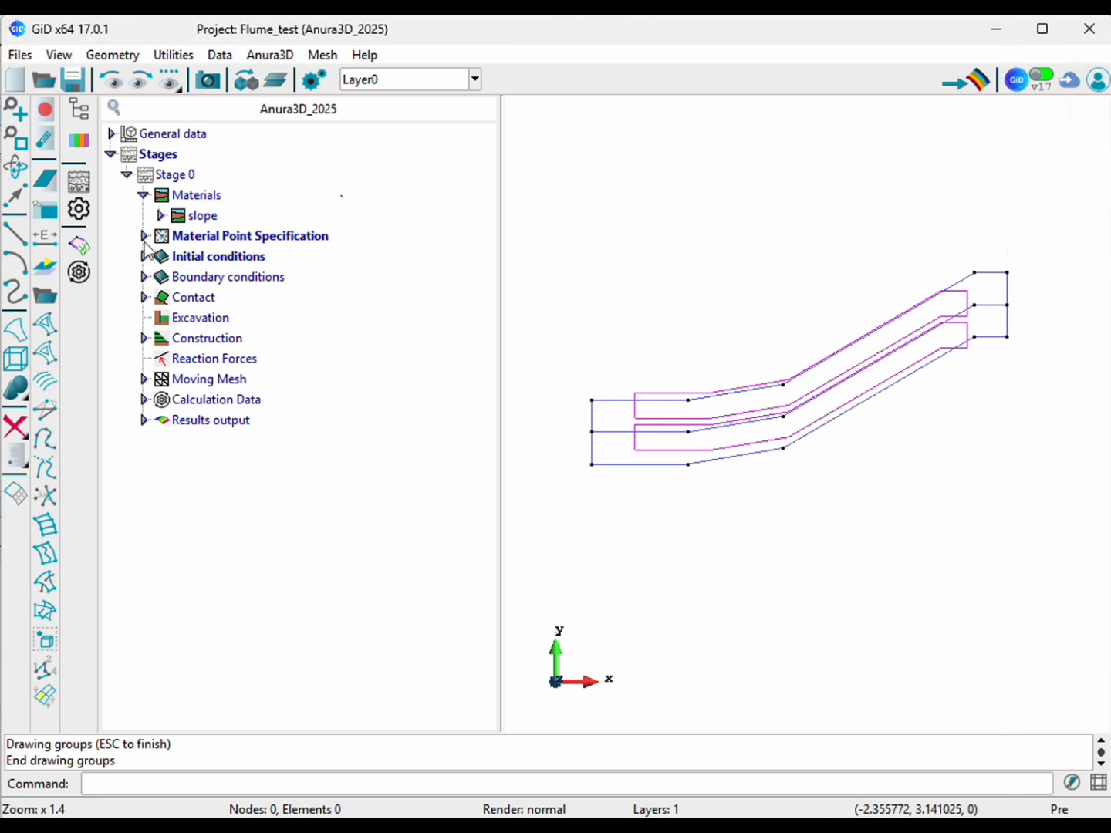
left_click(143, 276)
left_click(159, 297)
left_click(208, 318)
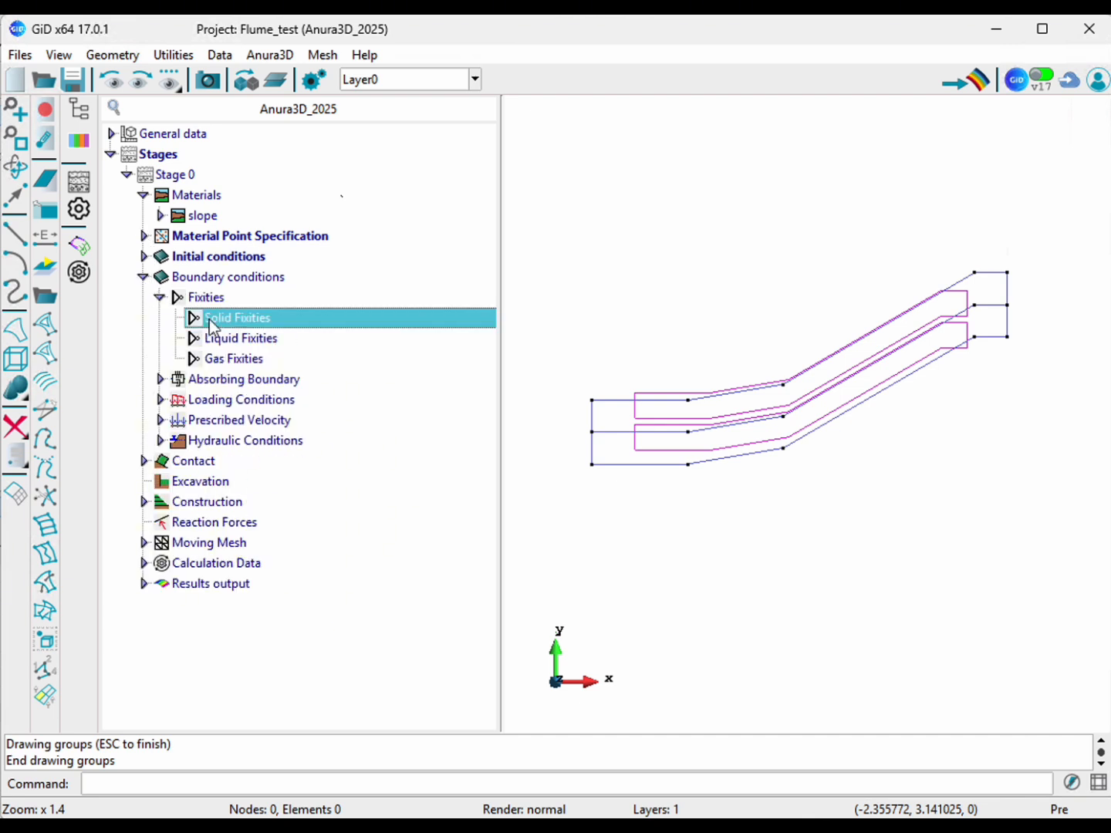
left_click(124, 552)
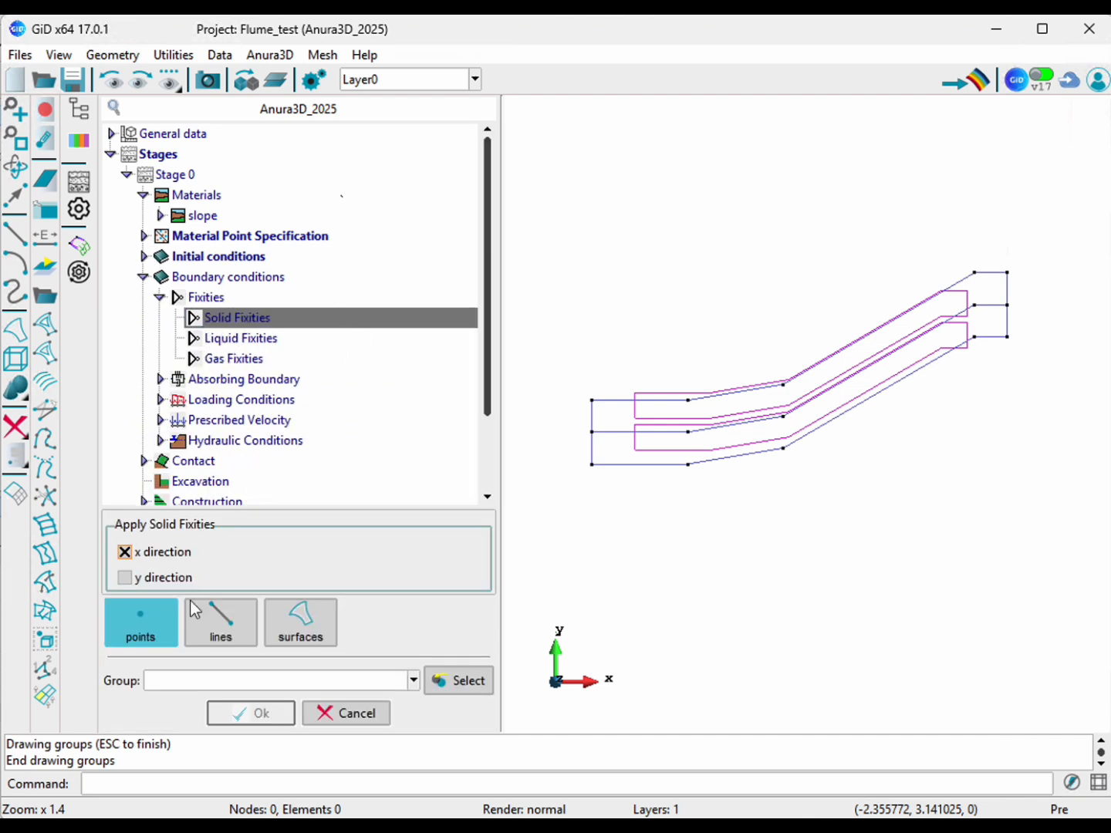
left_click(221, 621)
left_click(472, 681)
left_click(594, 453)
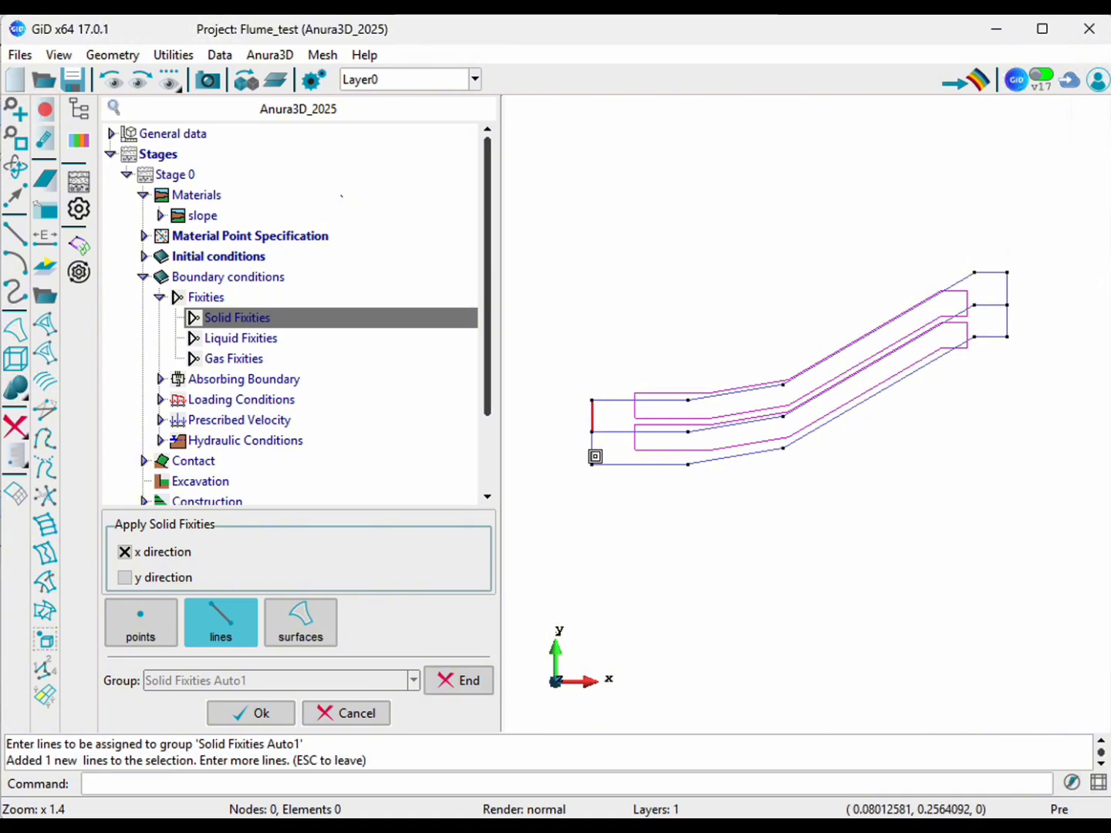
left_click(1007, 293)
key("Escape")
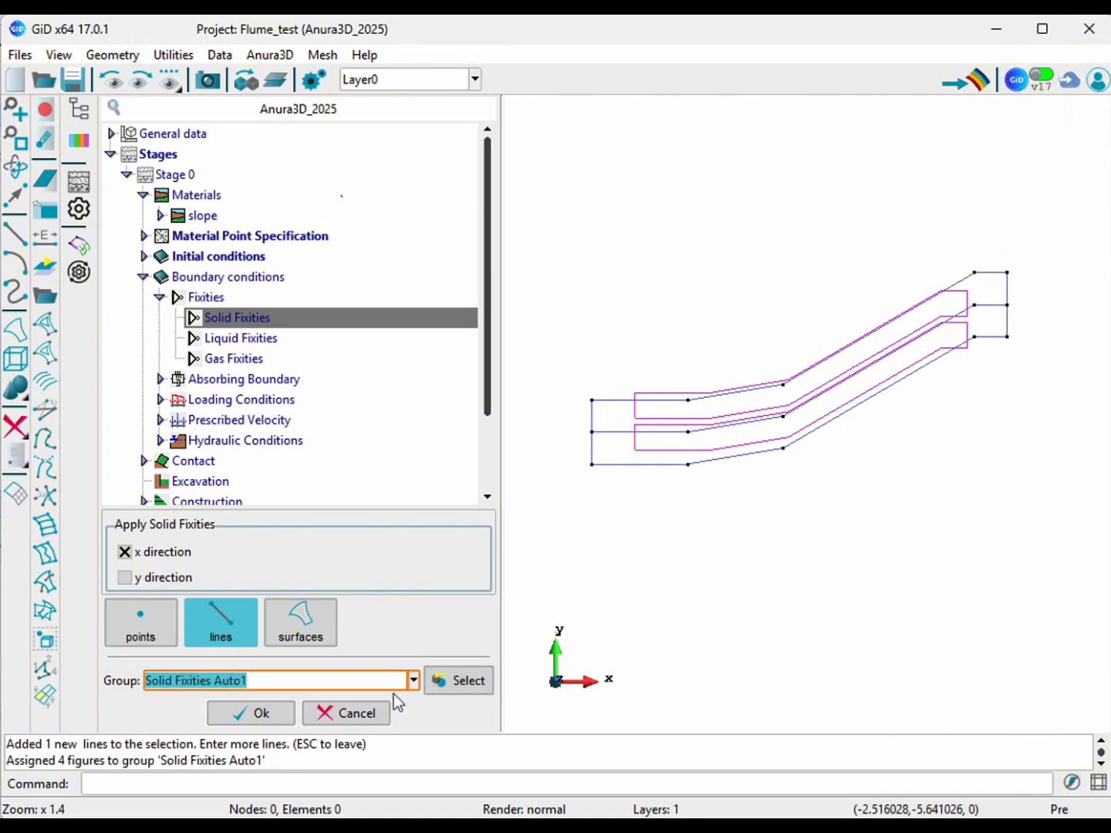
left_click(279, 715)
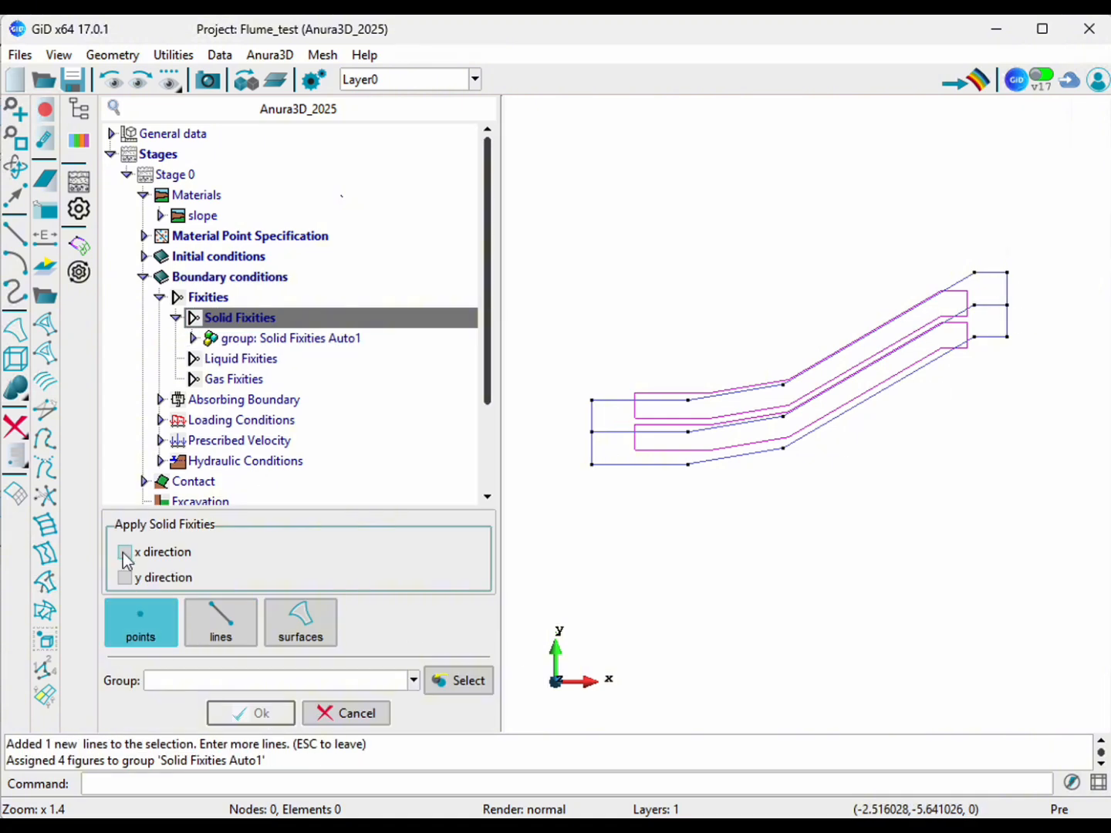
Step: Apply a solid fixity in the x and y directions to all lines along the model's bottom boundary
left_click(218, 623)
left_click(669, 466)
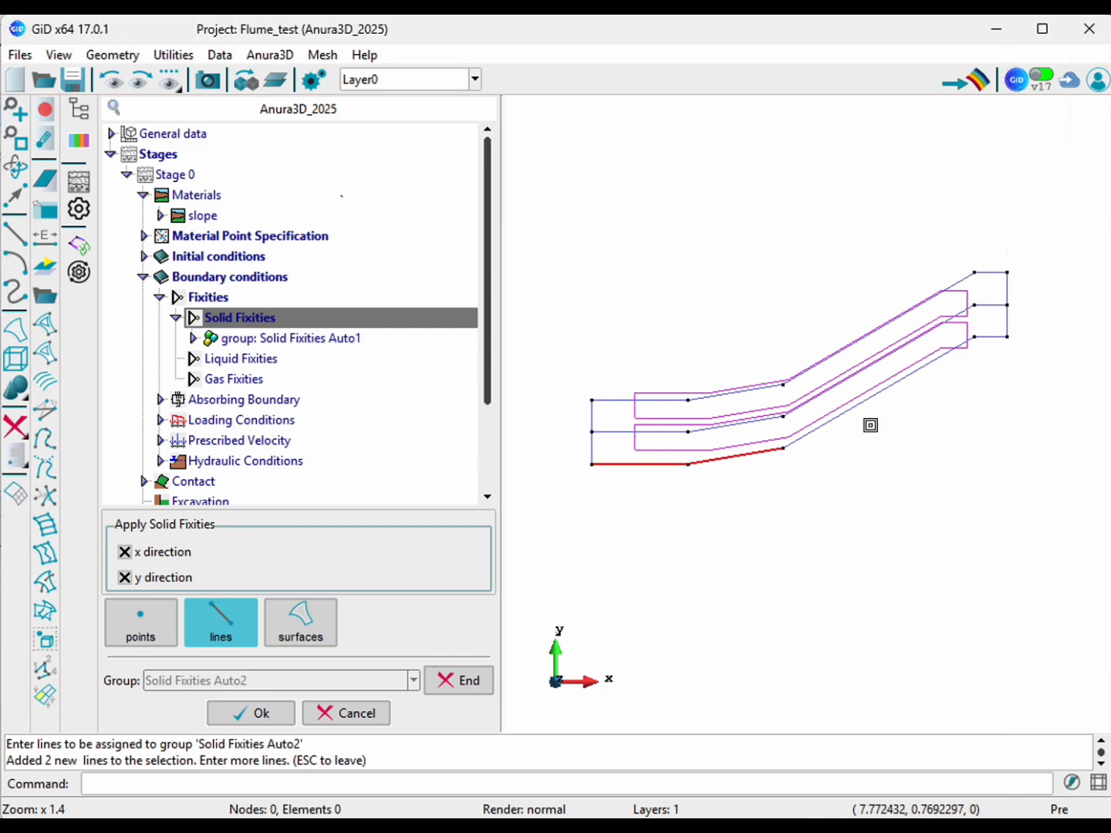
key("Escape")
left_click(255, 712)
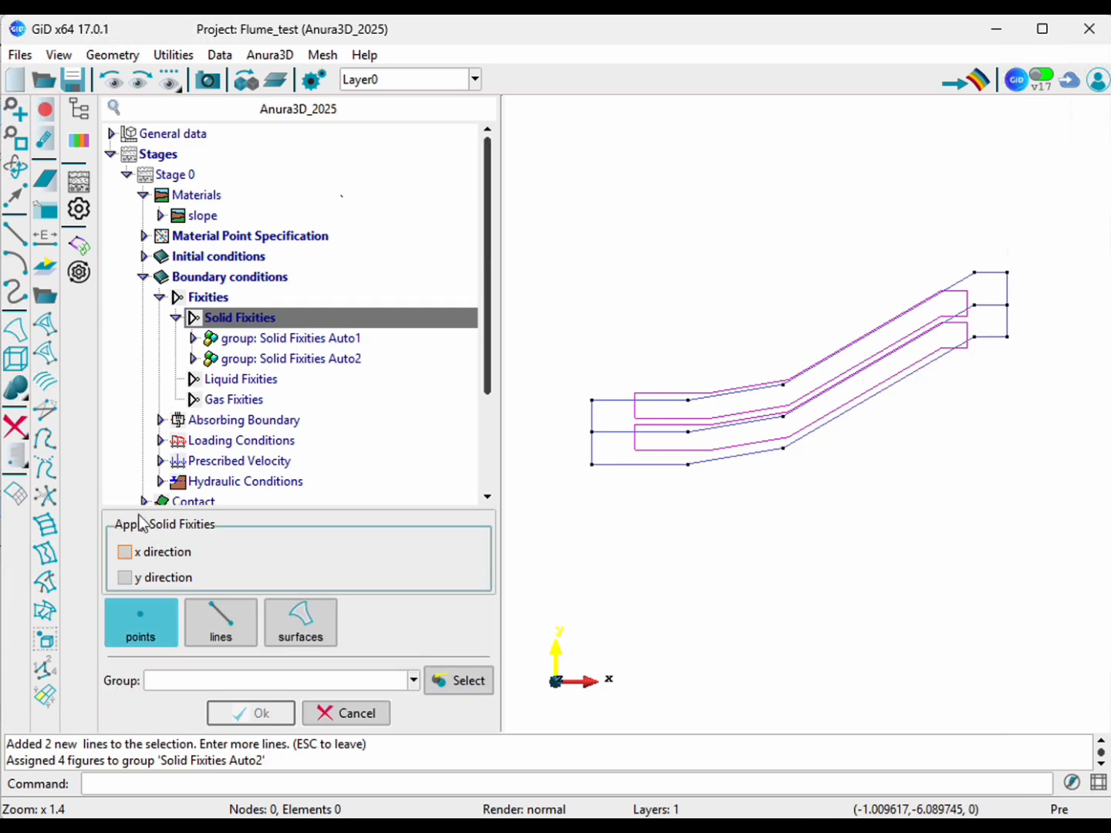
Step: Apply a solid fixity in the y direction only to all lines along the model's top boundary
left_click(124, 577)
left_click(220, 624)
left_click(459, 681)
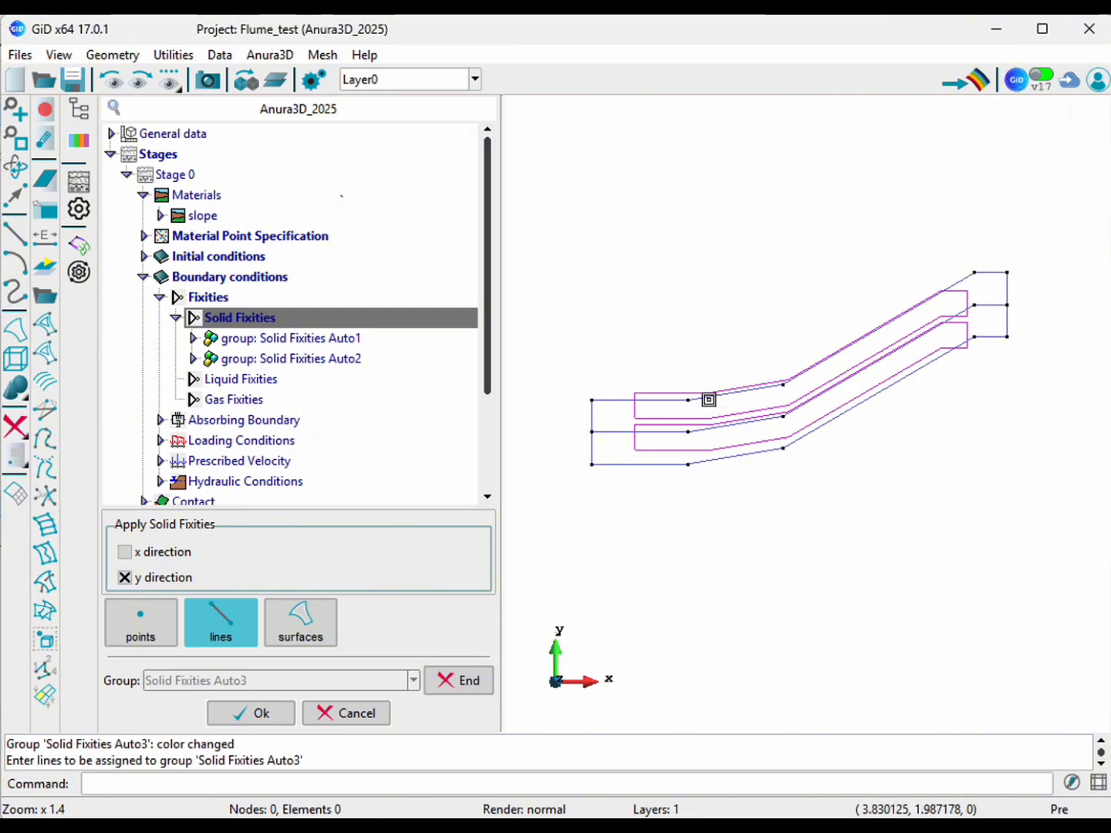
left_click(708, 397)
left_click(643, 402)
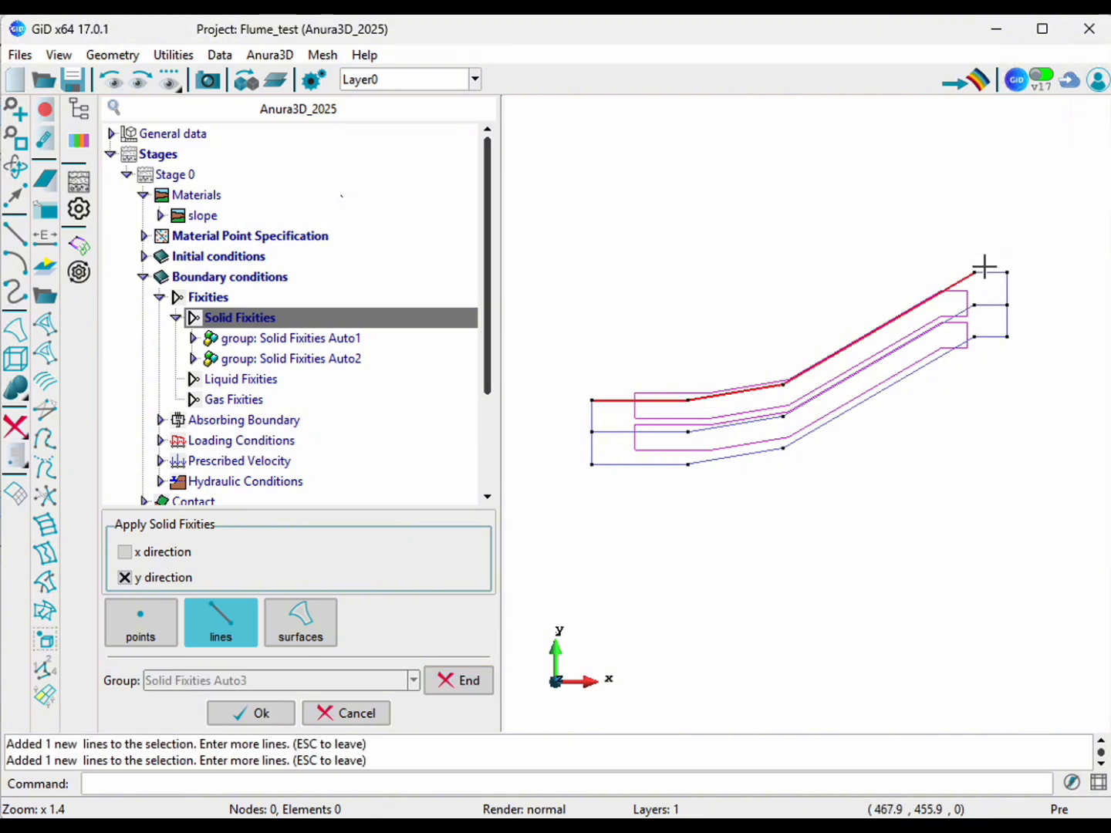
key("Escape")
left_click(259, 713)
Step: Draw the solid fixity groups on the model to check which lines each covers, and end the drawing
right_click(248, 317)
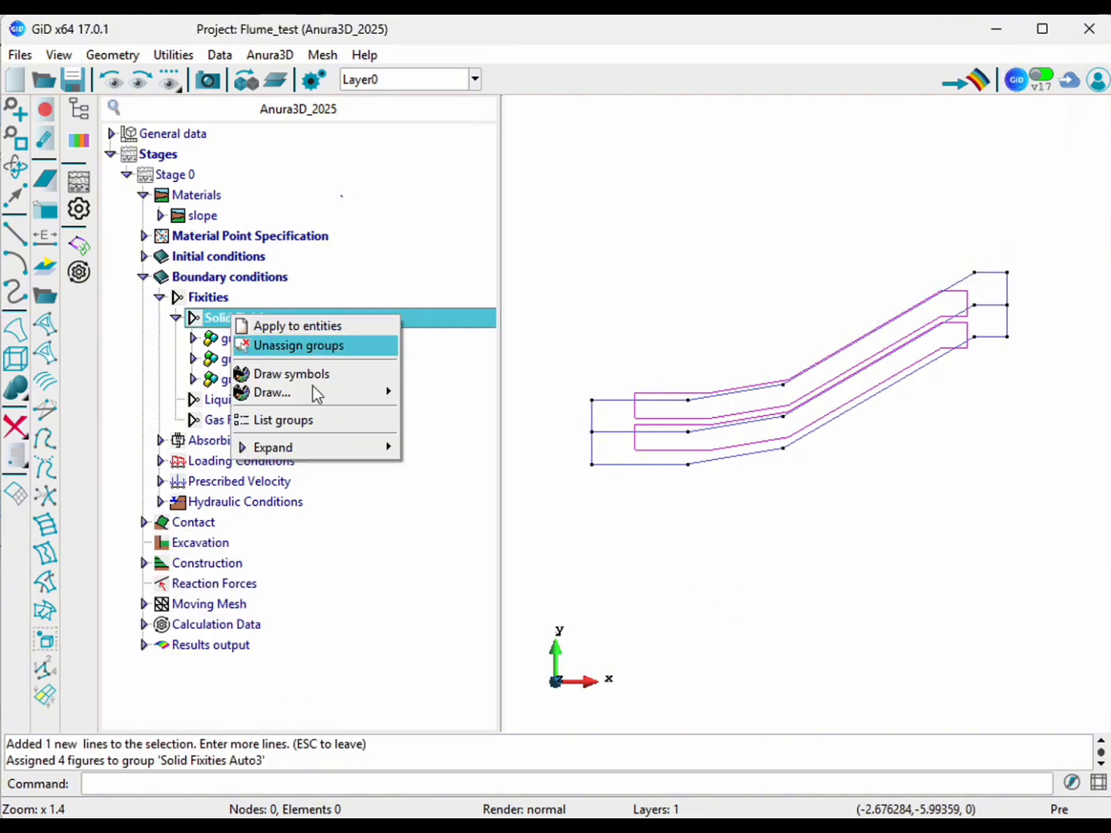
mouse_move(323, 391)
left_click(497, 417)
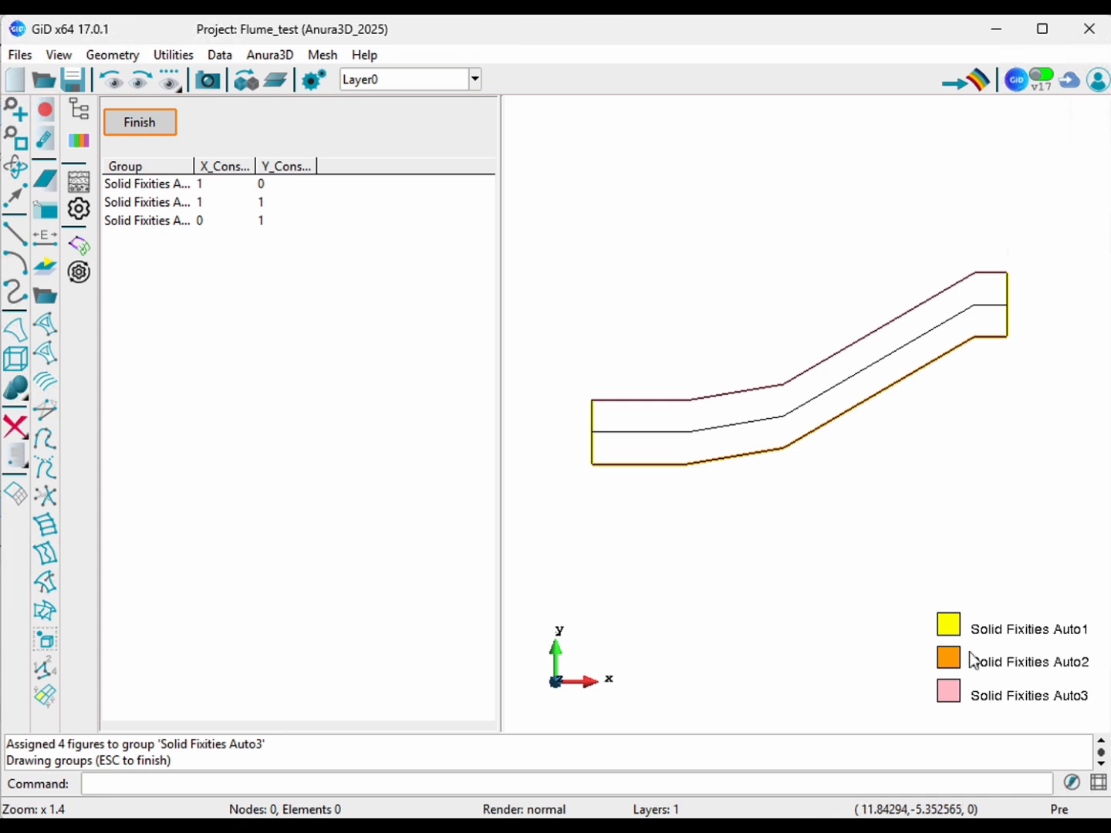
left_click(143, 124)
Step: Apply a liquid fixity in the x direction to the vertical lines at both ends of the model
left_click(178, 318)
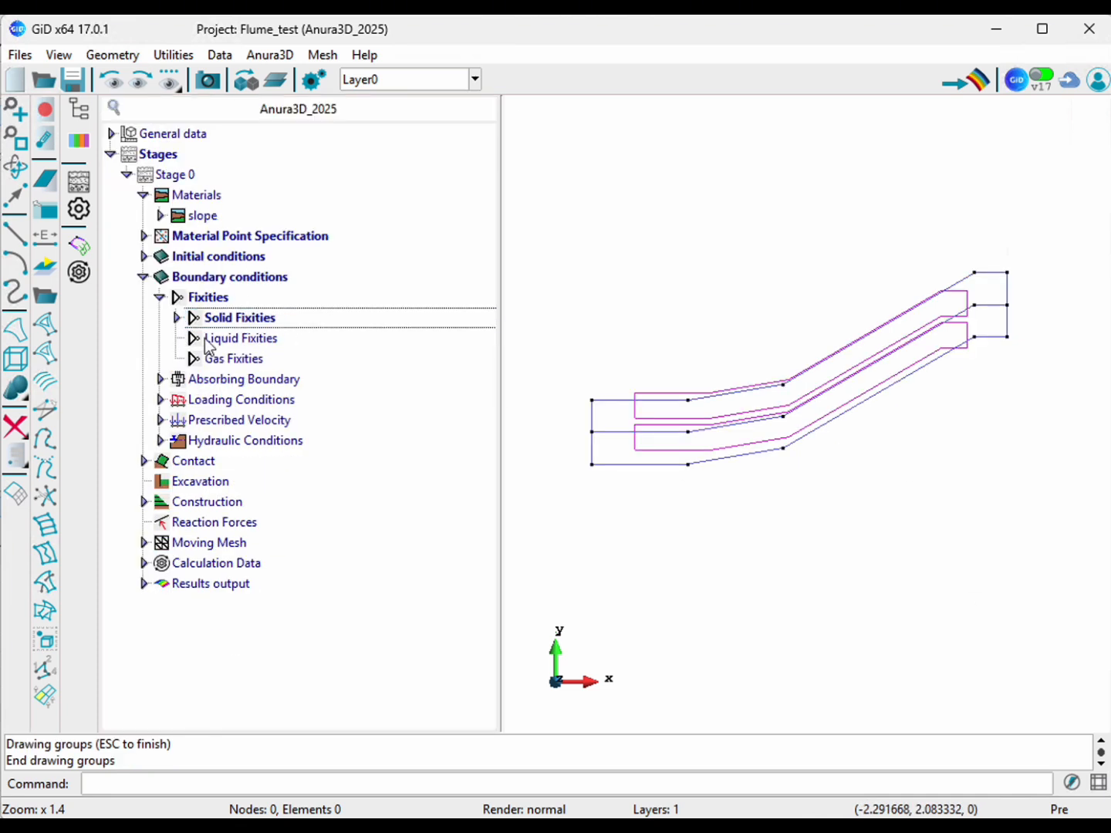
left_click(232, 337)
left_click(126, 551)
left_click(220, 621)
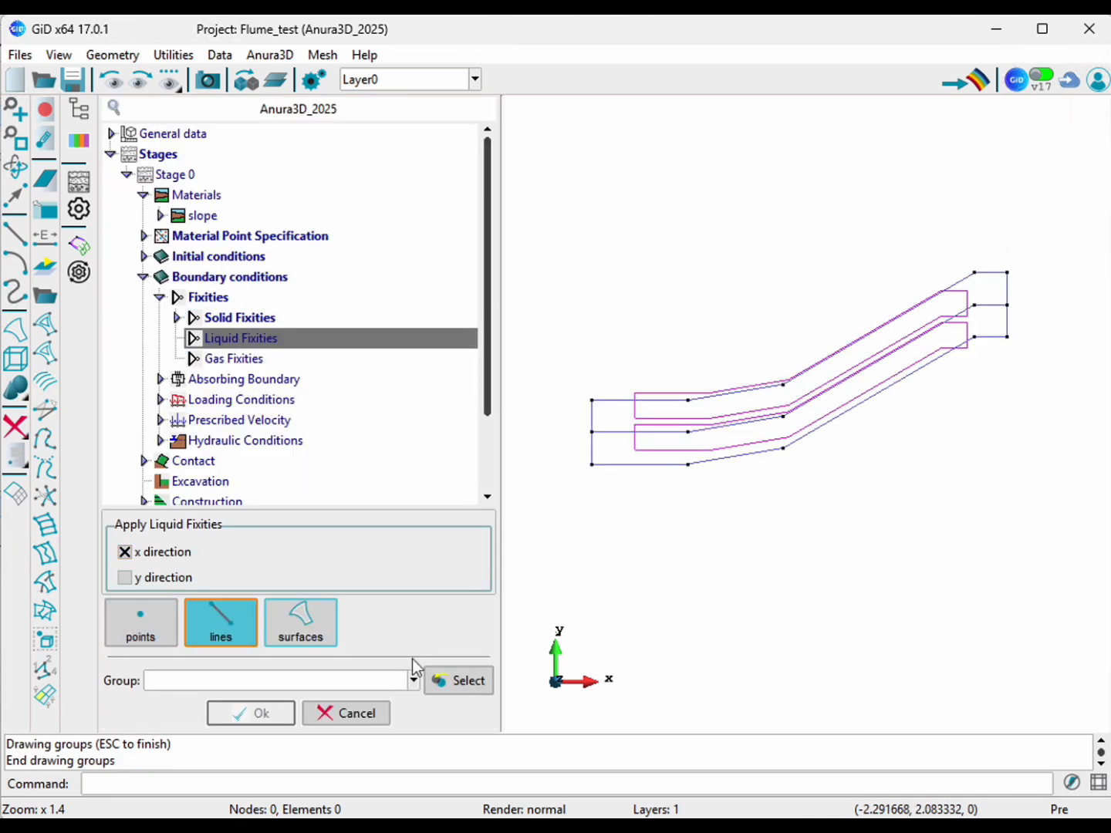
left_click(459, 682)
left_click(591, 419)
left_click(592, 447)
left_click(1015, 292)
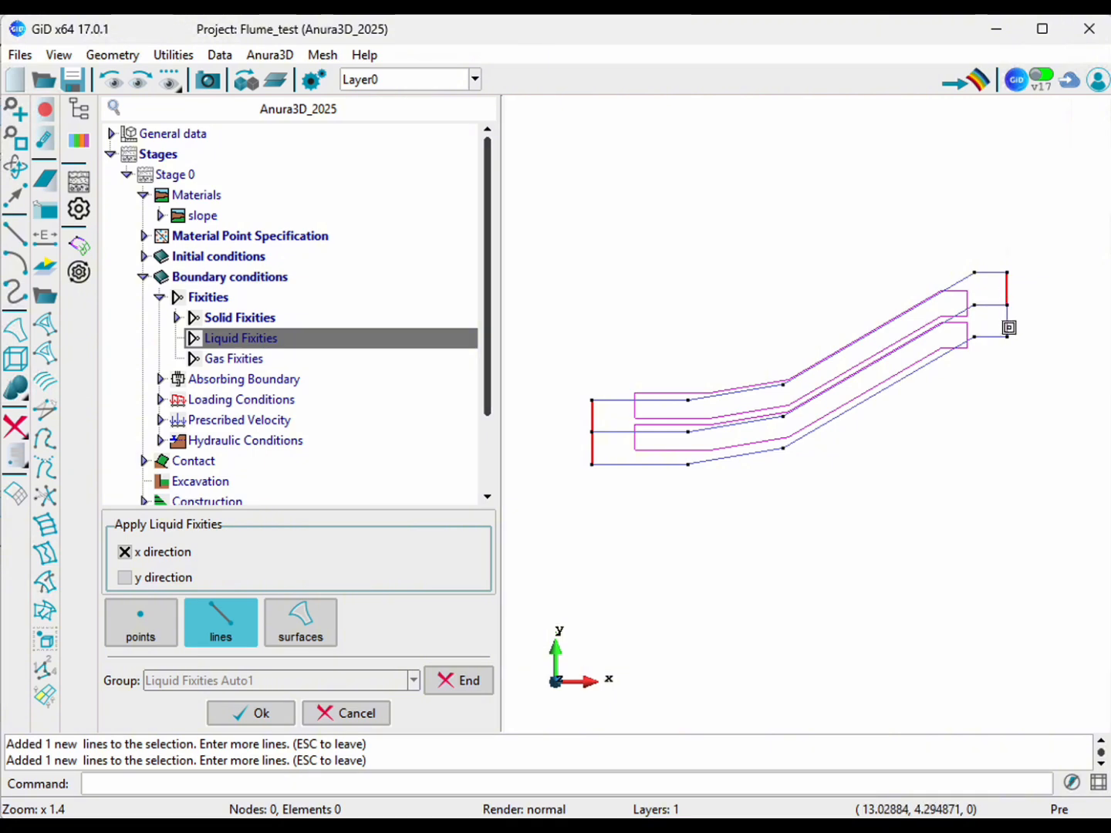
left_click(1007, 323)
left_click(254, 712)
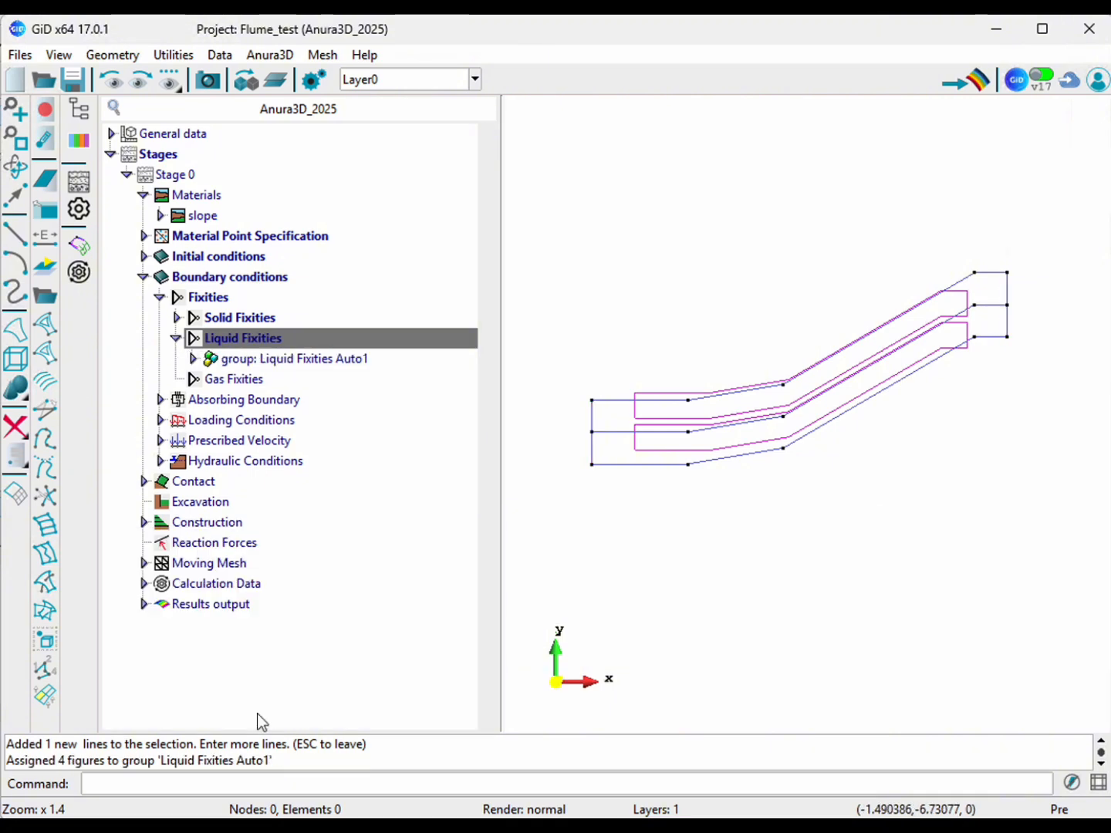
Step: Apply a liquid fixity in the x and y directions to all lines along the model's bottom boundary
double_click(225, 340)
left_click(219, 617)
left_click(134, 555)
left_click(133, 579)
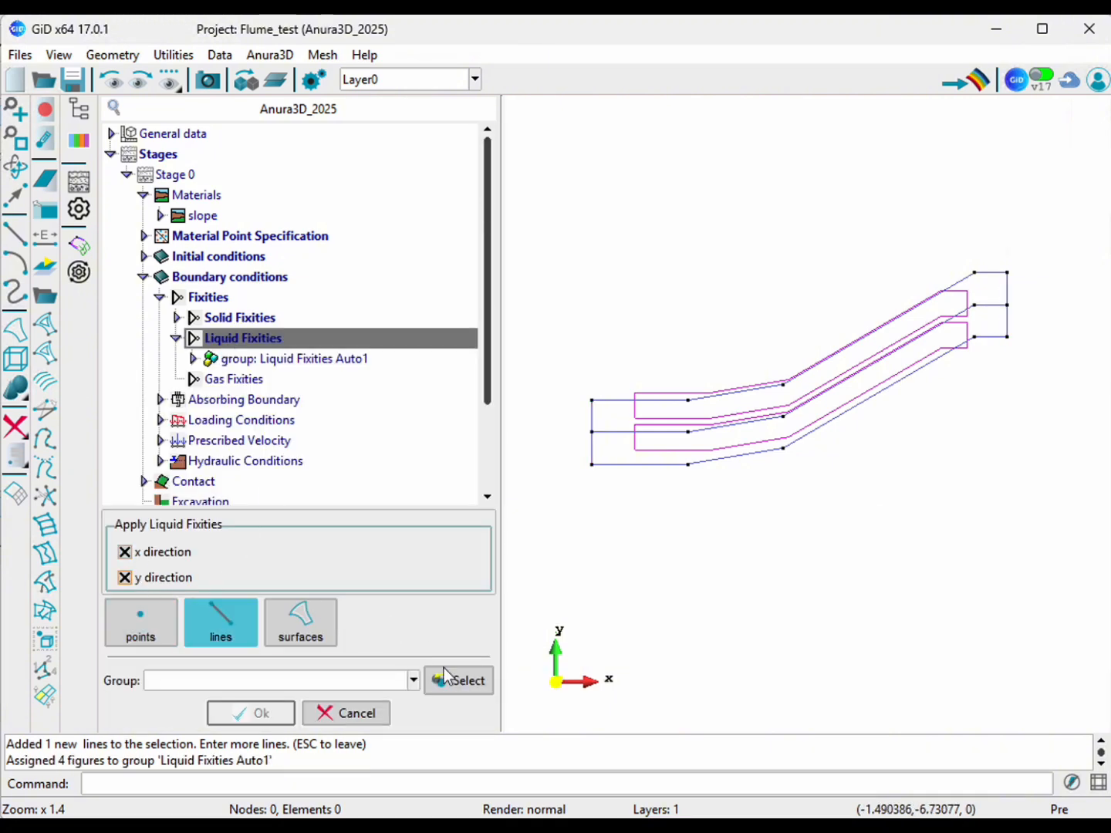
left_click(446, 670)
left_click_drag(705, 477, 660, 448)
left_click_drag(989, 355, 965, 326)
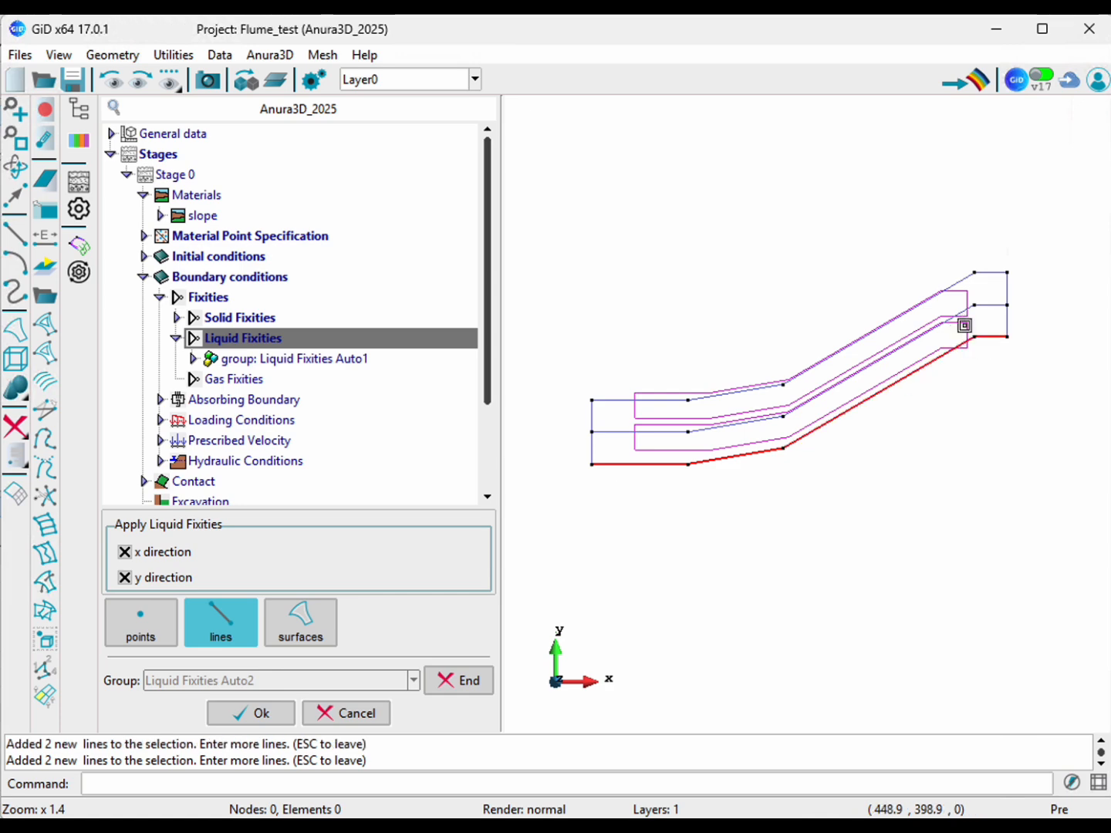
key("Escape")
left_click(262, 715)
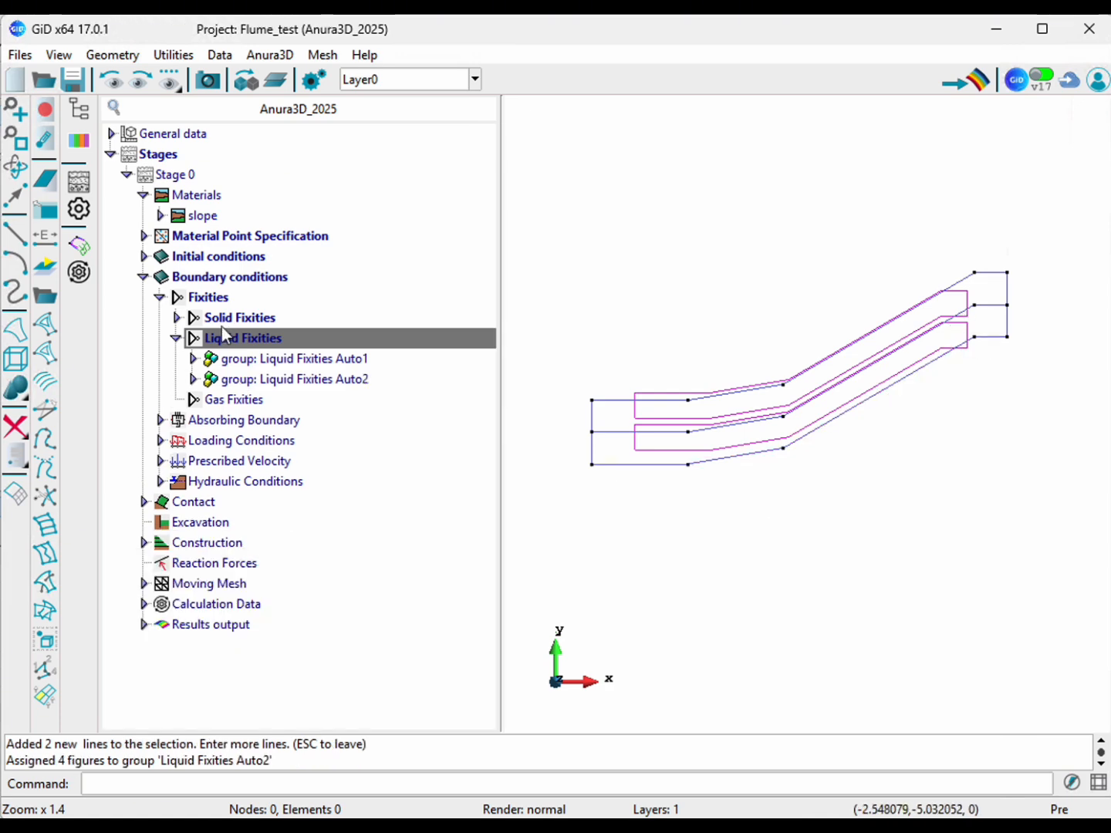
Step: Apply a liquid fixity in the y direction only to all lines along the model's top boundary
double_click(236, 340)
left_click(249, 639)
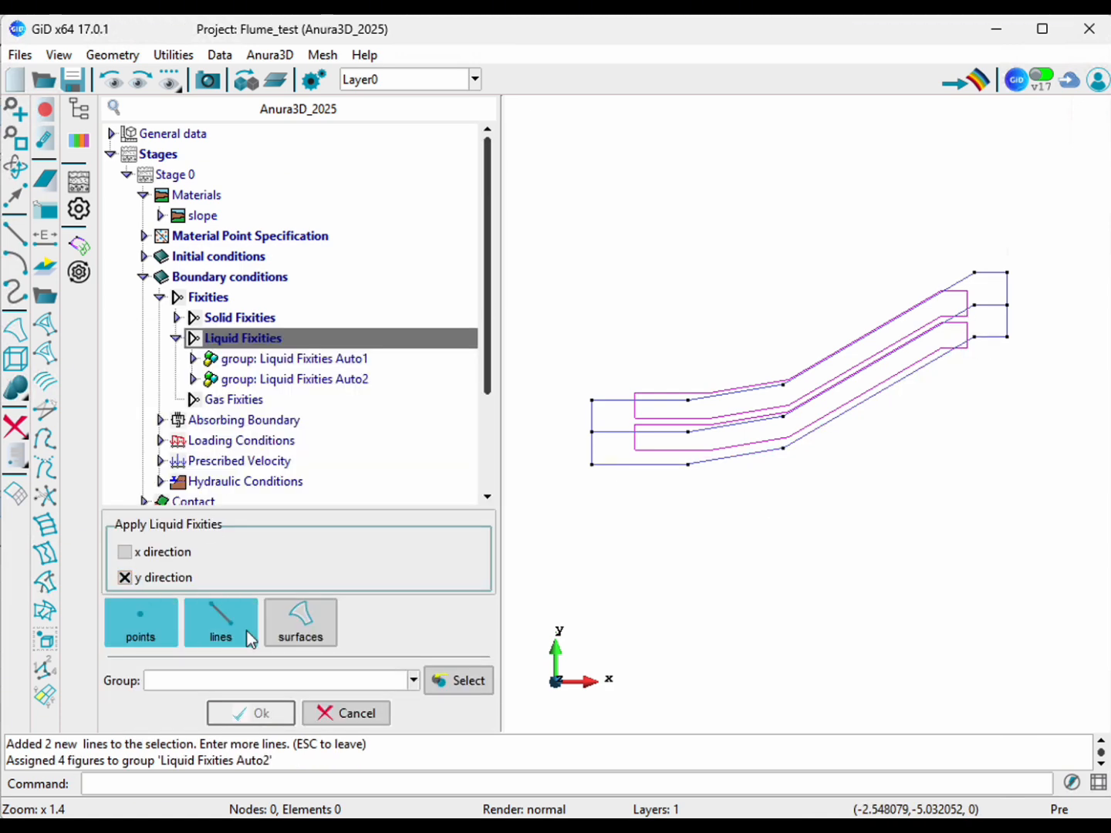
left_click(463, 678)
left_click_drag(709, 403, 665, 382)
left_click_drag(986, 284, 959, 252)
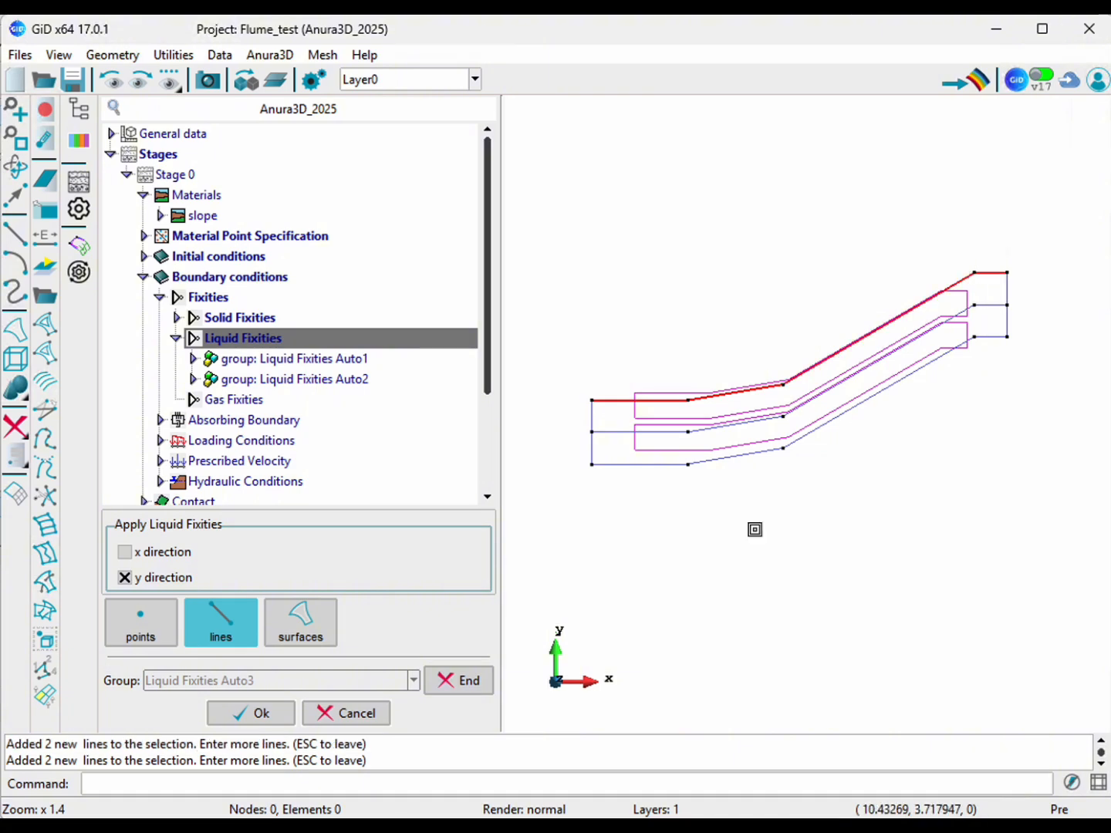
key("Escape")
left_click(251, 715)
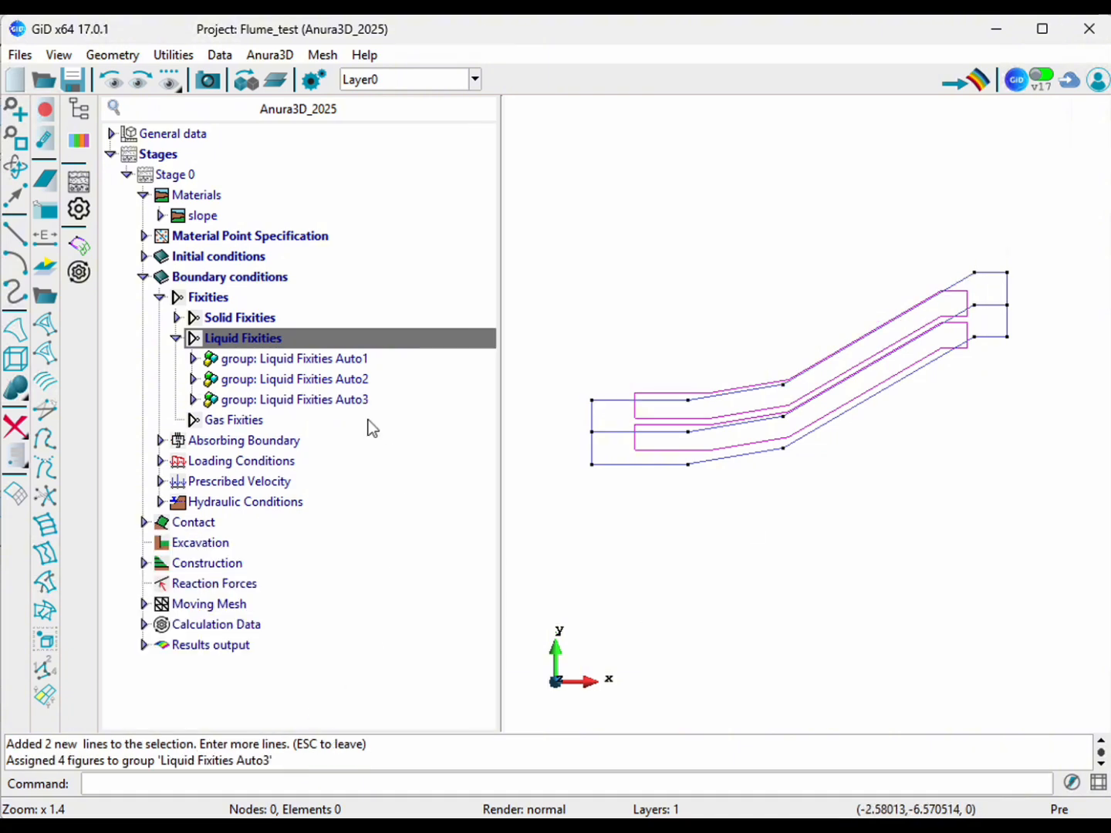
Step: Draw the liquid fixity groups on the model to check which lines each covers, and end the drawing
right_click(223, 348)
mouse_move(293, 424)
left_click(486, 438)
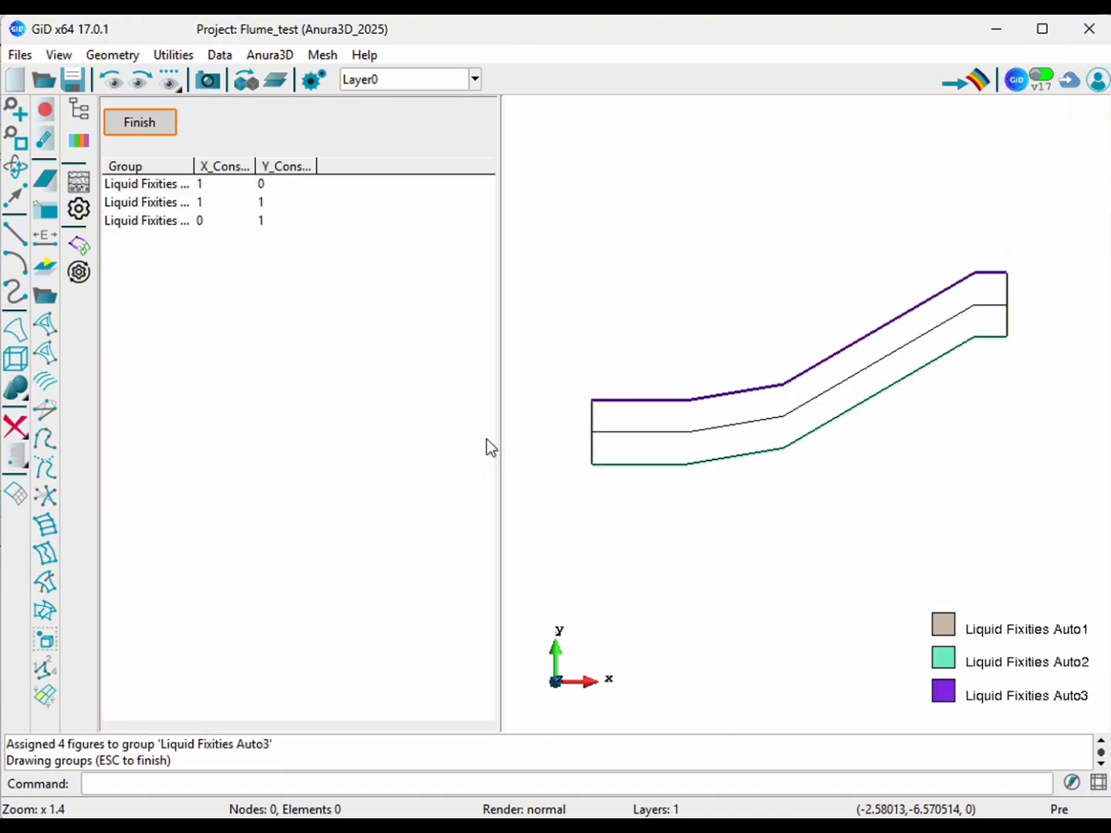
left_click(139, 122)
Step: Set the maximum x and y coordinates of the seepage face hydraulic condition to 13,6
left_click(161, 482)
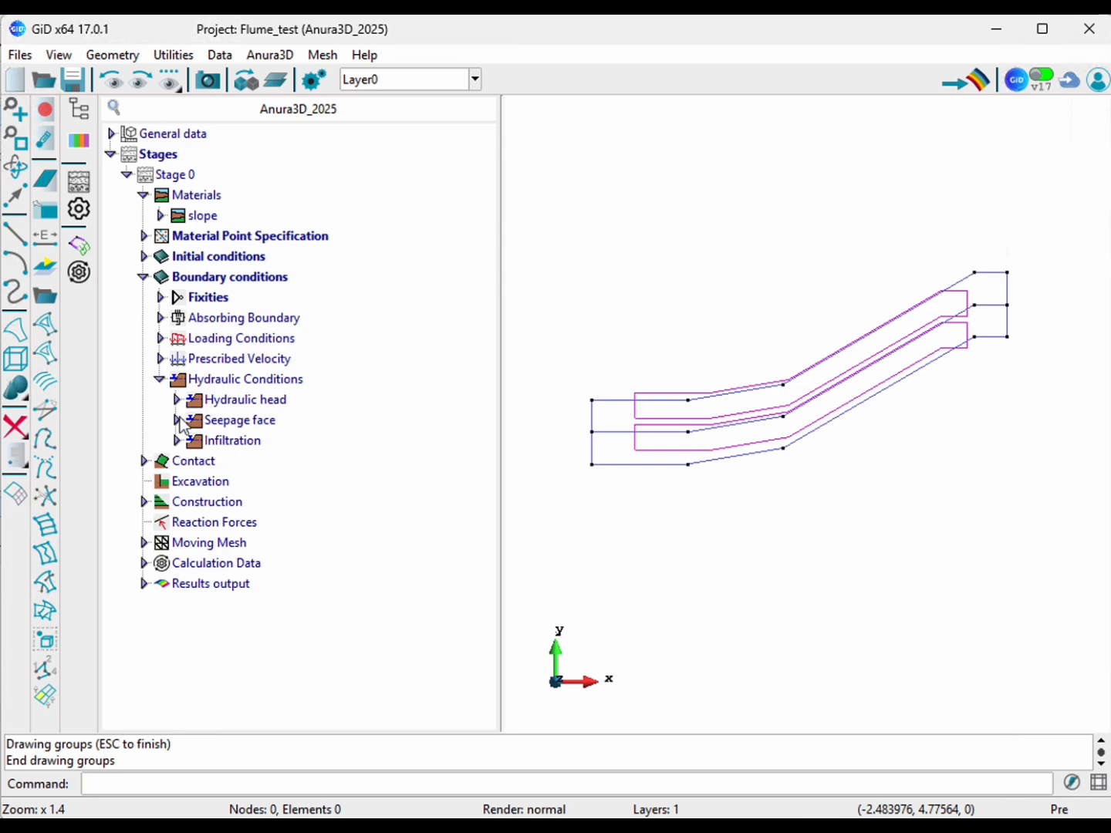
left_click(177, 420)
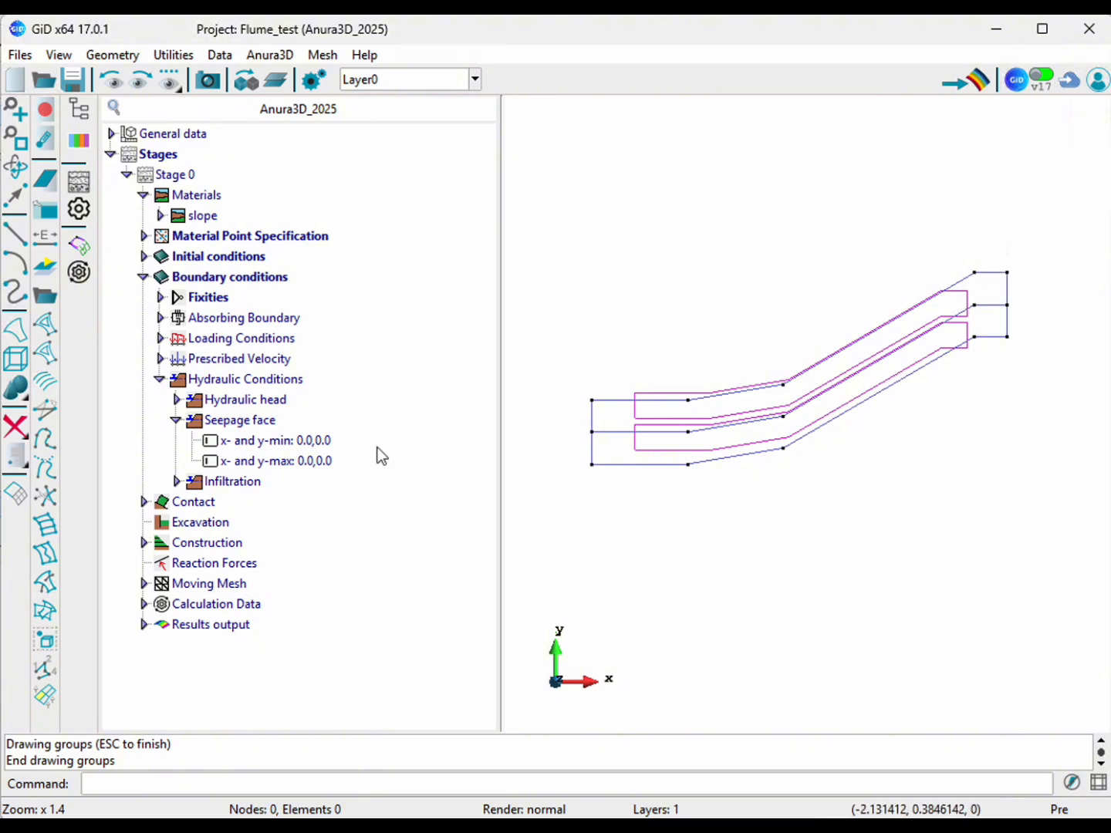
left_click(321, 460)
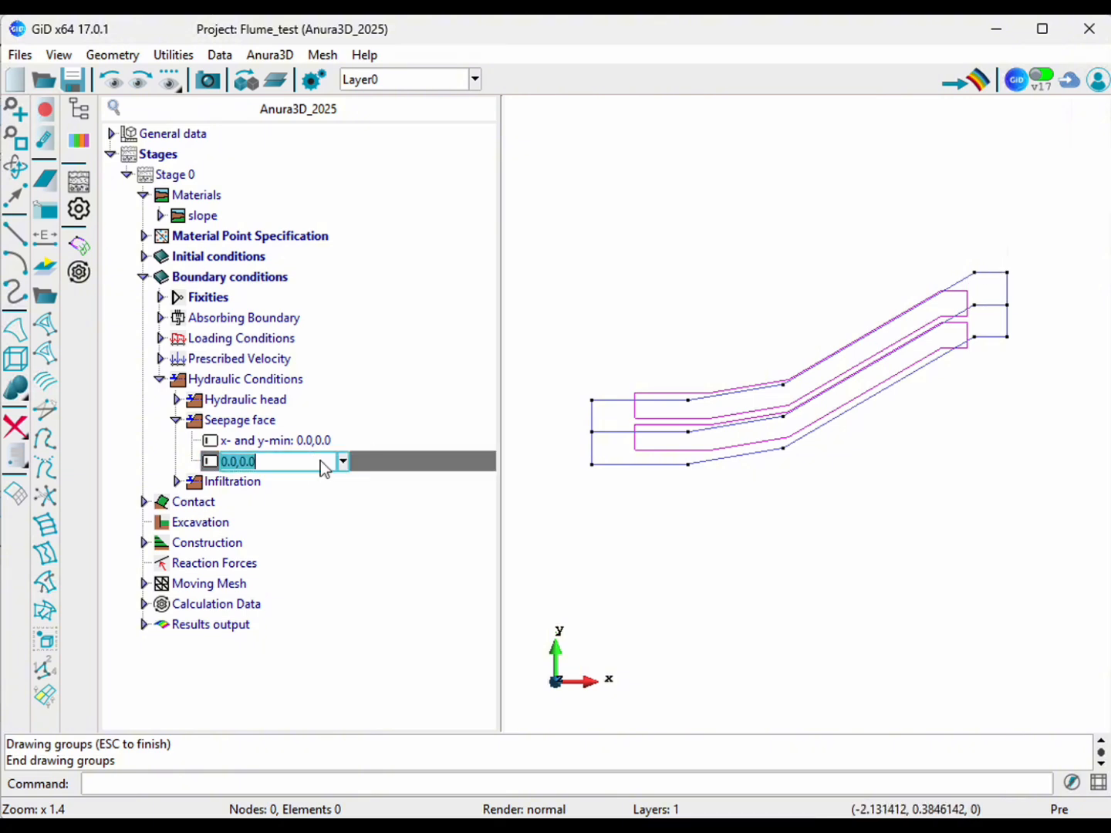
type("13,6")
key("Return")
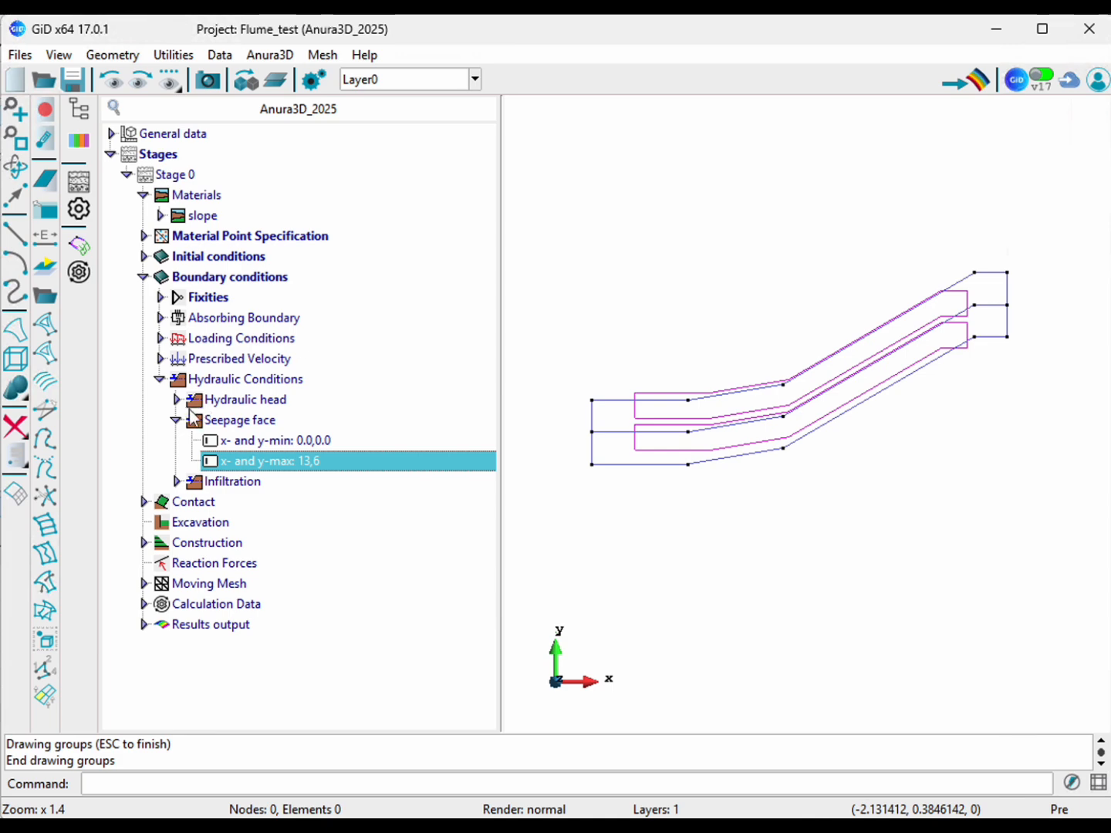
left_click(160, 378)
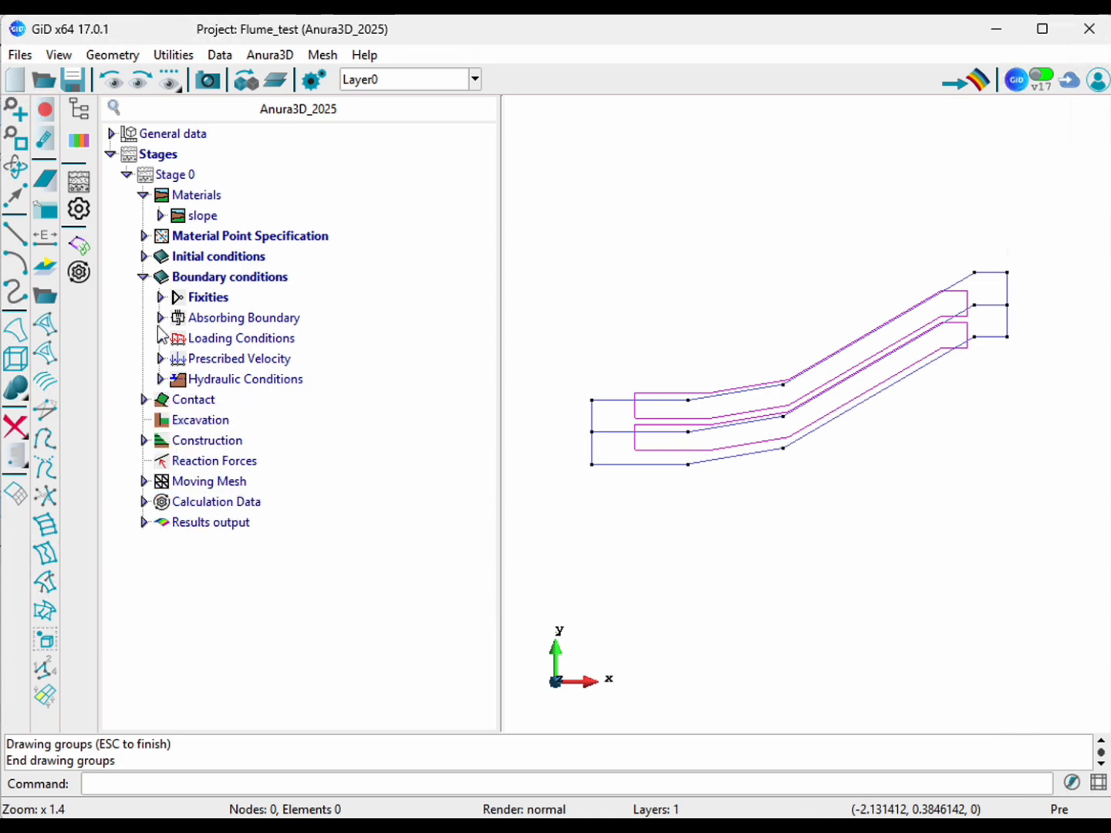
Step: Set the gravity load in the Stage 0 calculation data to be applied stepwise
left_click(145, 502)
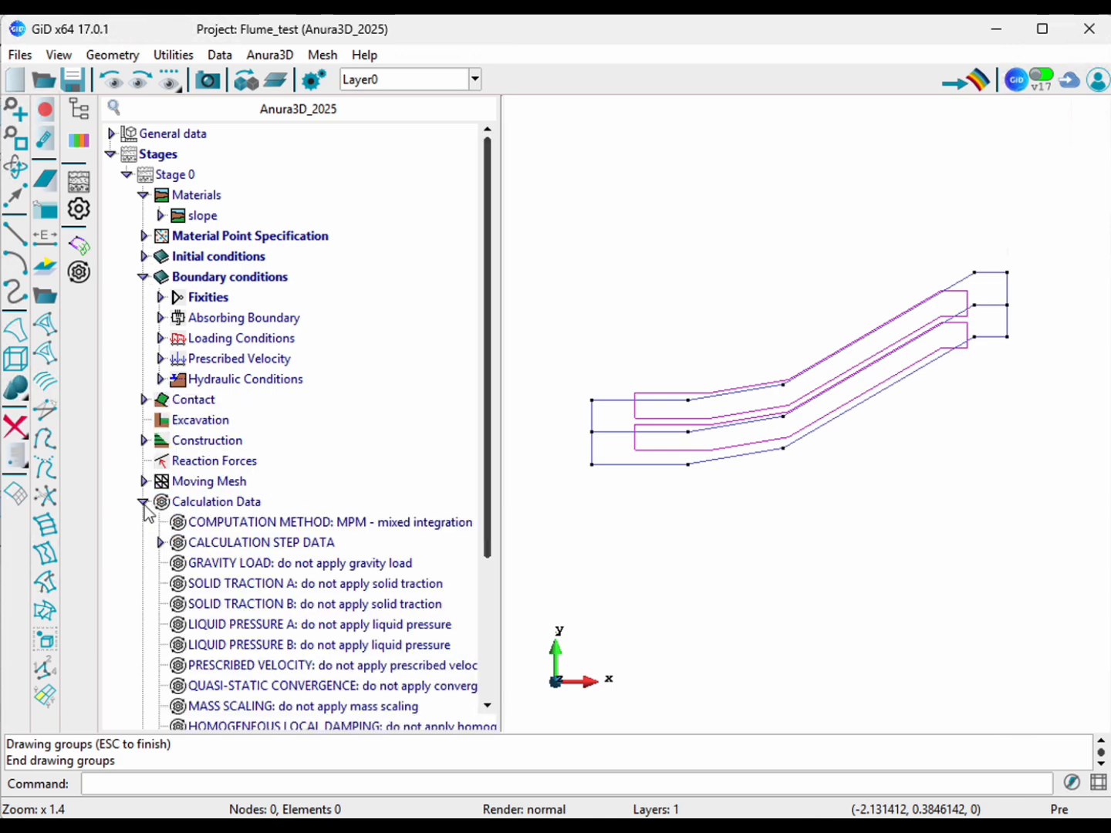
left_click_drag(505, 337, 610, 614)
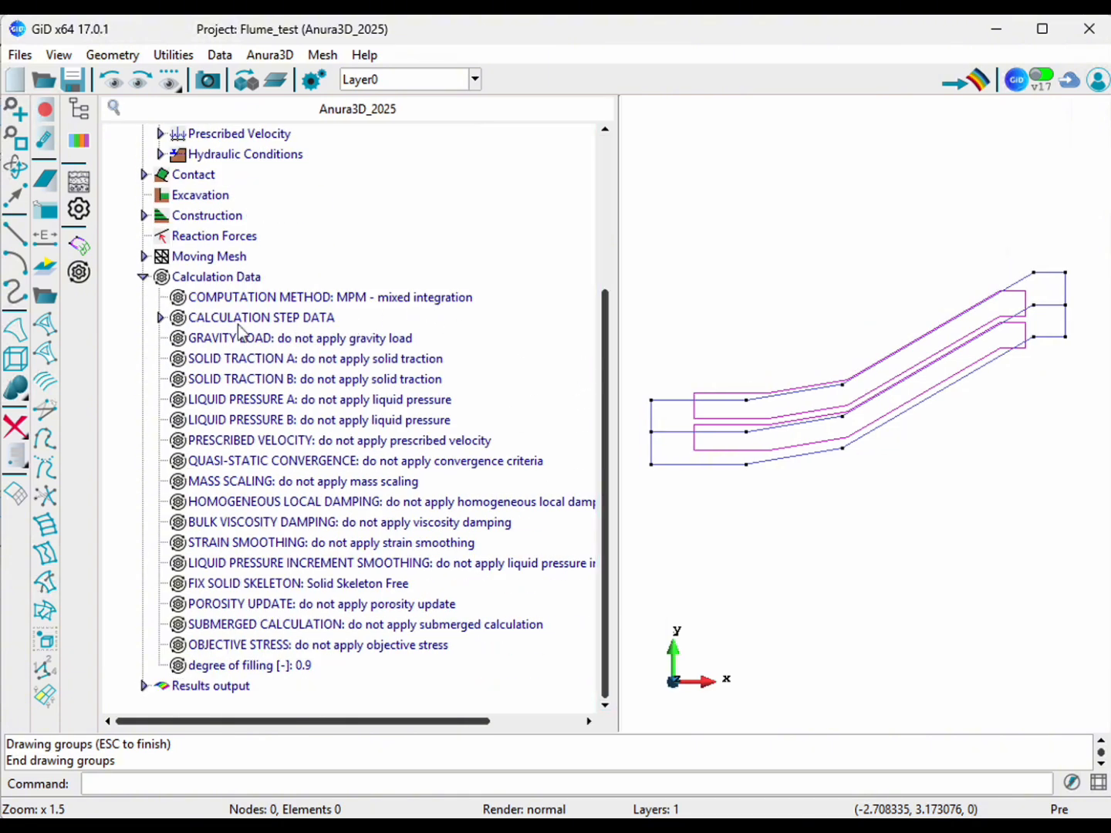
left_click(162, 317)
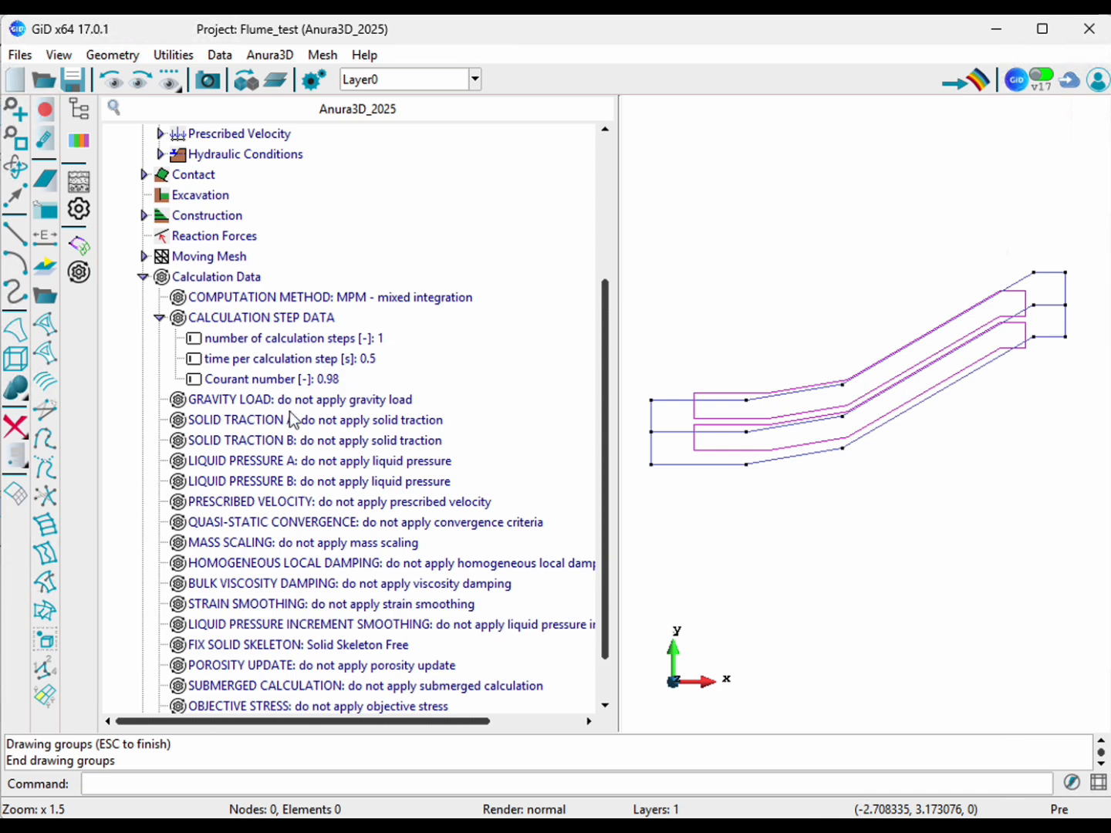
double_click(359, 402)
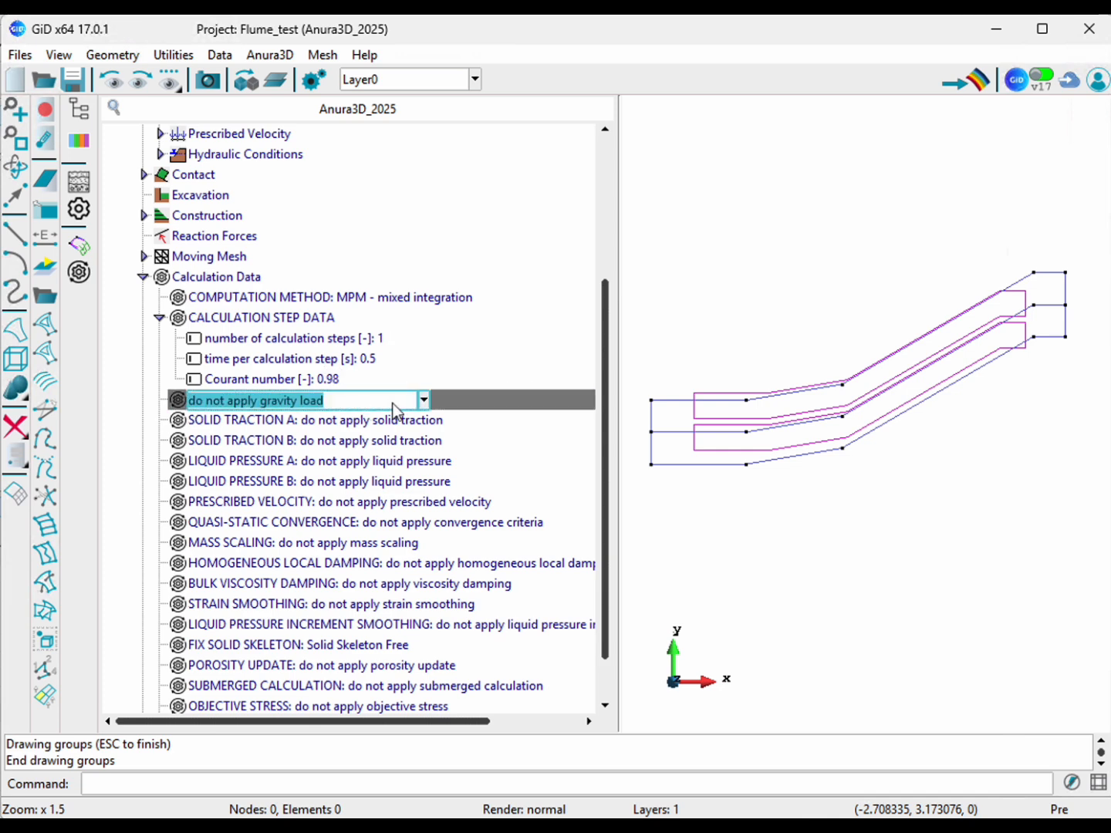
left_click(423, 400)
left_click(342, 455)
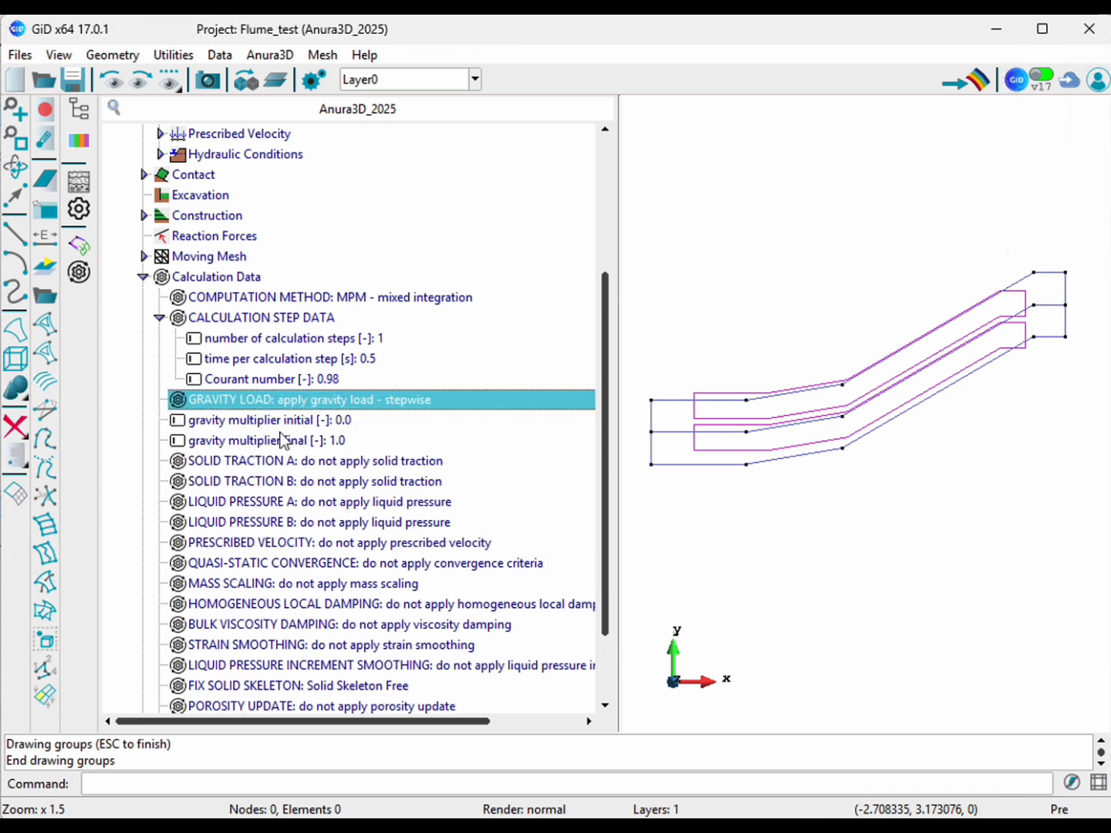
Step: Set the initial gravity multiplier in the Stage 0 calculation data to 1.0
double_click(349, 420)
type("1.")
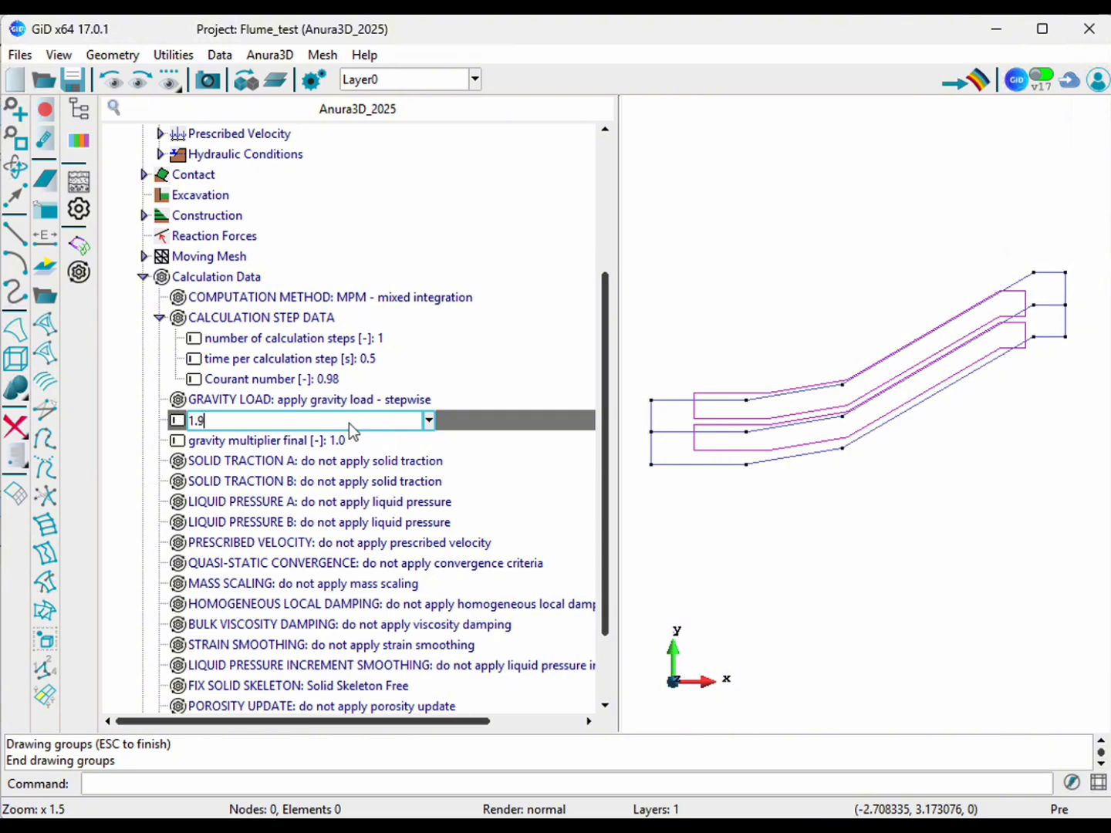
type("0")
key("Return")
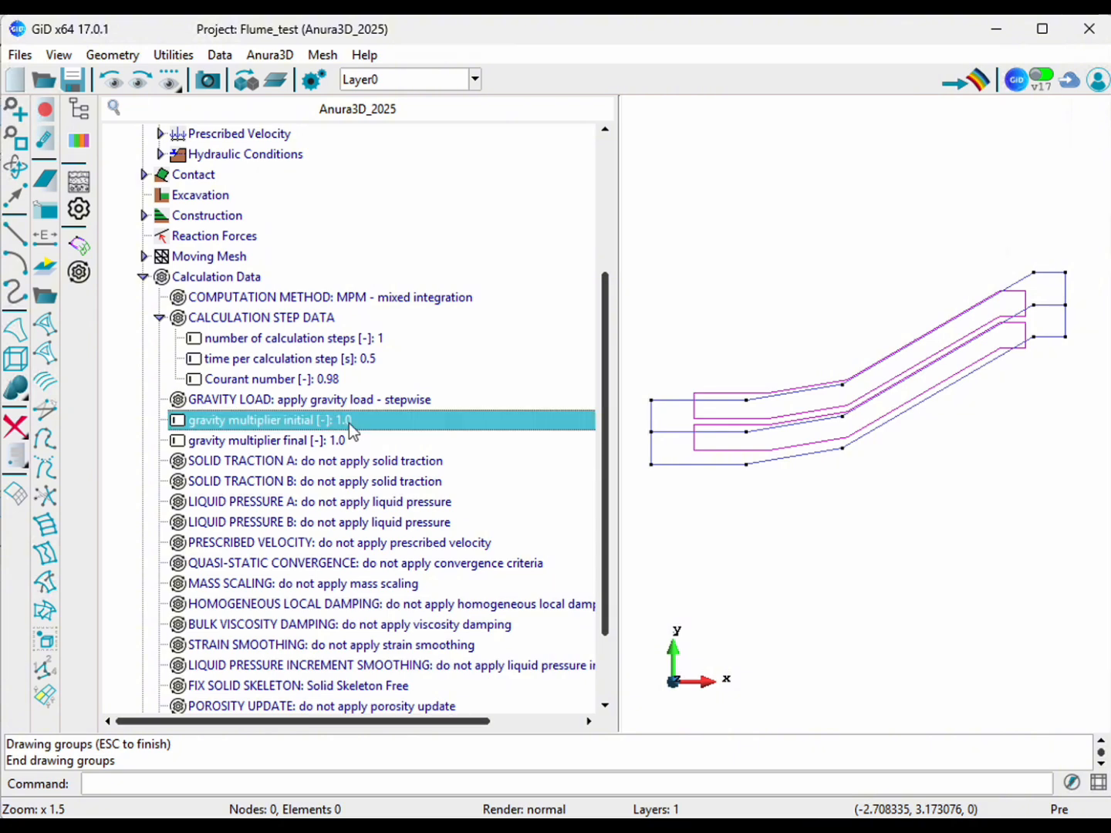
Step: Set the quasi-static convergence option in the Stage 0 calculation data to apply convergence criteria
double_click(403, 567)
left_click(426, 570)
left_click(330, 614)
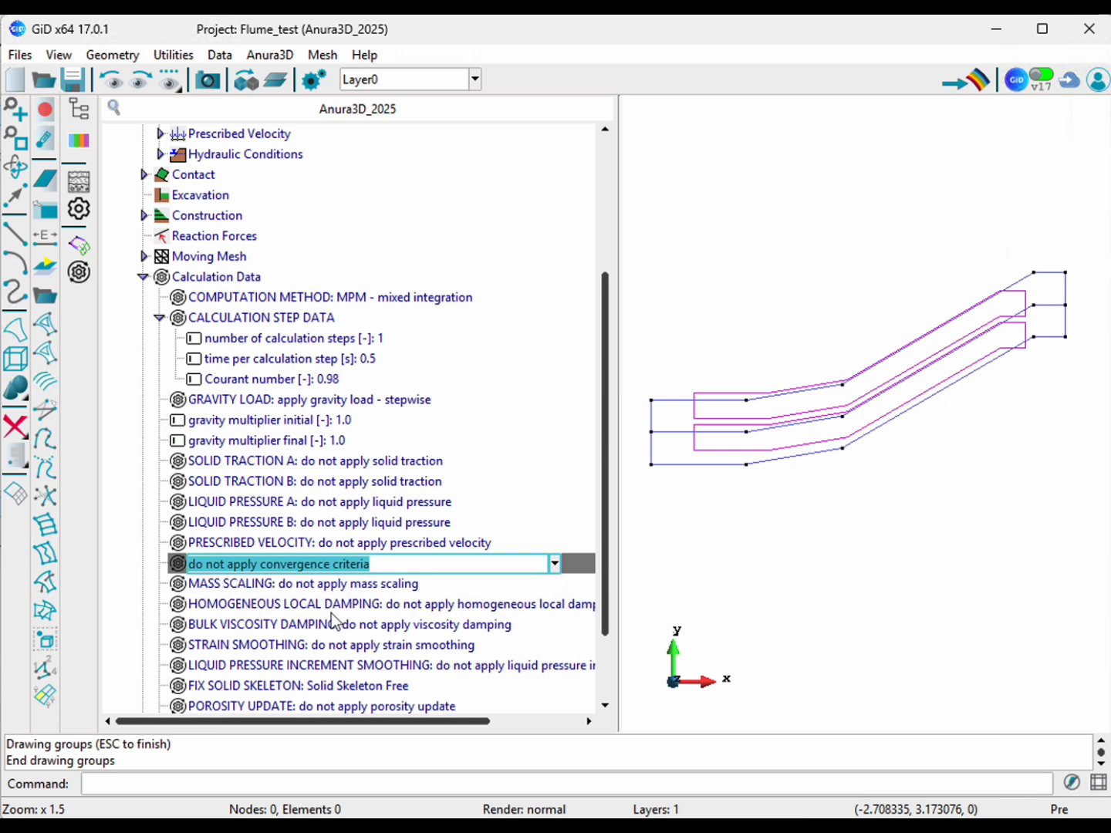
left_click(383, 612)
scroll(594, 472, "down", 2)
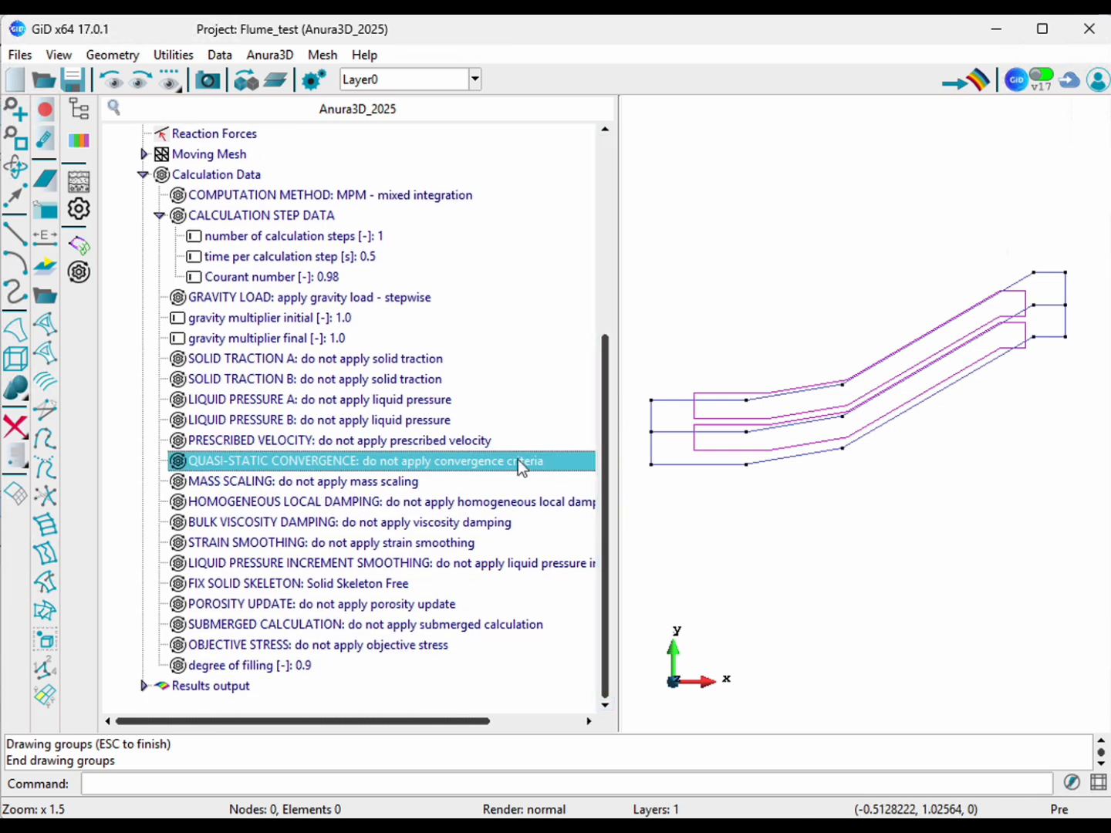
double_click(502, 466)
left_click(433, 463)
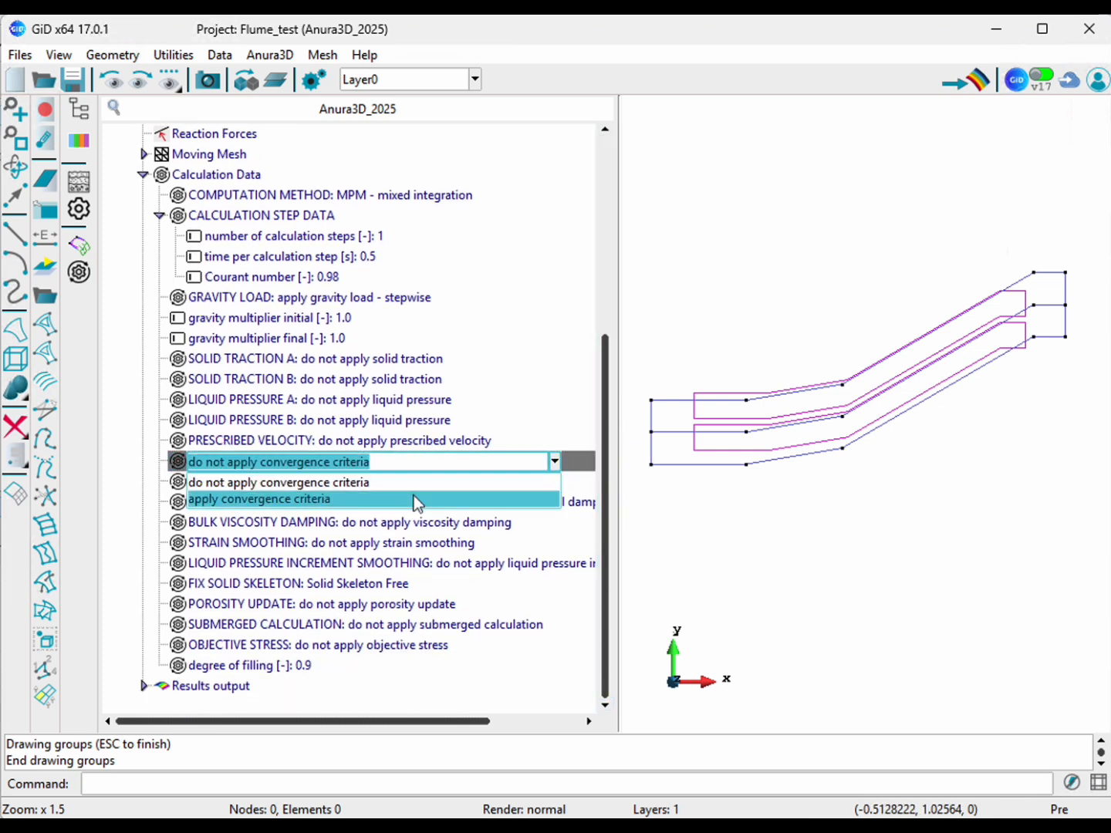
left_click(418, 500)
Step: Set the maximum time steps for the quasi-static convergence to 5000
left_click(353, 545)
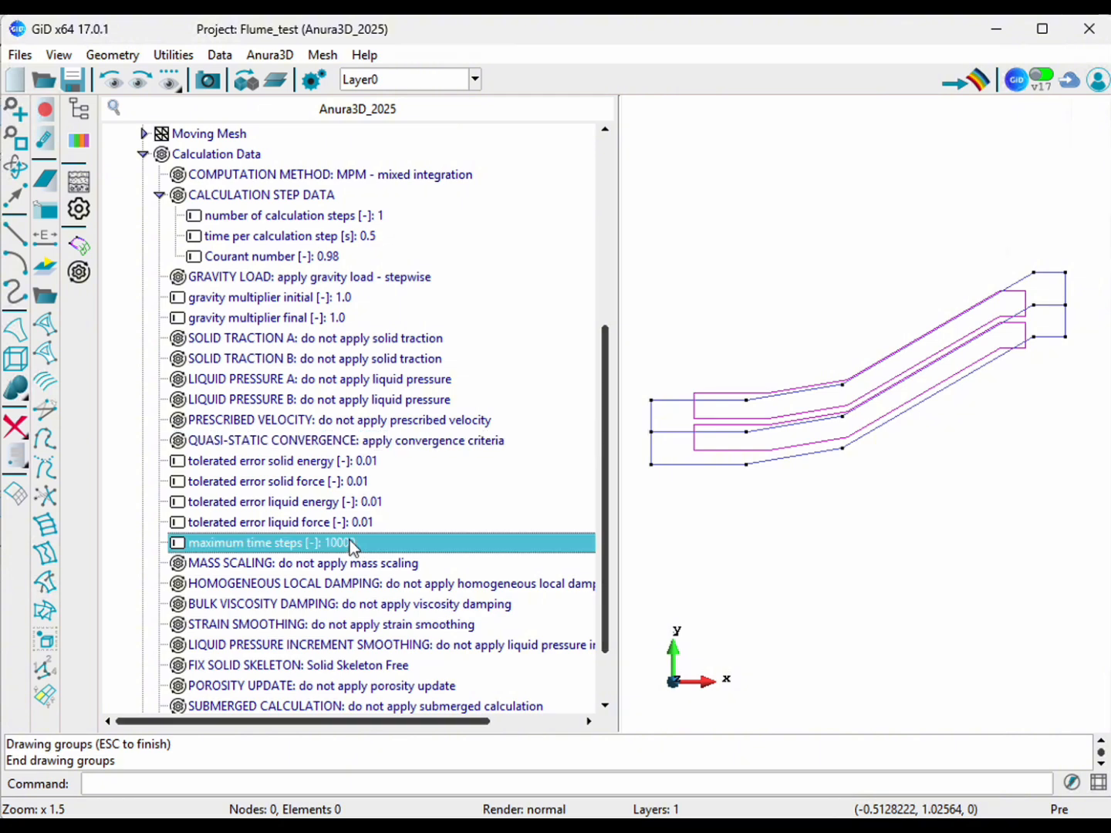
left_click(350, 542)
type("5000")
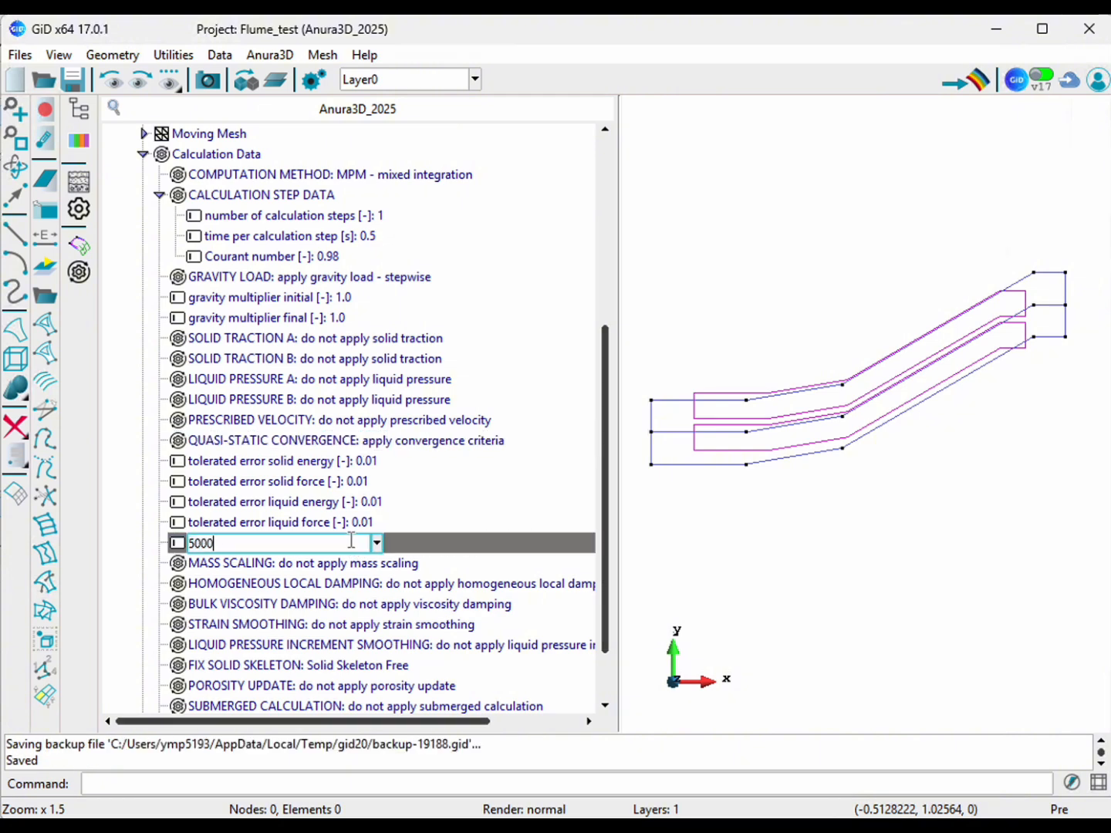
Step: Apply mass scaling in the Stage 0 calculation data with a mass scaling factor of 100
left_click(353, 569)
left_click(353, 570)
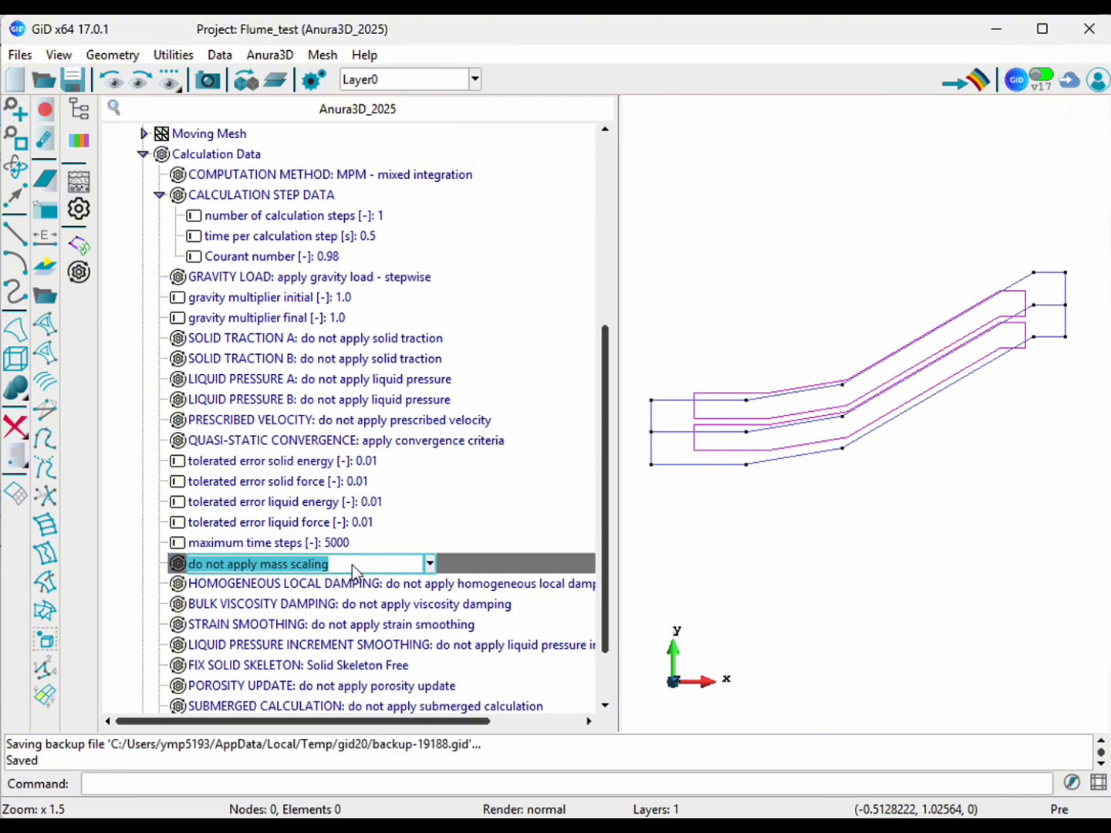
left_click(344, 568)
left_click(310, 602)
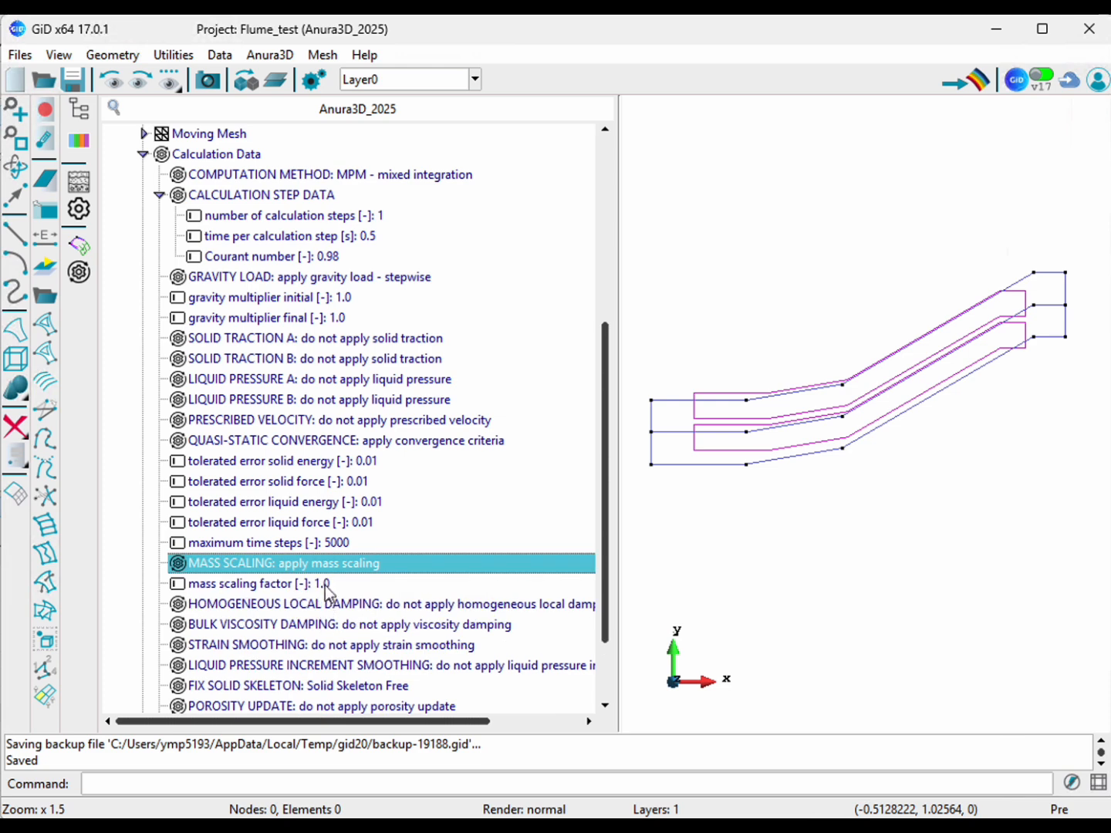
left_click(325, 586)
left_click(325, 585)
type("1000")
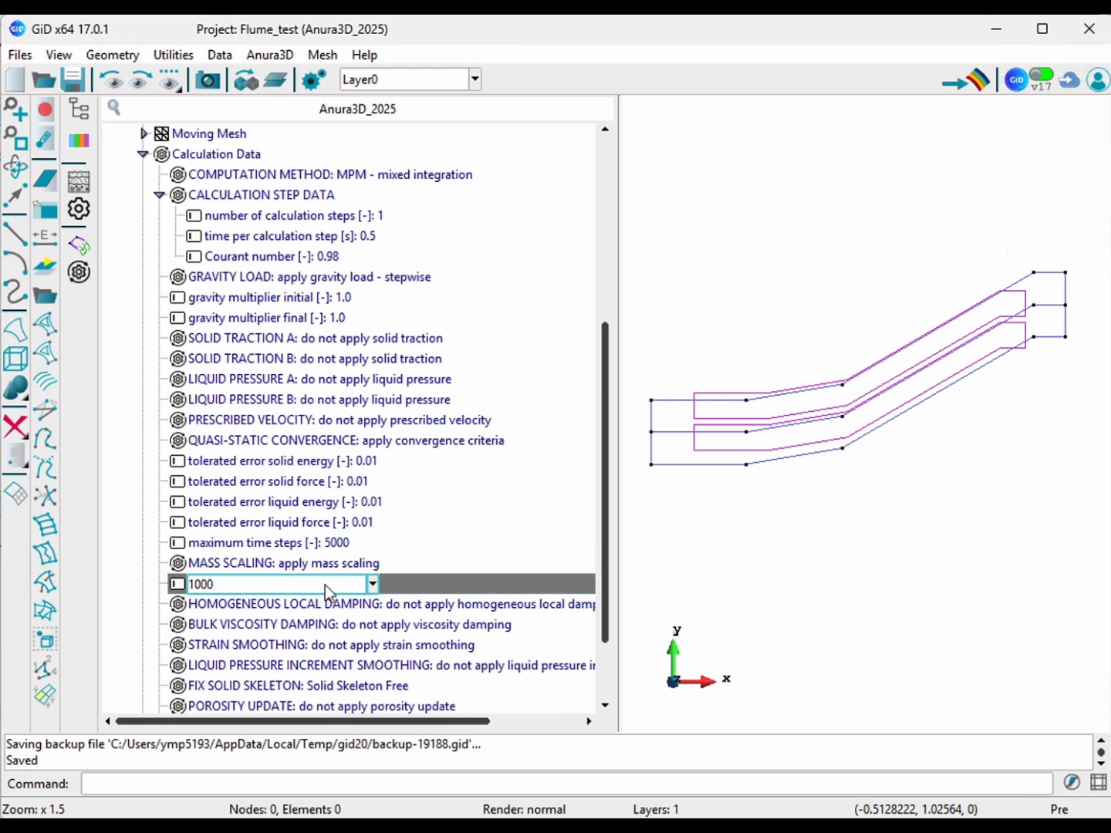
key("BackSpace")
key("Return")
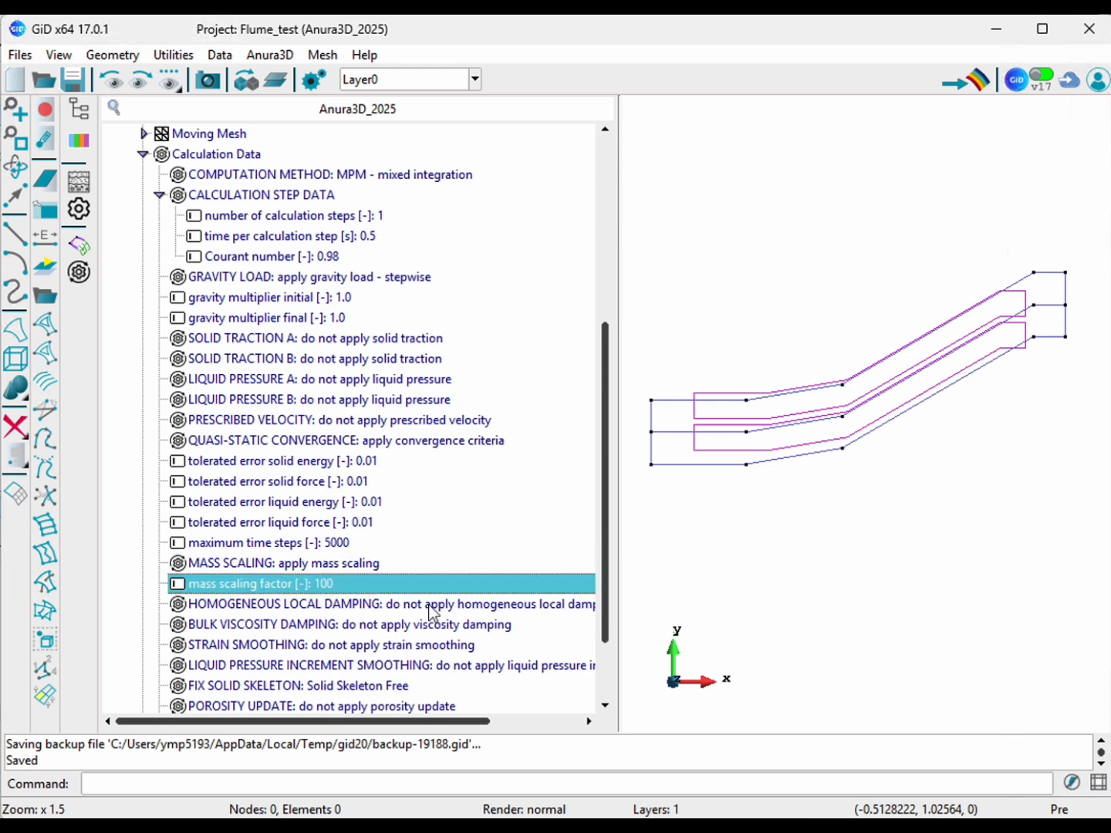
Step: Set the homogeneous local damping option in the Stage 0 calculation data to apply homogeneous local damping
left_click(443, 609)
left_click(444, 610)
left_click(444, 609)
left_click(442, 642)
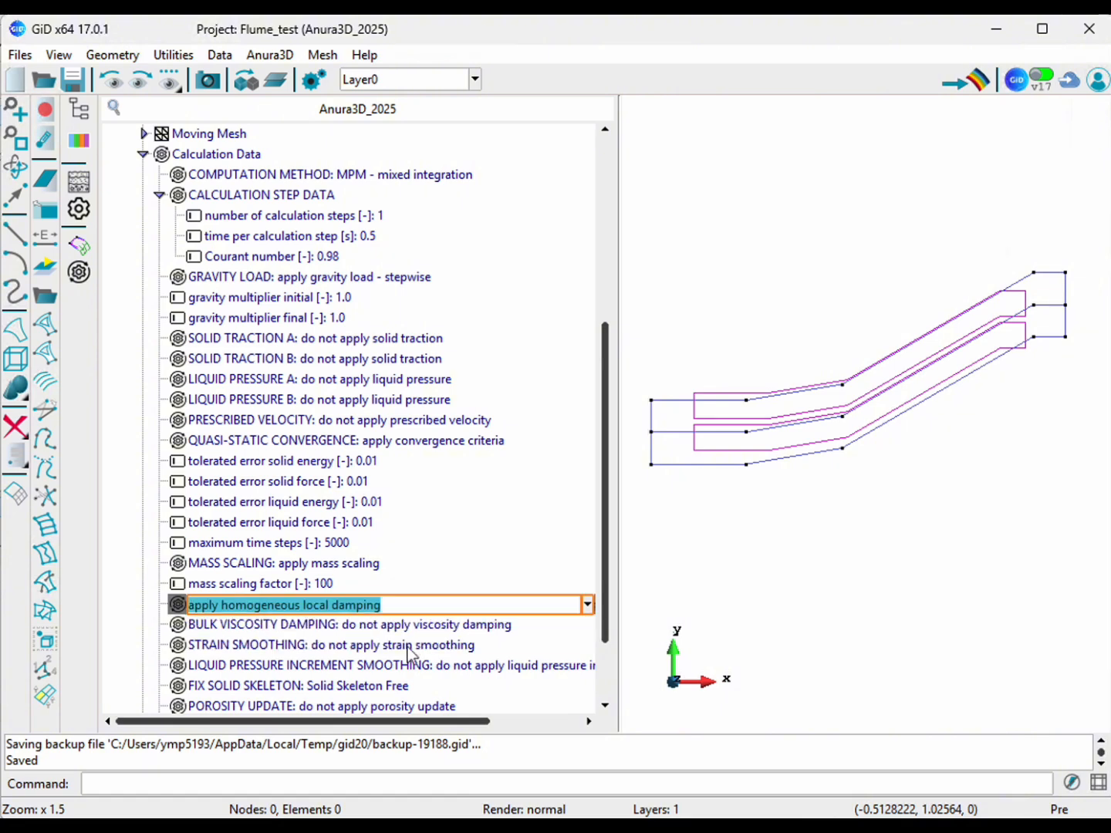
Step: Apply both strain smoothing and liquid pressure increment smoothing in the Stage 0 calculation data
left_click_drag(604, 494, 610, 609)
left_click(421, 540)
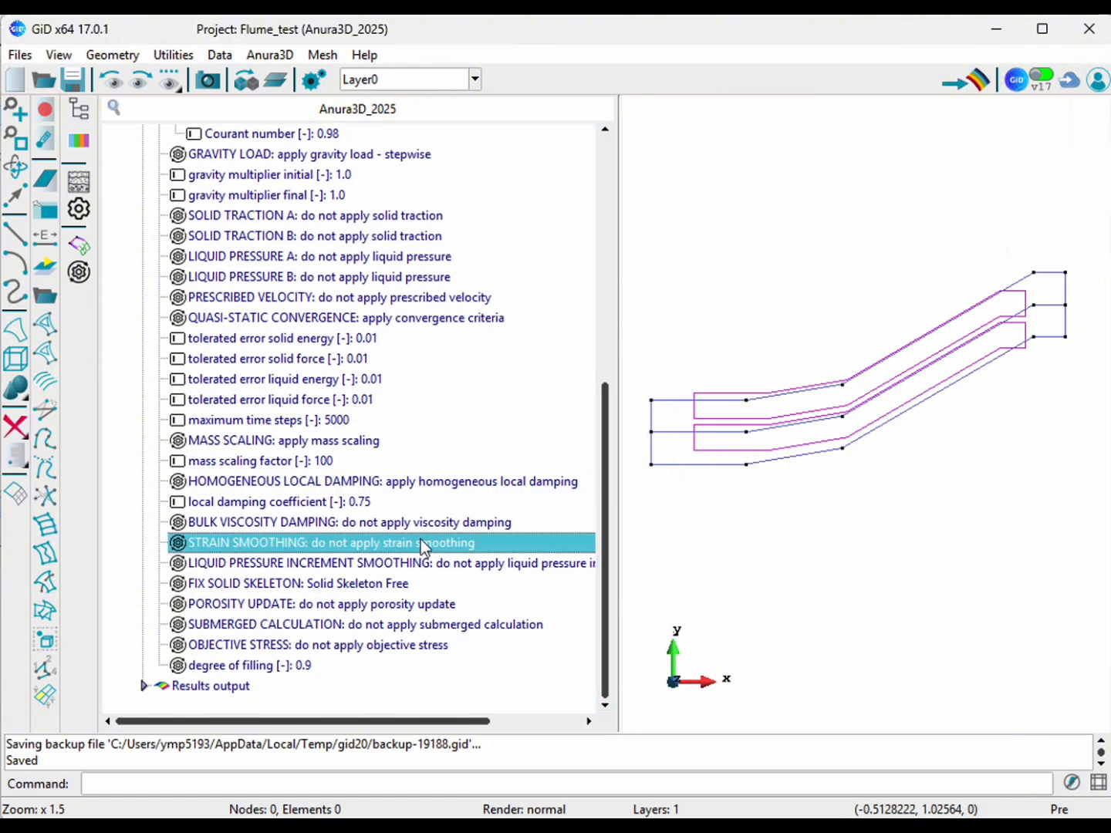
left_click(420, 540)
left_click(399, 582)
left_click(543, 563)
left_click(478, 565)
left_click(420, 603)
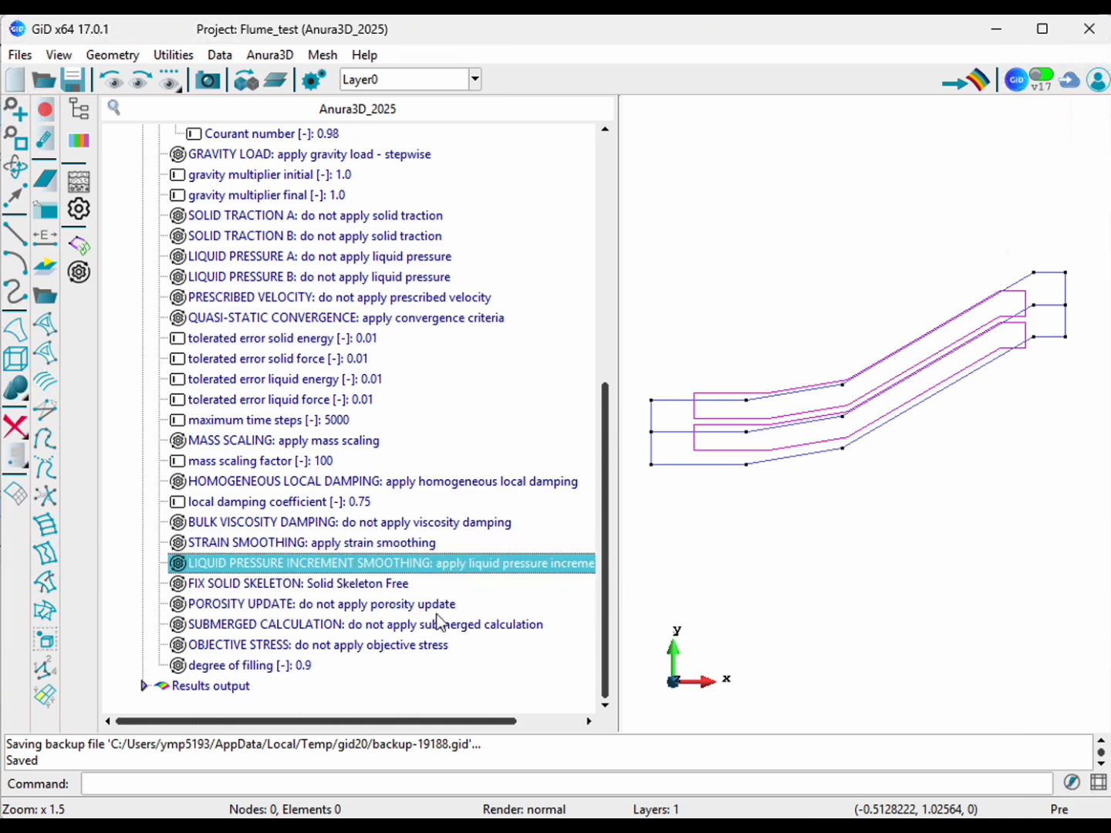
Step: Set the scalar gas output variables Mass gas and Weight gas to 0 in the ParaView and GiD results output
left_click(145, 685)
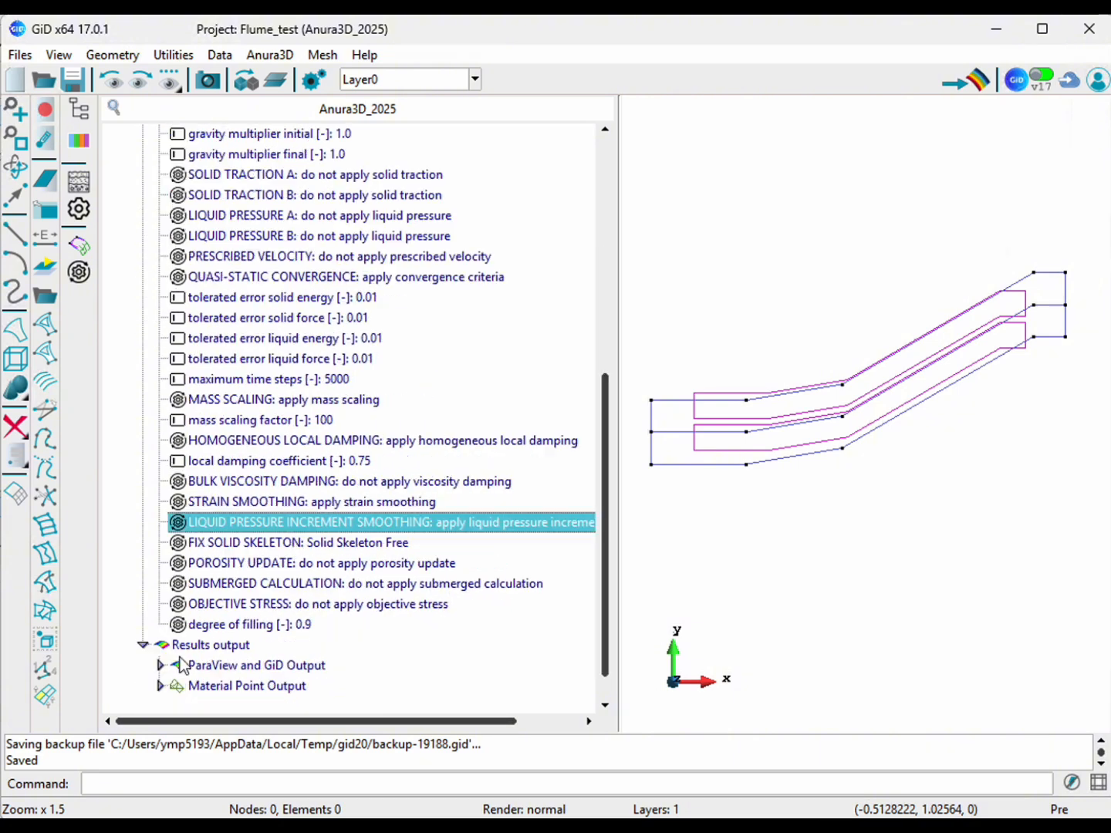
left_click(160, 665)
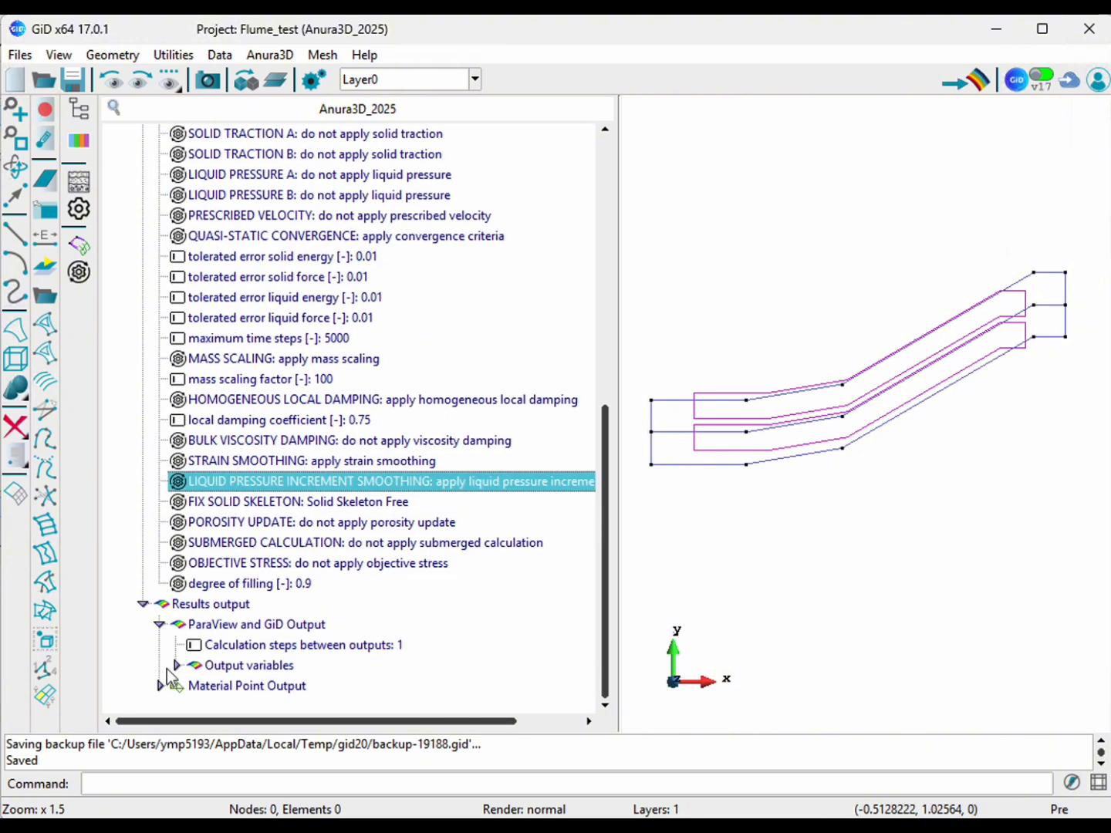
left_click(177, 665)
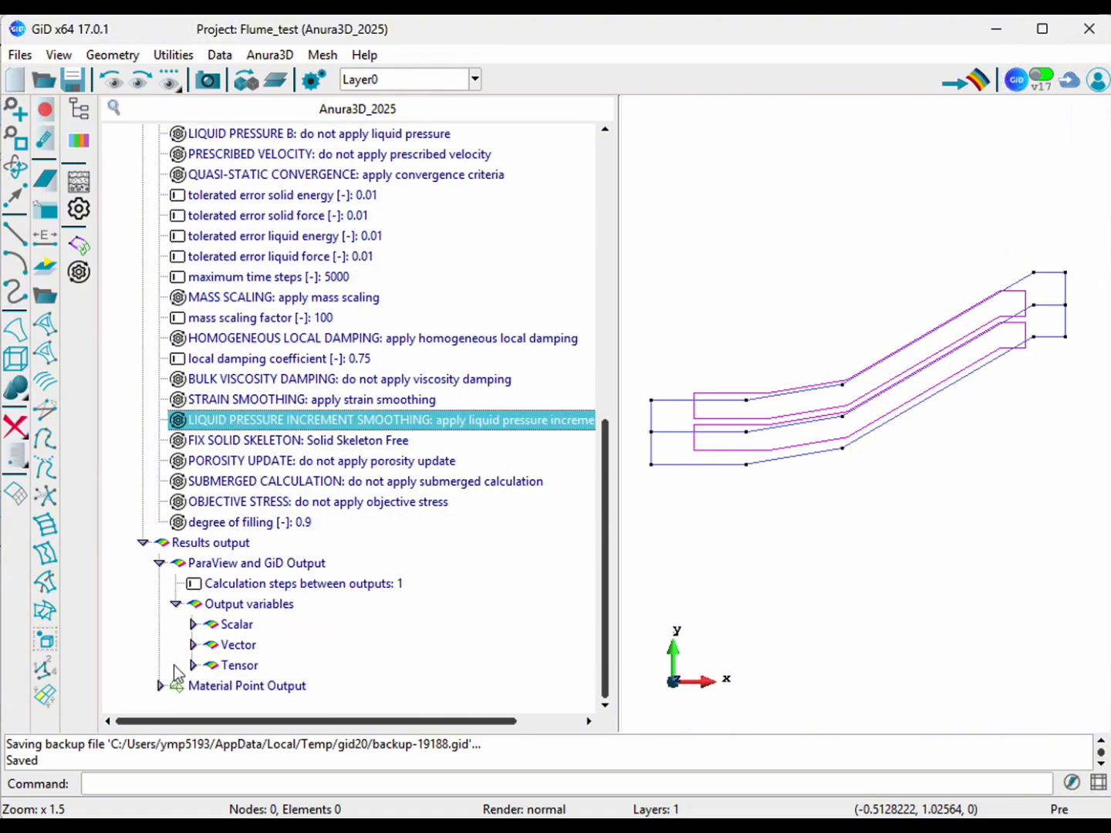
left_click(193, 624)
left_click(208, 624)
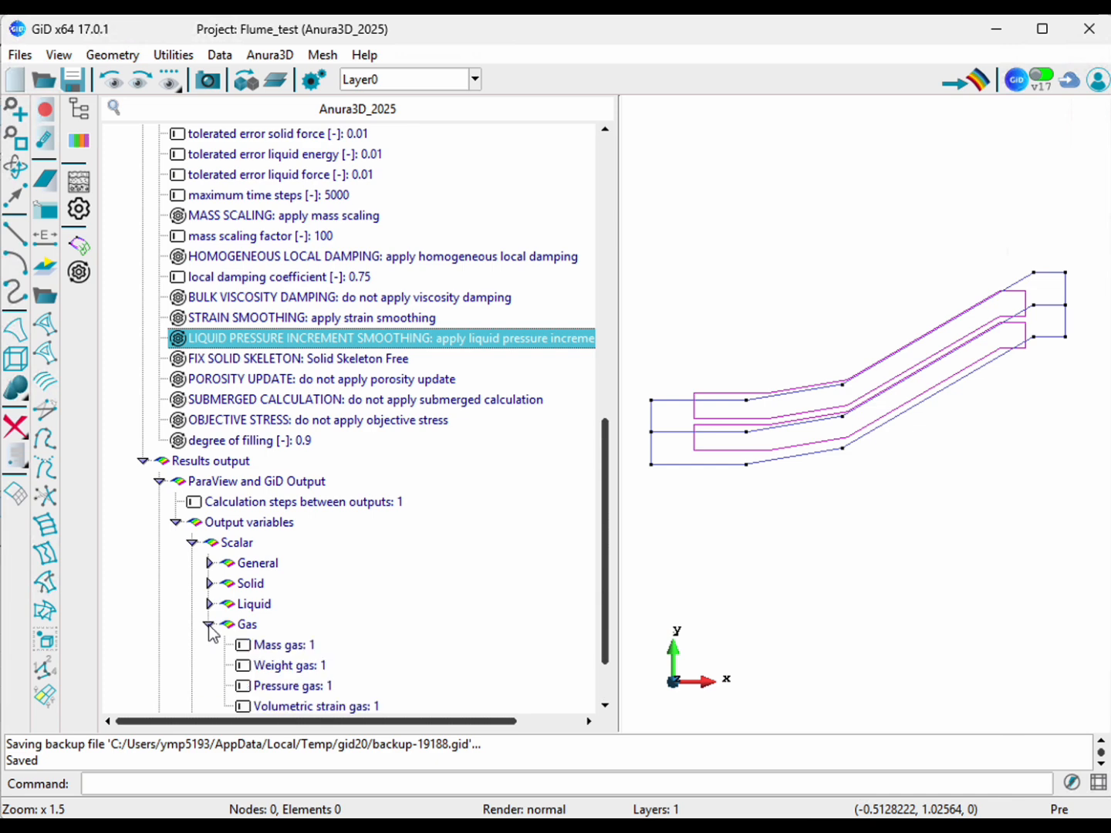
left_click(316, 570)
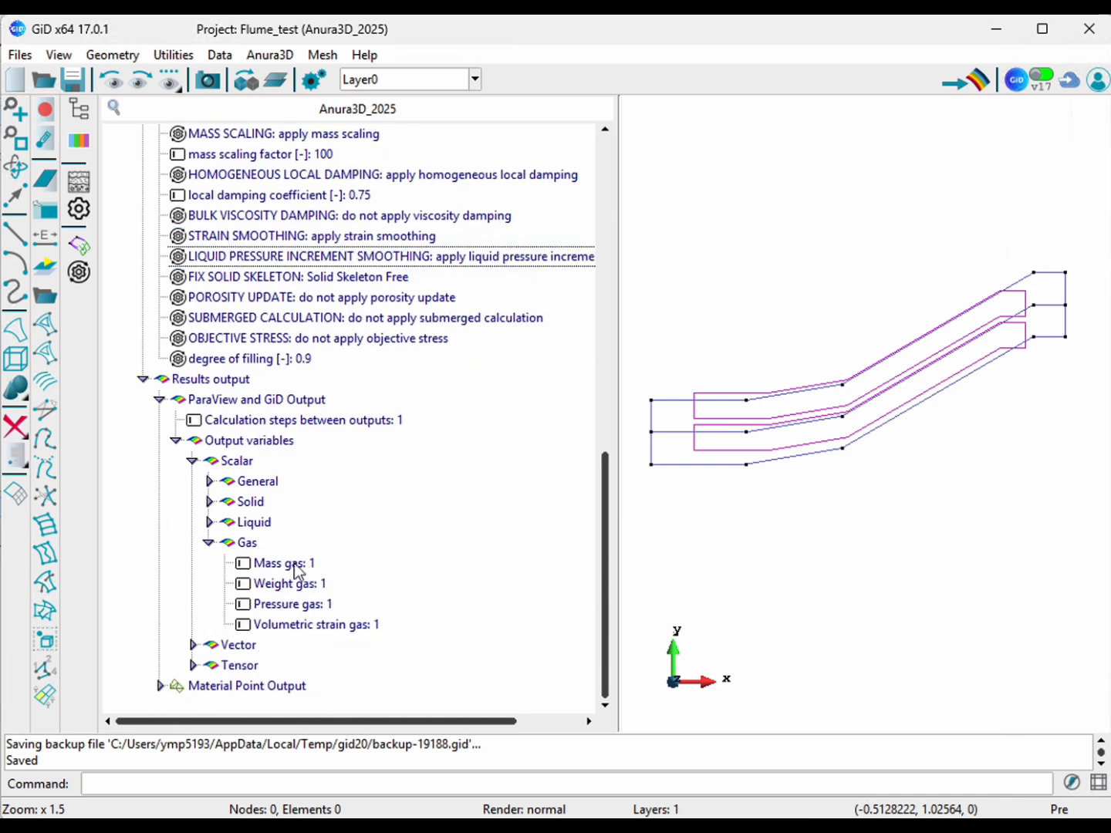
left_click(296, 571)
left_click(337, 565)
left_click(292, 601)
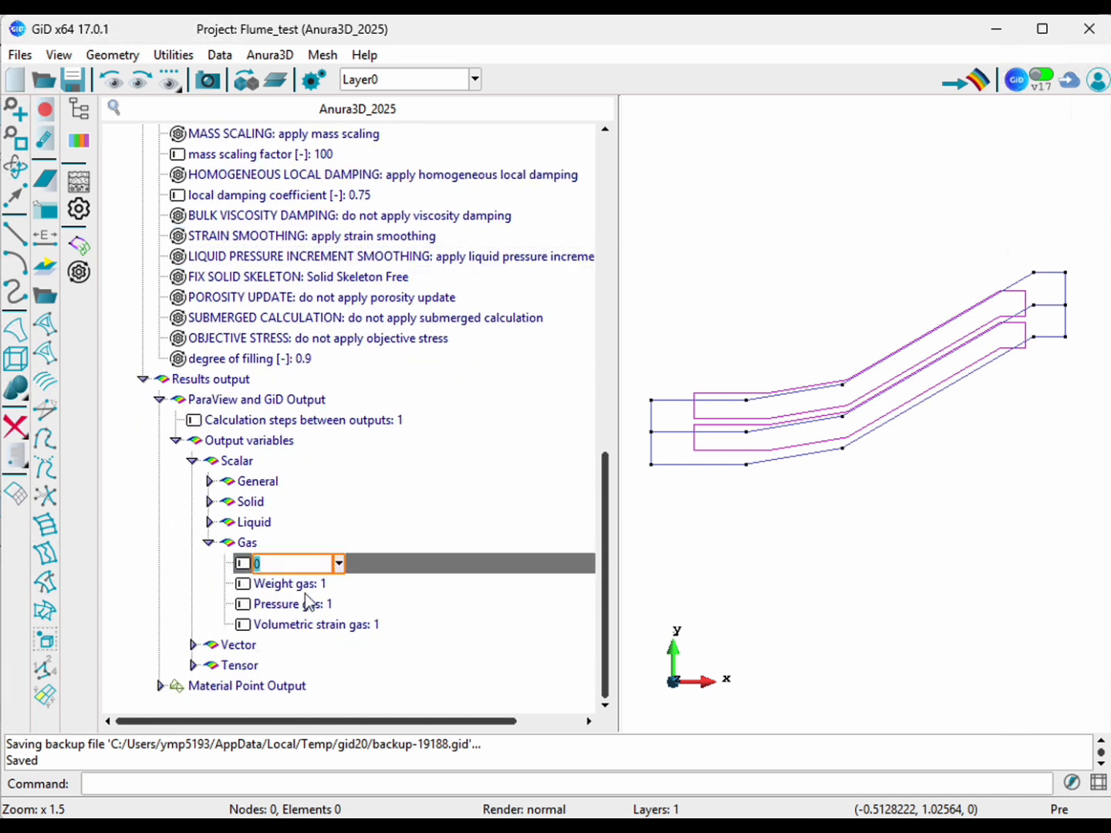
left_click(319, 584)
left_click(320, 587)
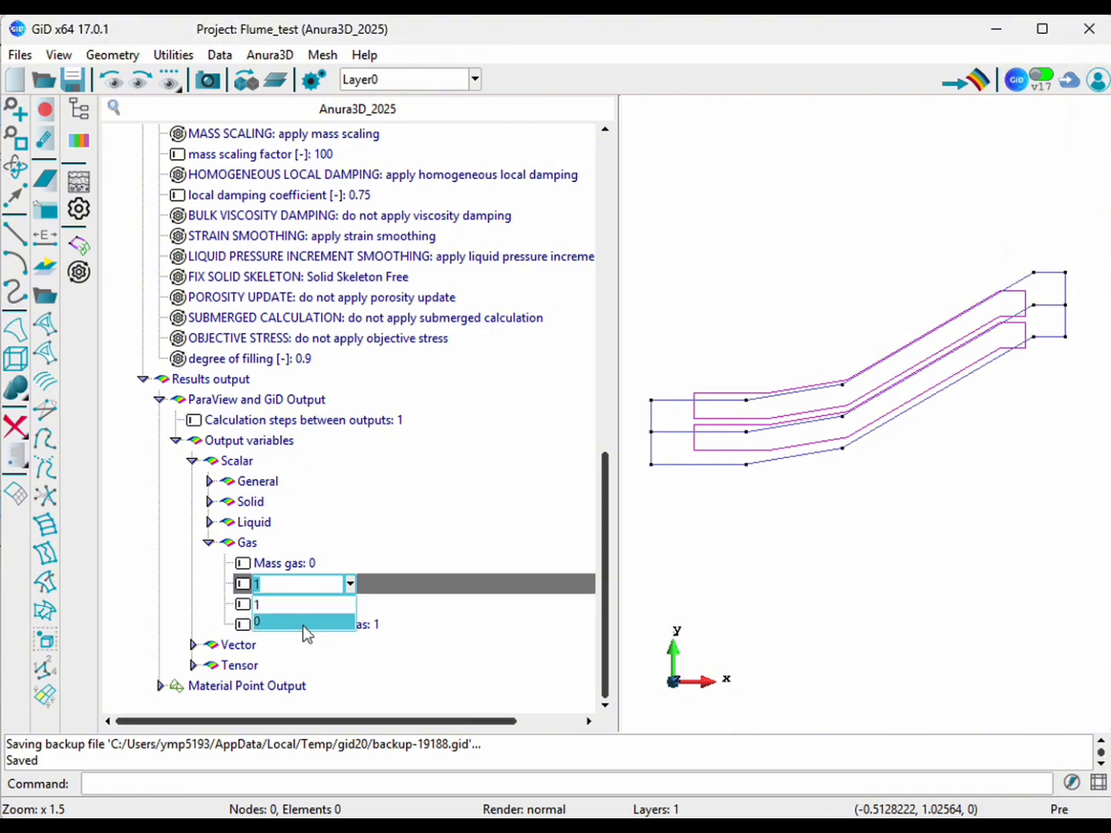
left_click(302, 625)
Step: Set the scalar gas output variables Pressure gas and Volumetric strain gas to 0
left_click(322, 605)
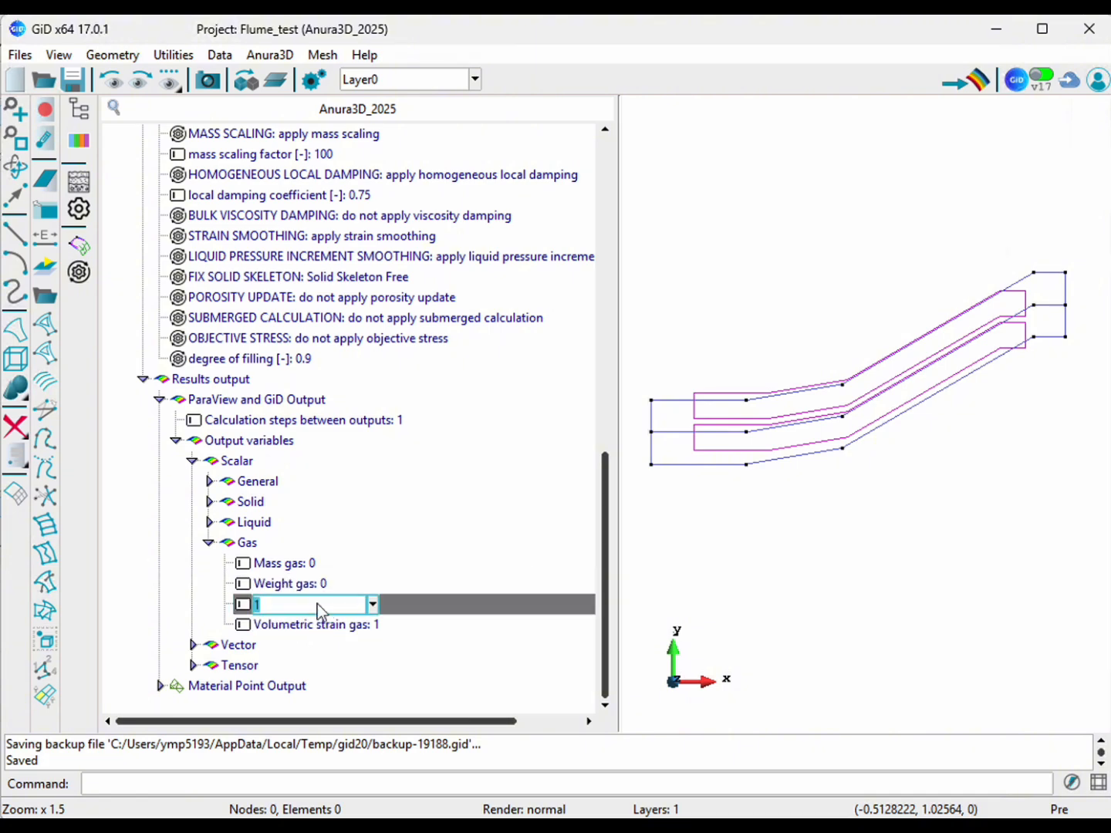
left_click(318, 604)
left_click(311, 629)
left_click(312, 626)
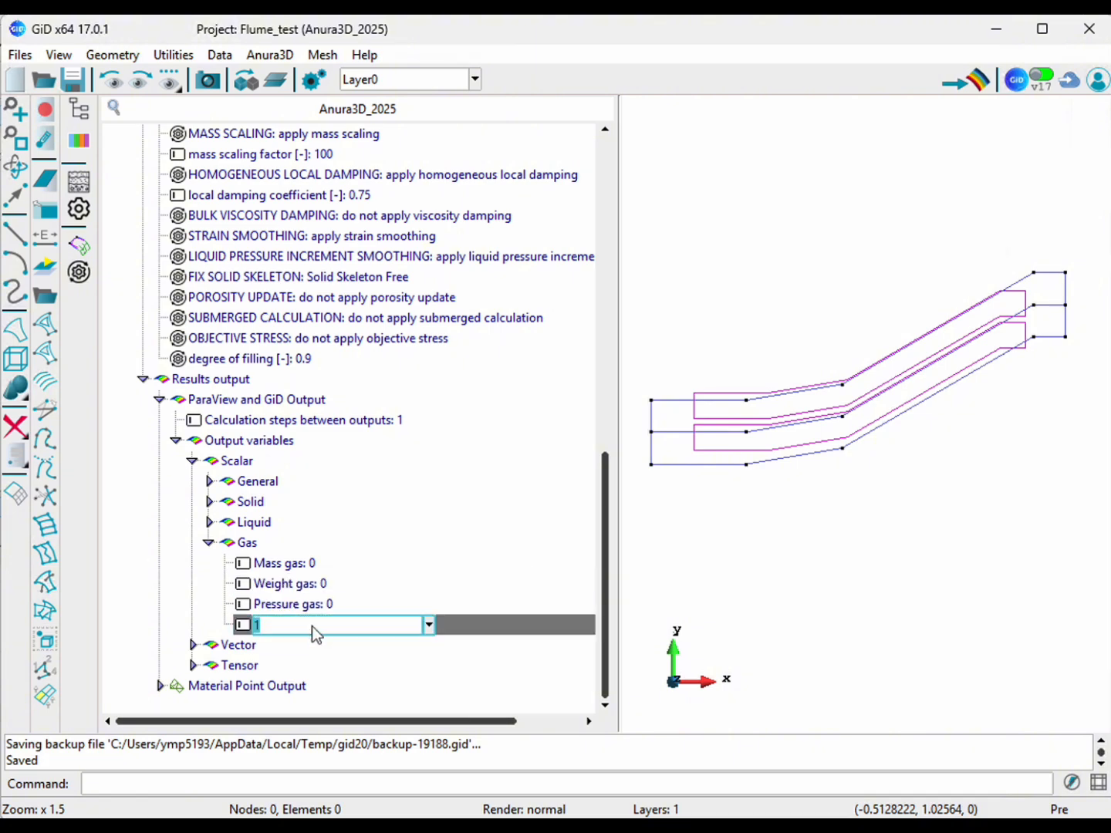
left_click(306, 633)
left_click(296, 660)
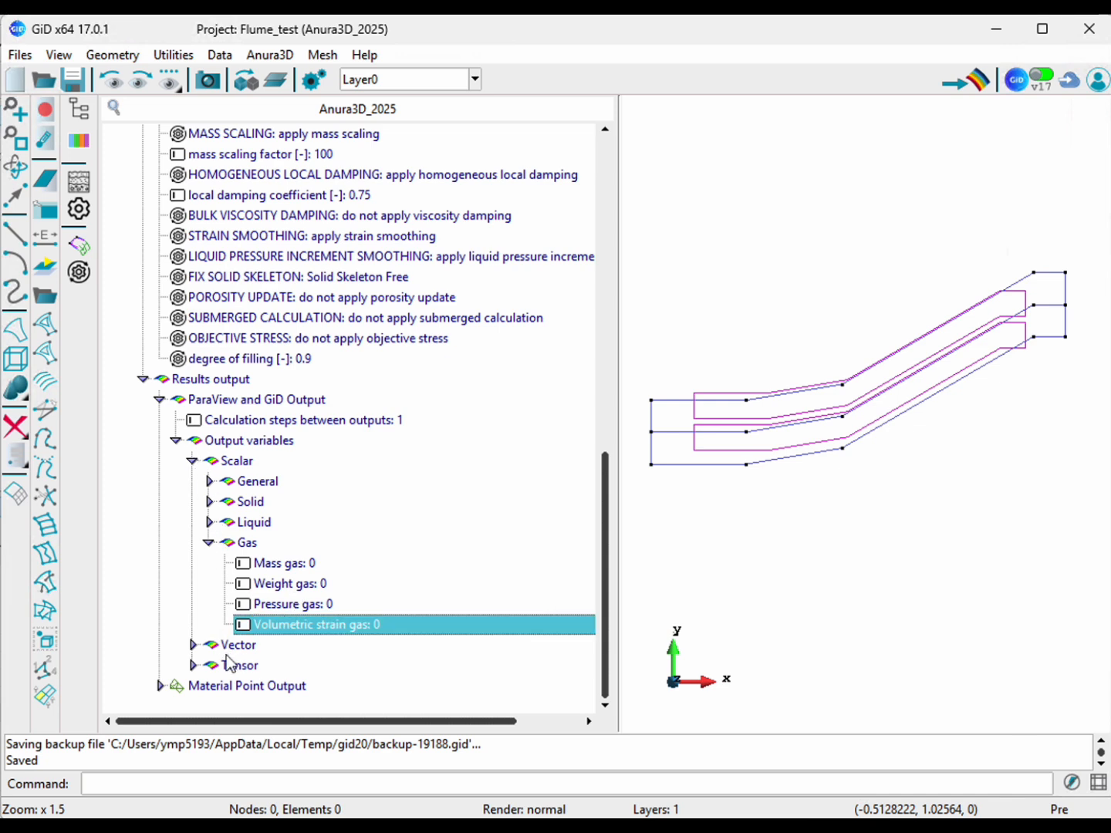
Step: Set the body force and external force entries in the vector gas output variables to 0
left_click(194, 646)
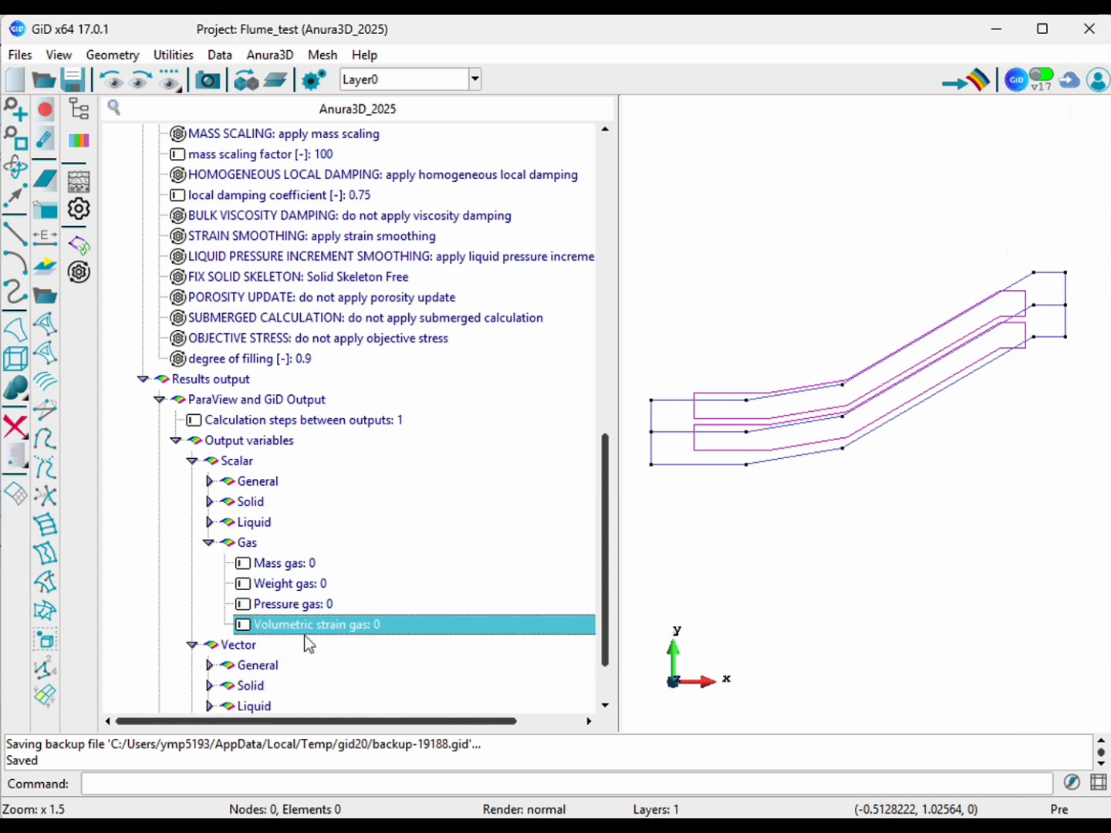
scroll(490, 617, "up", 1)
scroll(493, 620, "down", 3)
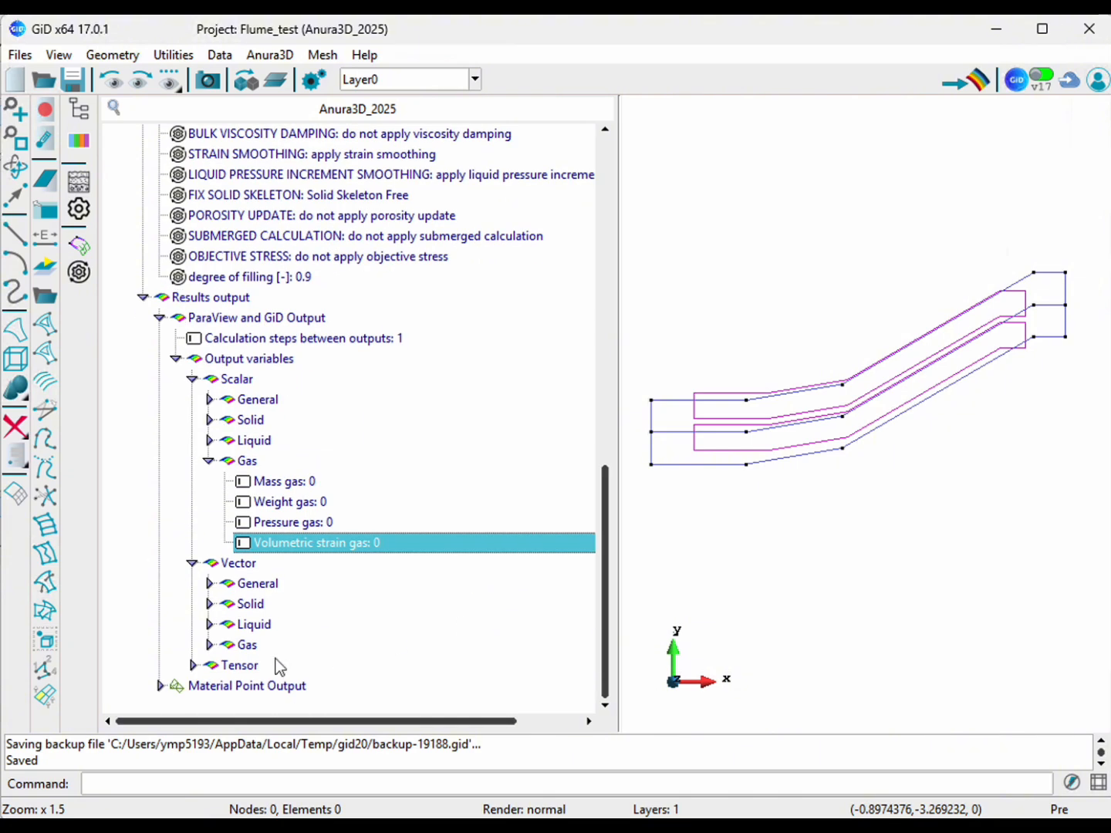
left_click(212, 644)
scroll(323, 649, "down", 2)
left_click(354, 588)
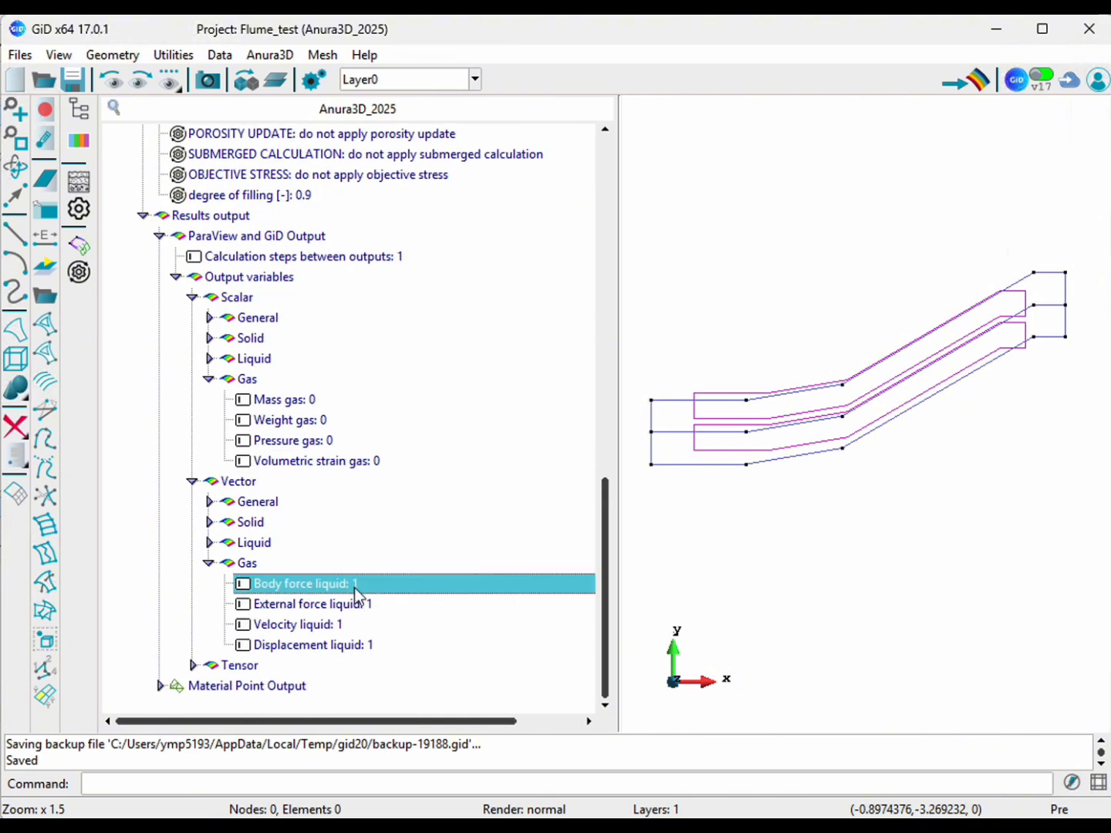
left_click(355, 587)
left_click(355, 585)
left_click(333, 621)
left_click(353, 606)
left_click(353, 605)
left_click(343, 642)
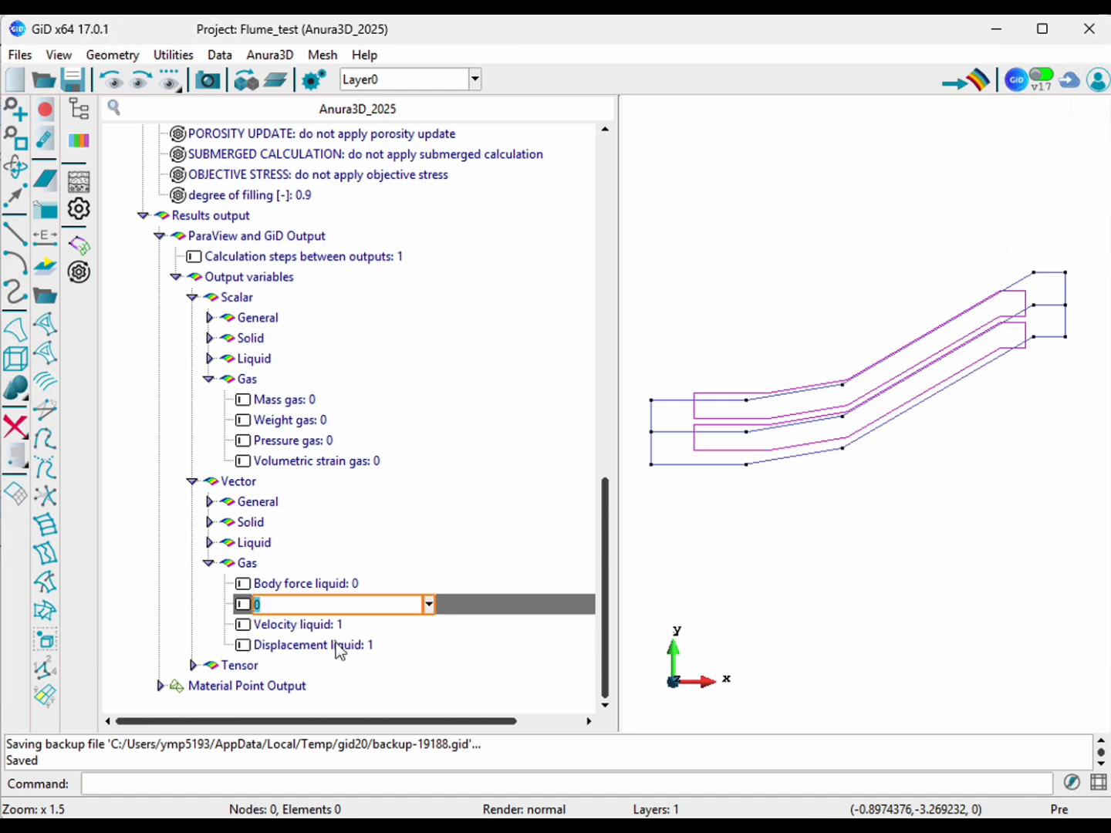
Step: Set the velocity and displacement entries in the vector gas output variables to 0
left_click(330, 627)
left_click(330, 626)
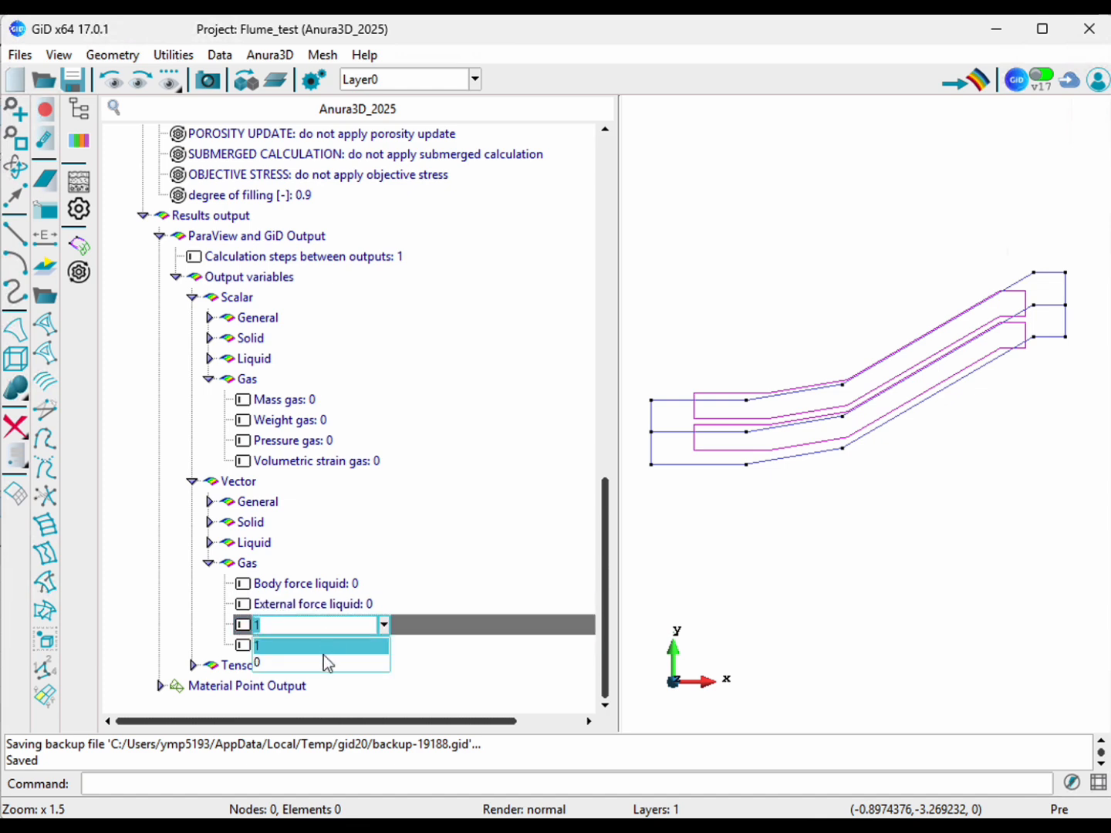
left_click(322, 655)
left_click(323, 621)
left_click(323, 624)
left_click(323, 655)
left_click(330, 642)
left_click(331, 643)
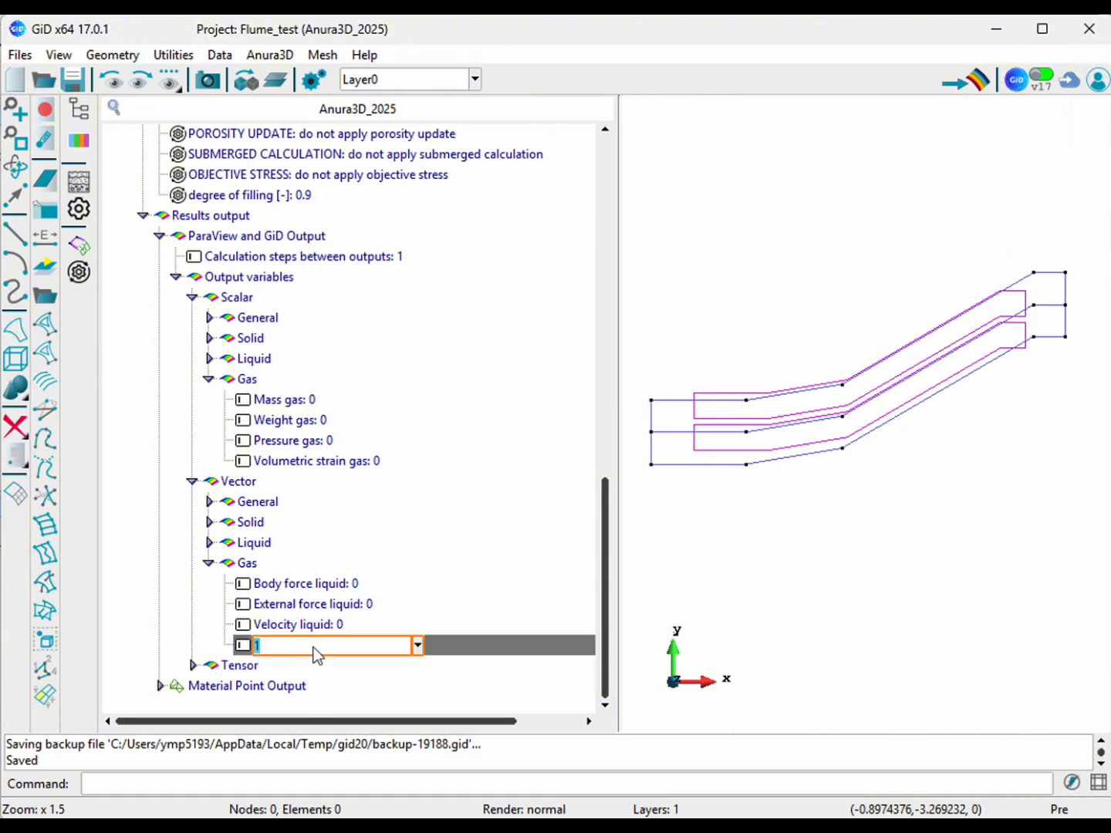
left_click(314, 648)
left_click(310, 679)
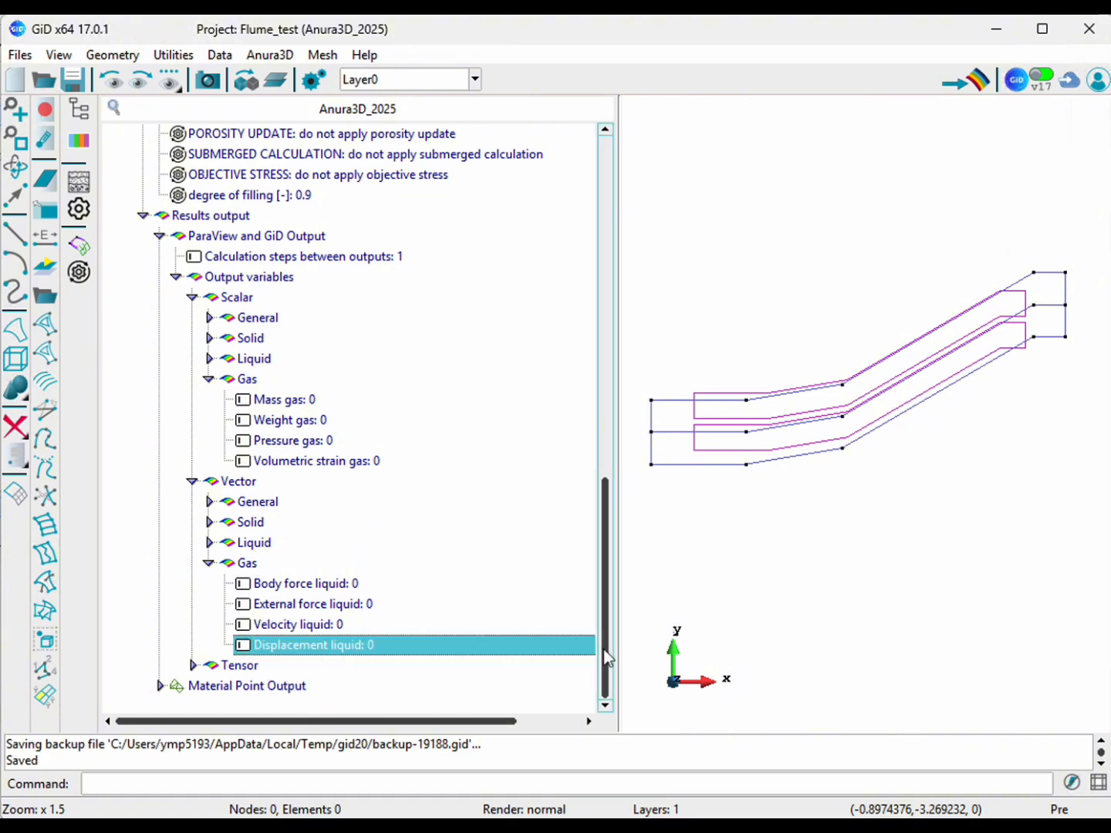
Step: Duplicate Stage 0 together with its assigned groups as a new calculation stage
scroll(604, 650, "up", 1)
scroll(605, 584, "up", 3)
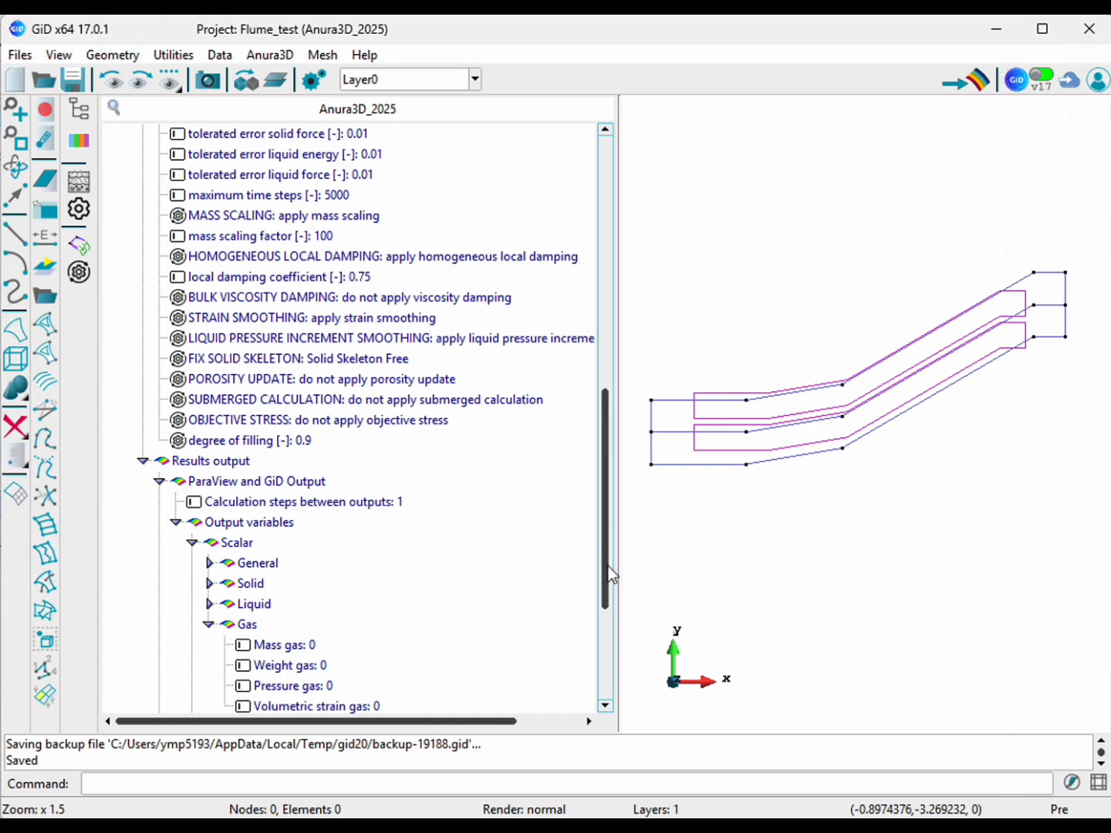
left_click_drag(608, 566, 643, 257)
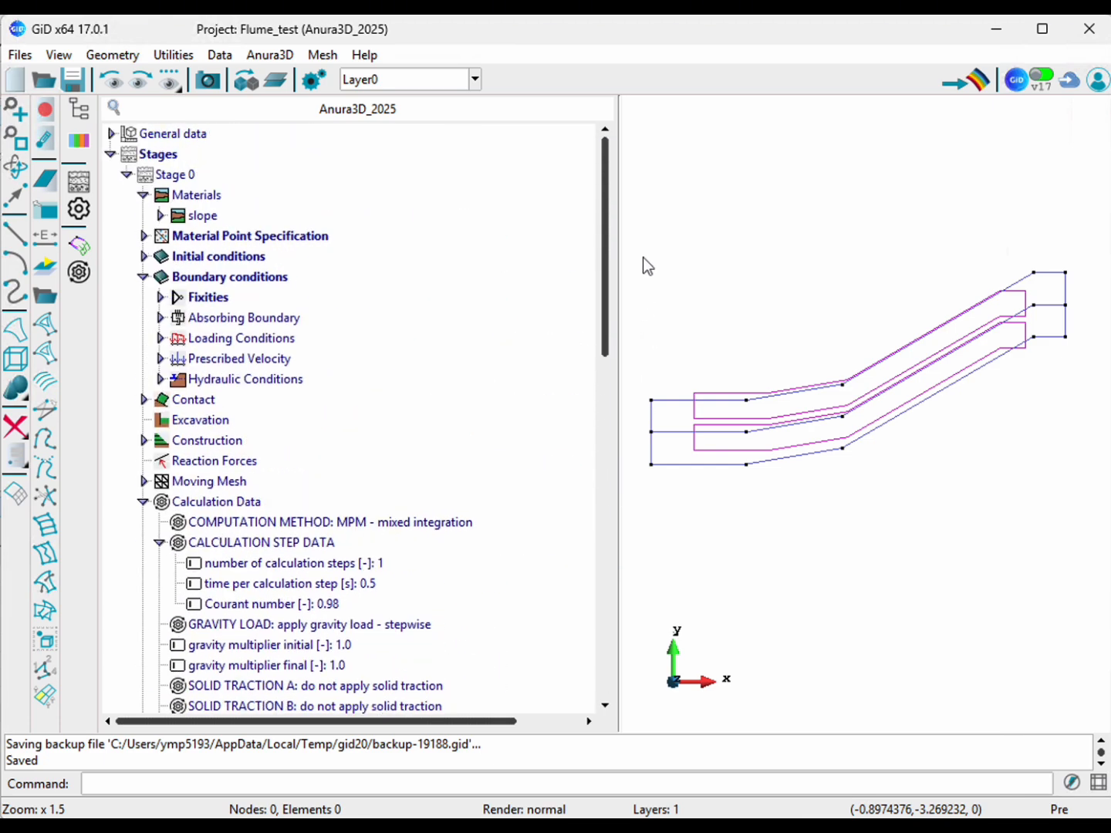
left_click(128, 175)
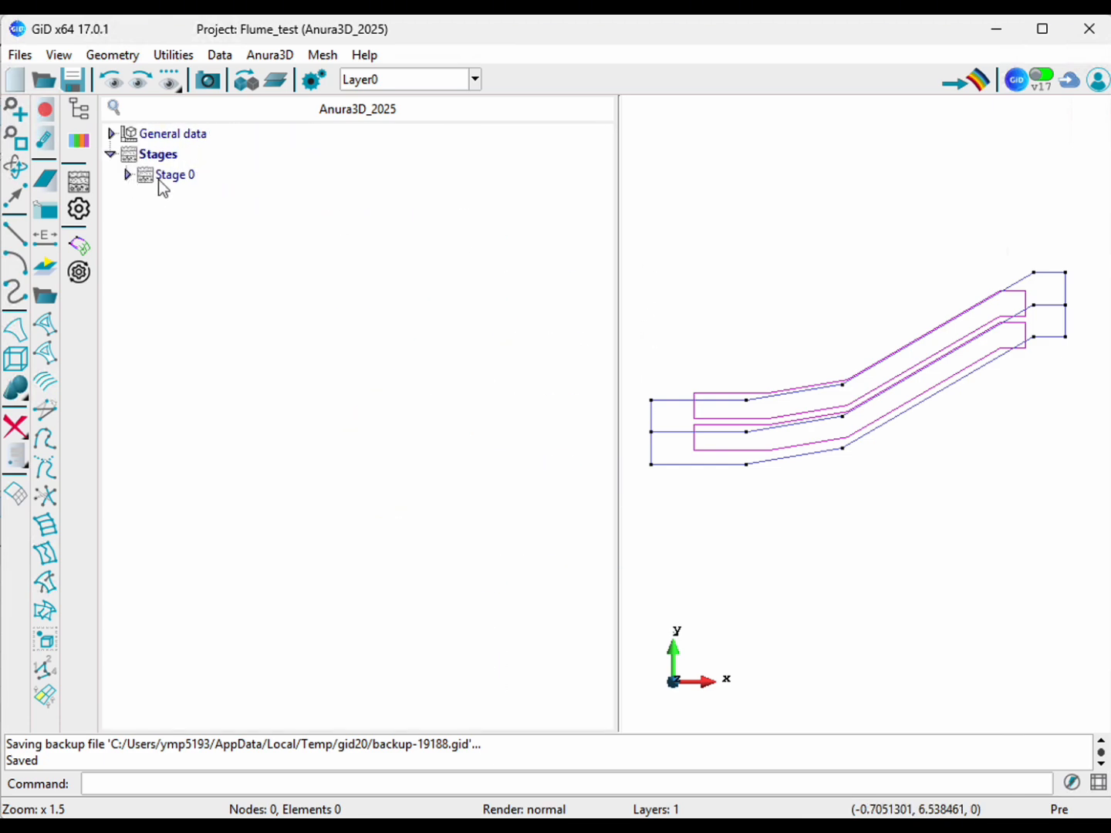
left_click(163, 185)
double_click(159, 183)
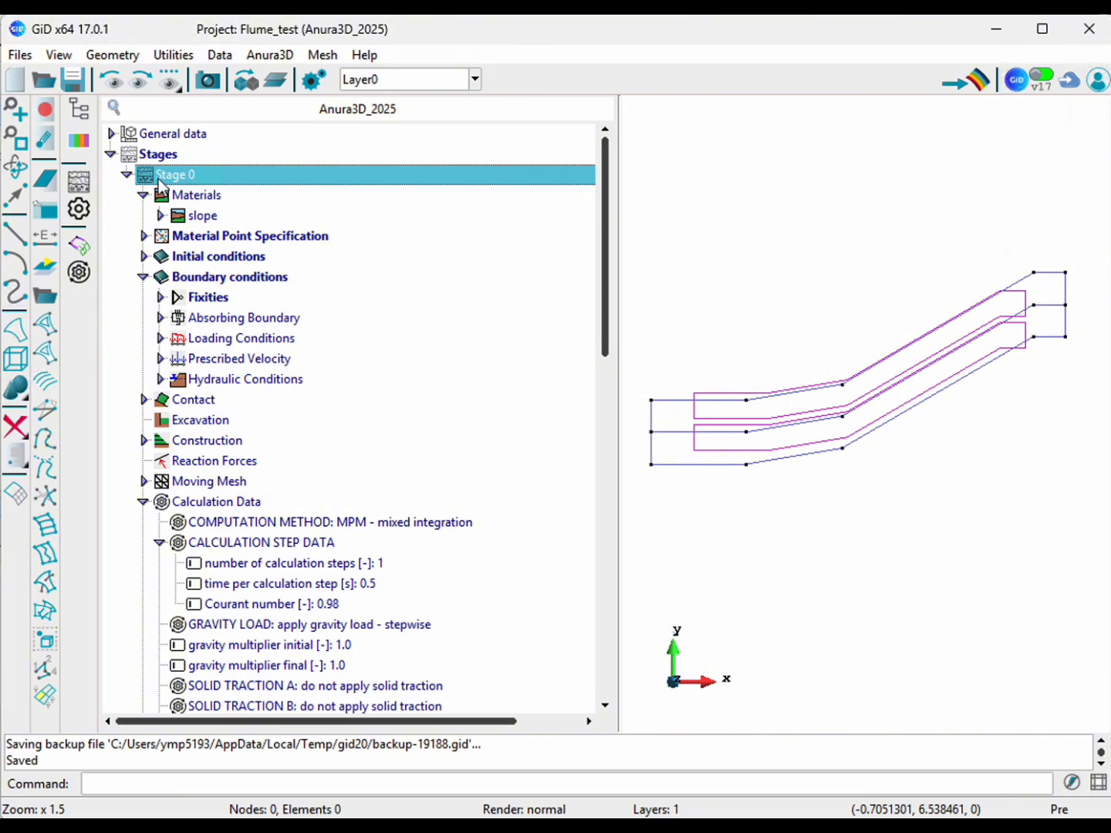
right_click(159, 186)
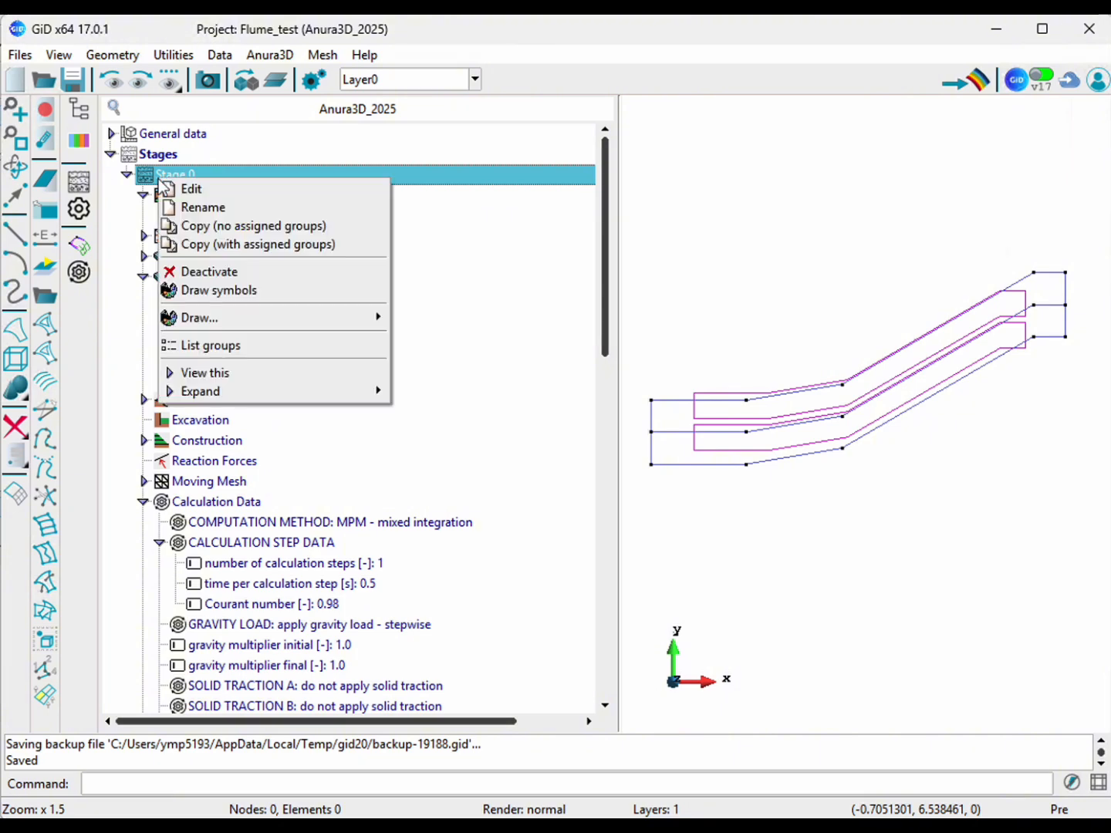
left_click(240, 247)
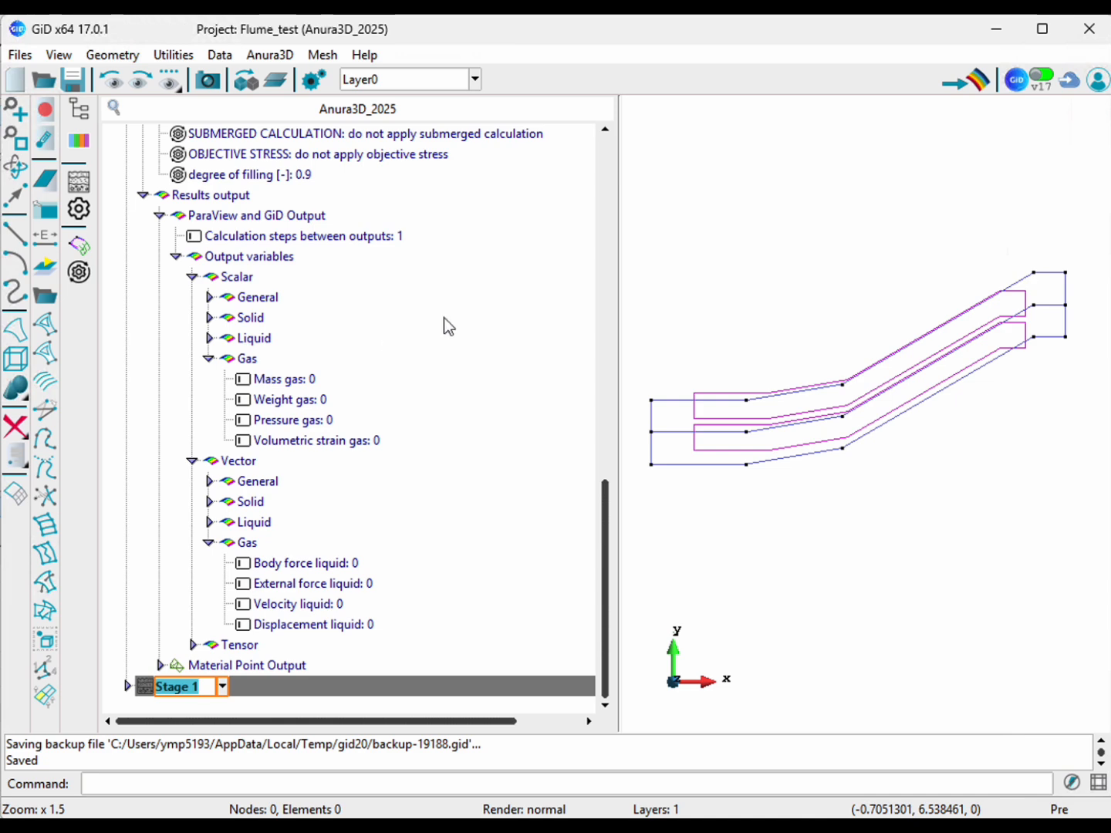
Step: Set Update Materials to apply in Stage 1
scroll(446, 325, "up", 10)
scroll(219, 219, "up", 3)
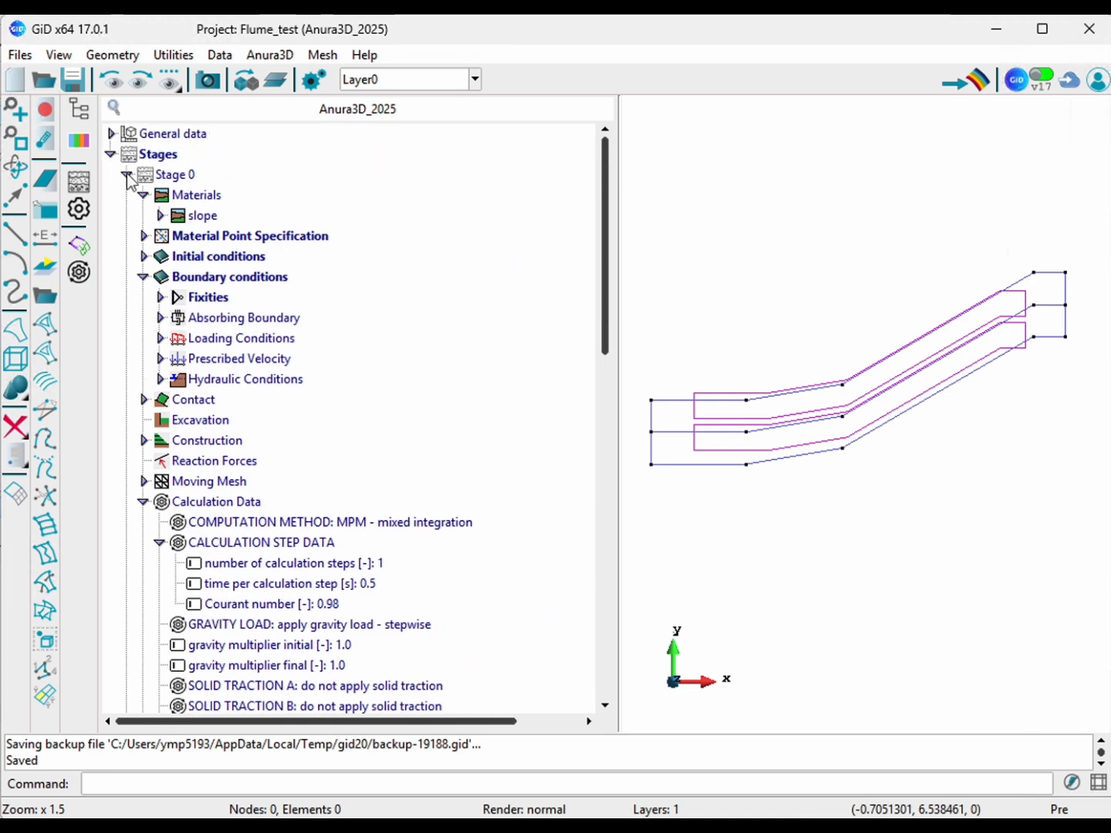
left_click(129, 175)
left_click(128, 196)
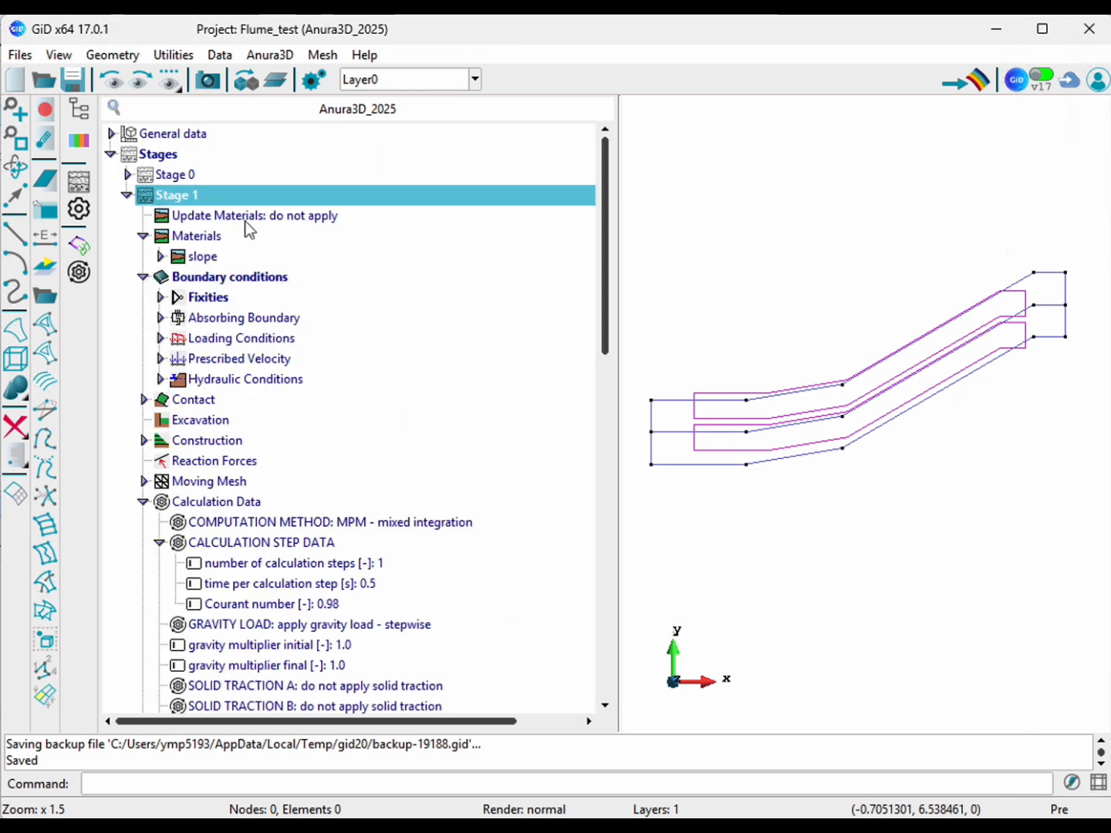
left_click(312, 218)
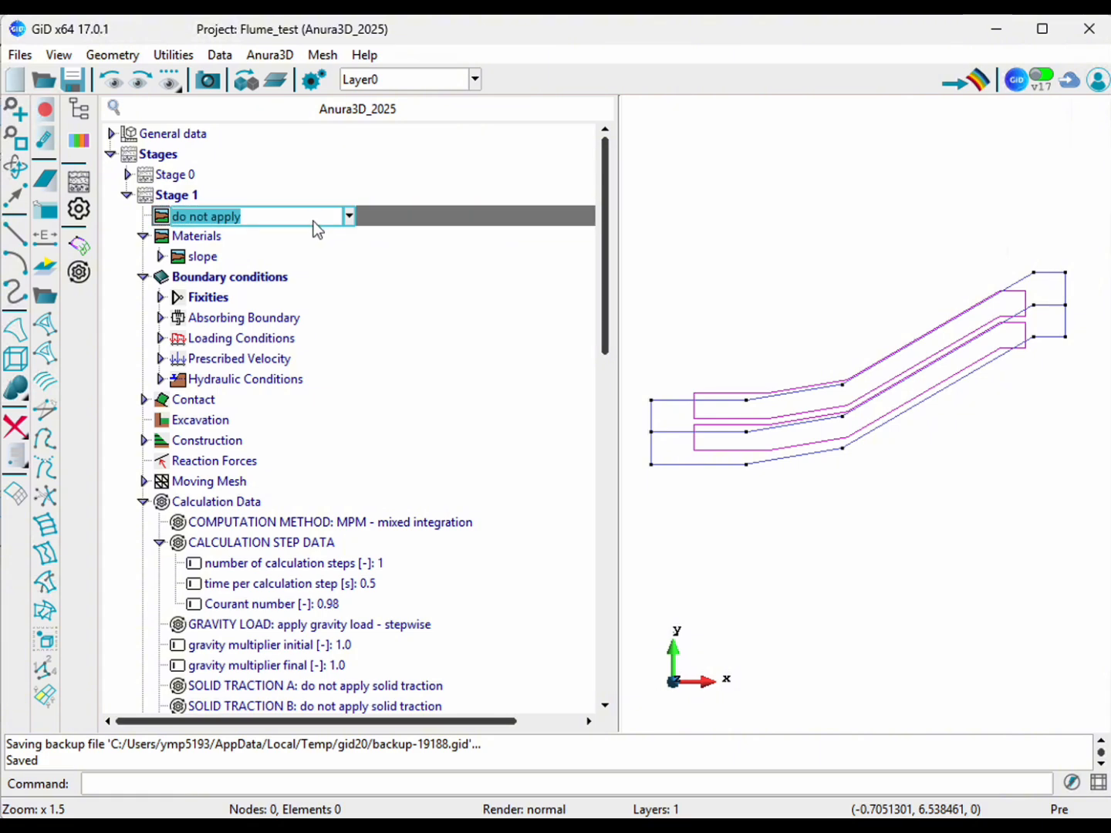
left_click(254, 219)
left_click(237, 249)
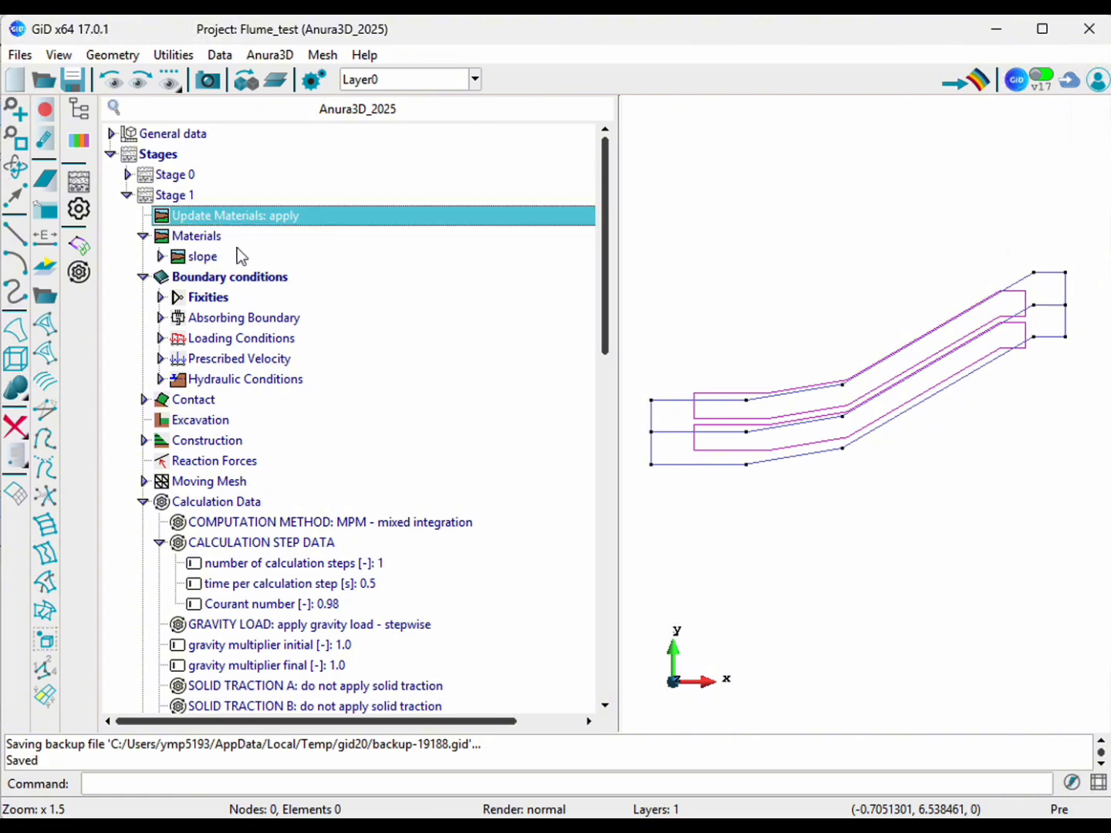
Step: Set the effective cohesion of the slope material to 1 in Stage 1
left_click(161, 257)
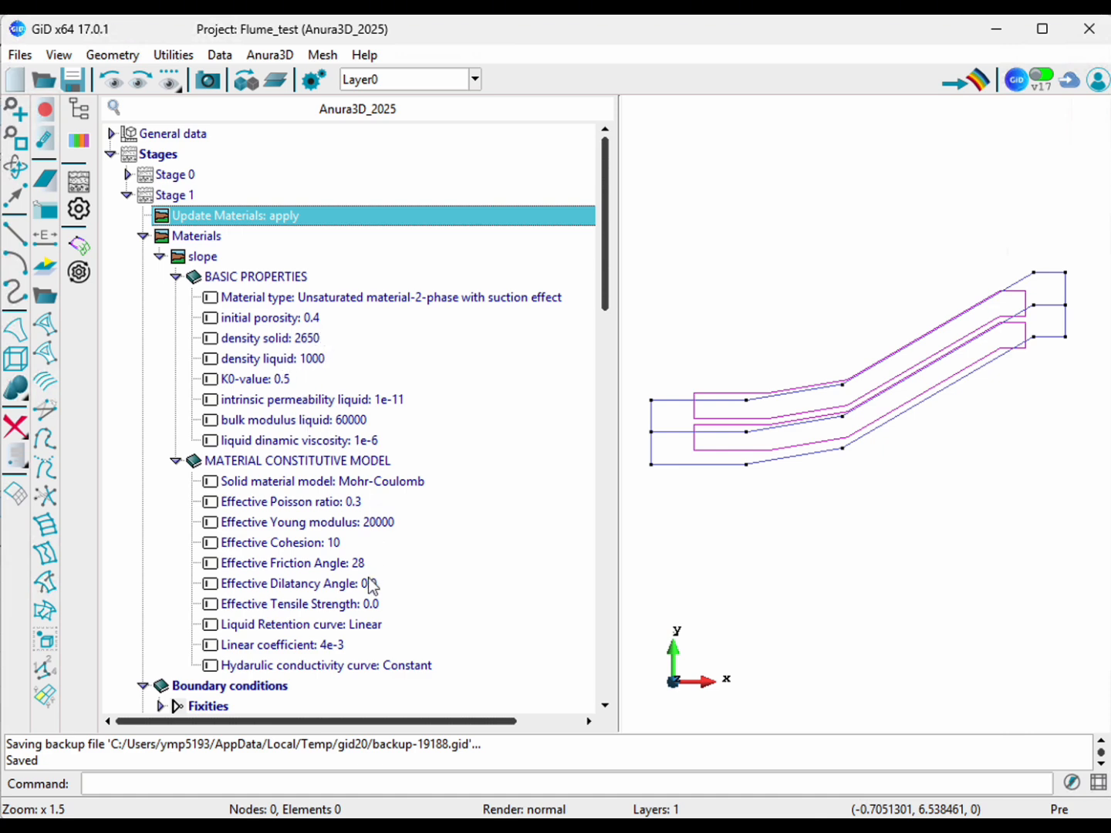
left_click(336, 547)
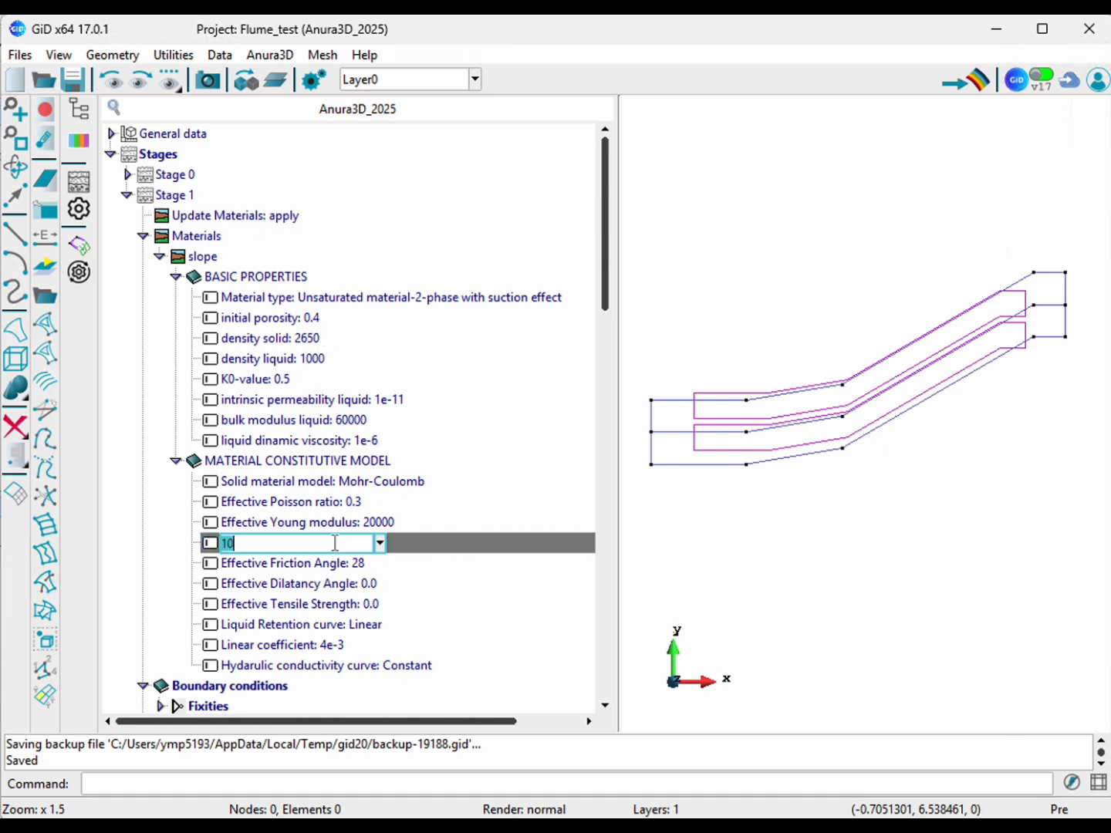
key("BackSpace")
type("1")
key("Return")
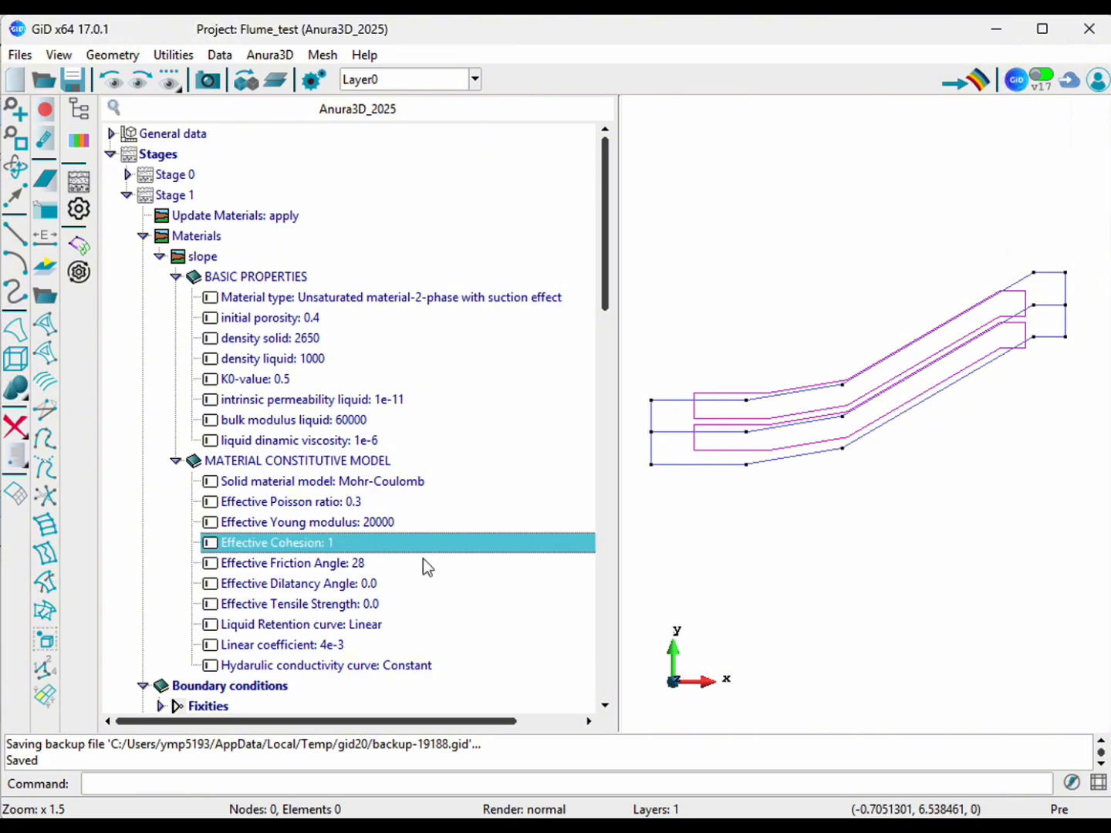
left_click(160, 257)
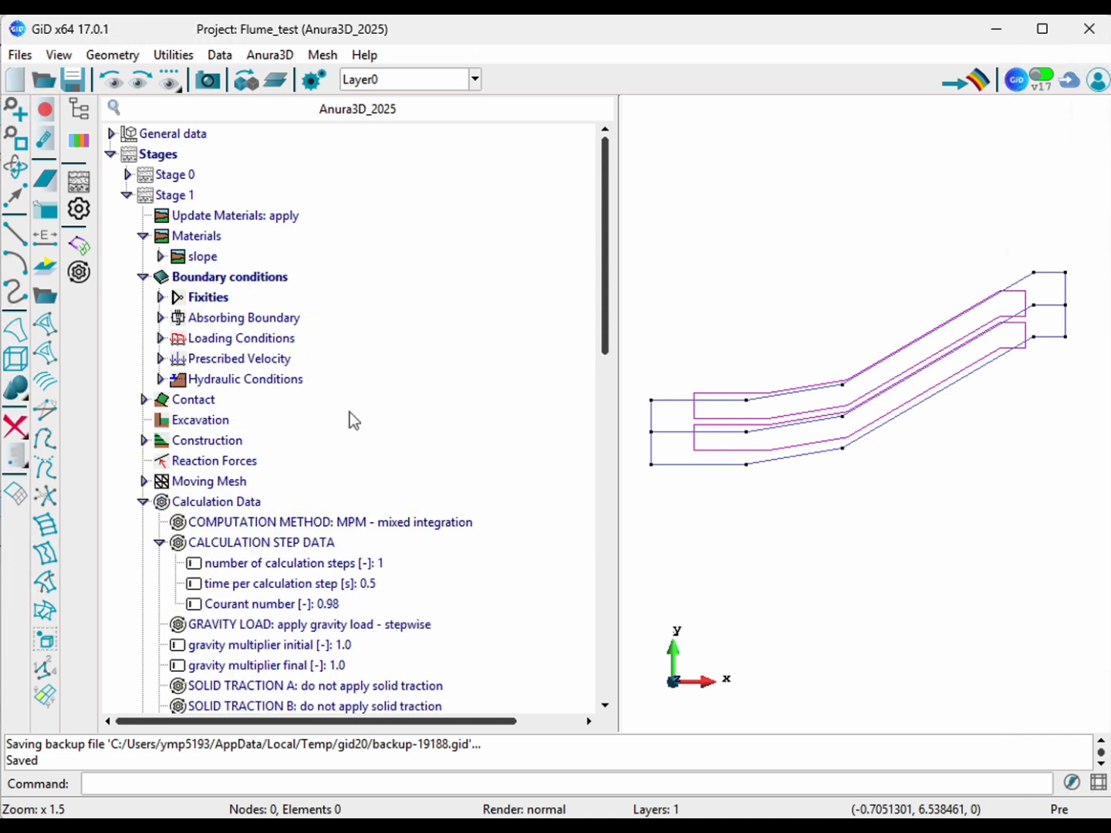
Step: Set the x- and y-max of the infiltration area to 13,6 in the Stage 1 hydraulic conditions
left_click(170, 380)
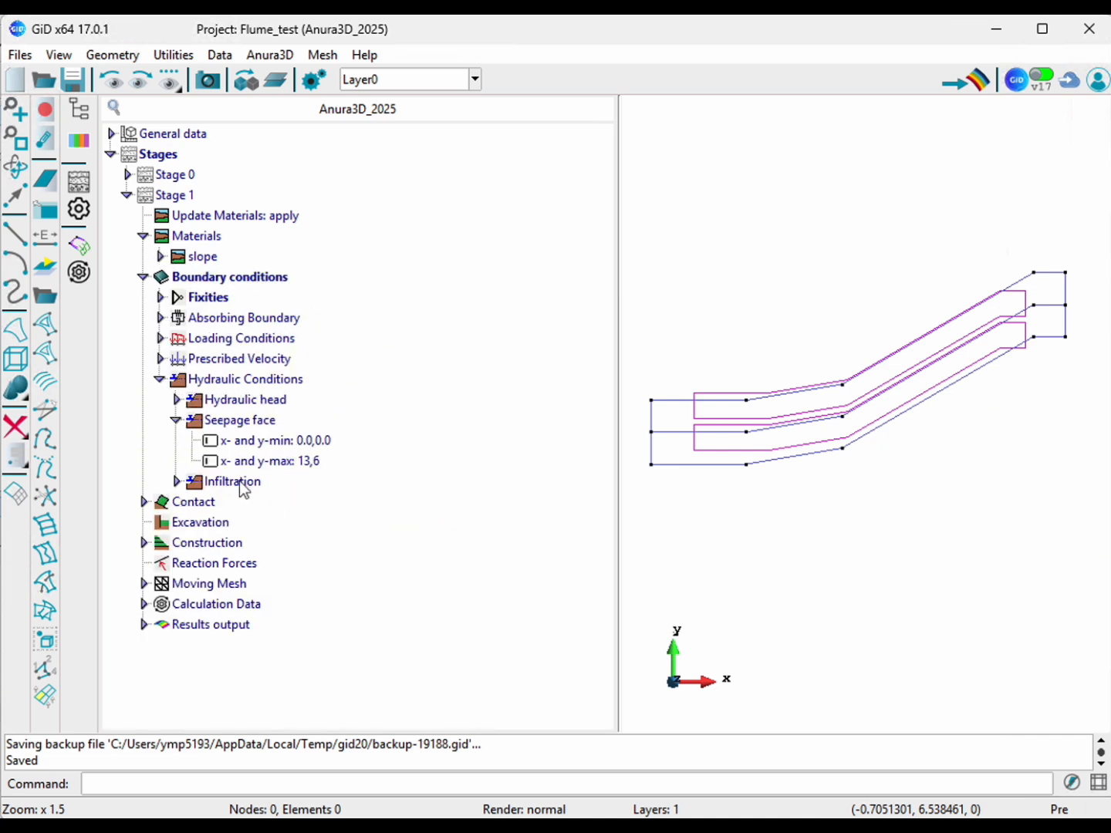
left_click(176, 419)
left_click(176, 441)
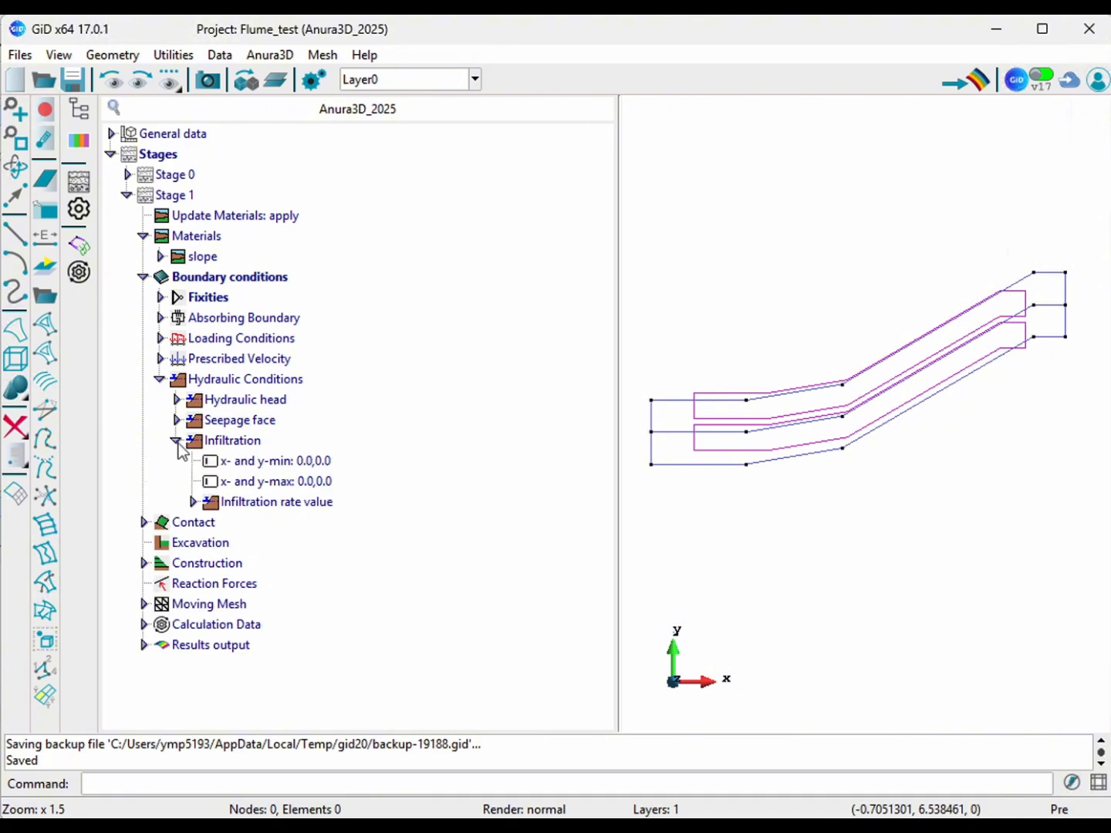
left_click(316, 482)
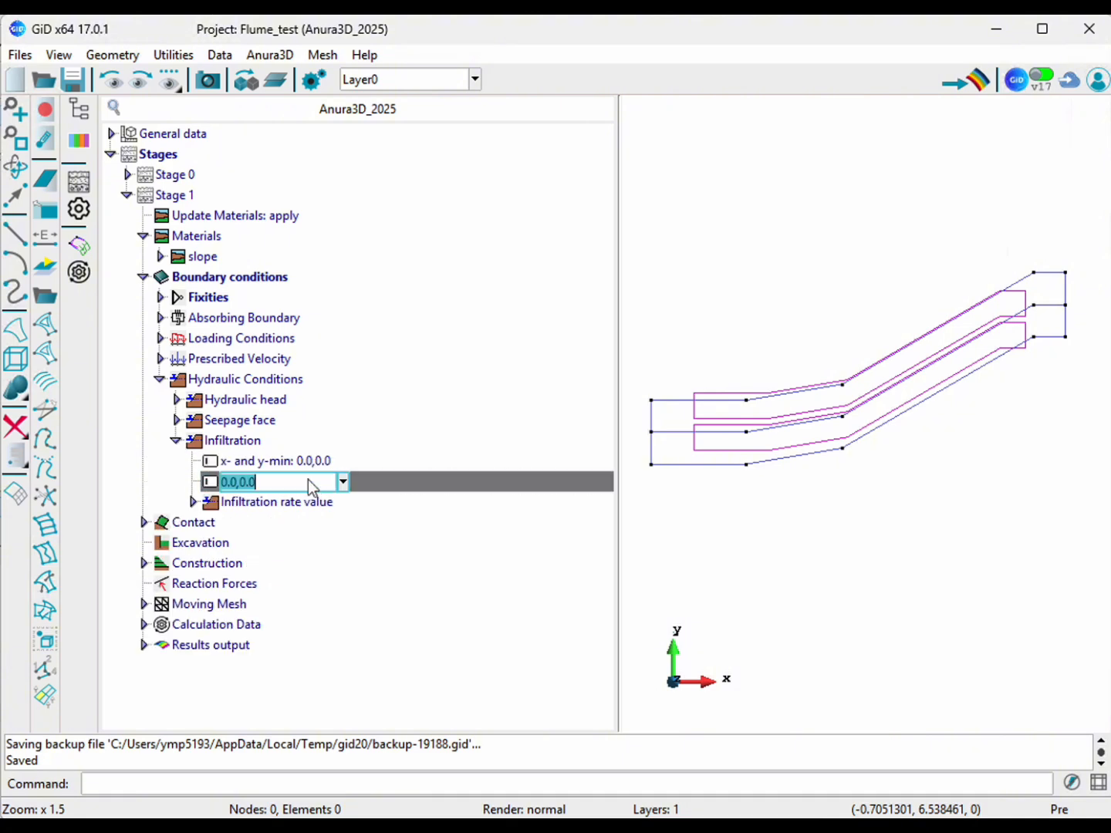
type("13,6")
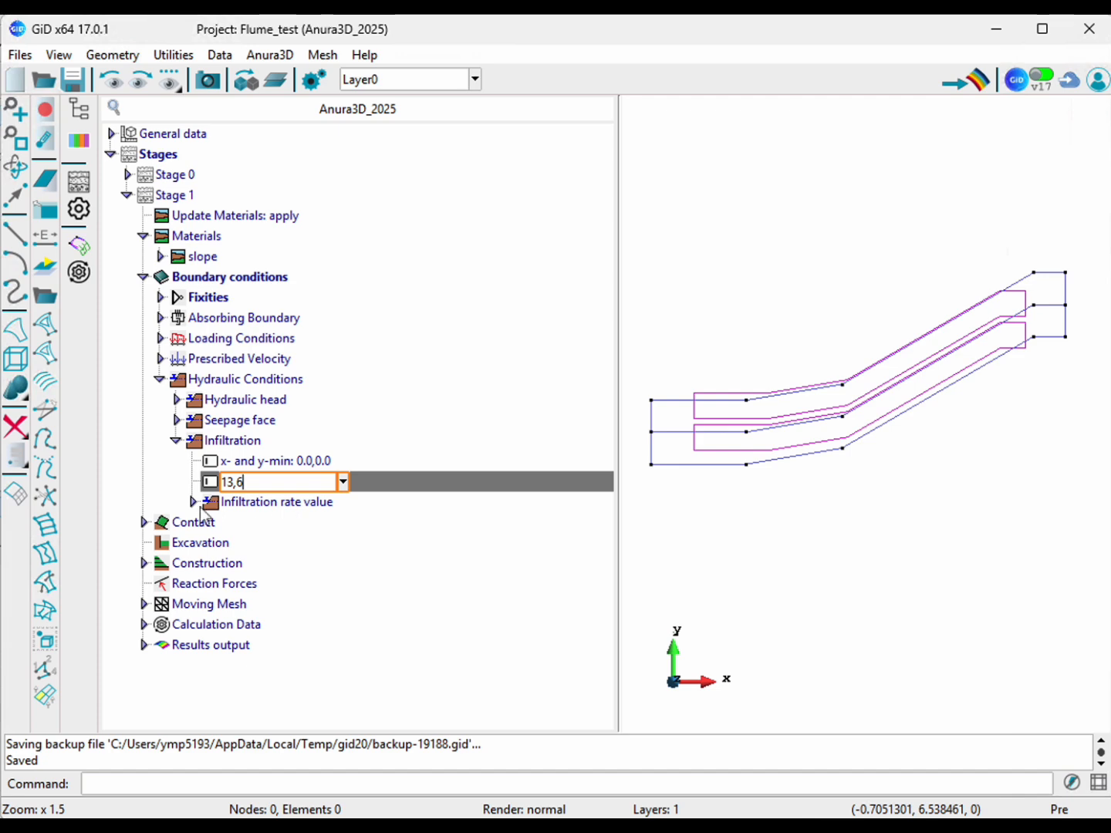
key("Return")
Step: Set the Stage 1 infiltration rate in the y direction to -2e-4 m/s
left_click(193, 503)
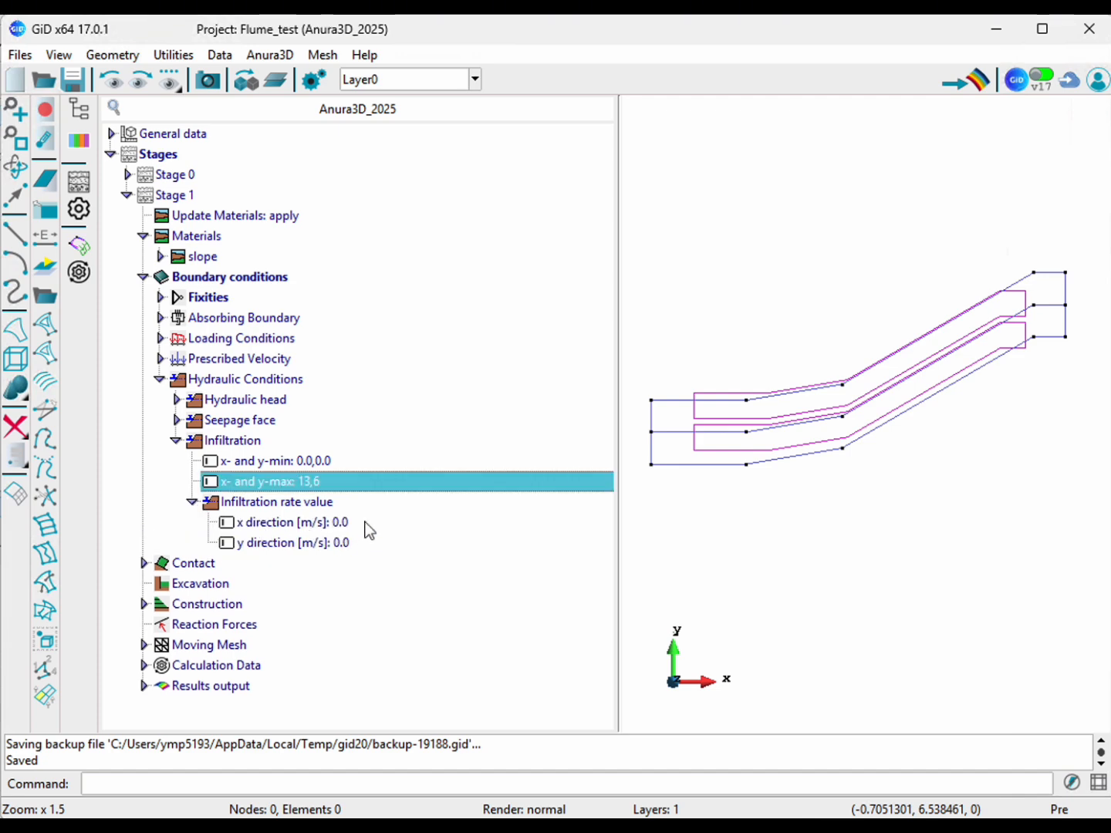
left_click(347, 548)
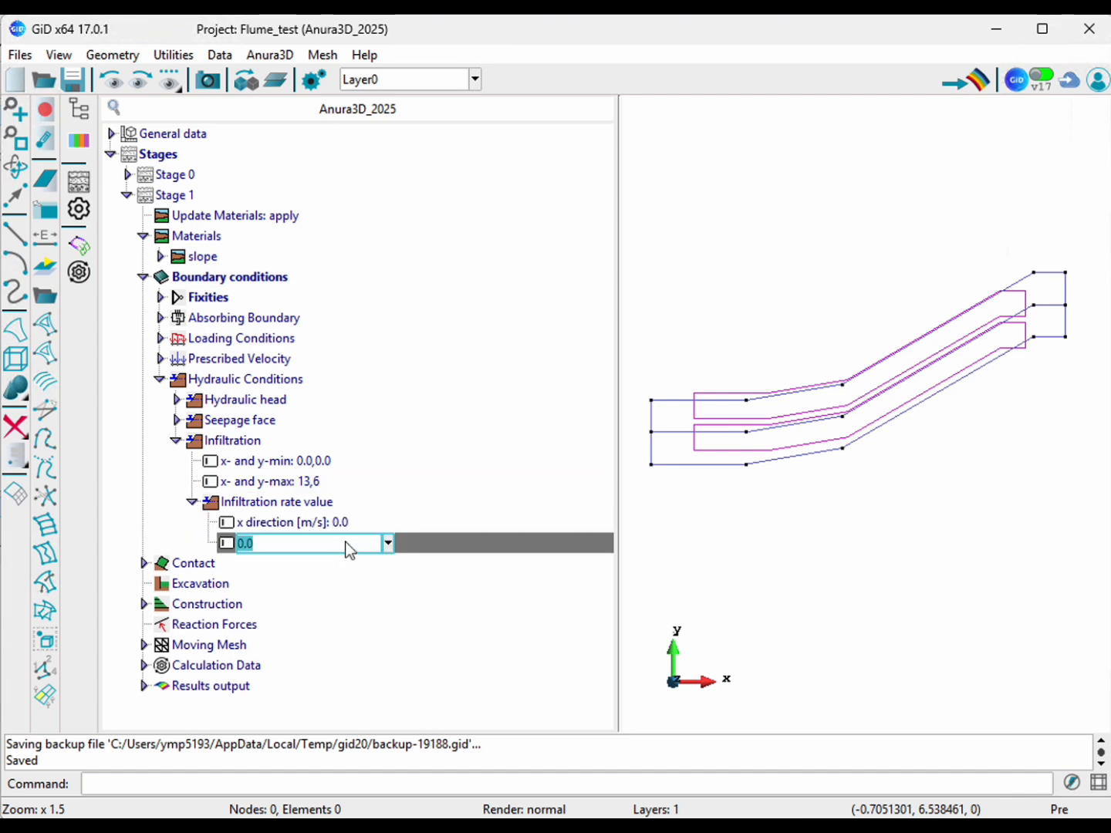
type("-2e-4")
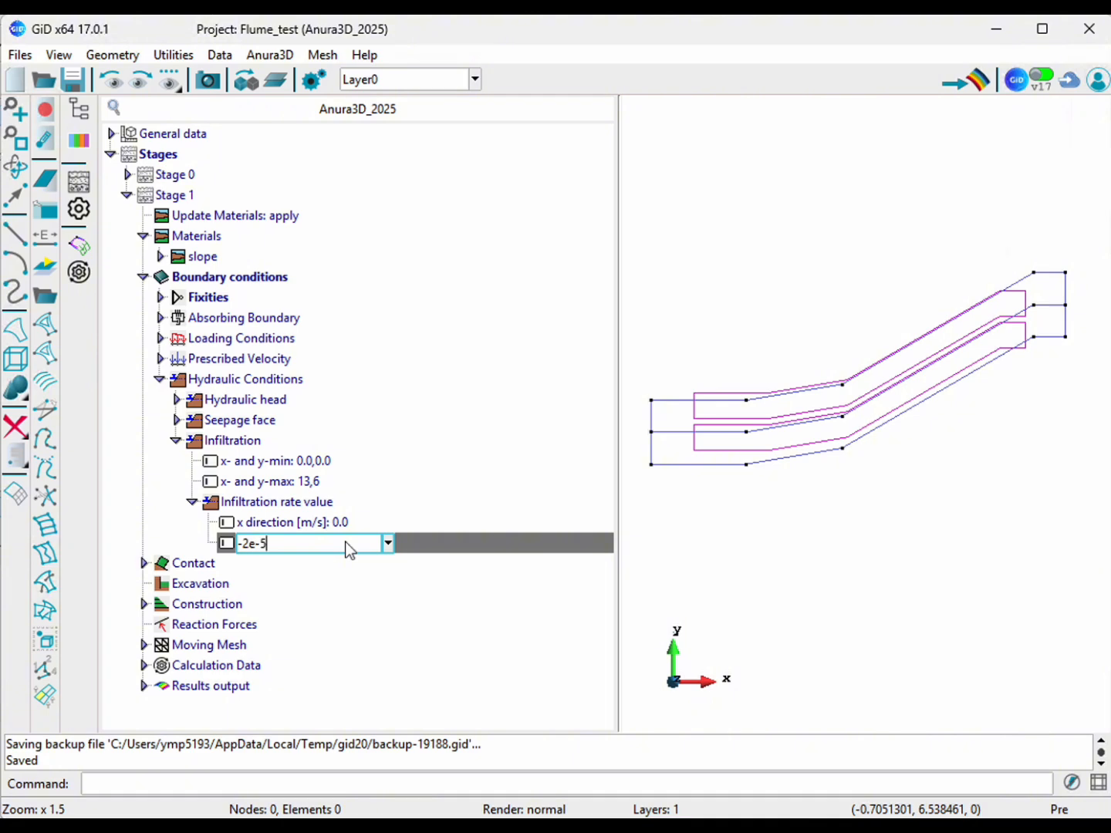
key("Return")
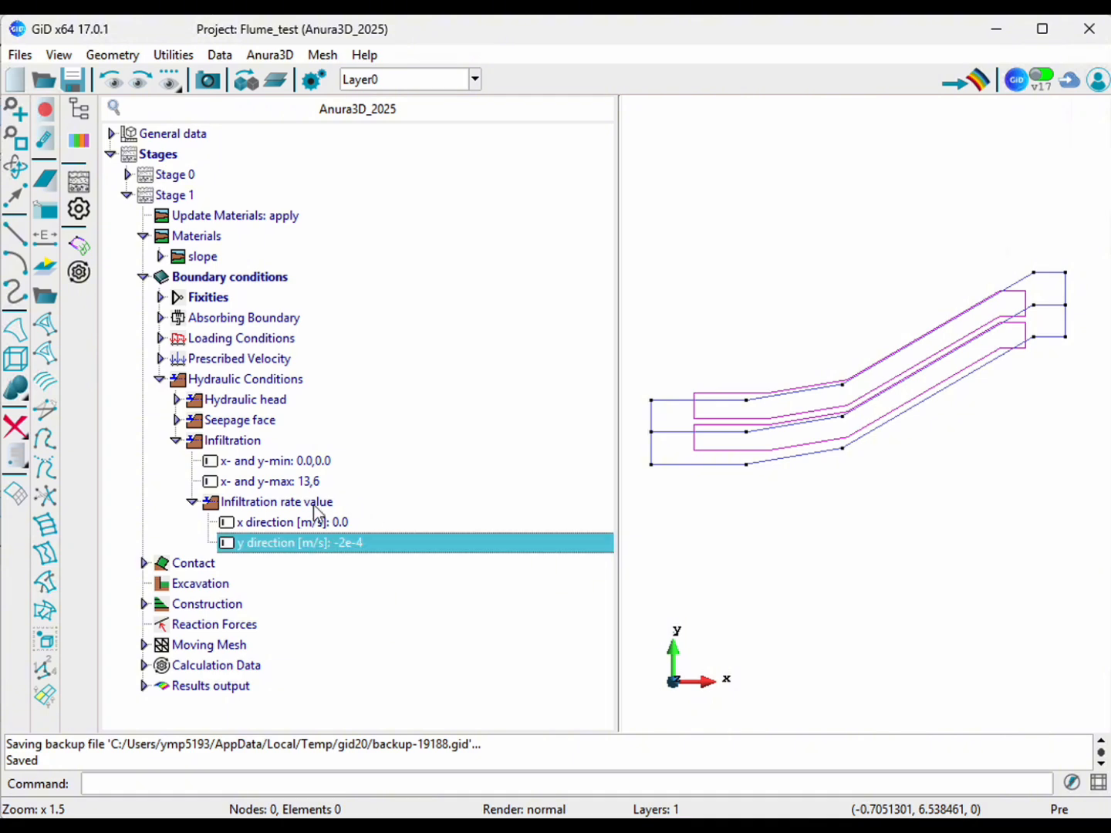
left_click(176, 440)
Step: Set the Stage 1 calculation step data to 20 calculation steps with 1 s per step
left_click(145, 564)
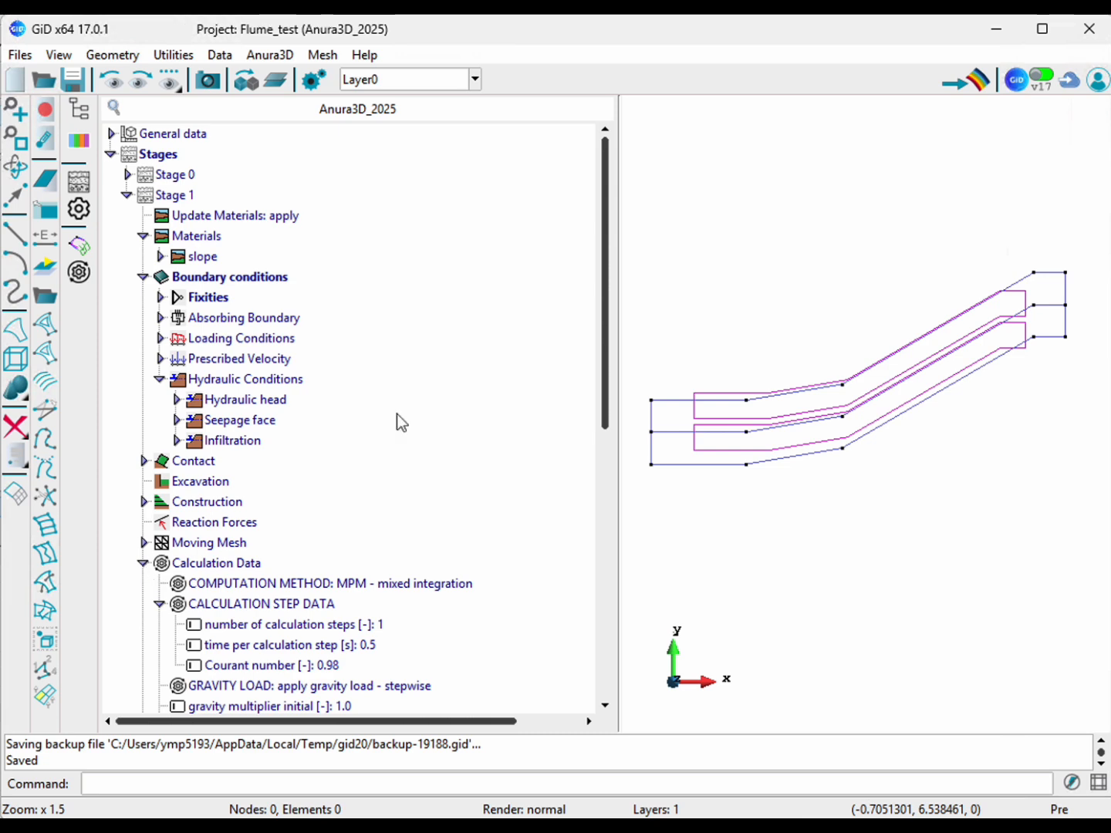
left_click(144, 277)
left_click(144, 237)
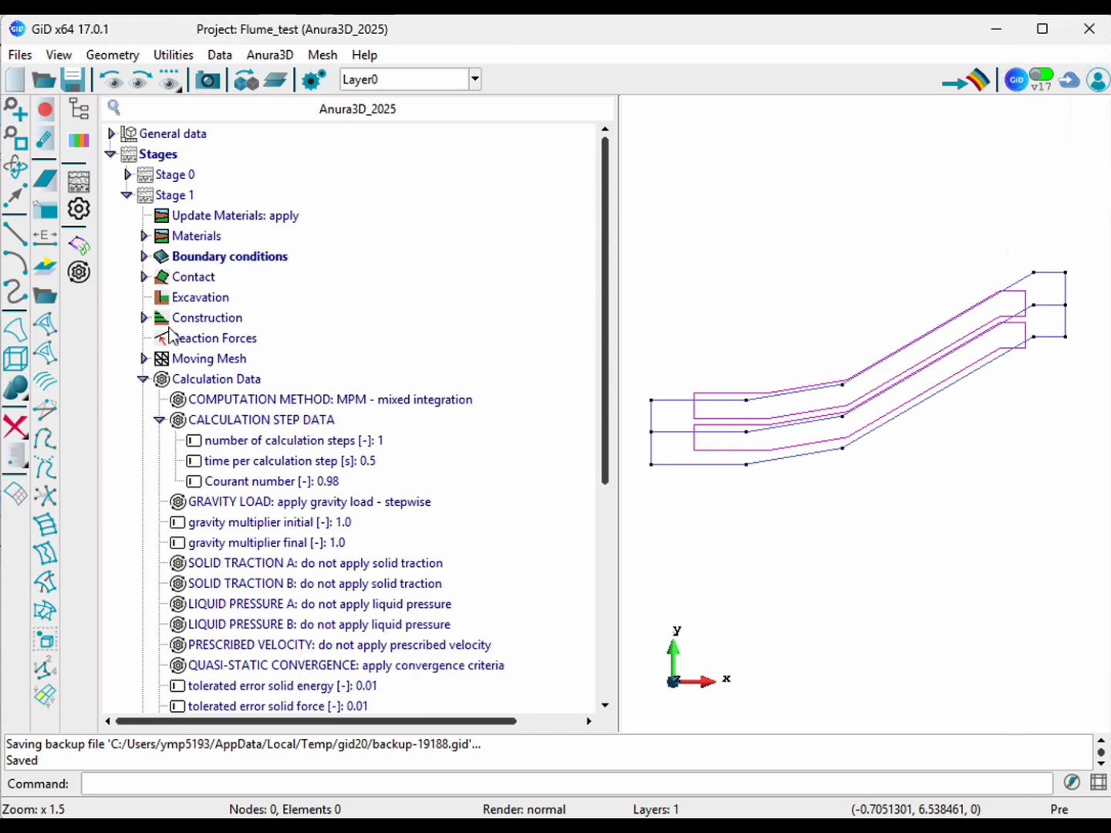
left_click(372, 441)
type("20")
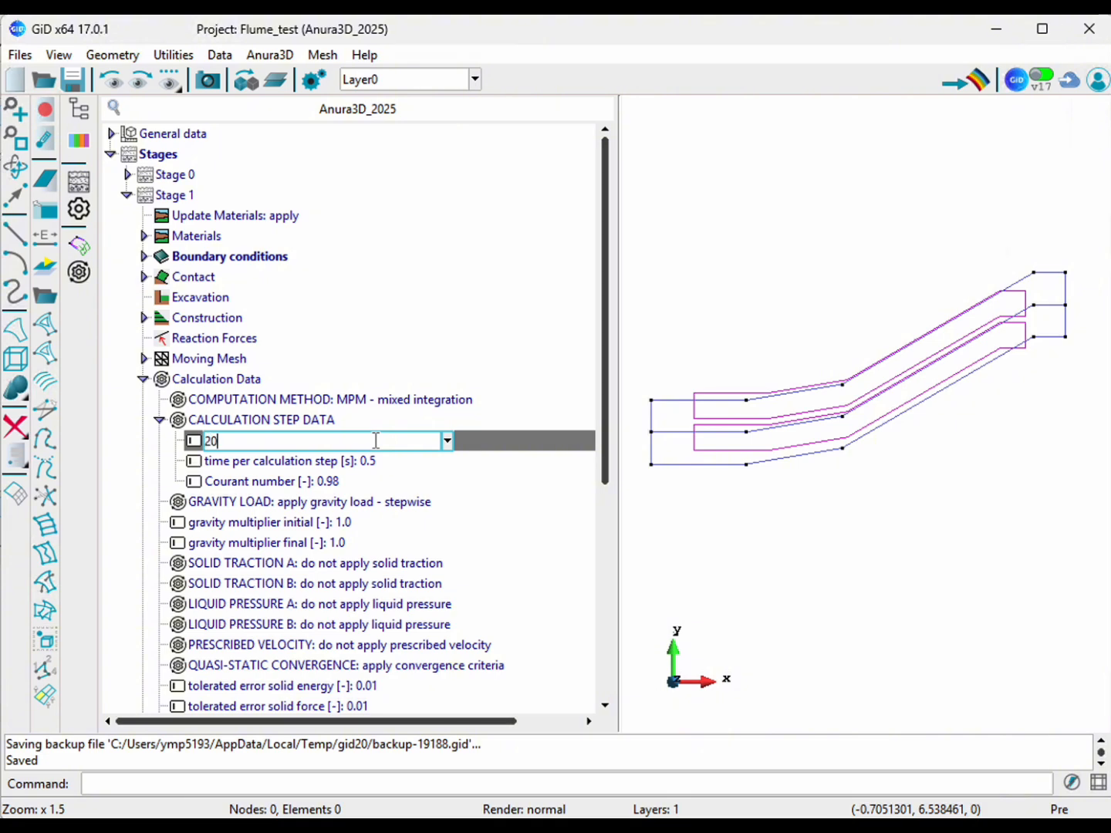
key("Return")
left_click(370, 458)
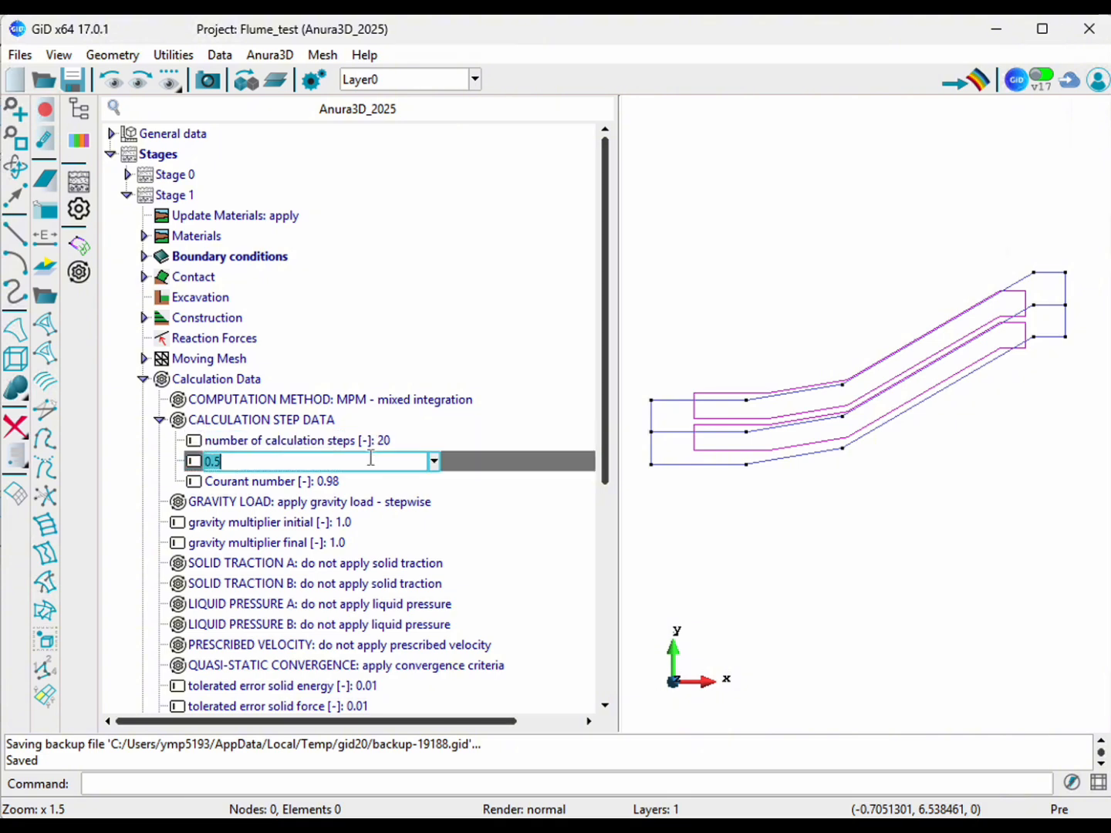
type("1")
key("Return")
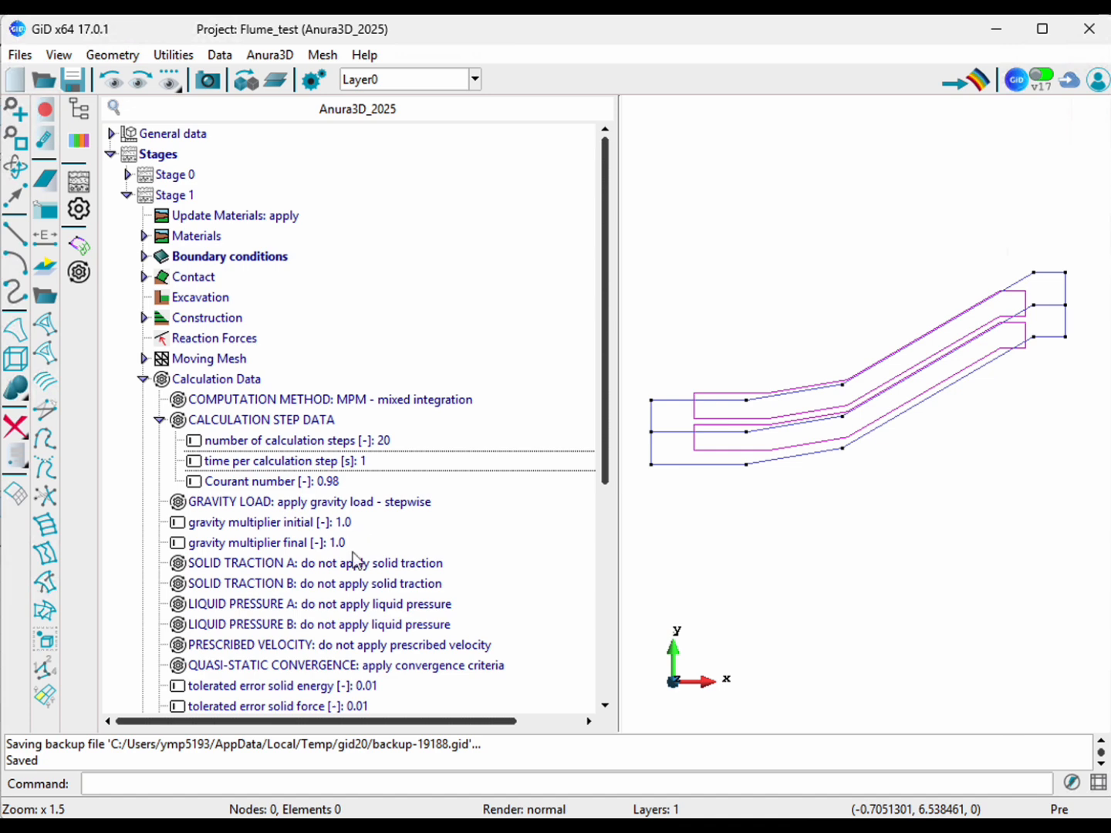
Step: Set the Stage 1 quasi-static convergence to do not apply convergence criteria
left_click_drag(604, 462, 610, 562)
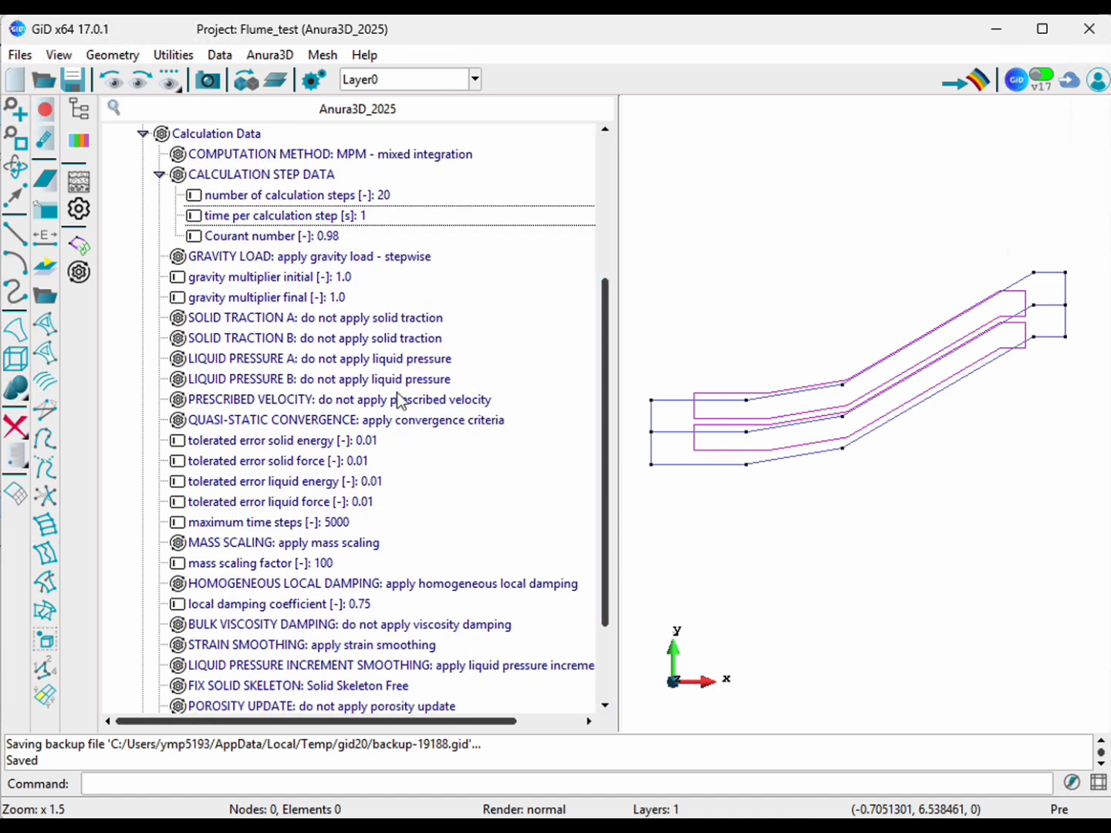
left_click(418, 420)
left_click(428, 419)
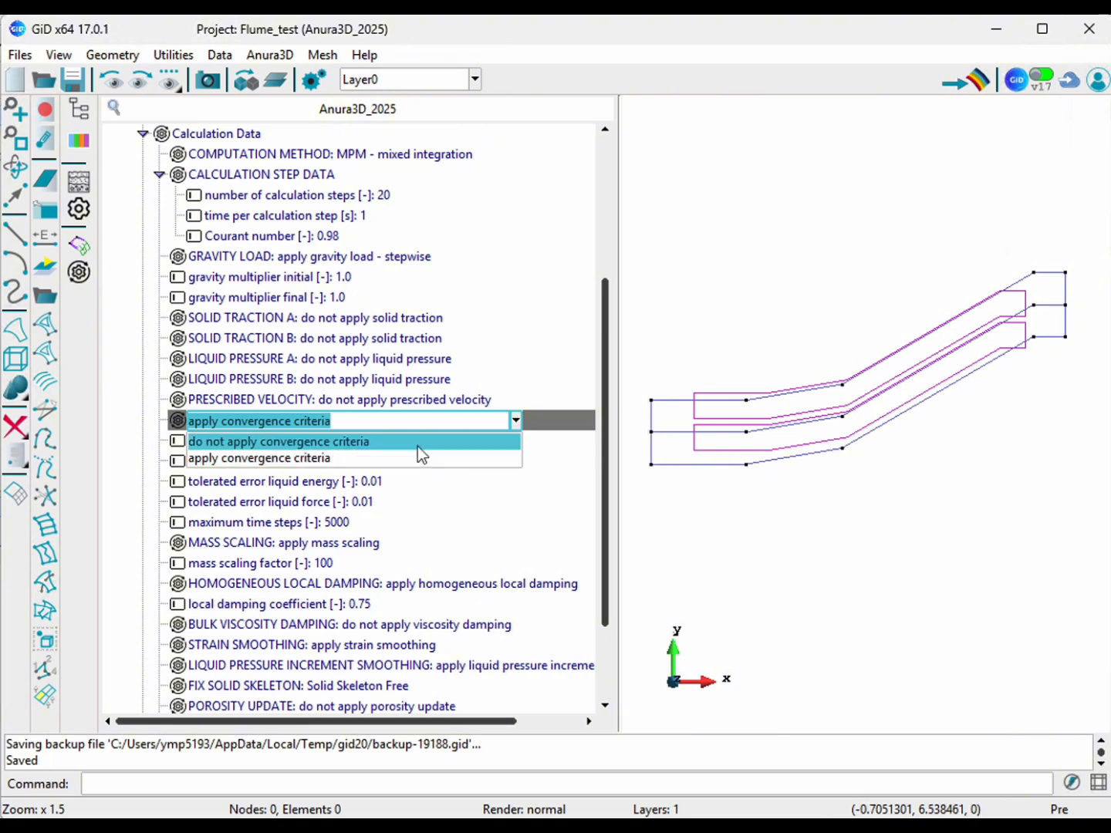
left_click(417, 442)
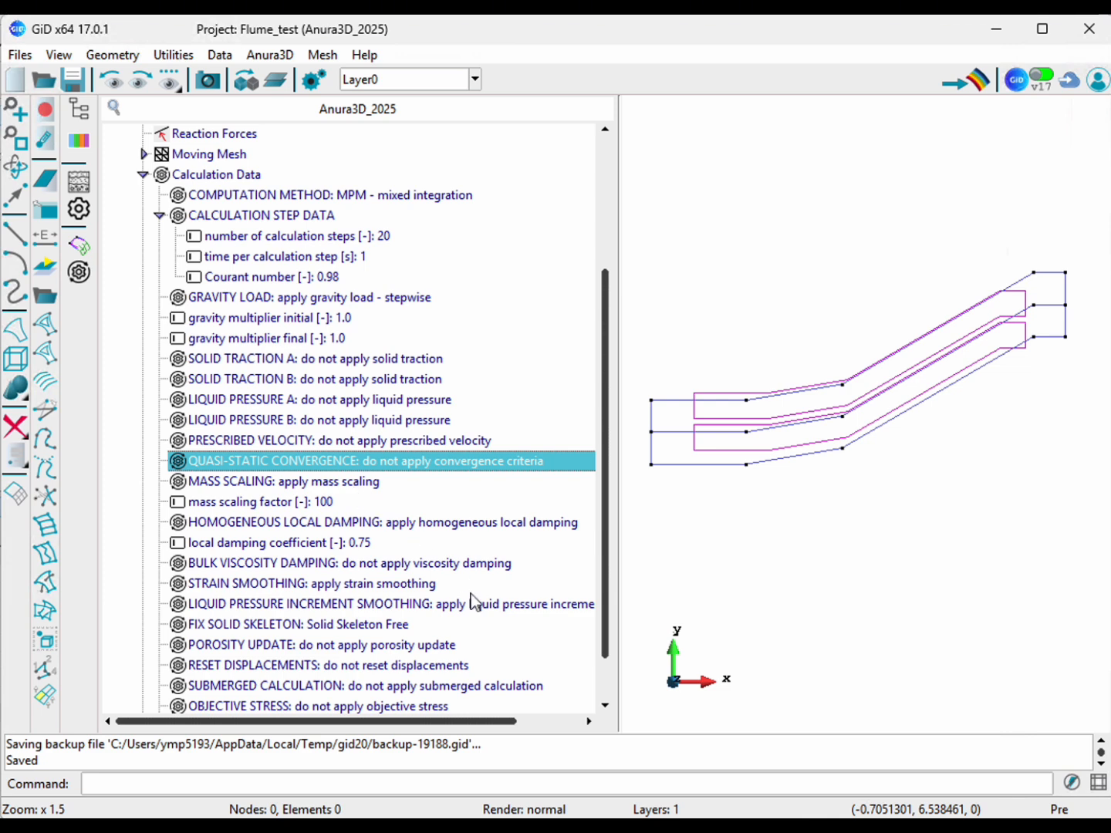
Step: Set the local damping coefficient in the Stage 1 calculation data to 0.05
left_click(370, 545)
left_click(370, 545)
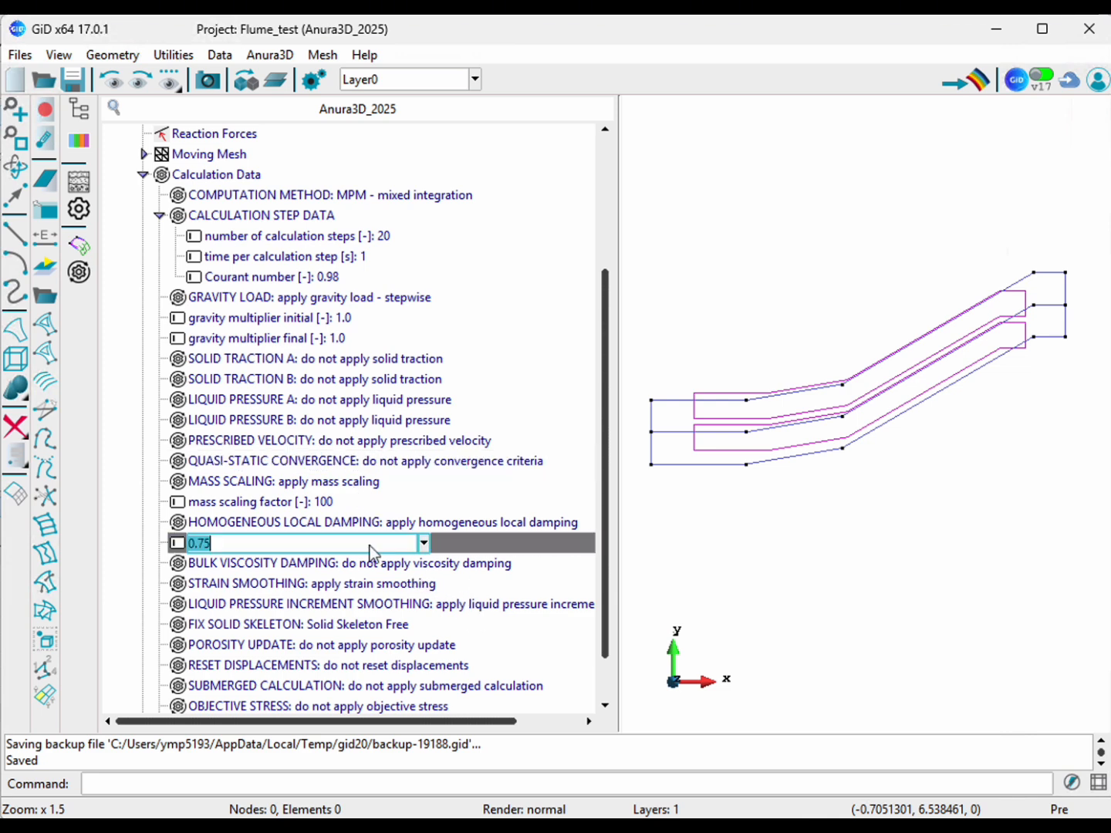
type("0.05")
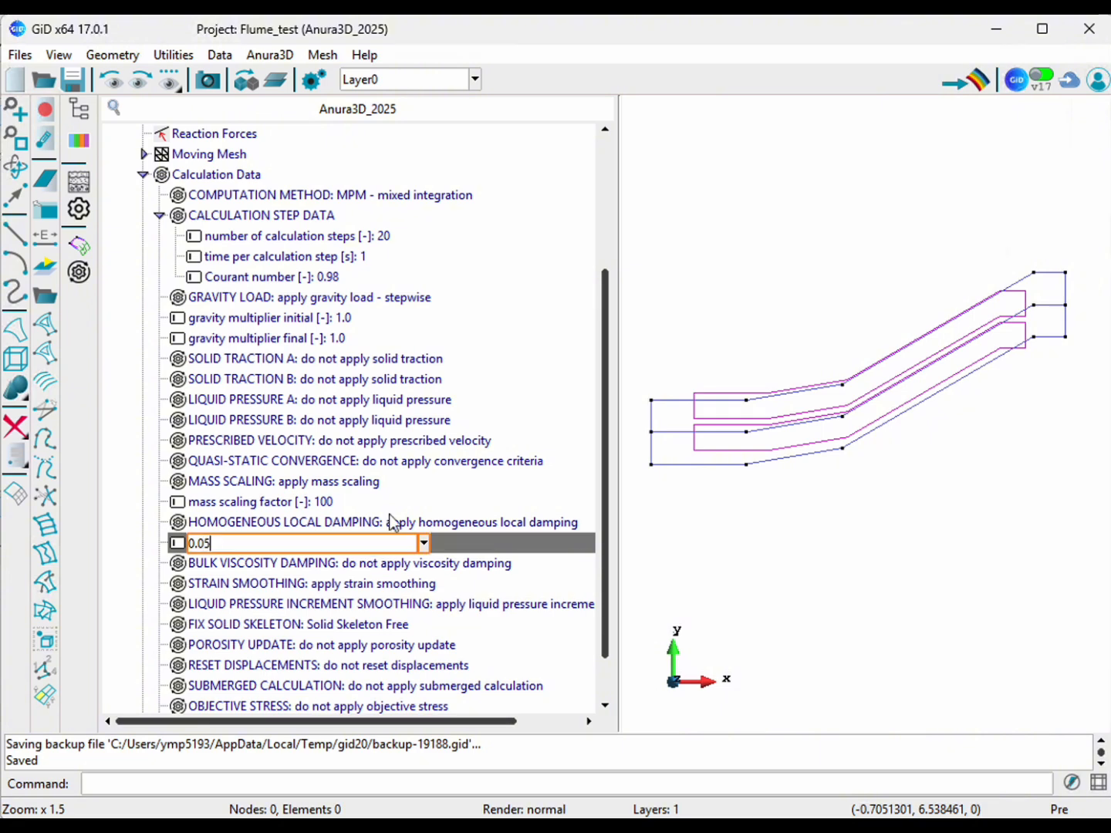
key("Return")
scroll(605, 456, "down", 3)
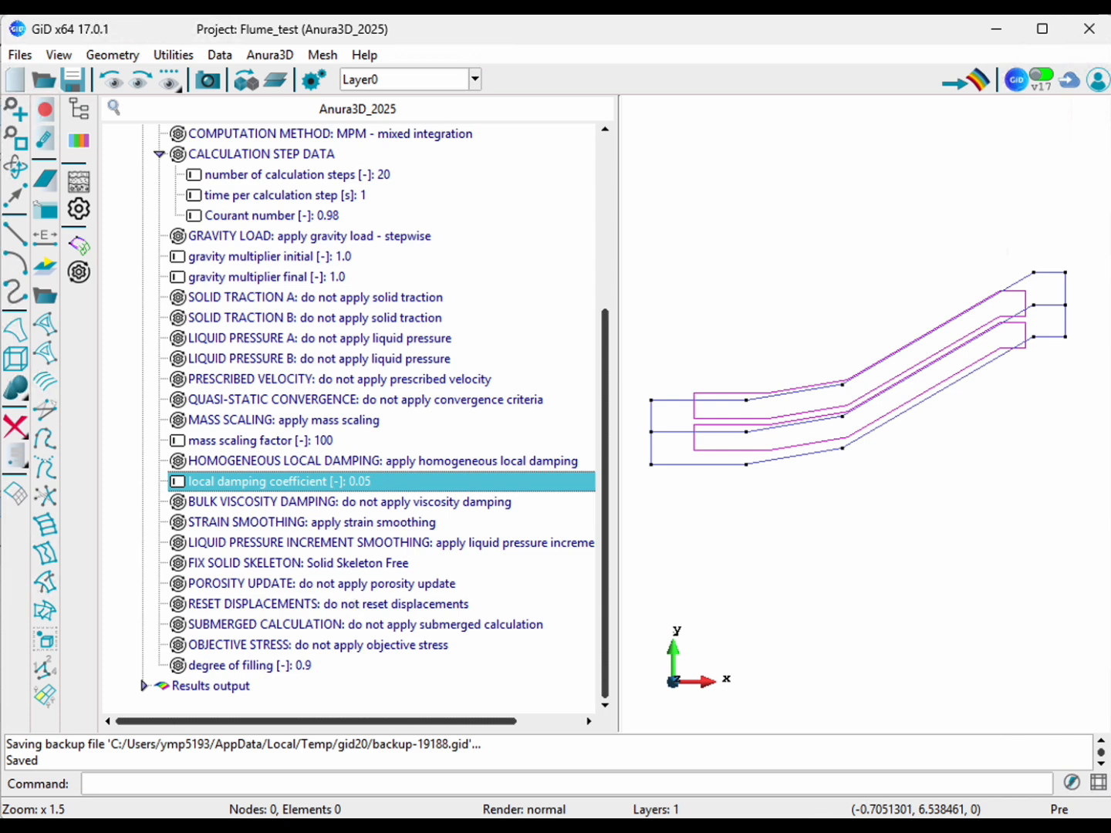
Step: Copy Stage 1 with its assigned groups as a new stage named Stage 2
left_click_drag(611, 359, 603, 131)
left_click(129, 195)
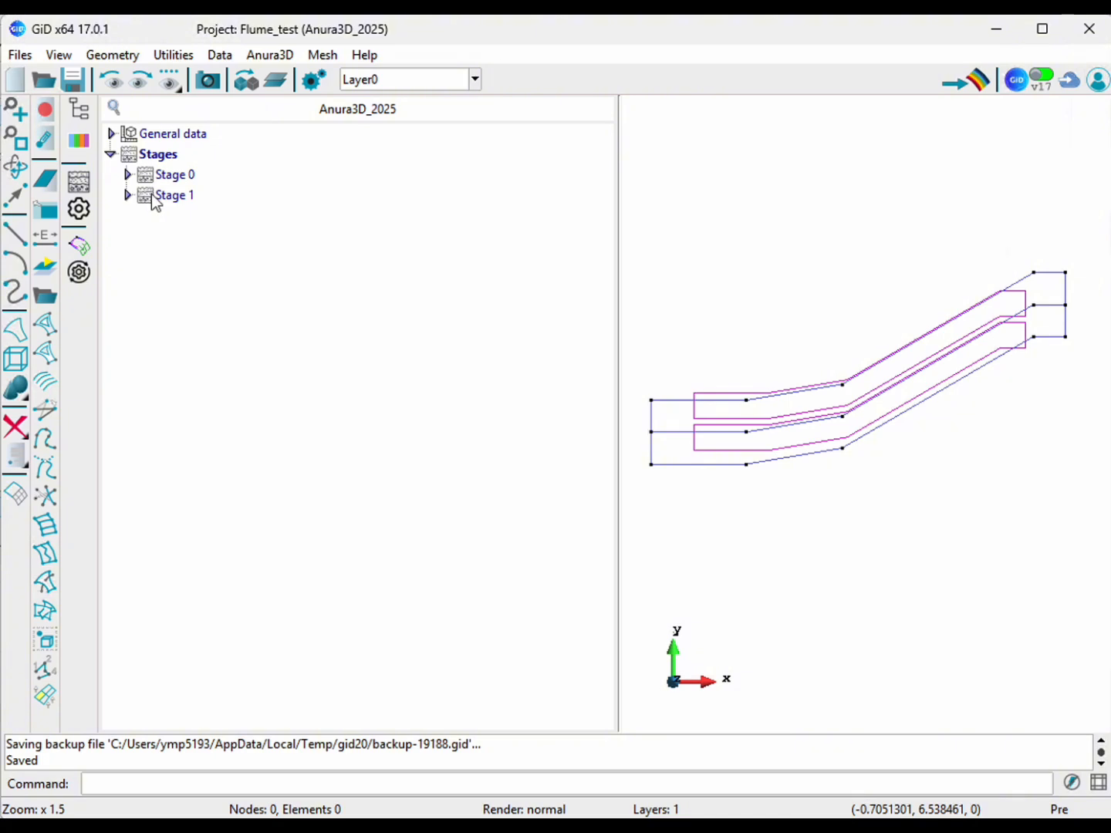
left_click(154, 194)
right_click(154, 193)
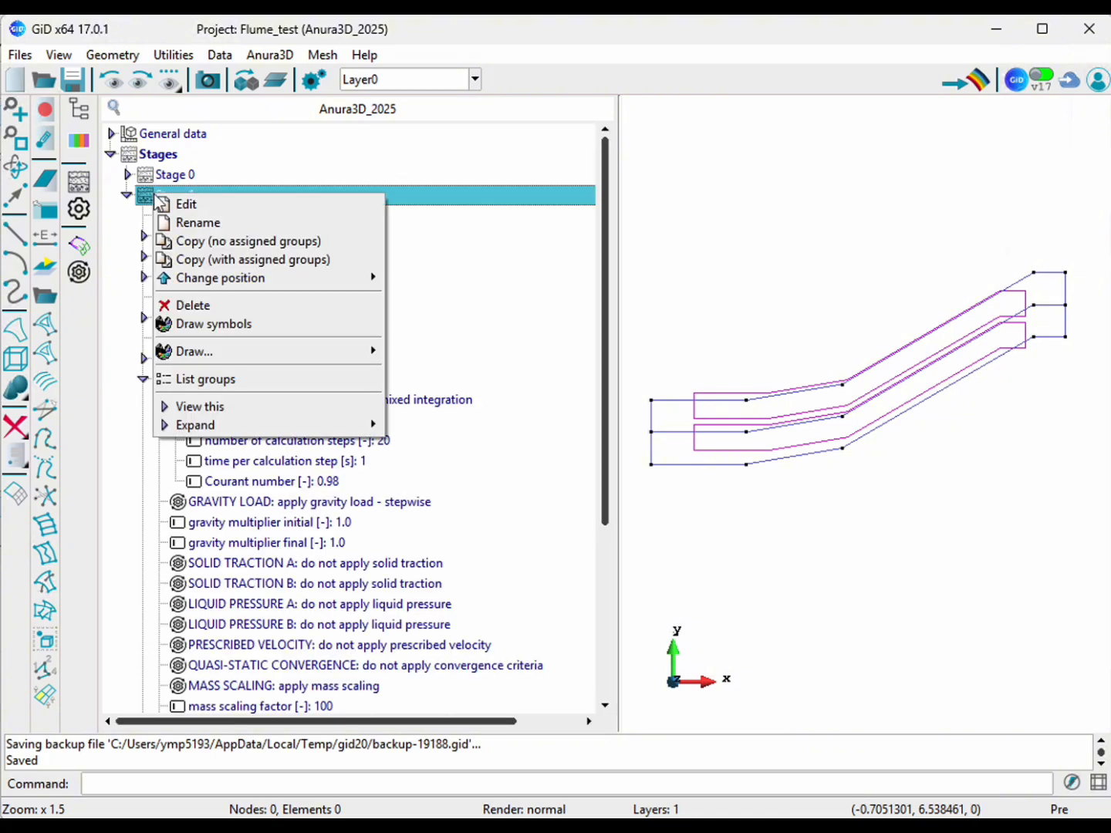
left_click(235, 260)
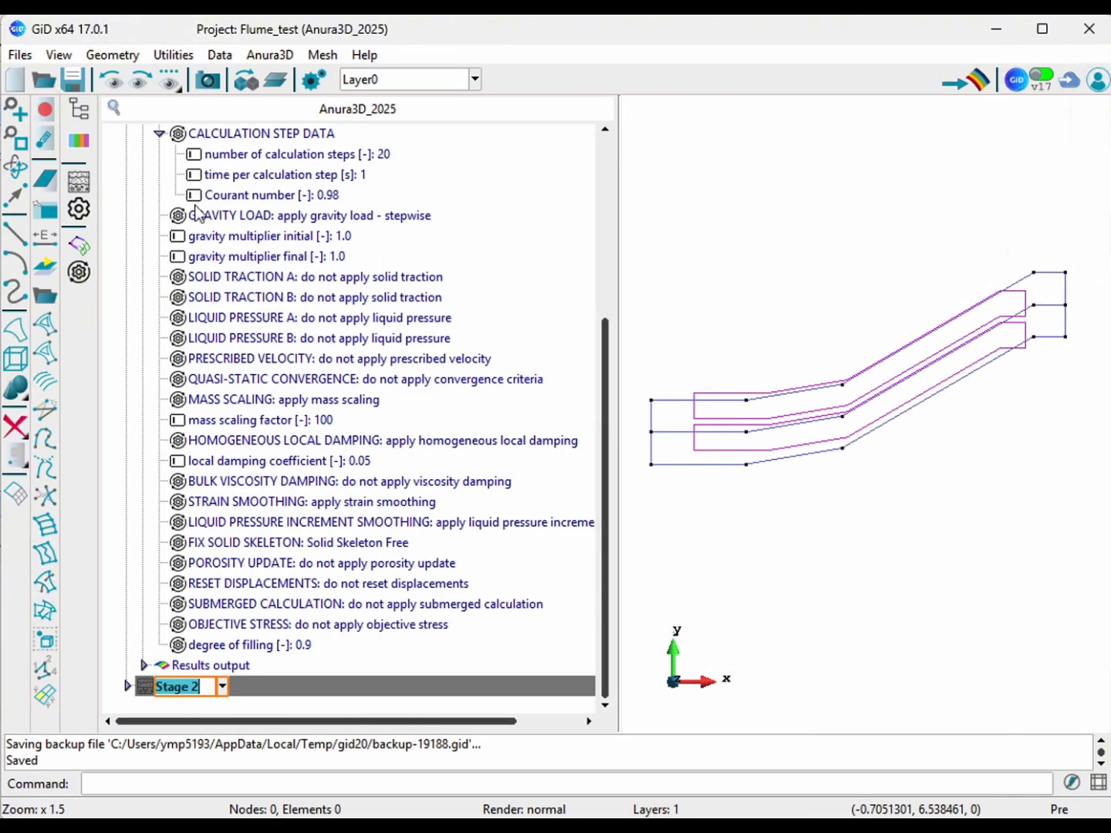
key("Return")
Step: Set the x- and y-max of the Stage 2 infiltration hydraulic condition to 0,0
scroll(467, 331, "up", 5)
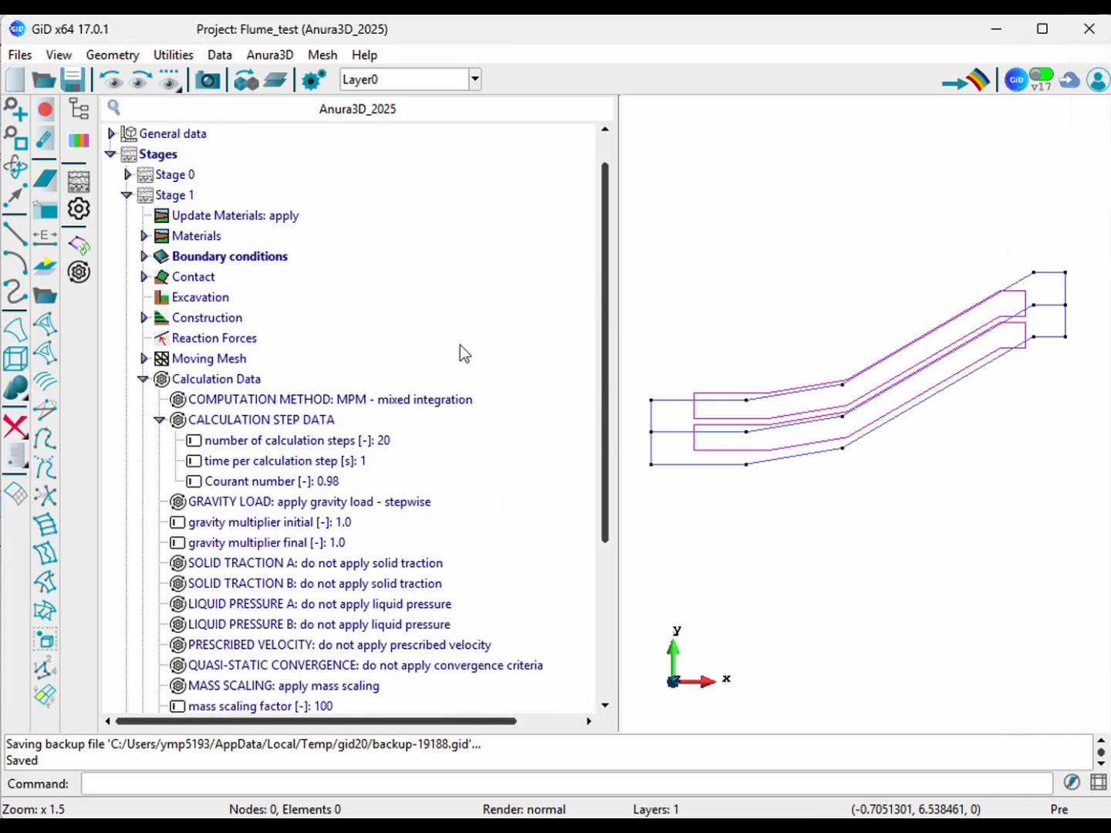
left_click(128, 196)
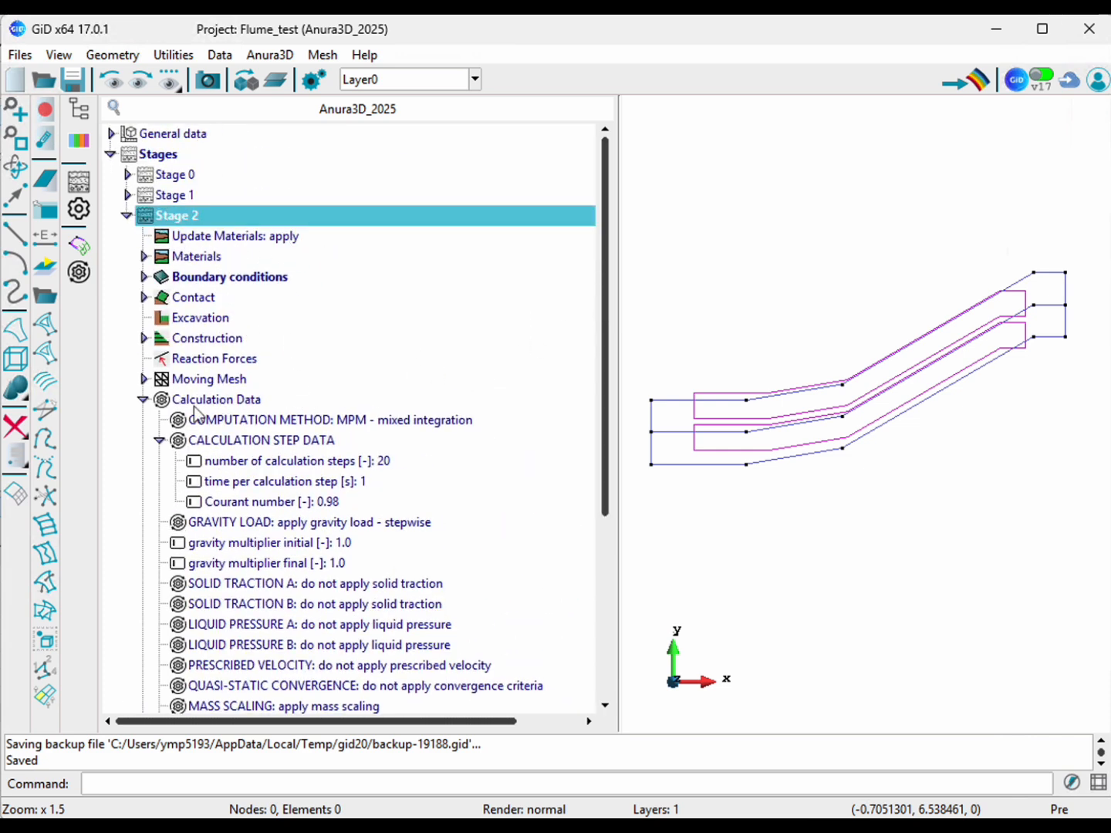
left_click_drag(604, 344, 643, 560)
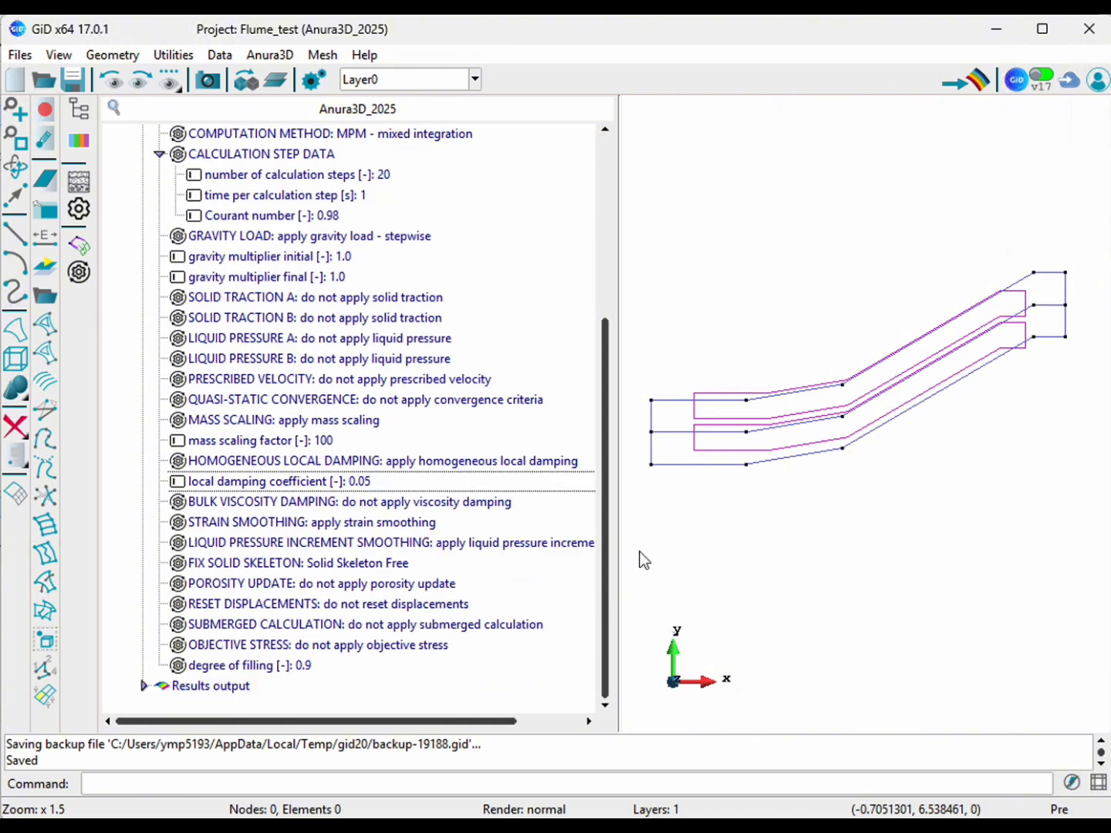
left_click_drag(642, 493, 635, 364)
left_click(149, 239)
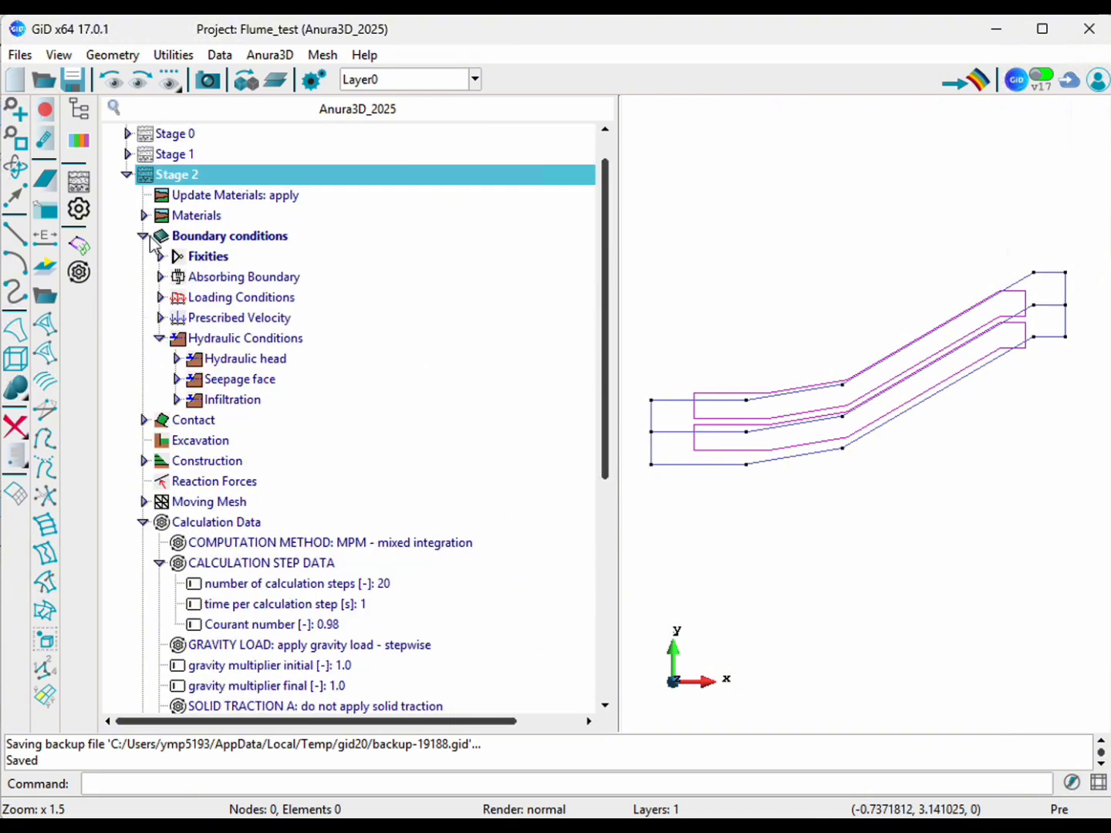
left_click(177, 399)
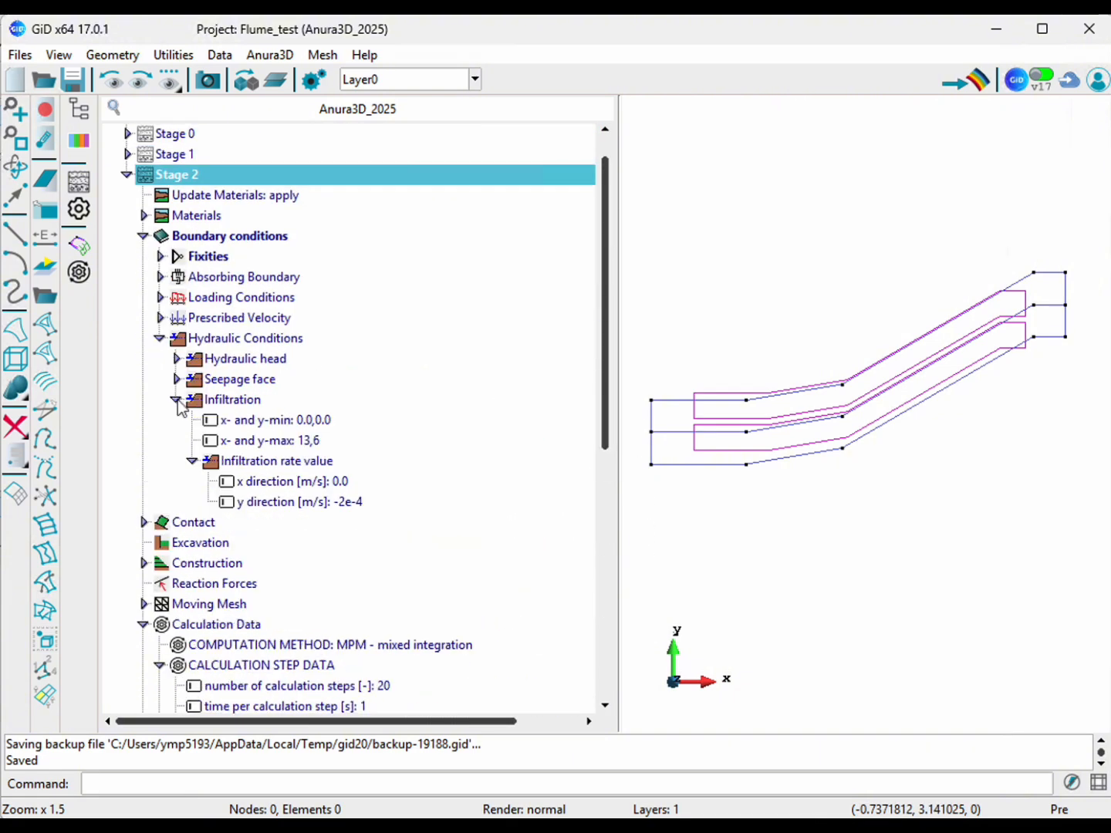
left_click(310, 441)
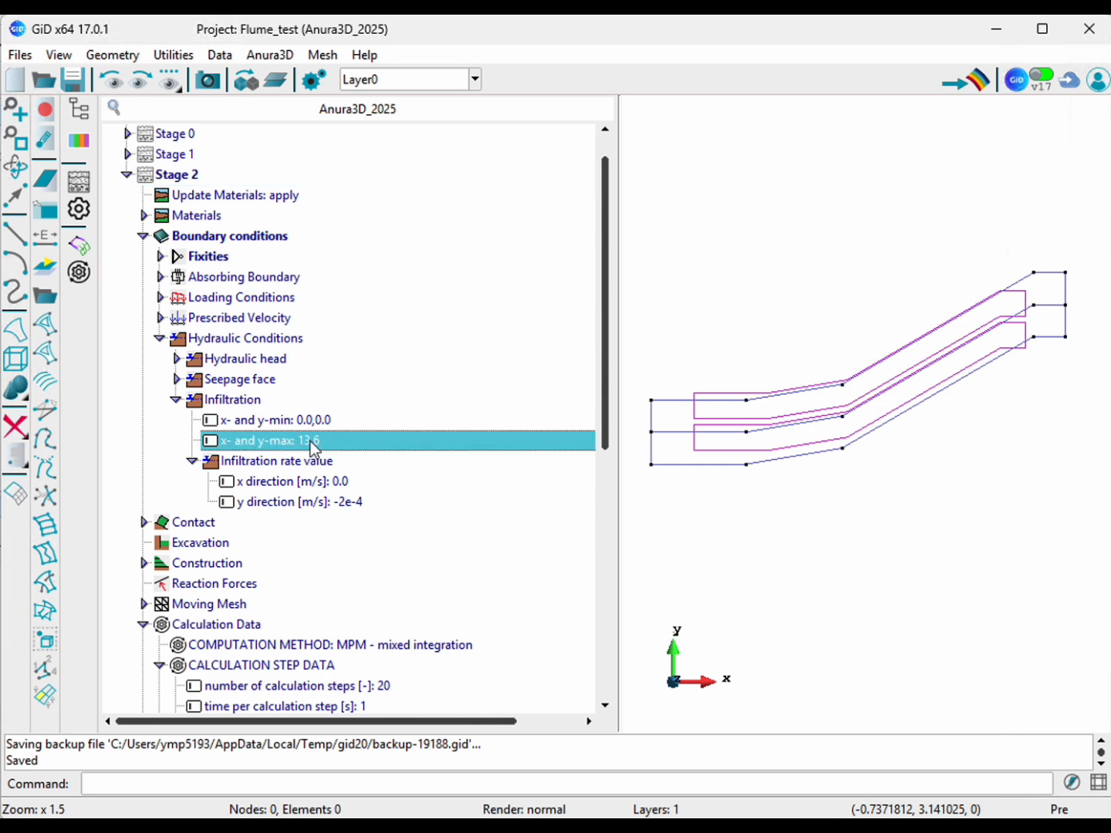
left_click(309, 440)
key("BackSpace")
type("0,0")
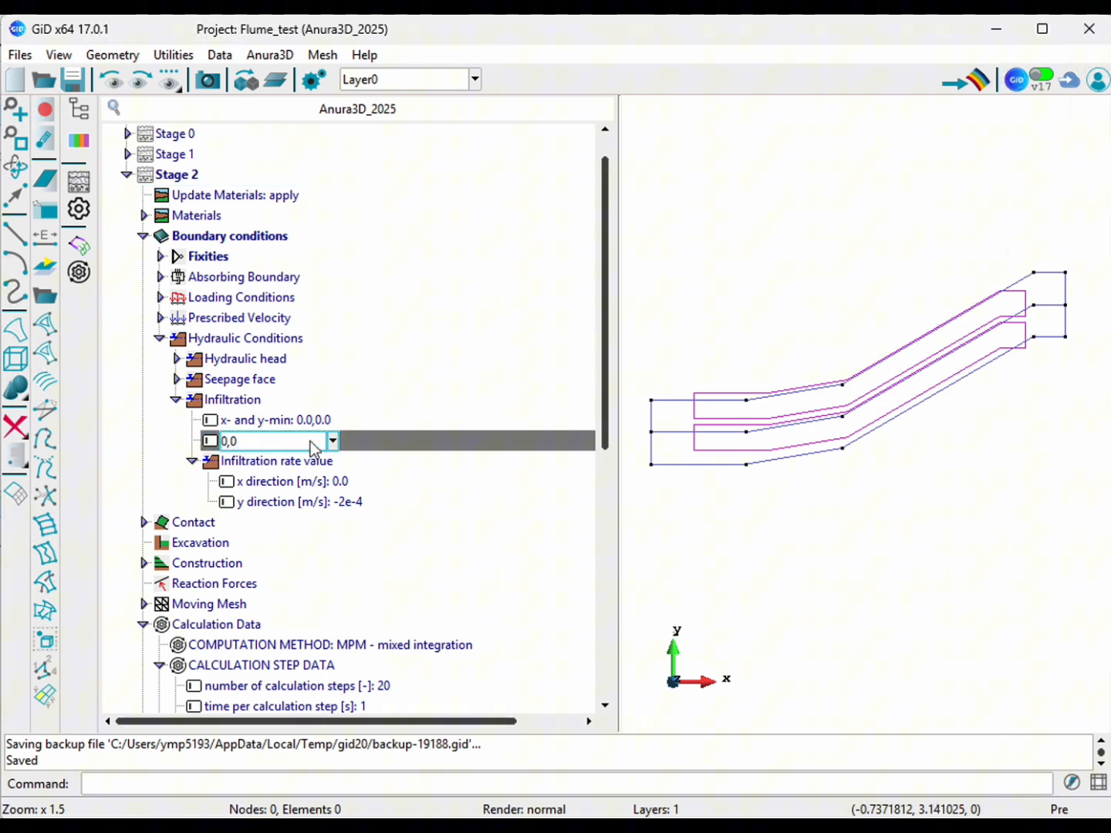
Step: Set the Stage 2 infiltration rate in the y direction to 0
left_click(354, 504)
left_click(354, 504)
key("BackSpace")
type("0")
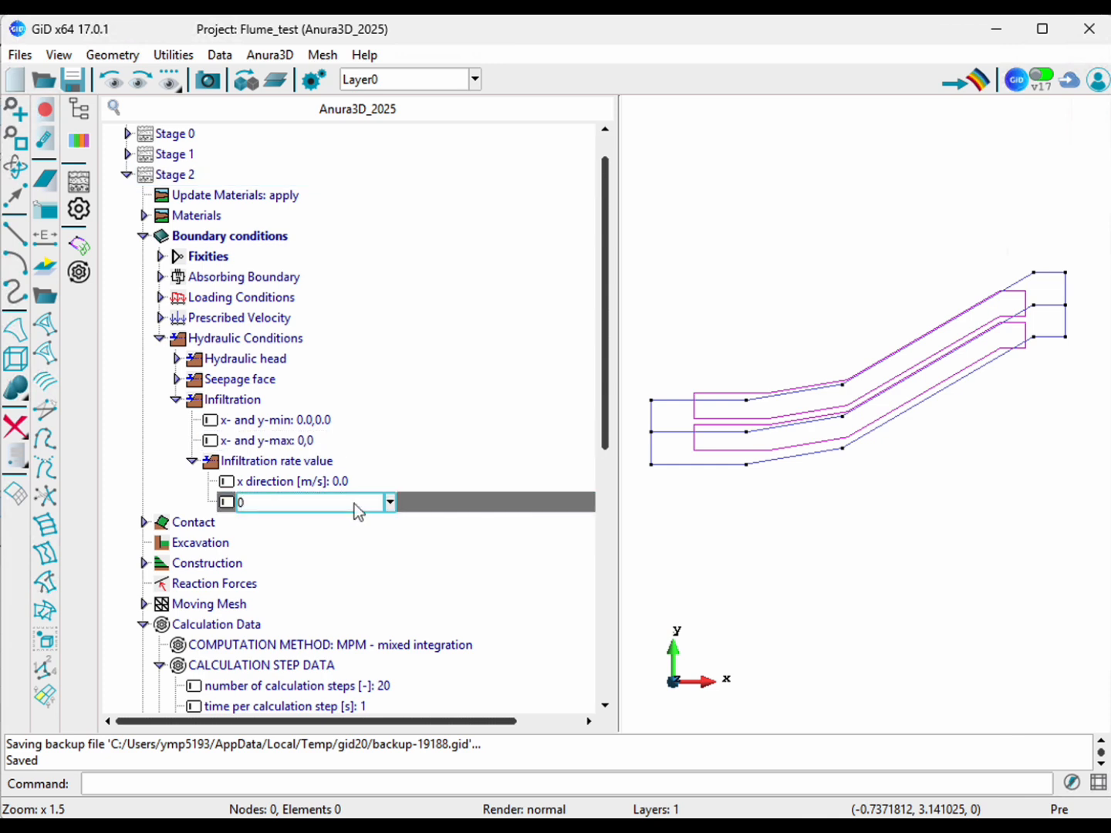
key("Return")
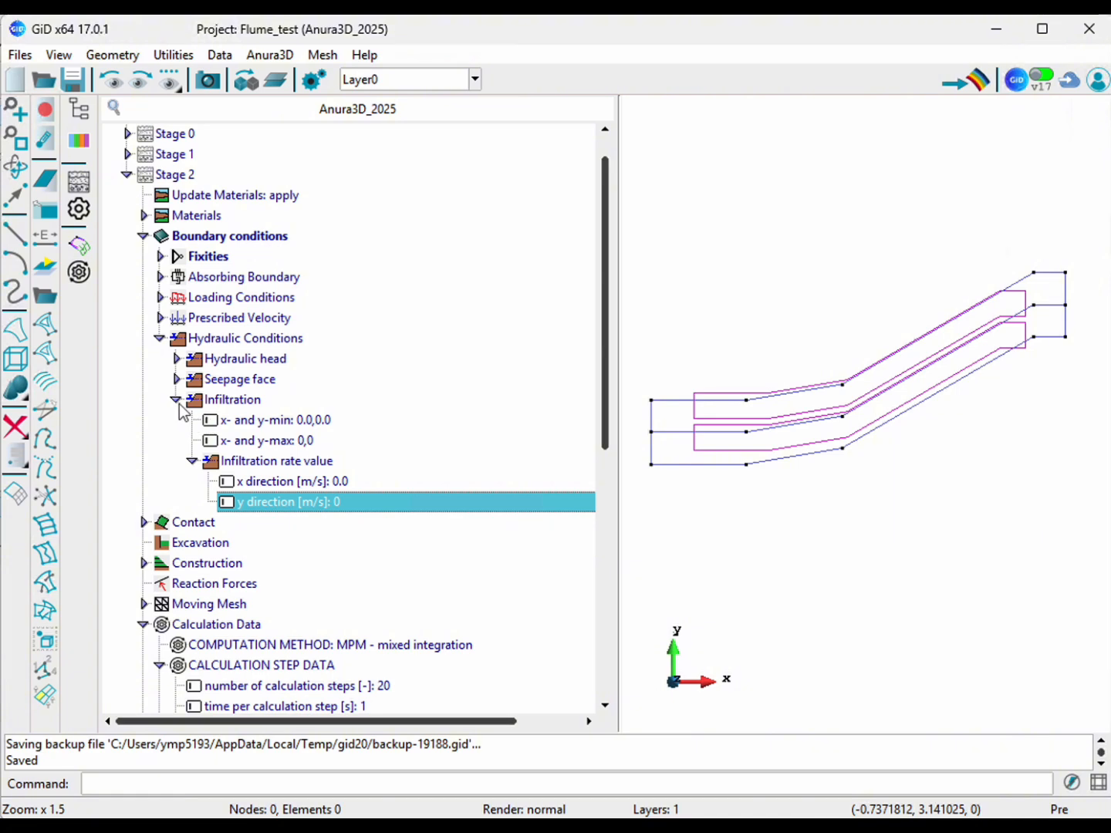
left_click(177, 403)
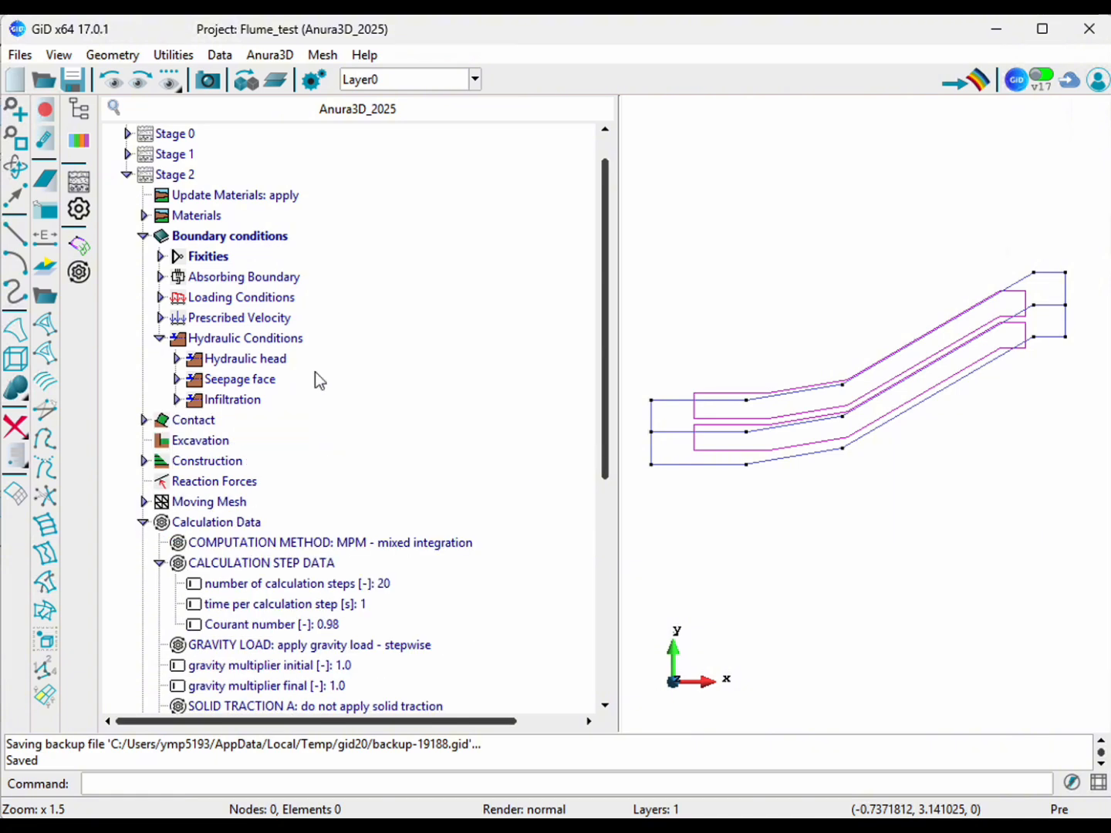
Step: Set the number of calculation steps in the Stage 2 calculation data to 31
left_click_drag(606, 307, 602, 446)
scroll(520, 391, "down", 5)
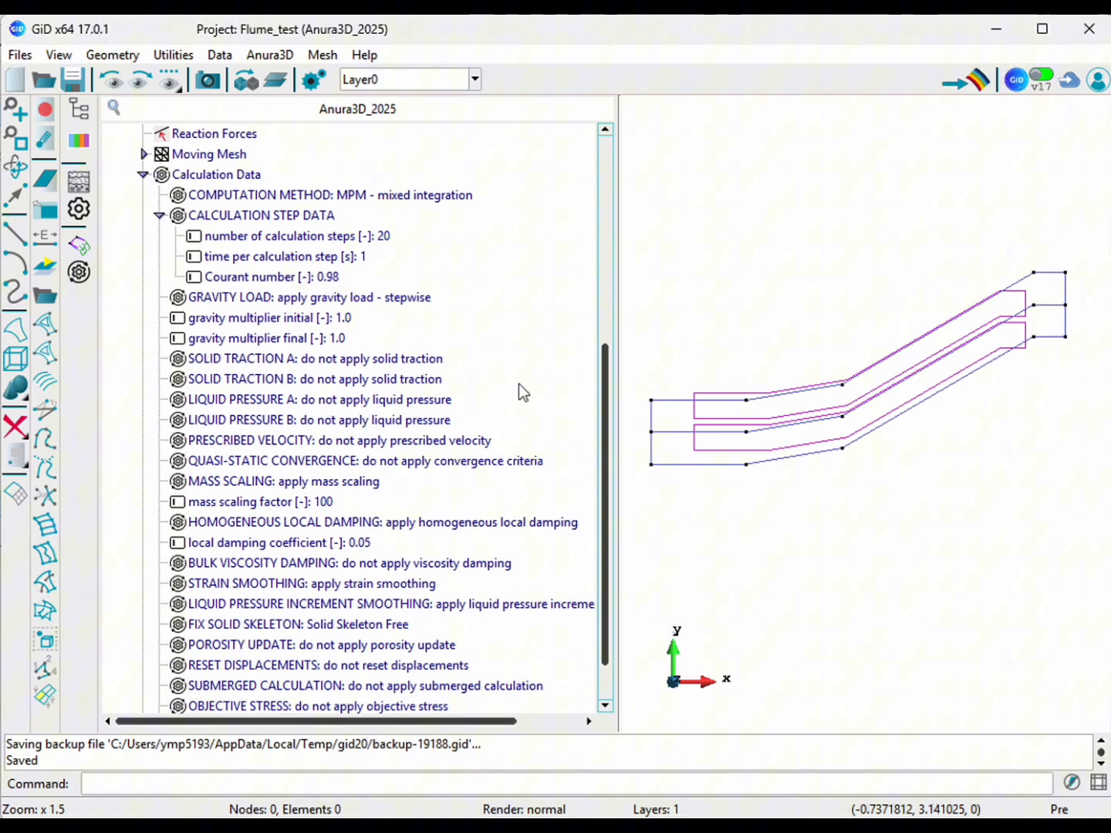
left_click(388, 240)
left_click(387, 240)
type("31")
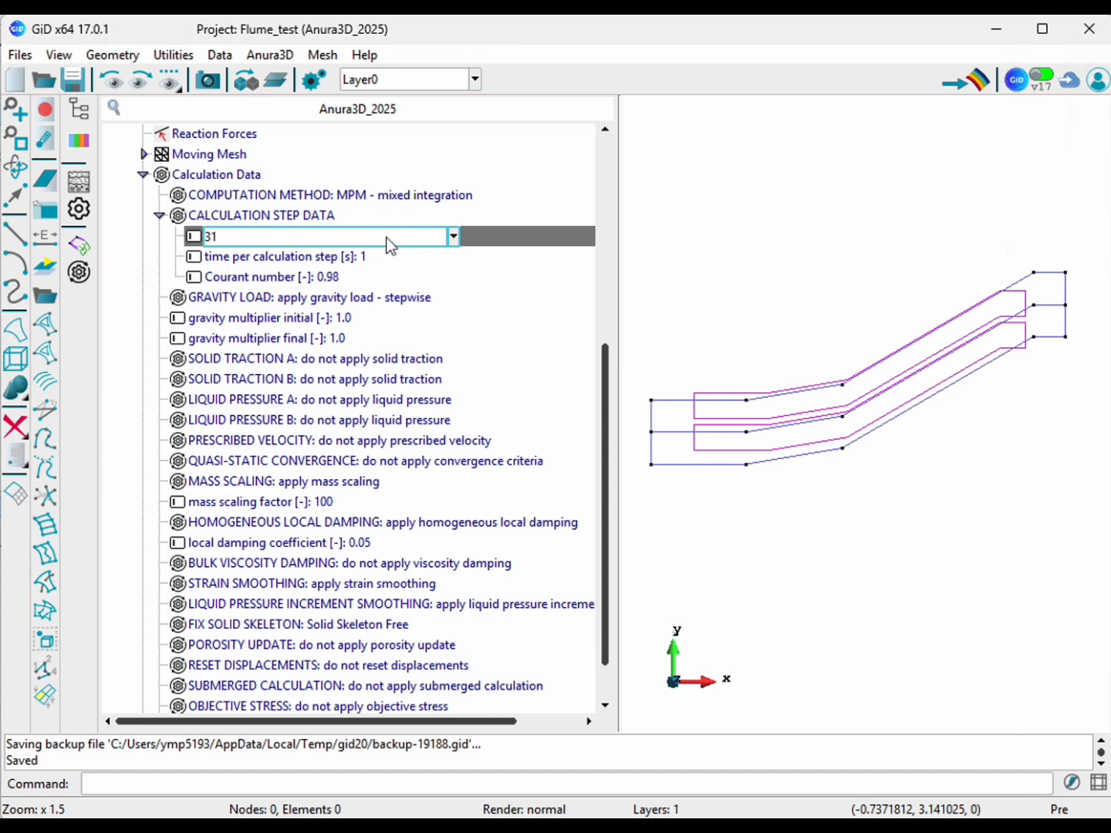
key("Return")
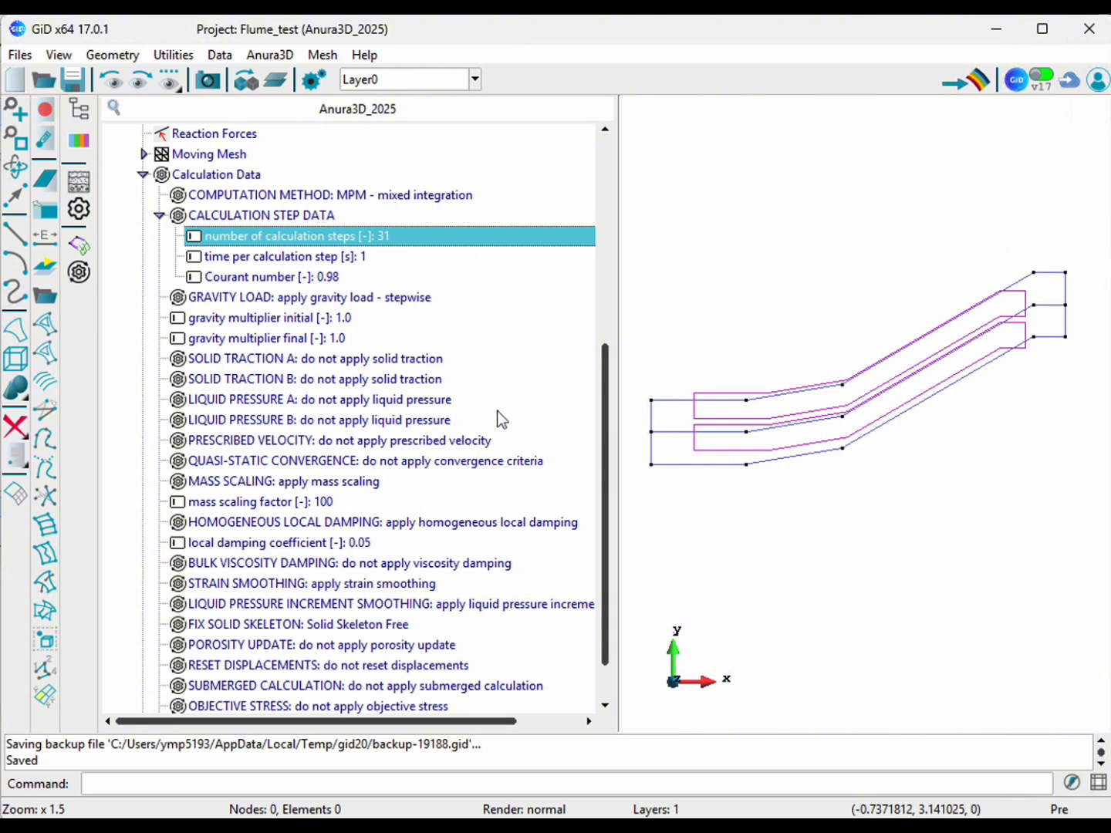
left_click_drag(607, 377, 607, 505)
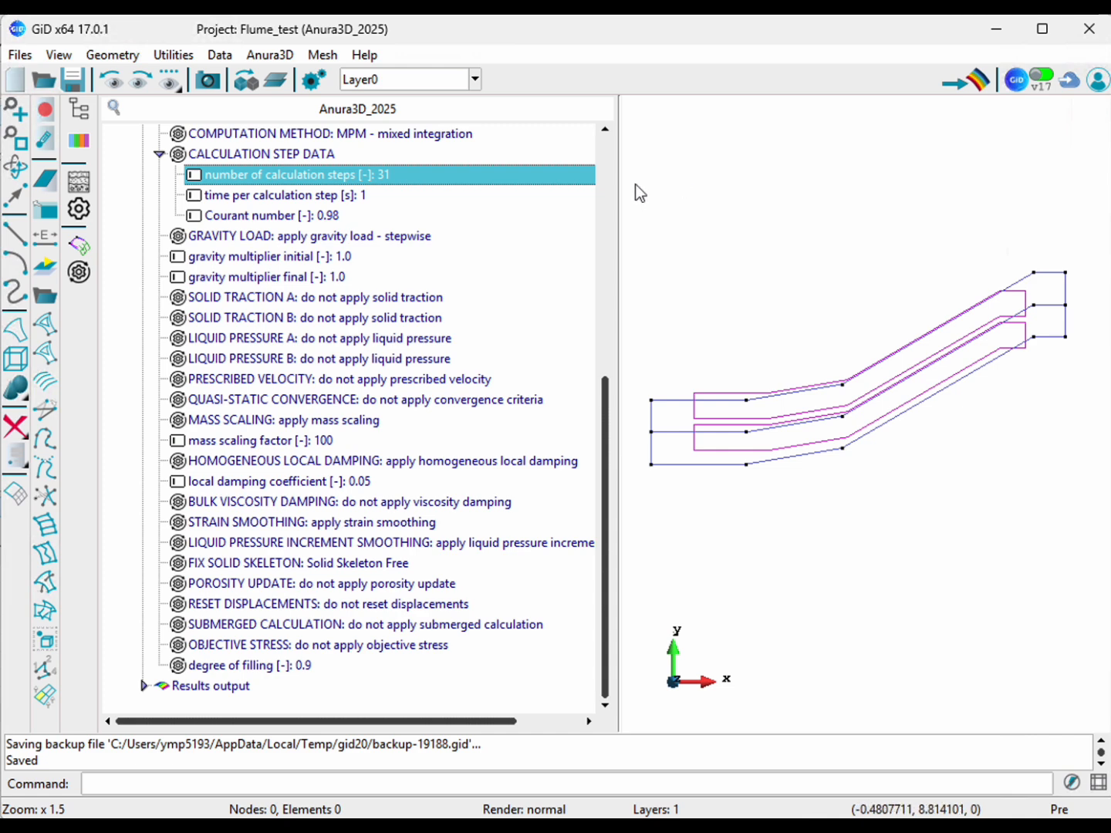
left_click_drag(620, 182, 384, 225)
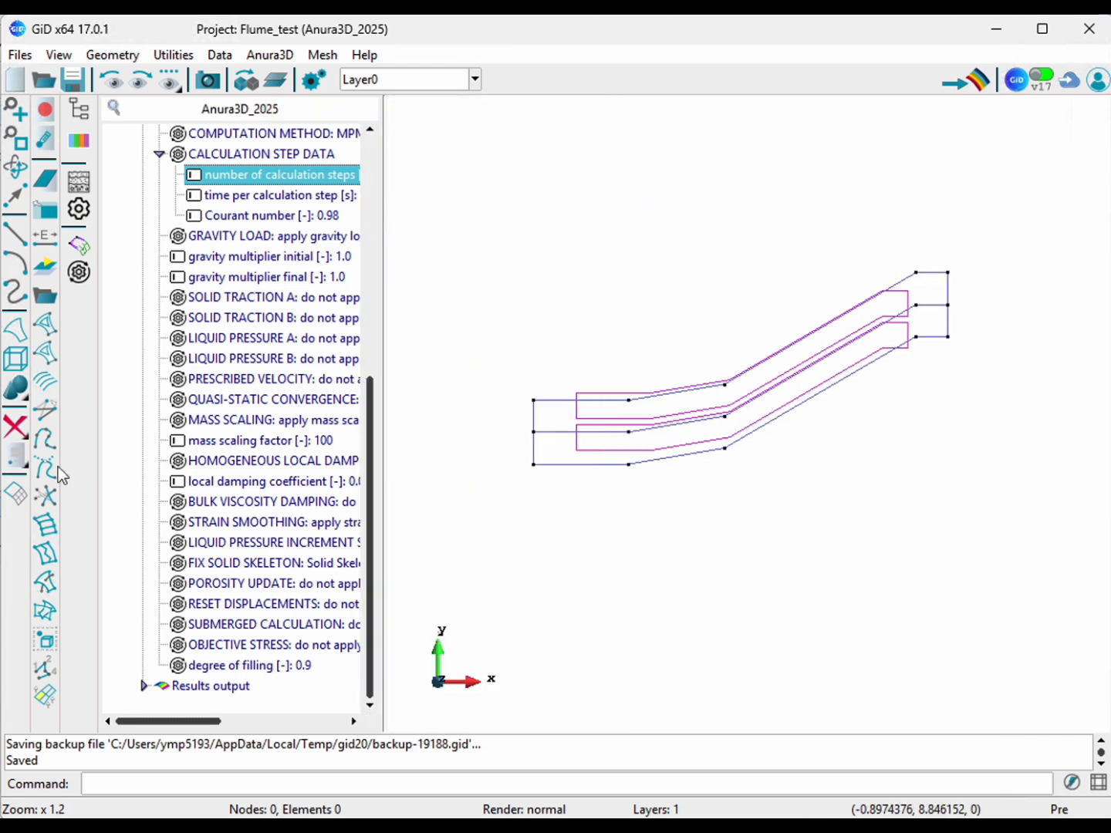
left_click(321, 56)
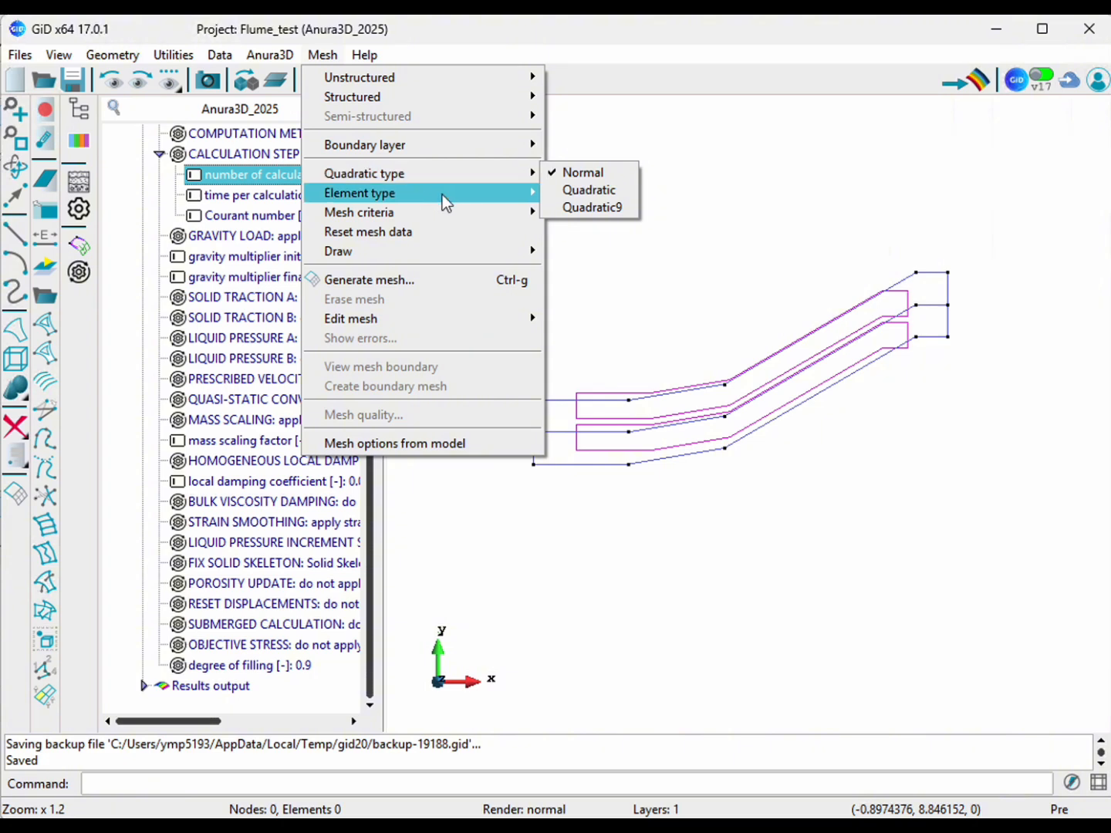
mouse_move(442, 195)
left_click(616, 249)
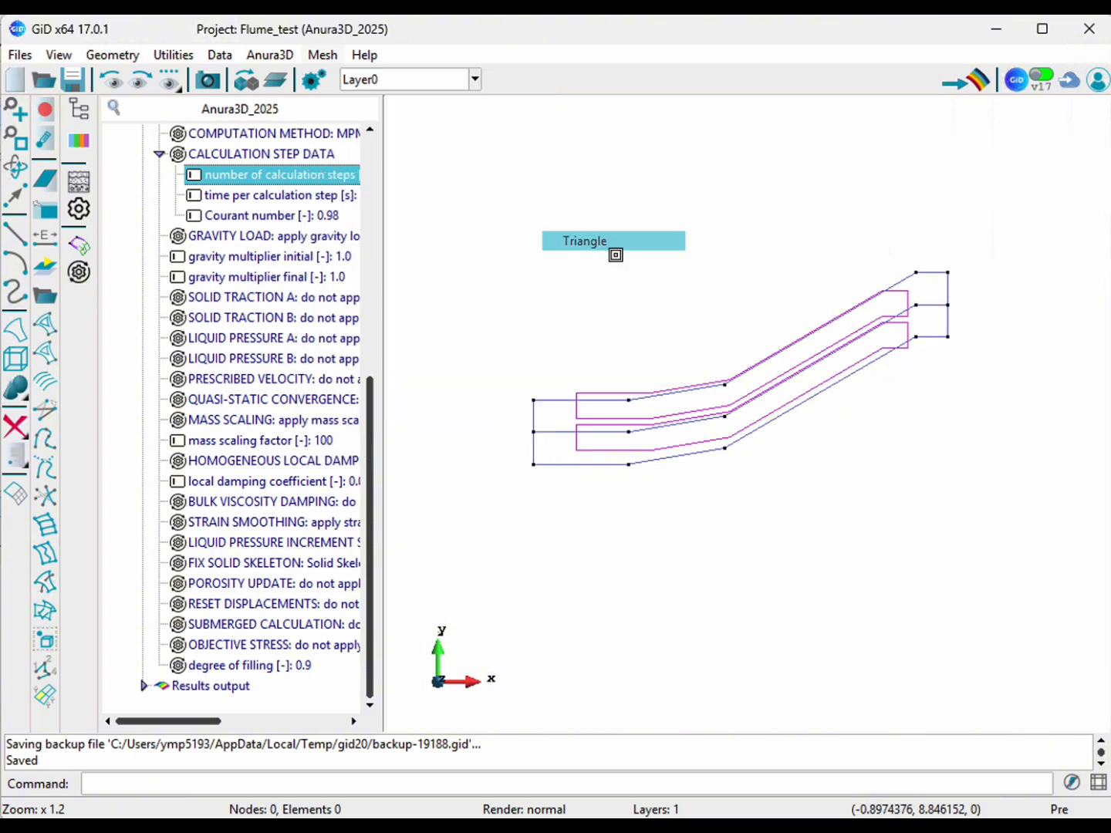
left_click(491, 507)
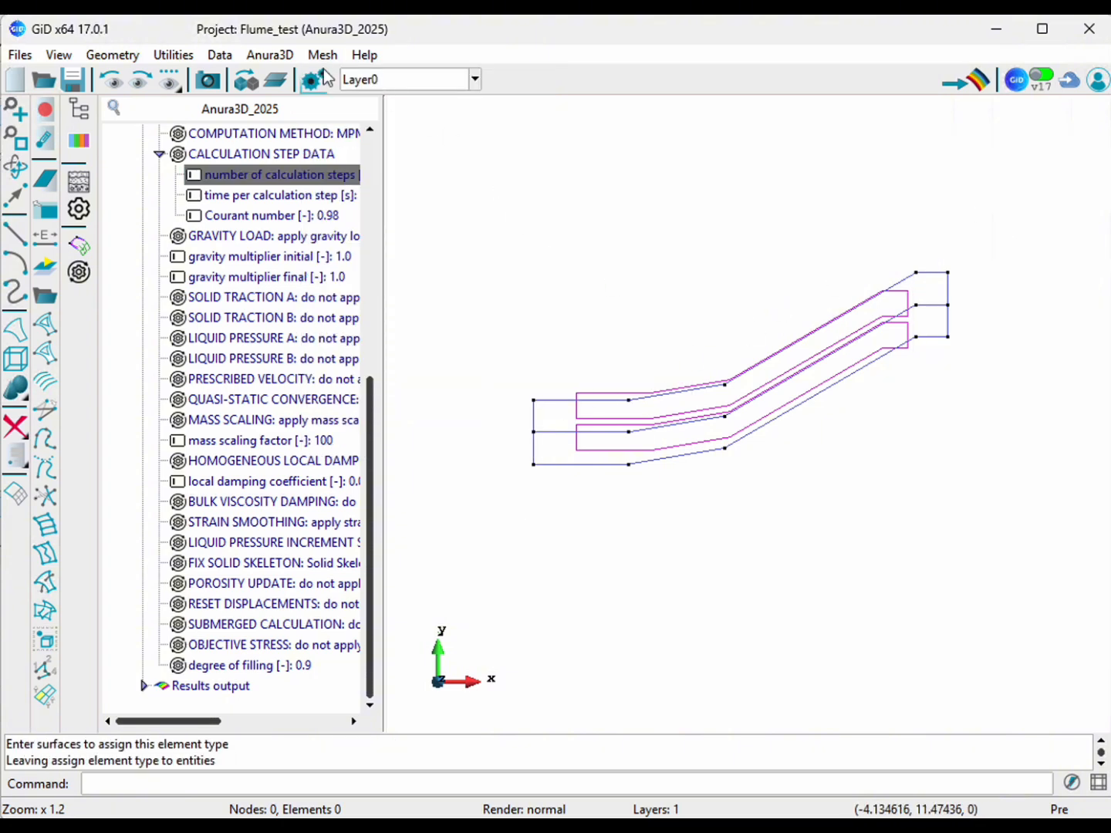
Step: Assign the Triangle mesh element type to both slope surfaces
left_click(323, 55)
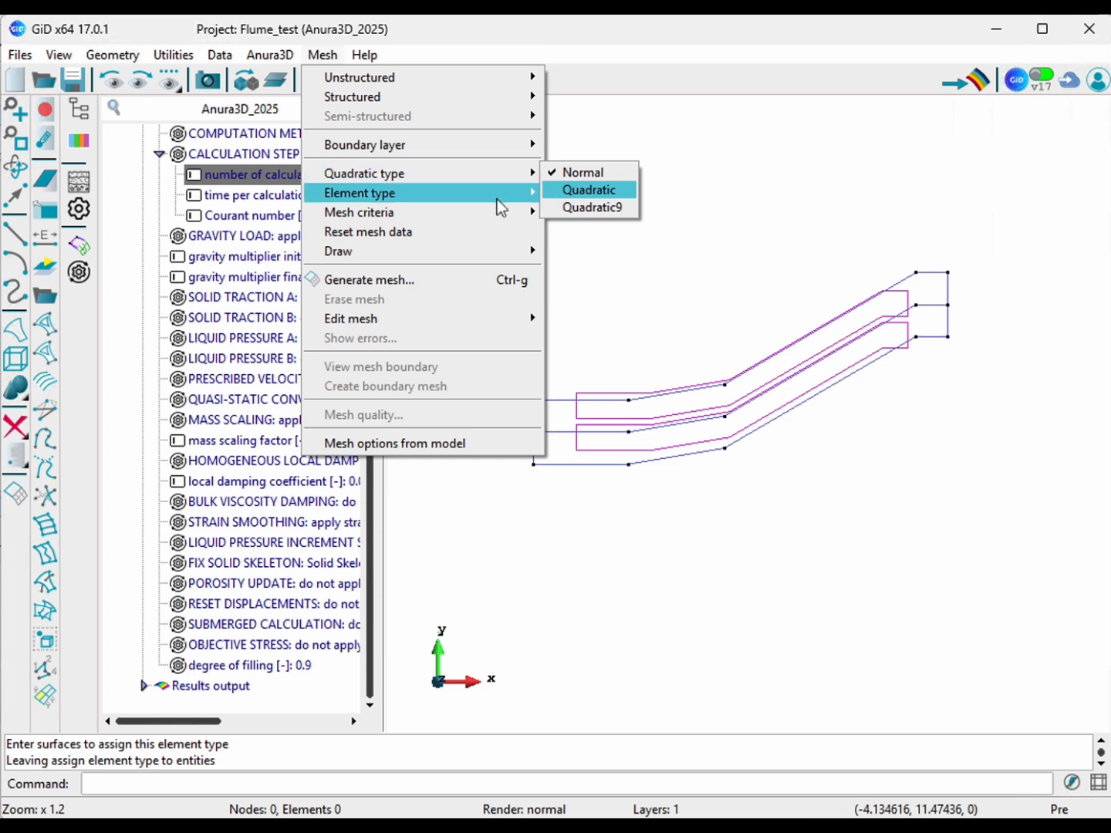
mouse_move(496, 198)
left_click(579, 245)
left_click(489, 530)
left_click(961, 235)
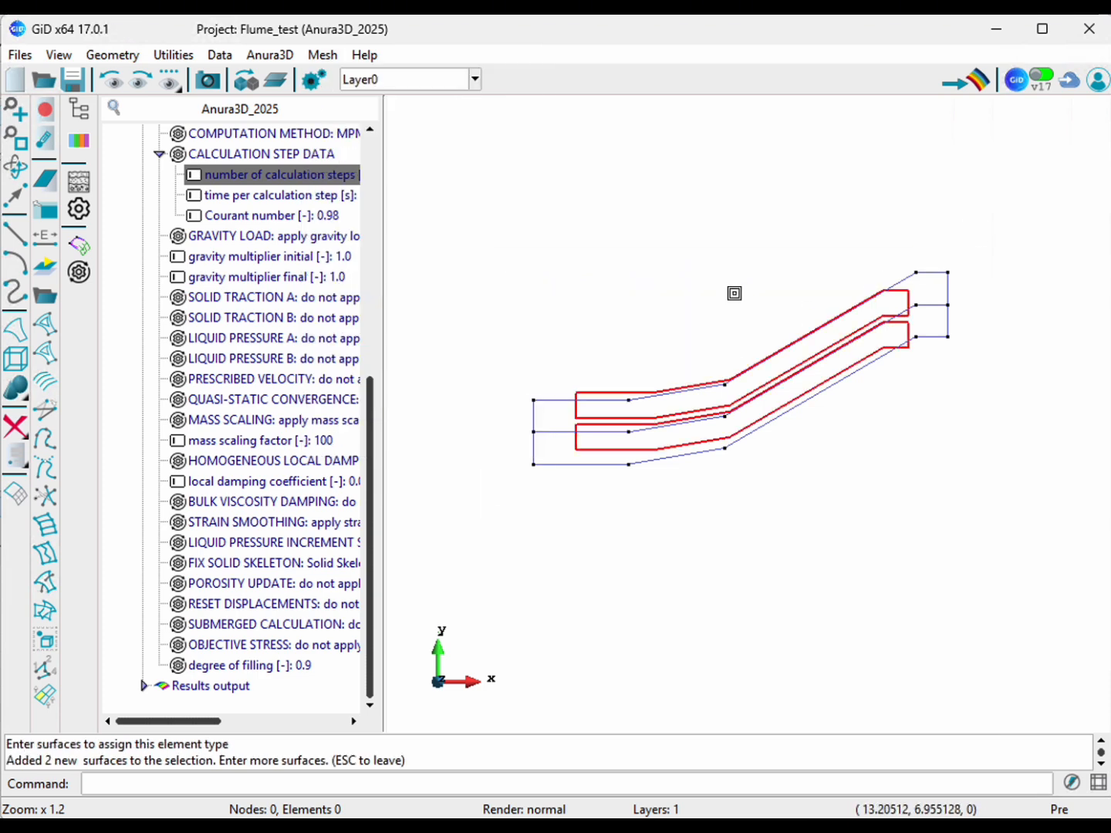
key("Escape")
Step: Generate the mesh with an element size of 0.2 and view it
left_click(322, 54)
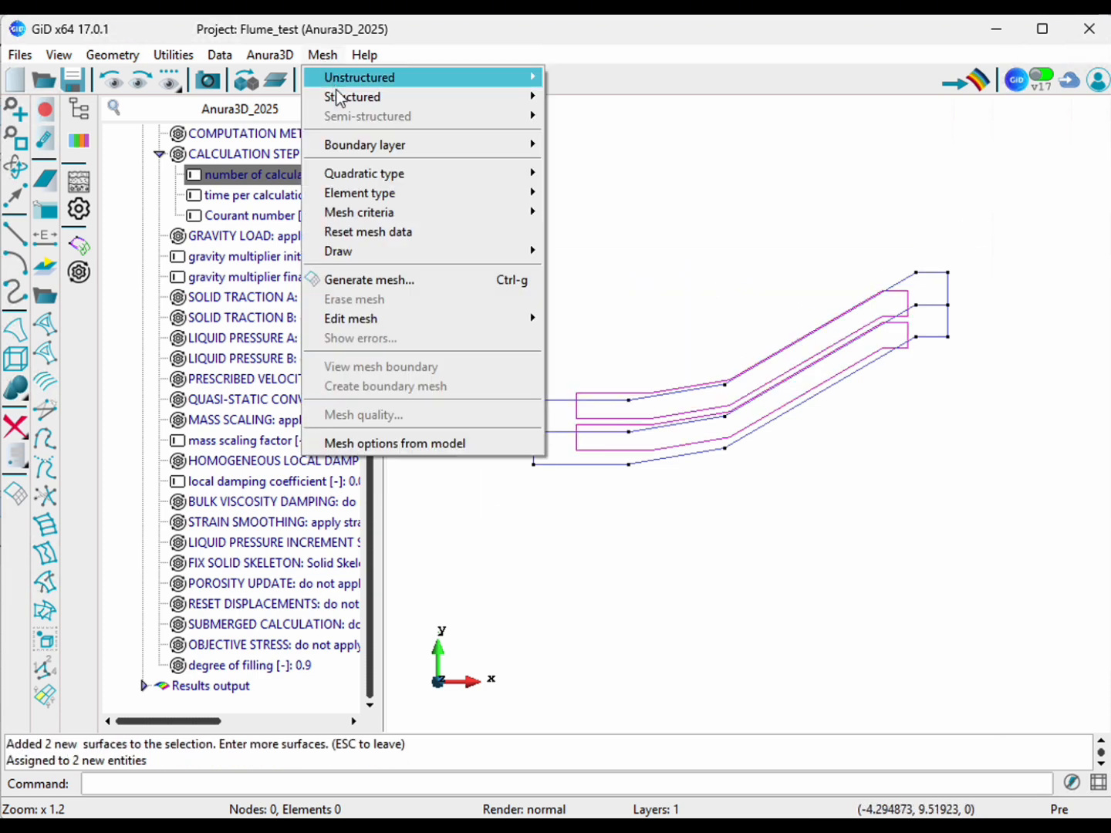
left_click(353, 279)
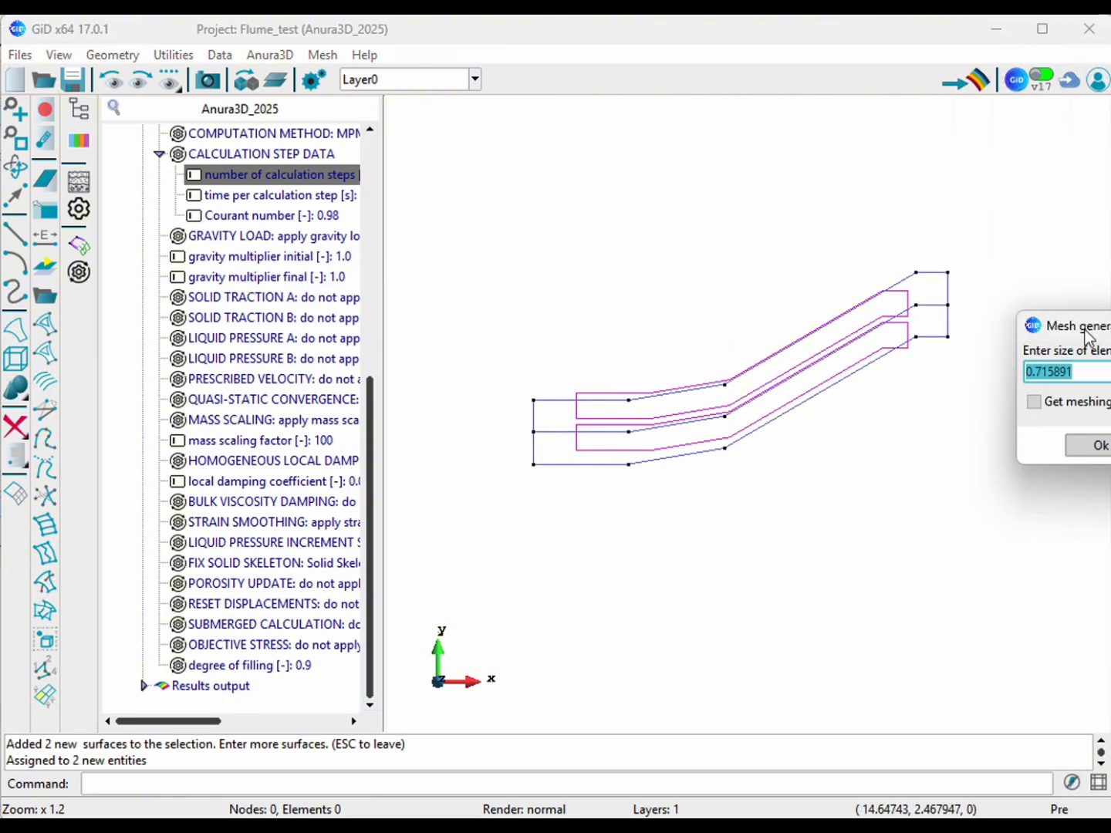
left_click_drag(1060, 326, 609, 289)
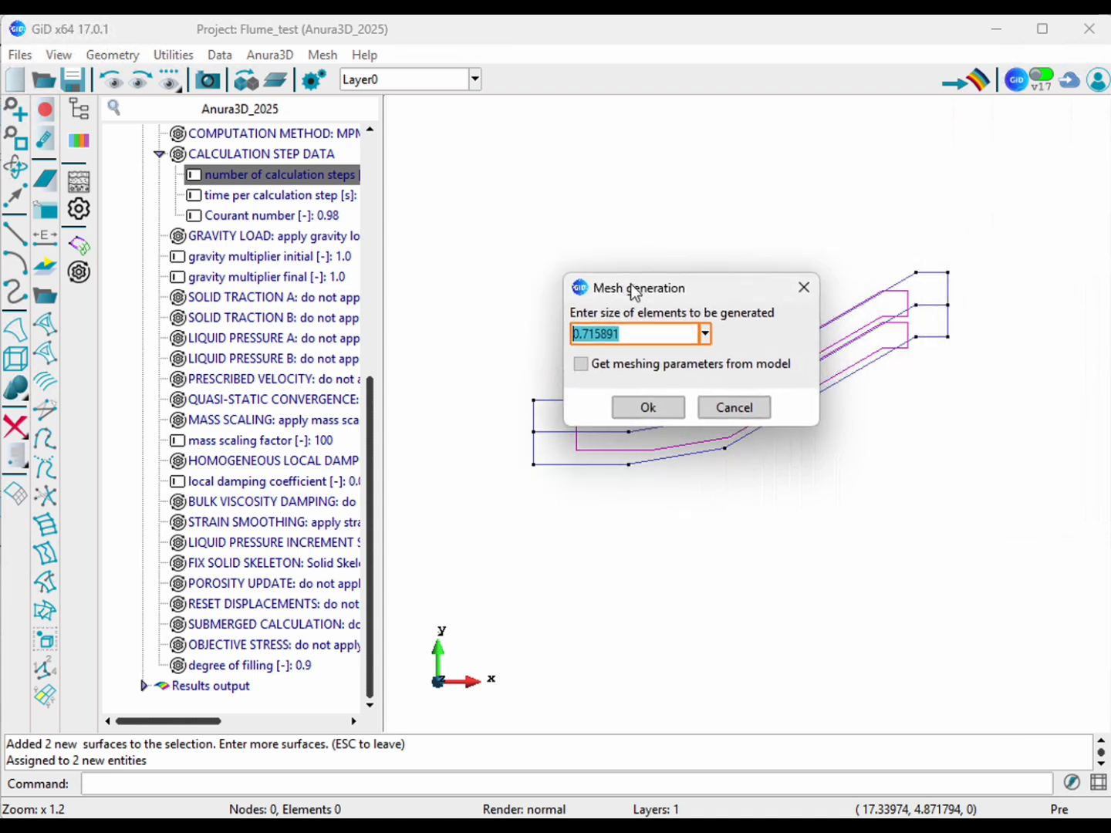
type("0.2")
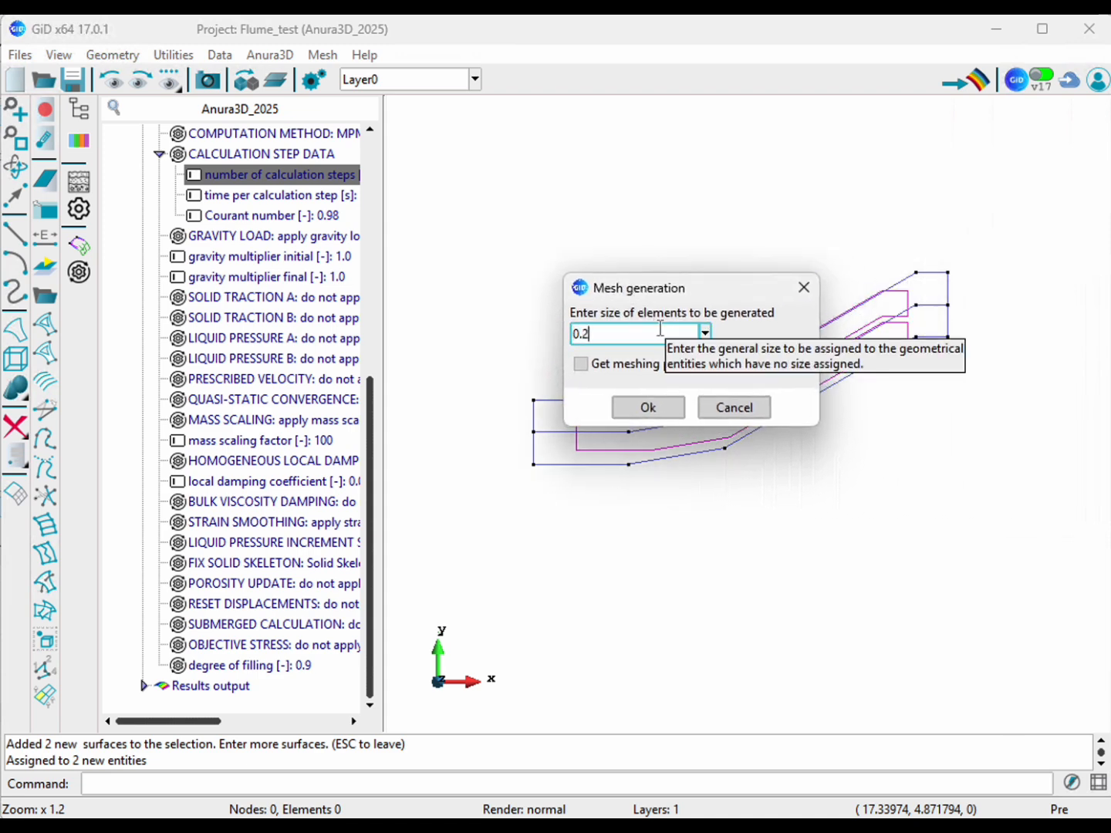
key("Return")
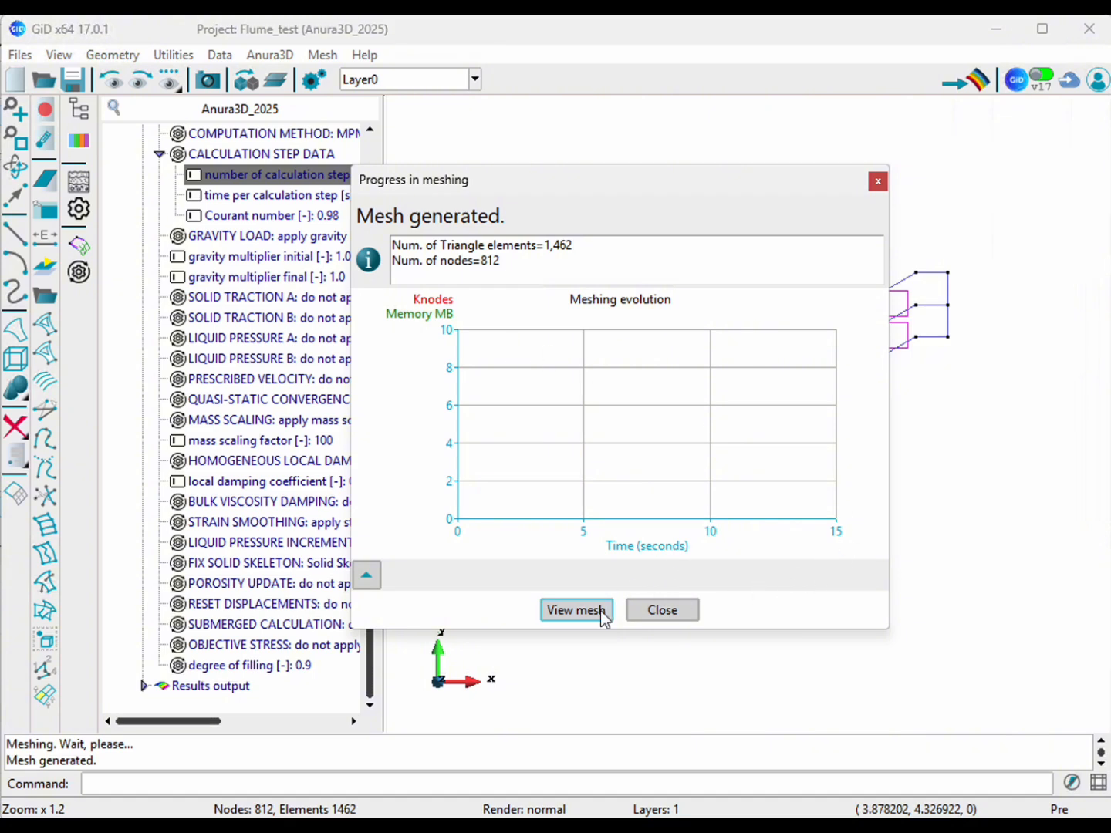
left_click(576, 609)
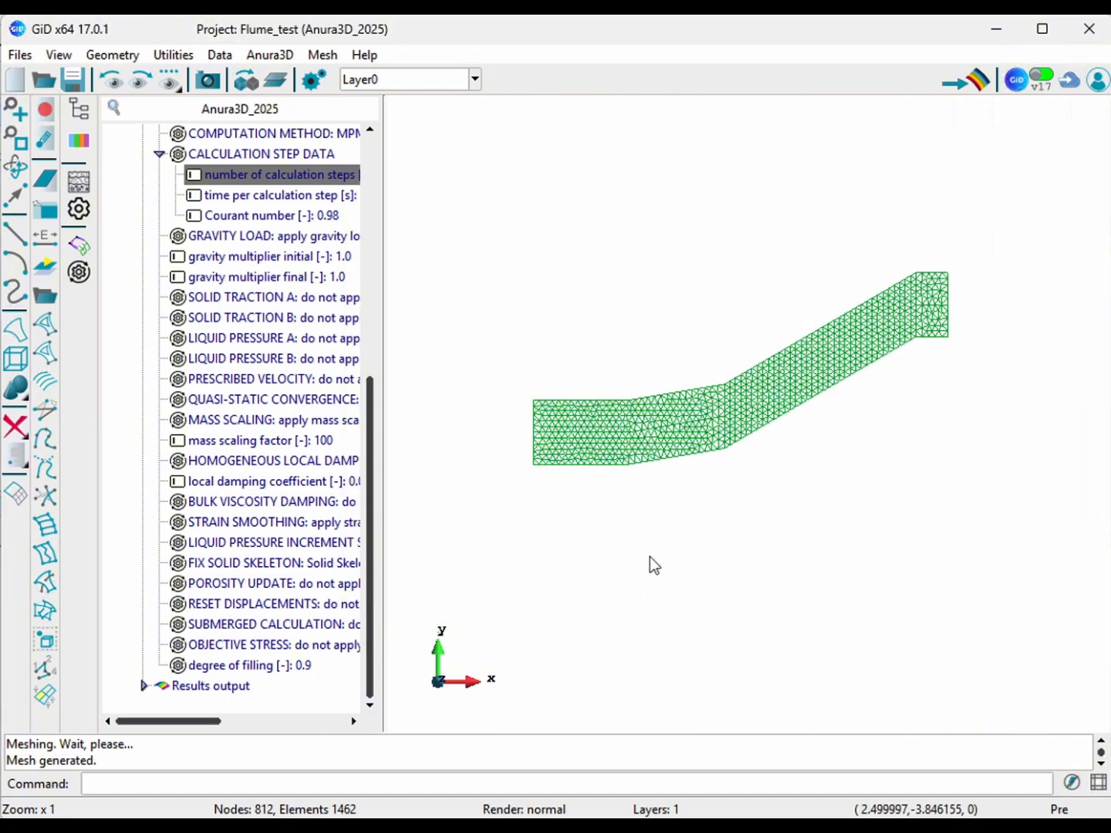
scroll(605, 411, "down", 1)
scroll(668, 427, "up", 3)
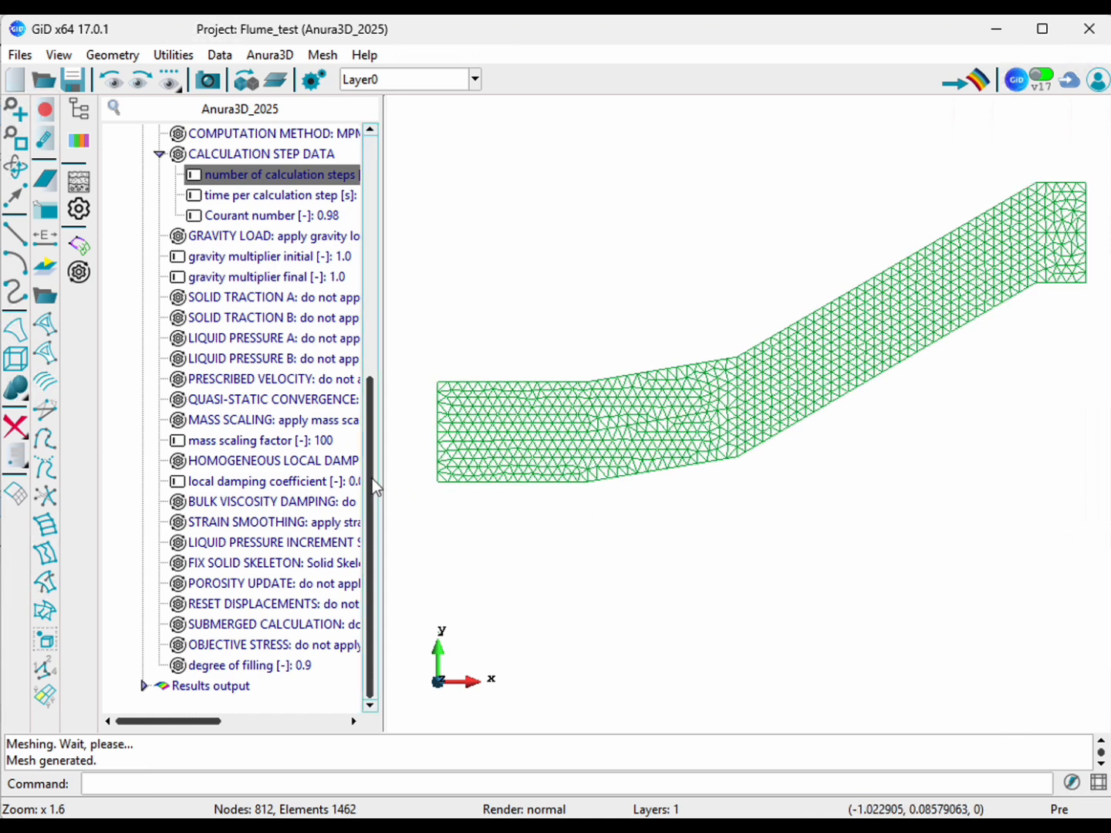
Step: Set the number of output MPs per element to 1 in Stage 0's Material Point Output
left_click_drag(371, 479, 384, 146)
left_click(130, 217)
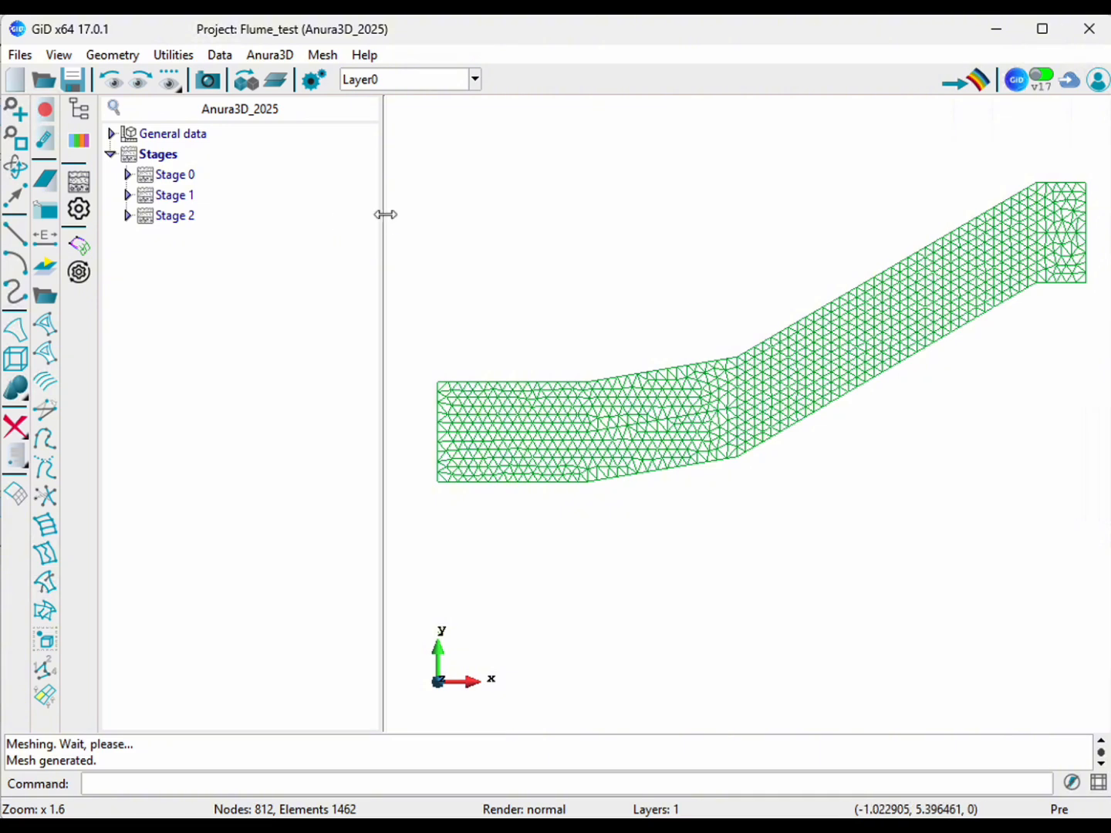
left_click_drag(385, 213, 473, 217)
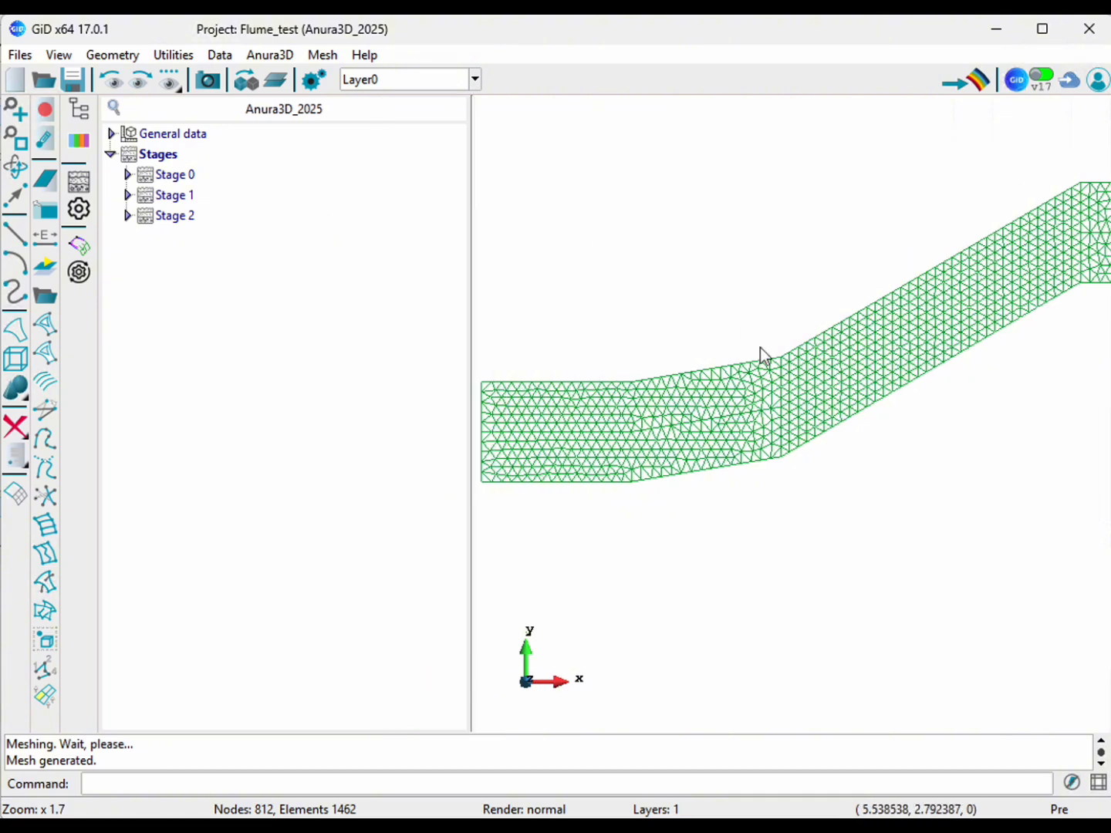
scroll(794, 367, "down", 2)
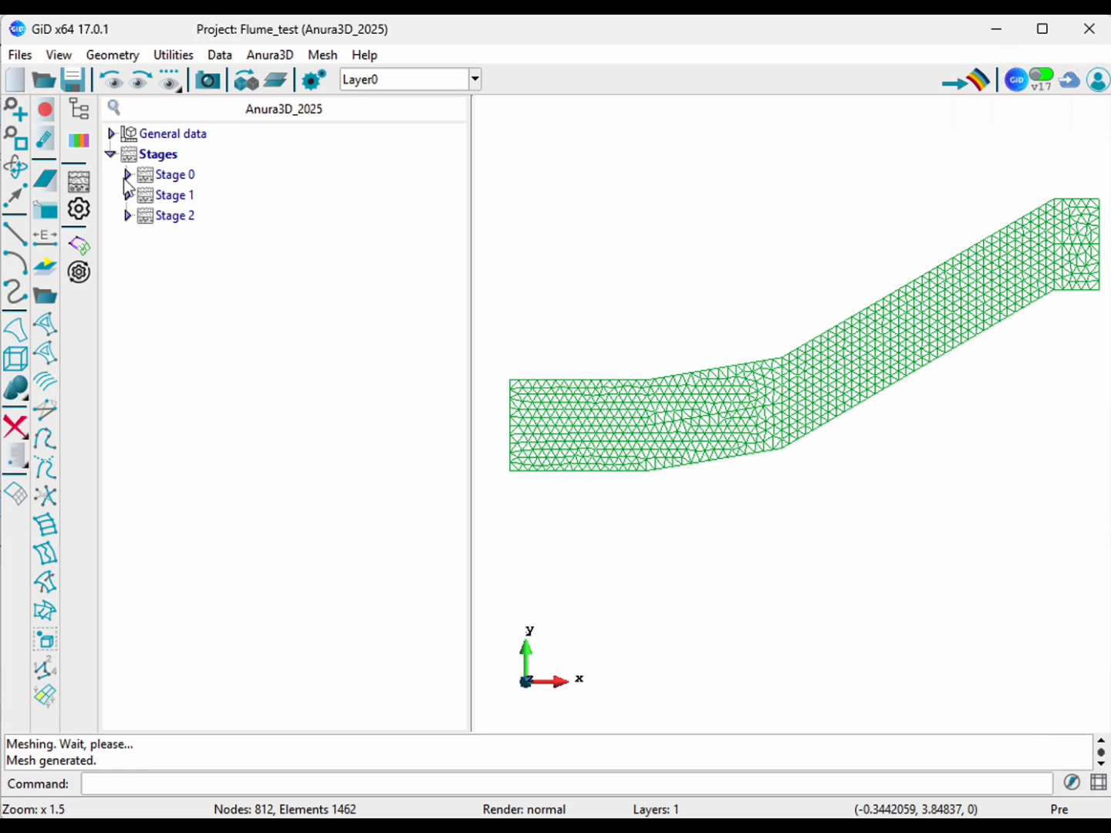
left_click(127, 176)
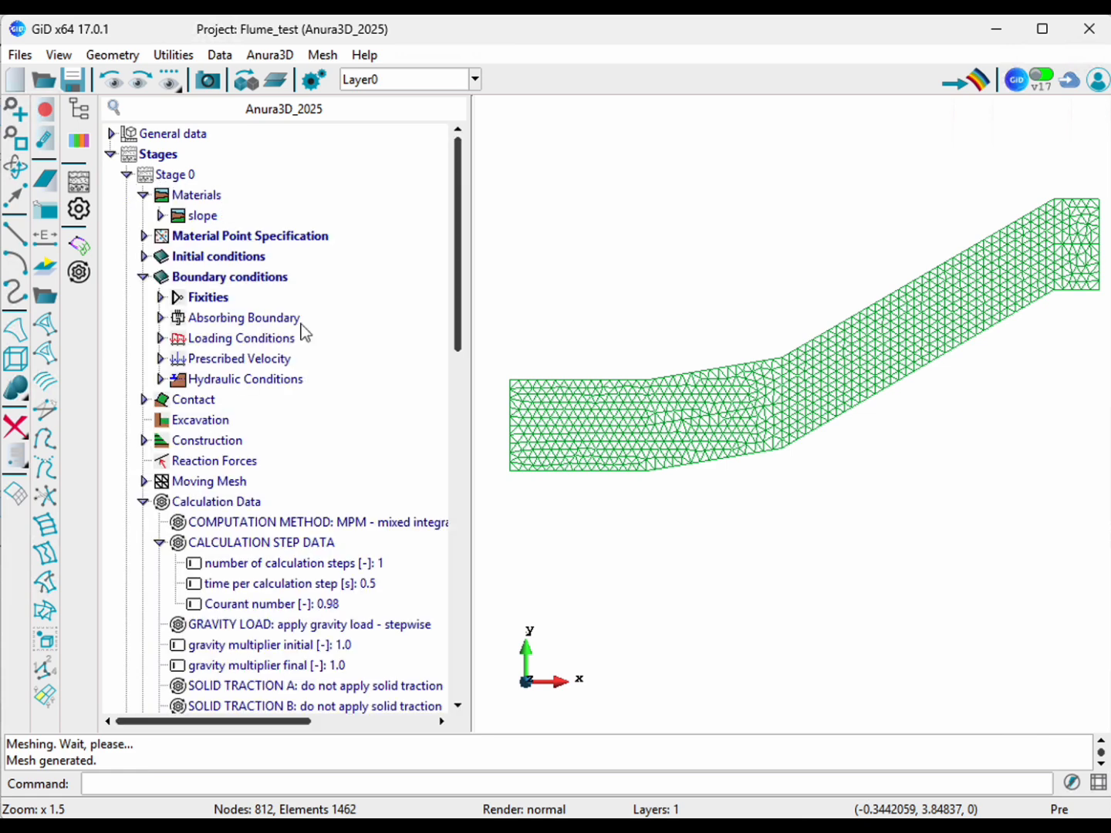
left_click_drag(464, 299, 480, 658)
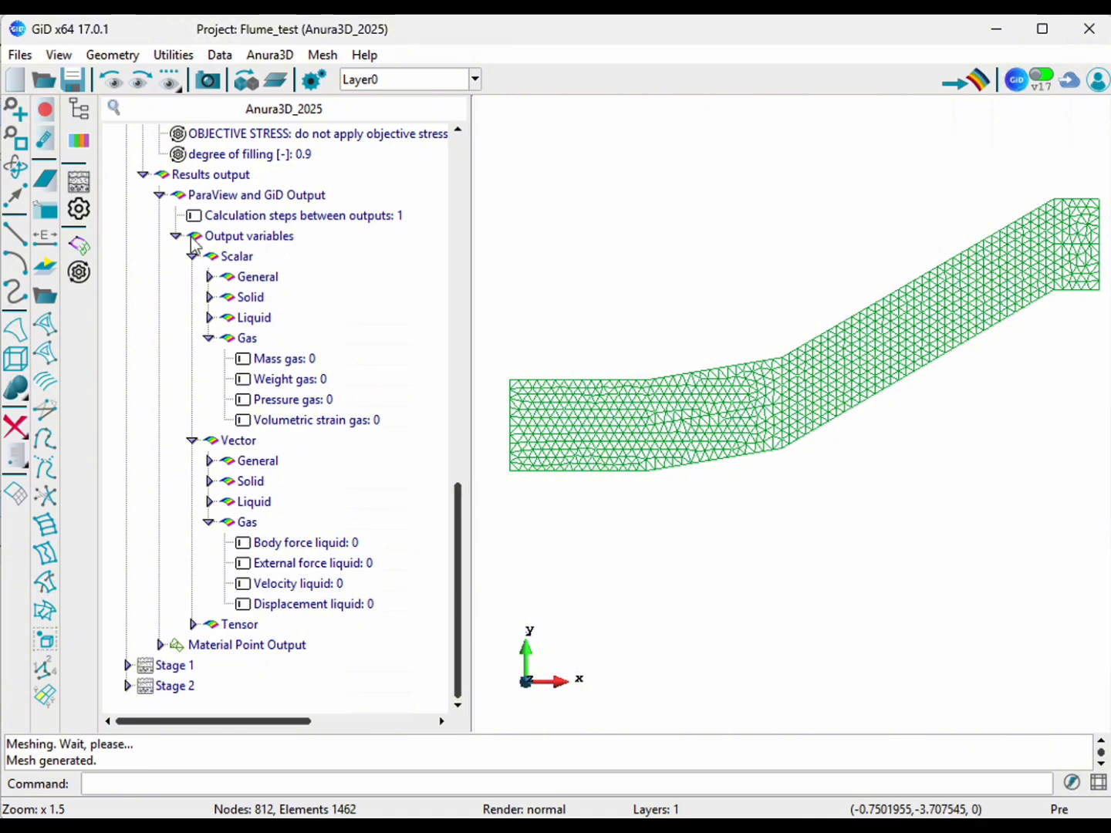
left_click(160, 197)
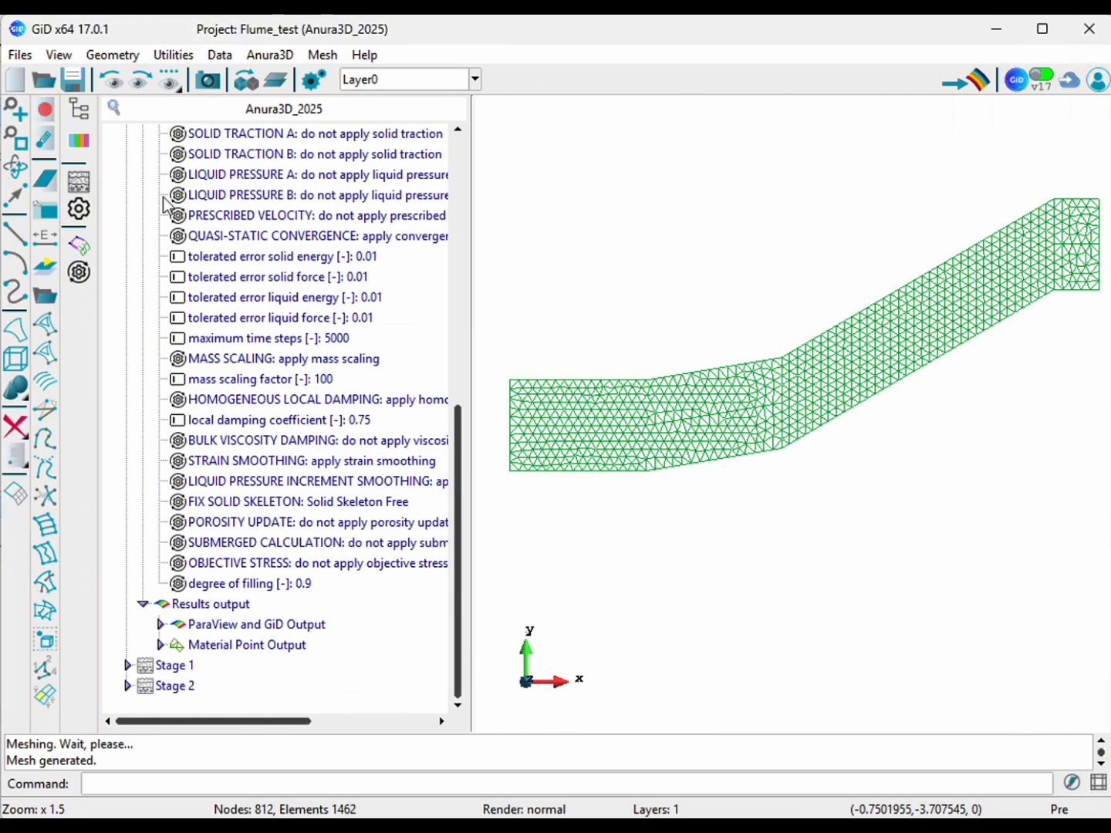
left_click(162, 646)
scroll(454, 439, "down", 2)
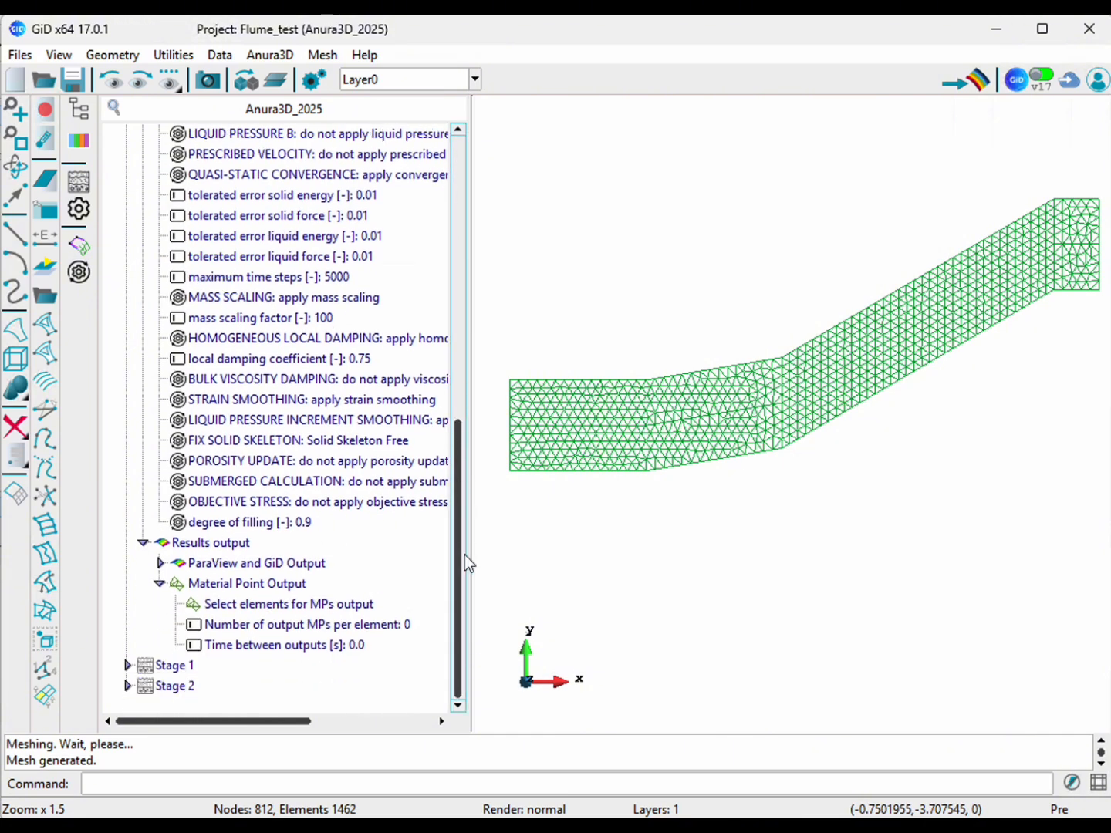
left_click(396, 629)
left_click(440, 626)
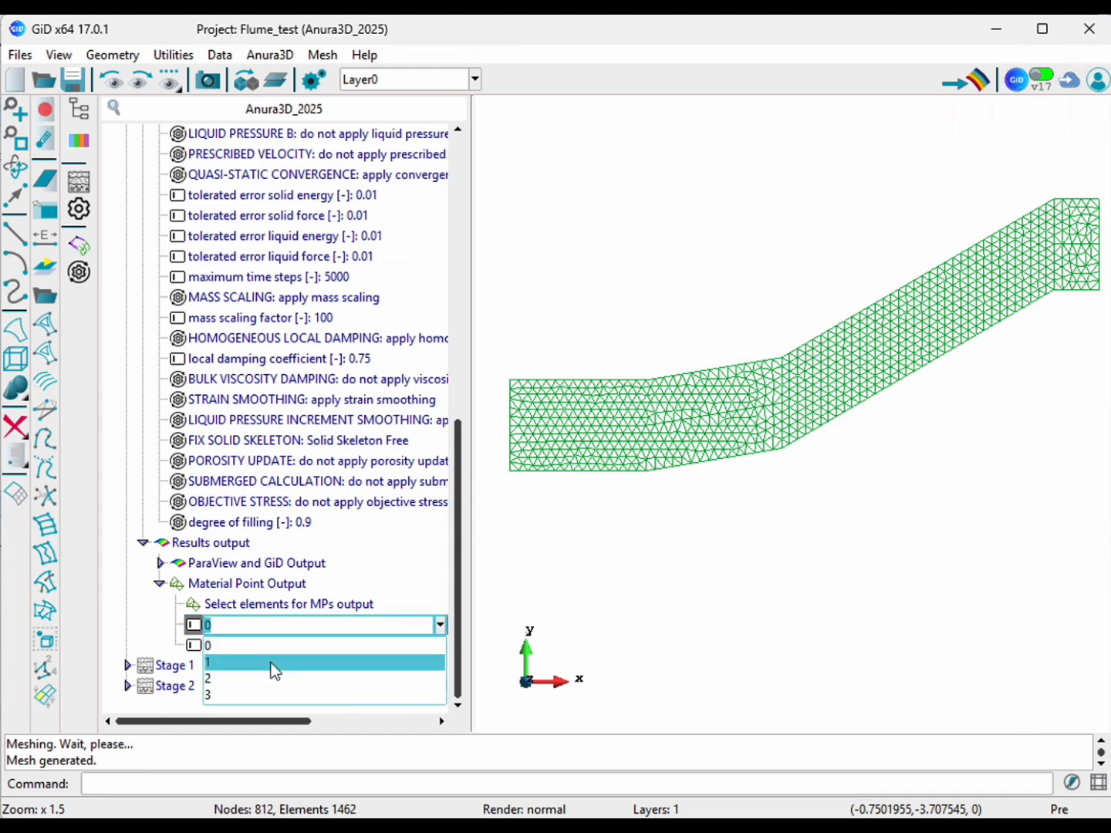
left_click(270, 663)
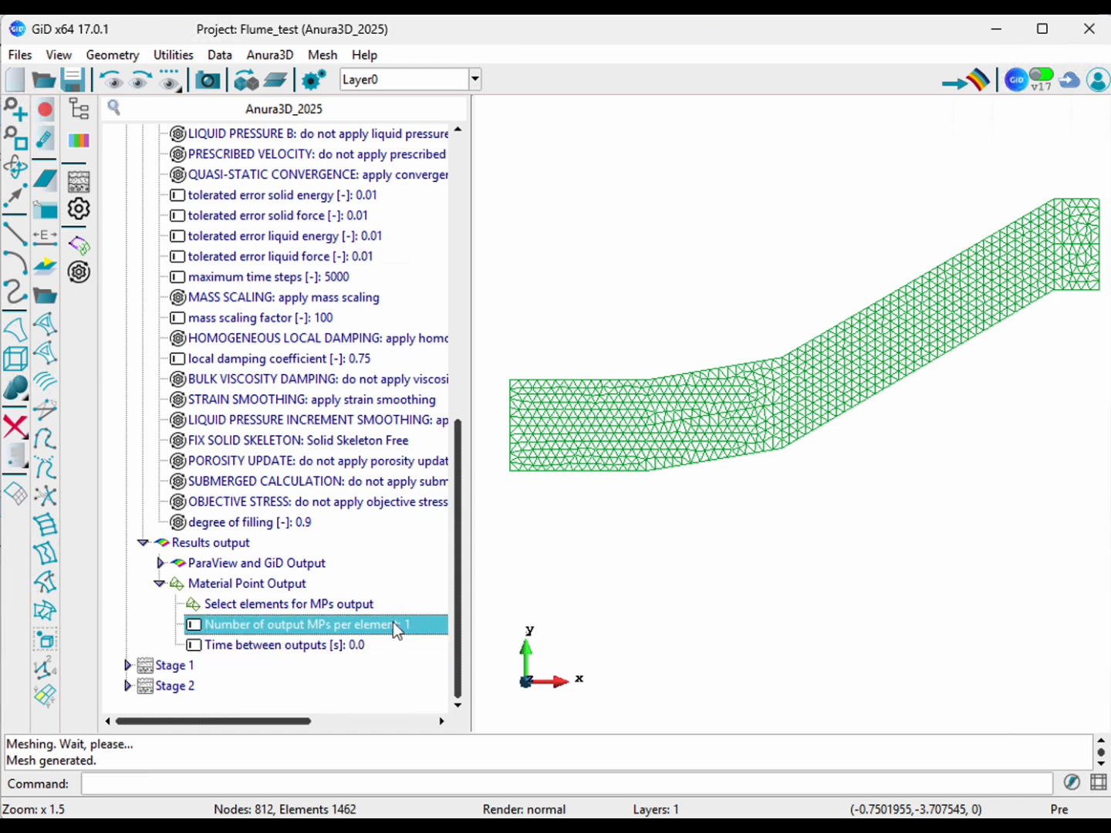
Step: Assign one mesh element midway along the inclined part of the slope to the Stage 0 MPs output selection
left_click(307, 607)
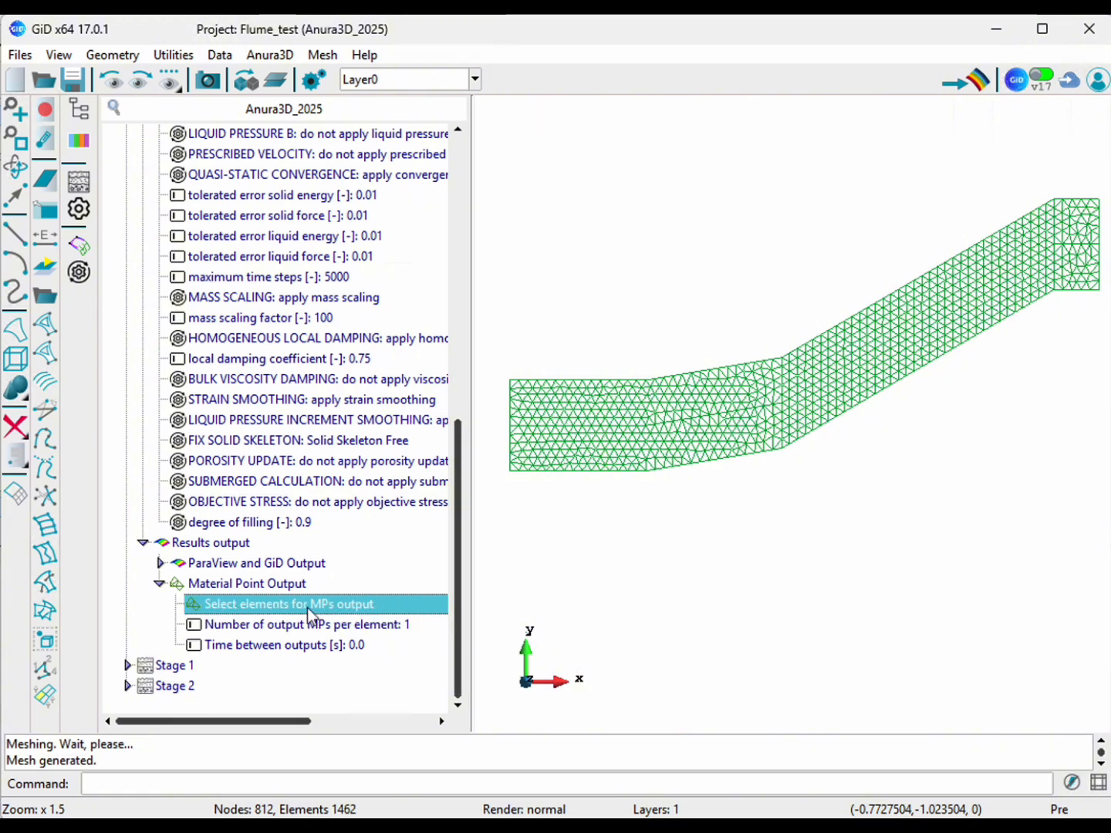
left_click(427, 679)
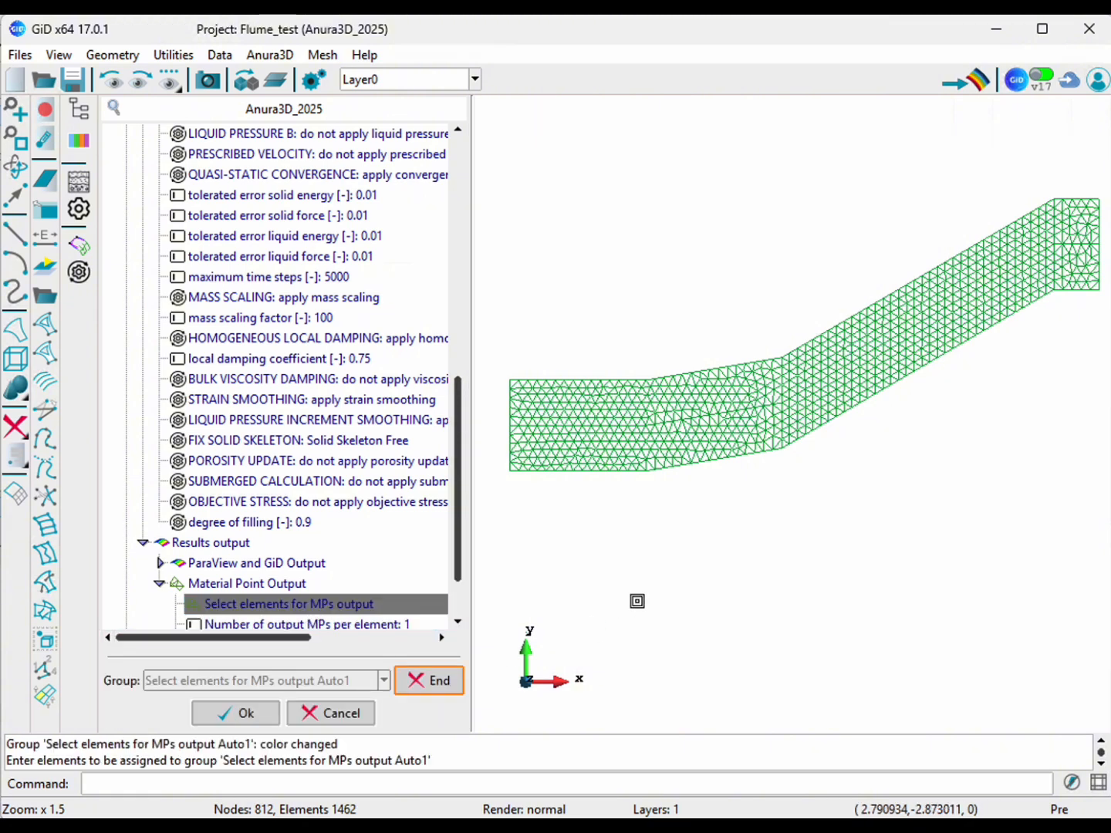
left_click(964, 304)
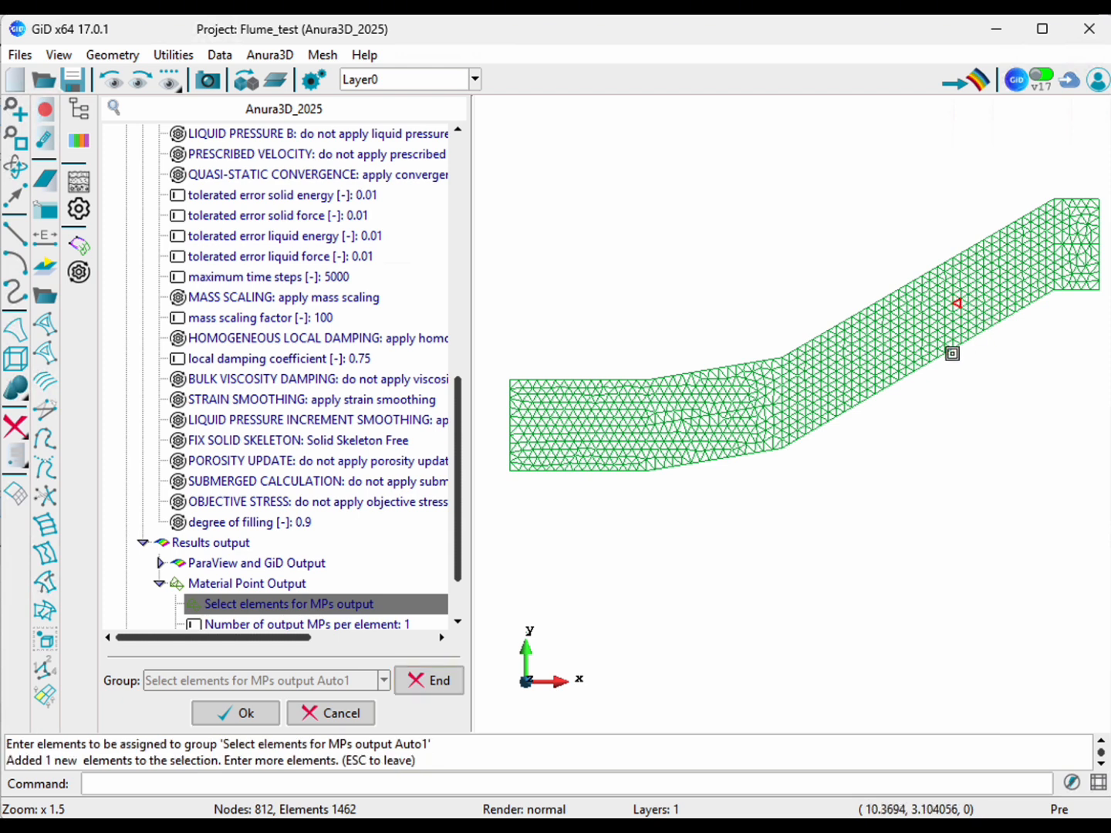
key("Escape")
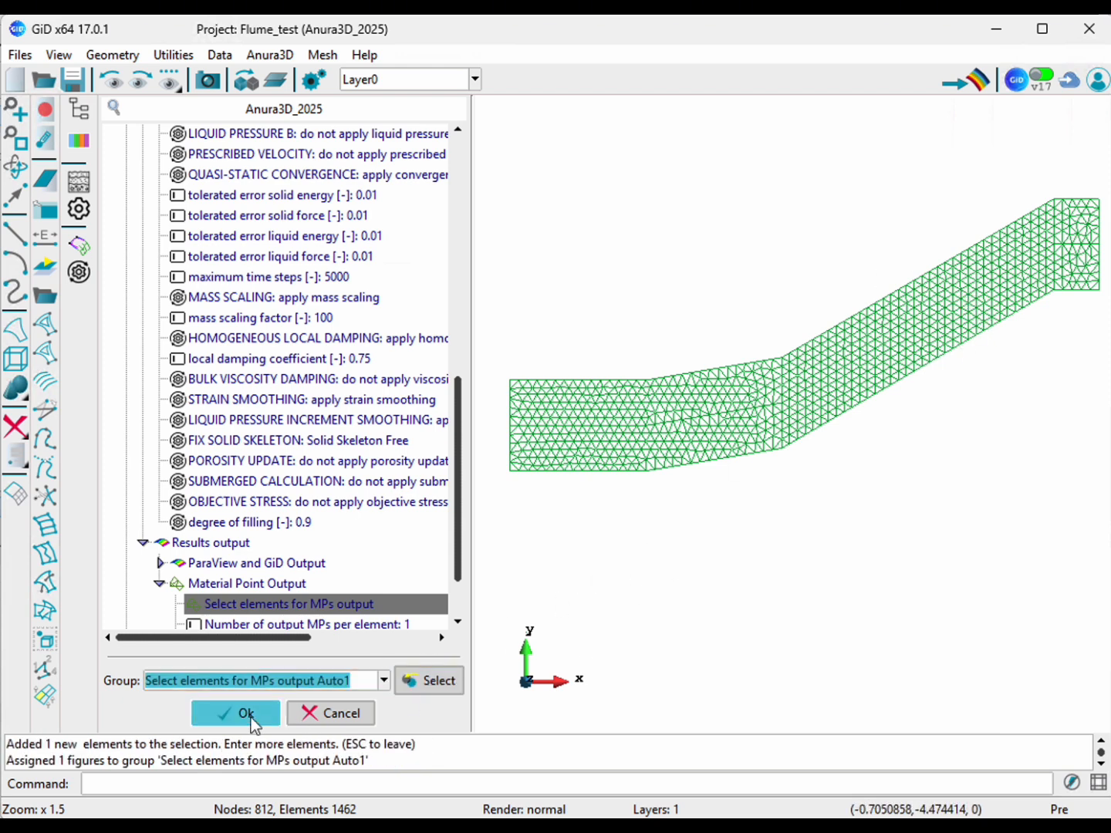
left_click(251, 718)
Step: Draw the Stage 0 MPs output group on the model to check which element is assigned, and finish the display
right_click(262, 604)
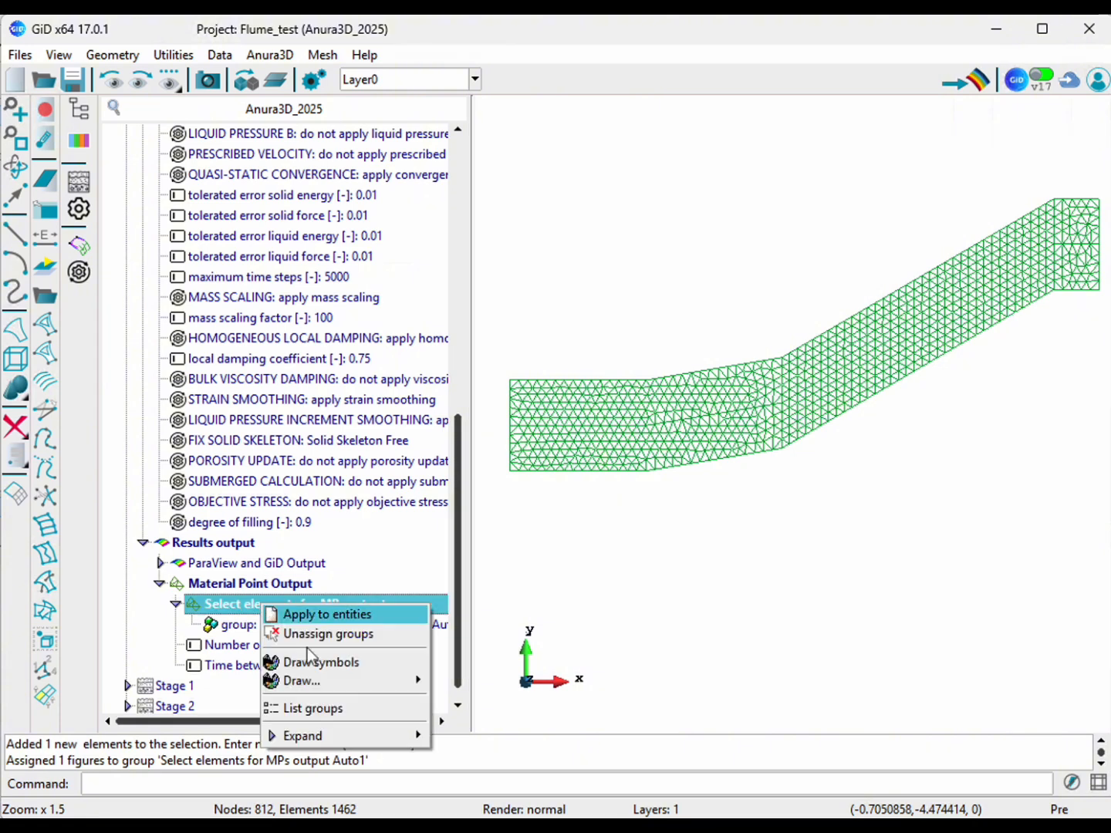
mouse_move(323, 683)
left_click(530, 694)
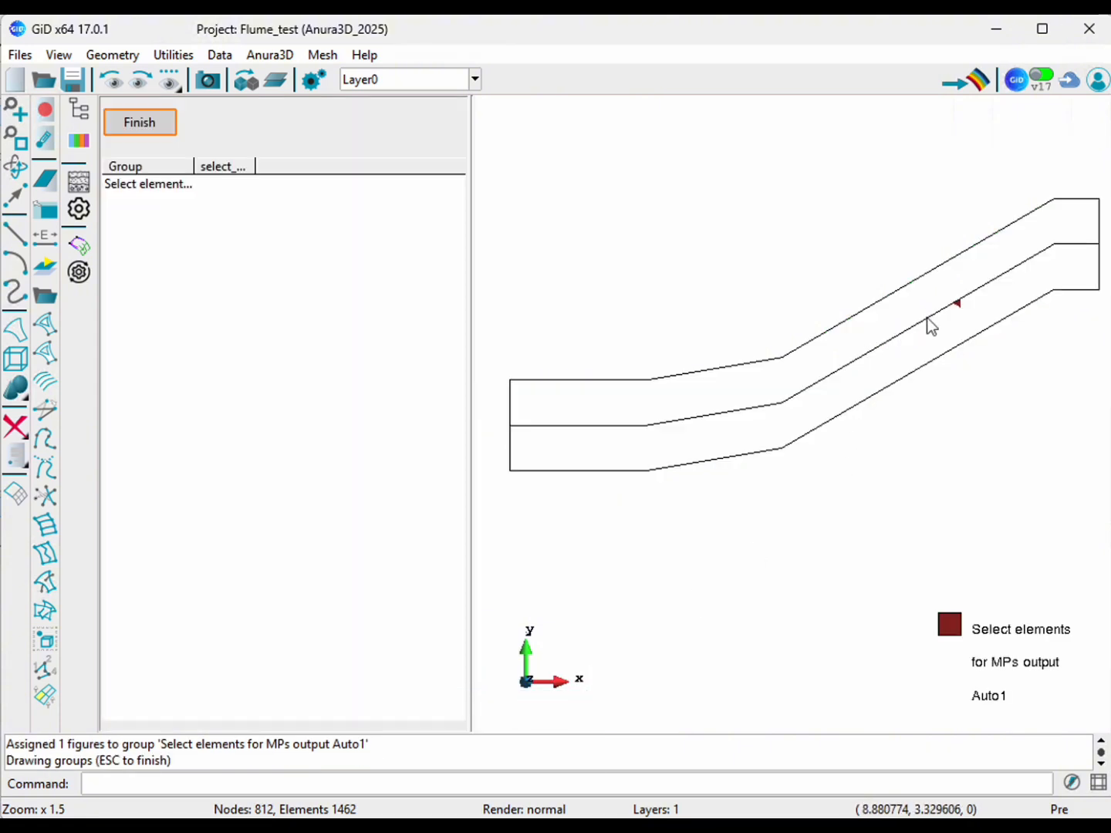
left_click(147, 124)
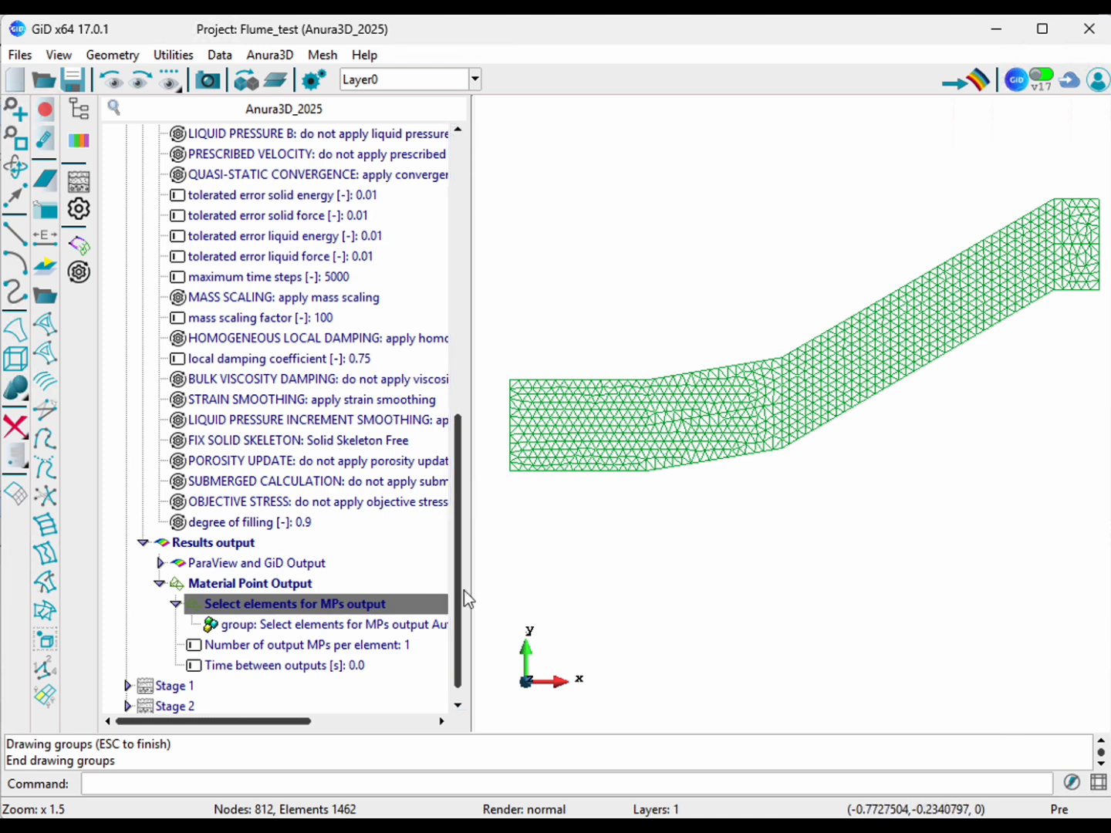
Step: Collapse the Stage 0 data, save the project and start the Anura3D calculation
scroll(301, 572, "down", 1)
scroll(300, 574, "up", 15)
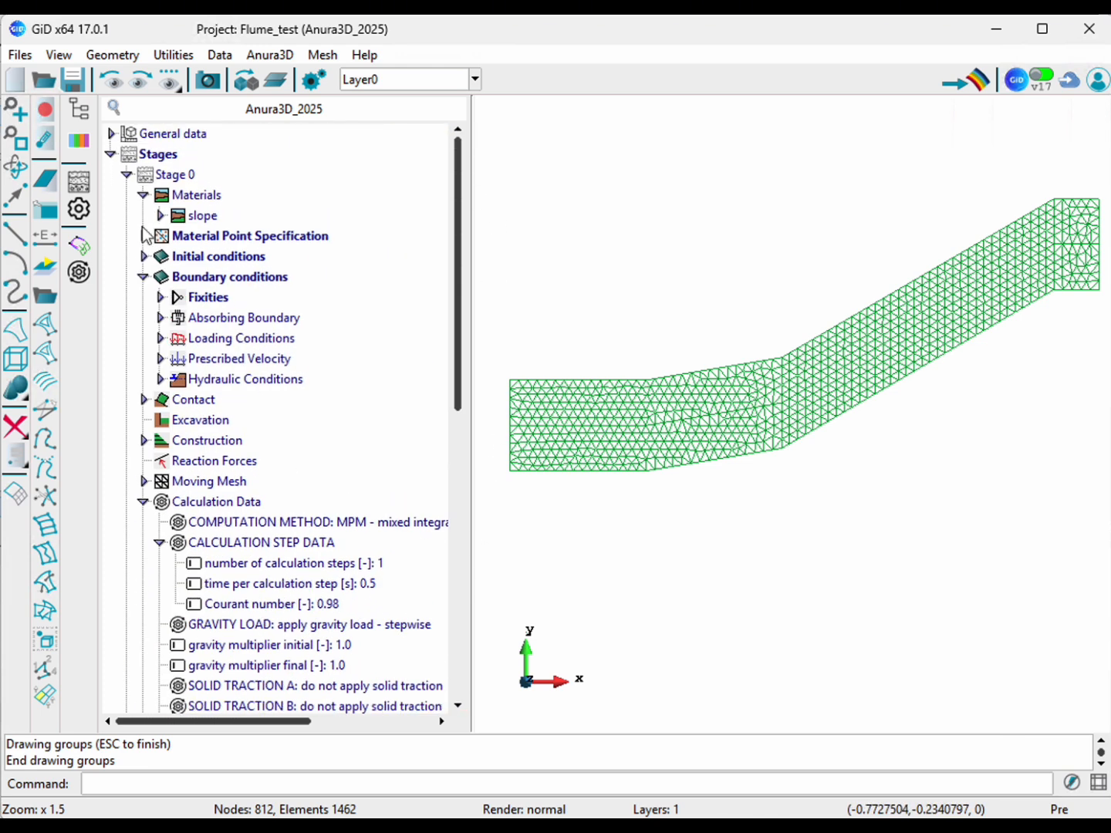
left_click(129, 175)
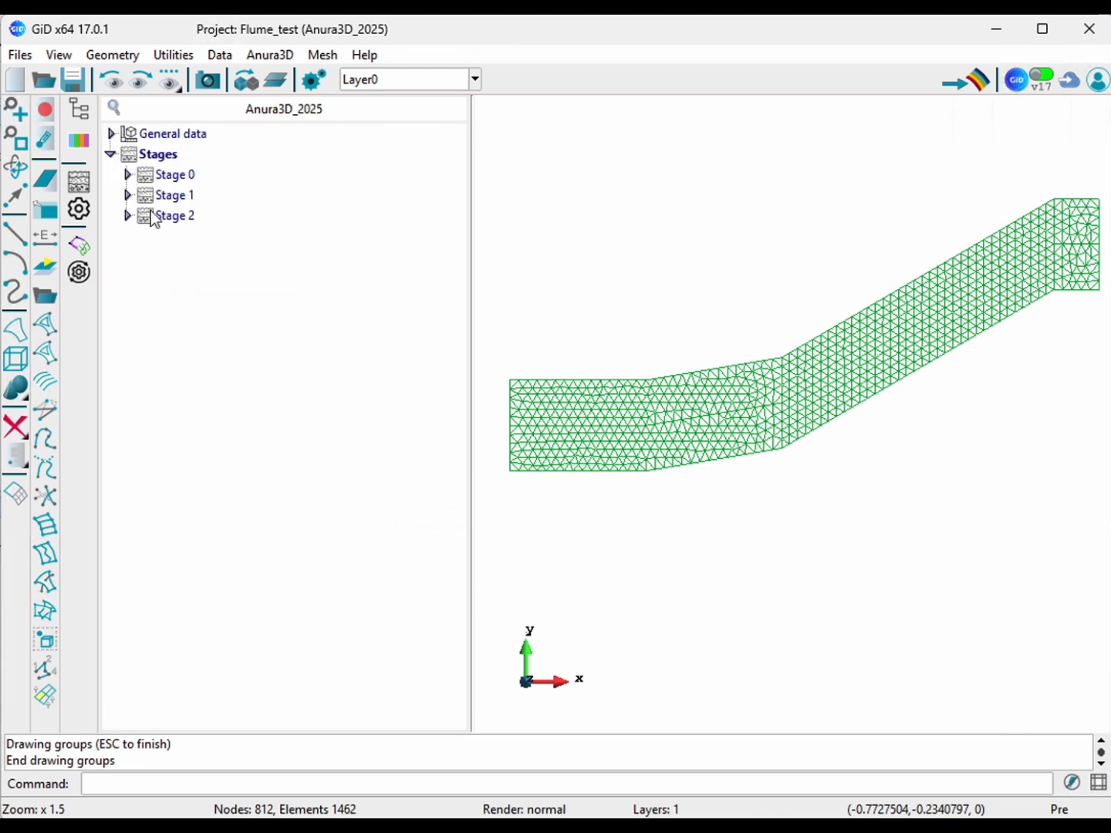
left_click(285, 56)
left_click(280, 56)
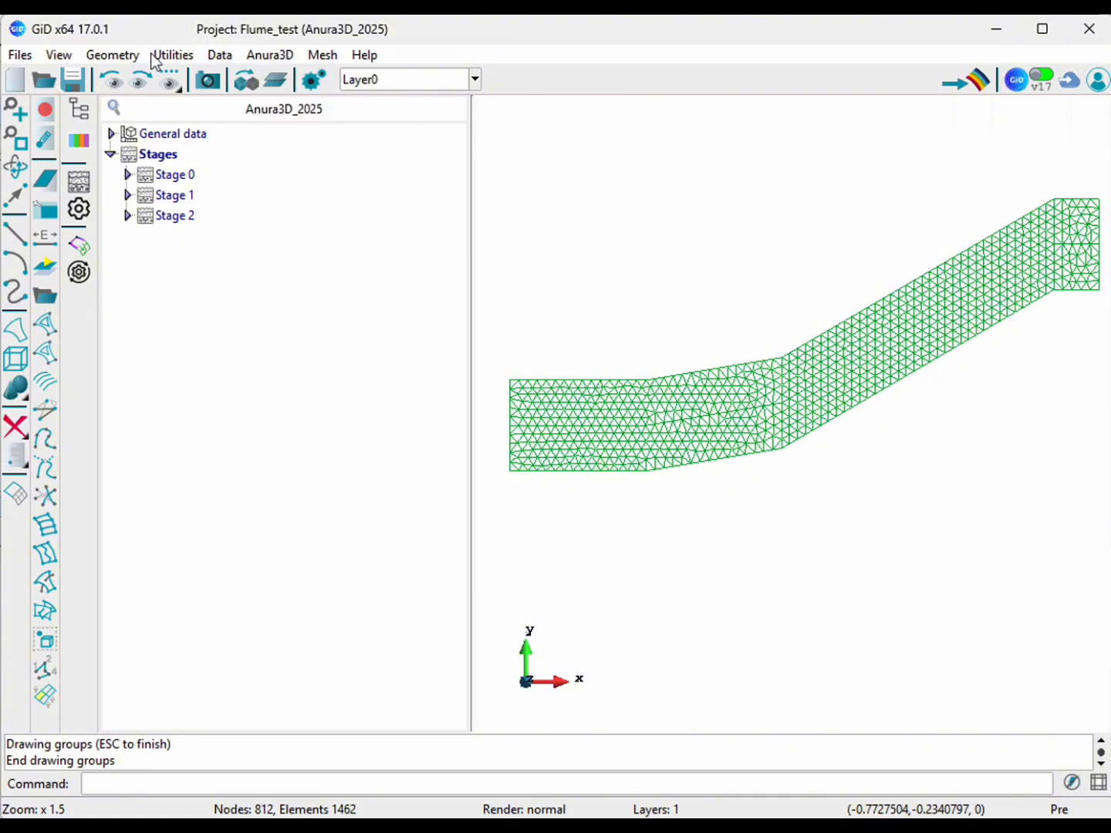
left_click(73, 80)
left_click(270, 58)
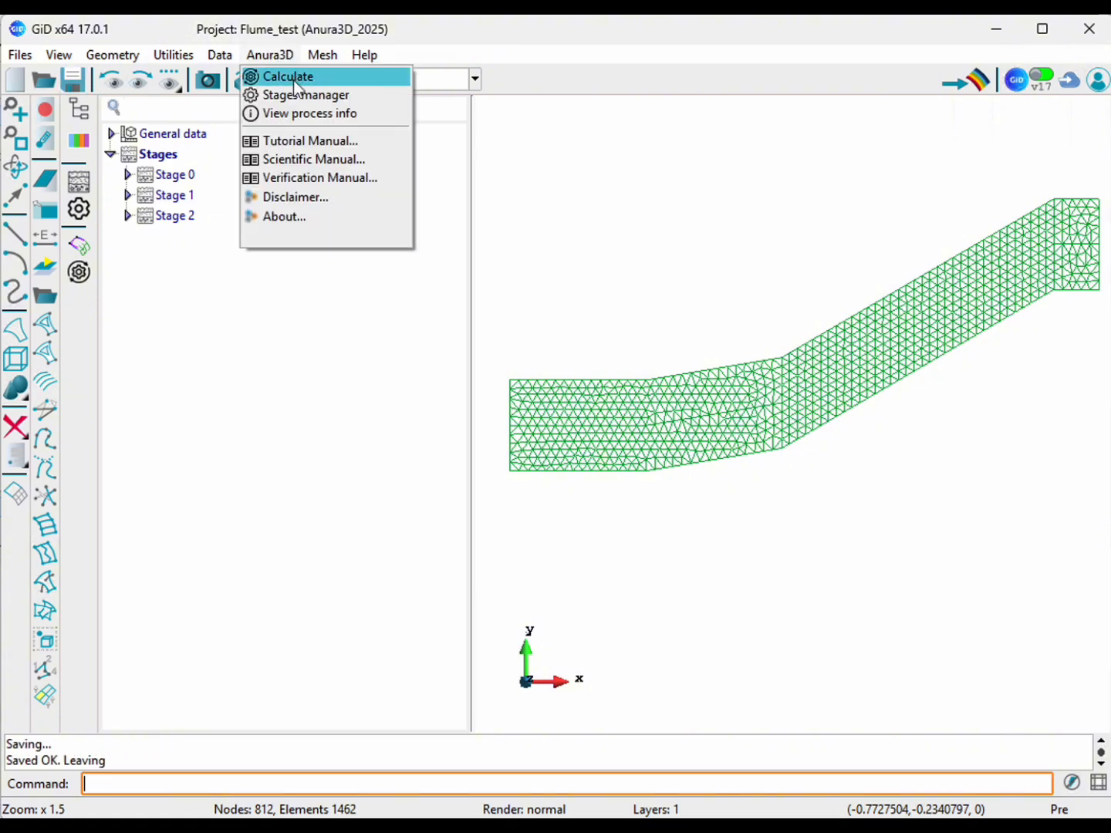
left_click(294, 78)
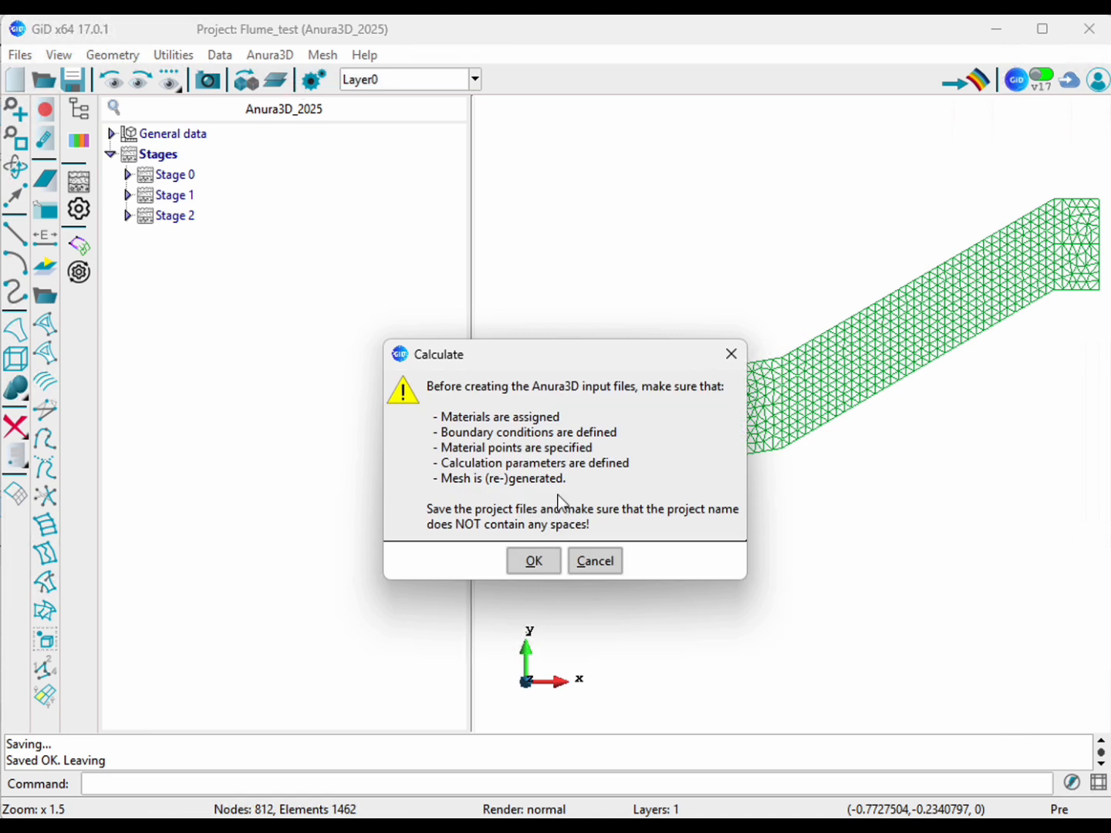
left_click(534, 561)
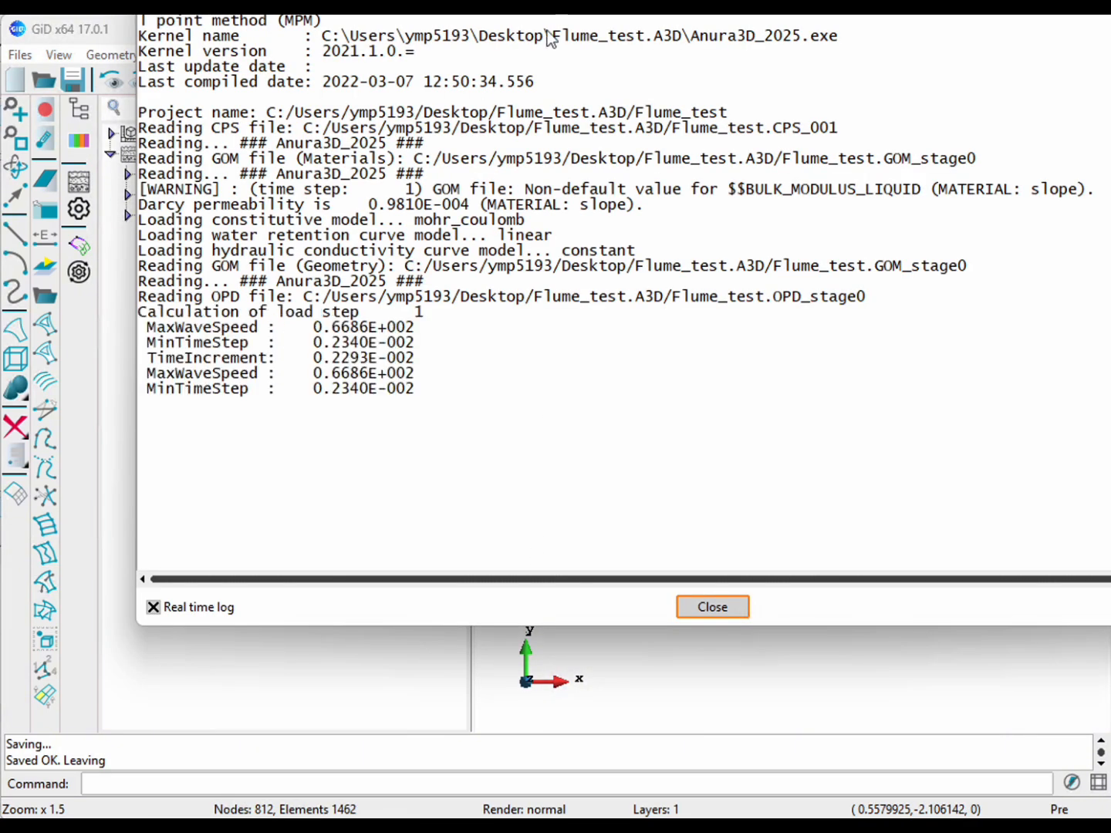
Step: Move and narrow the calculation output window to follow the real-time log
left_click_drag(573, 0, 443, 97)
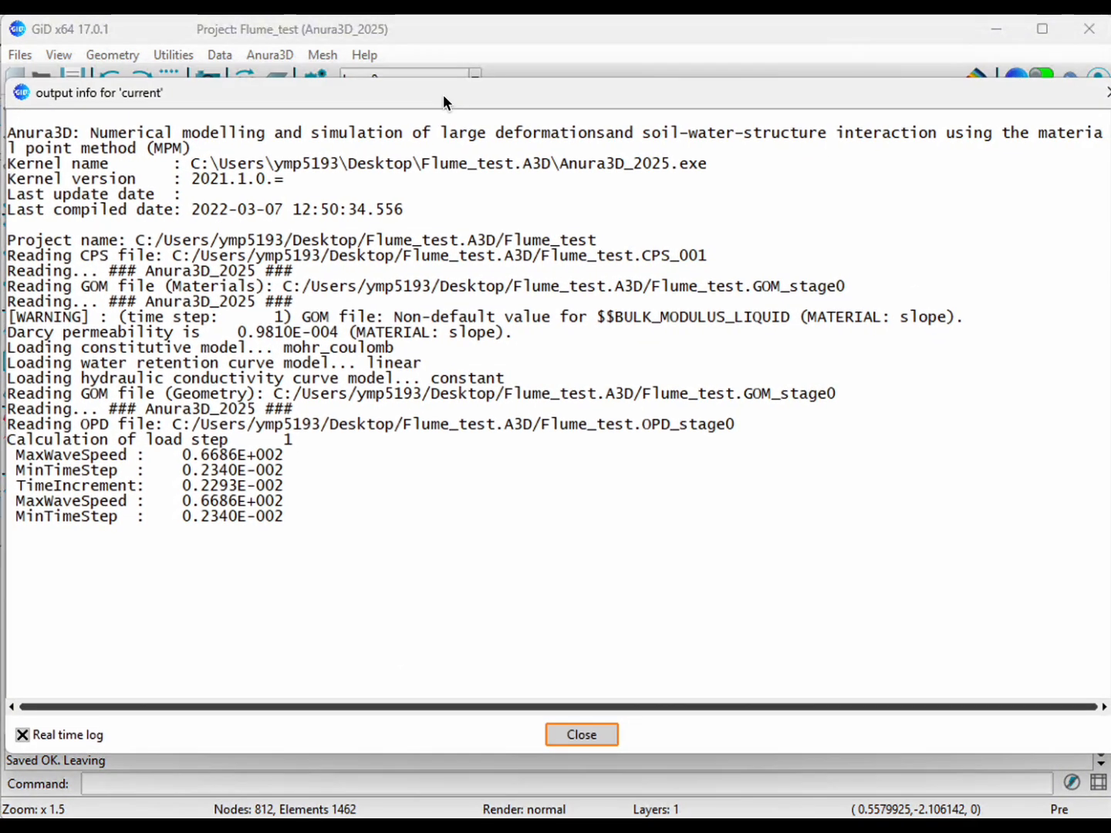
left_click(18, 124)
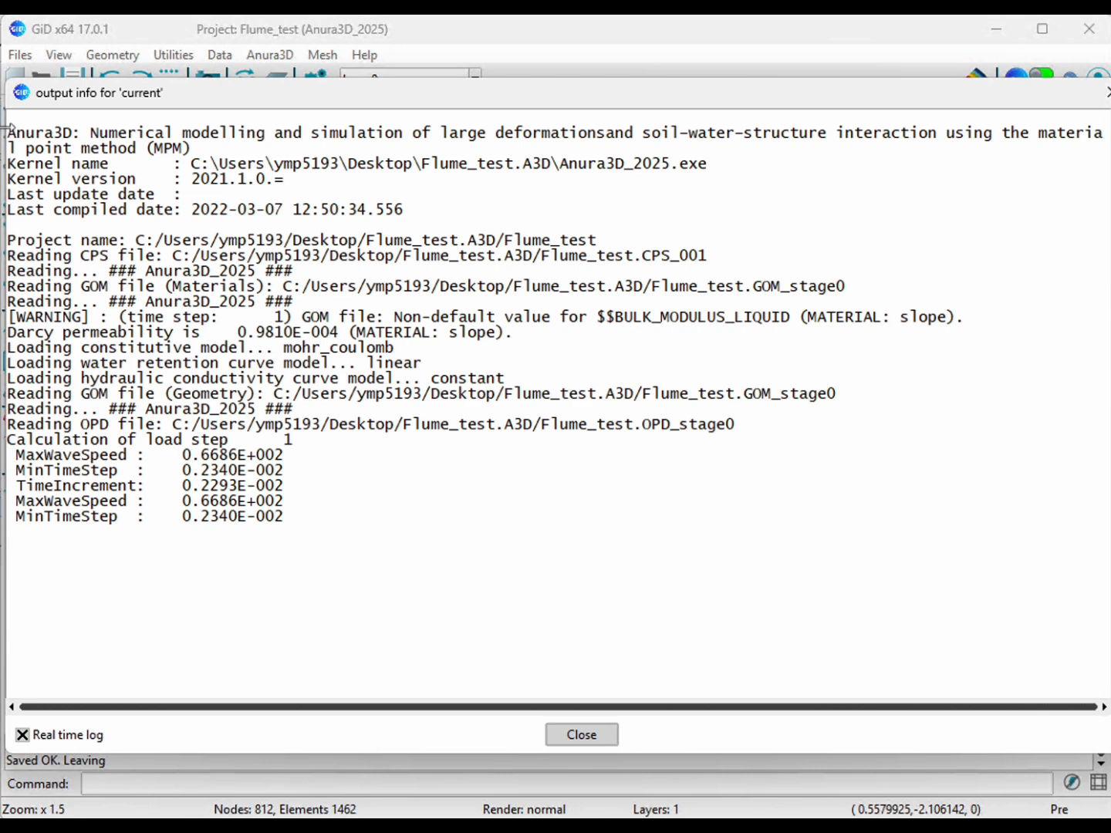
left_click_drag(114, 129, 303, 121)
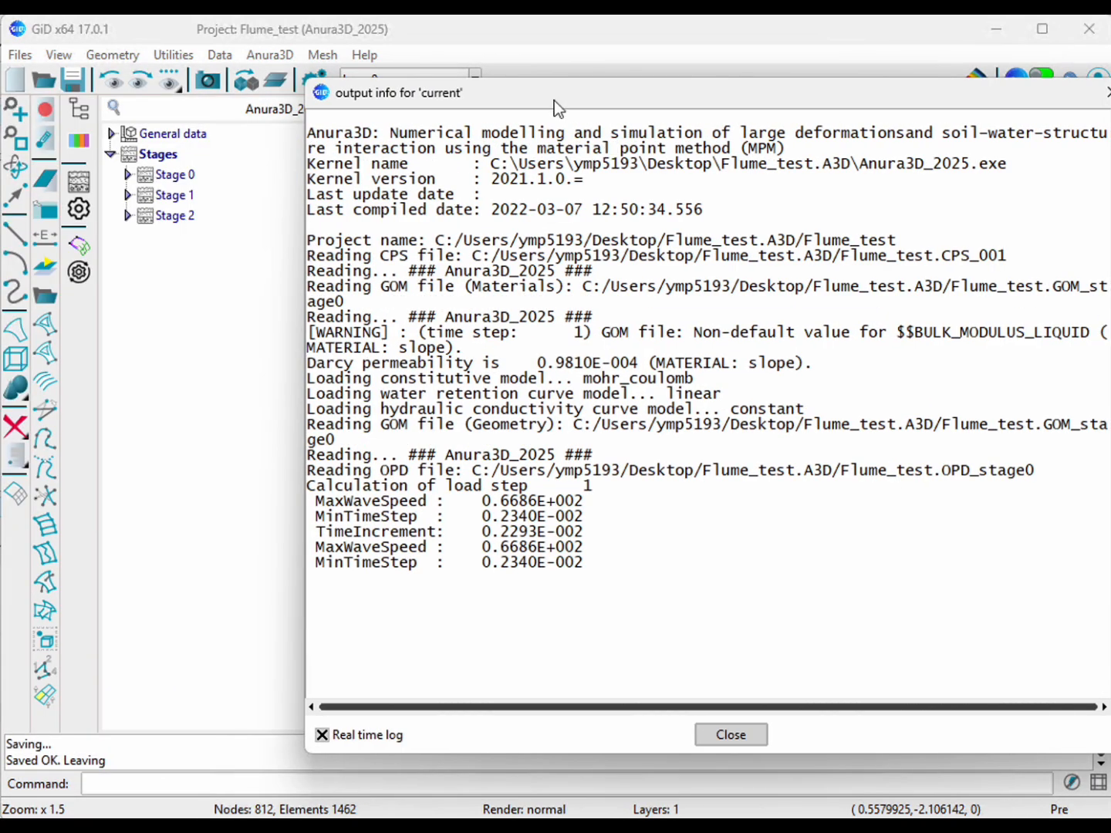
left_click_drag(553, 100, 438, 99)
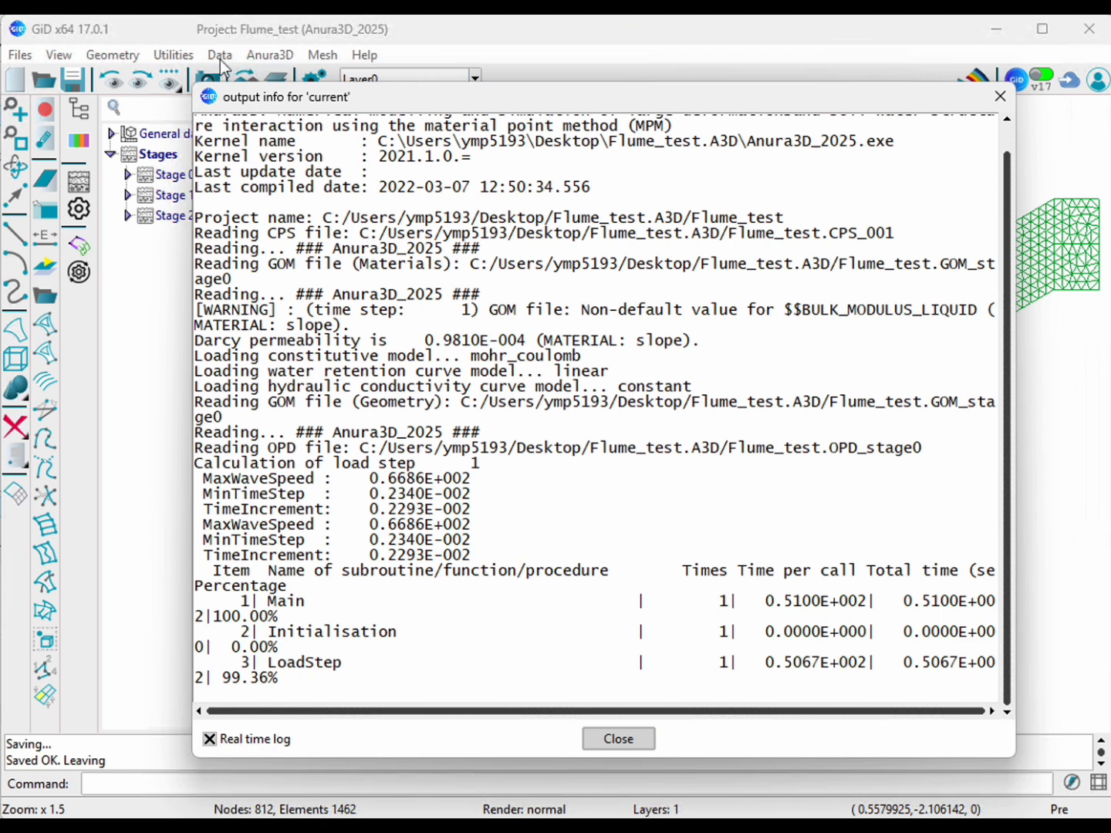
Step: Check the calculation state of each stage in the Stages manager and close it
left_click(270, 55)
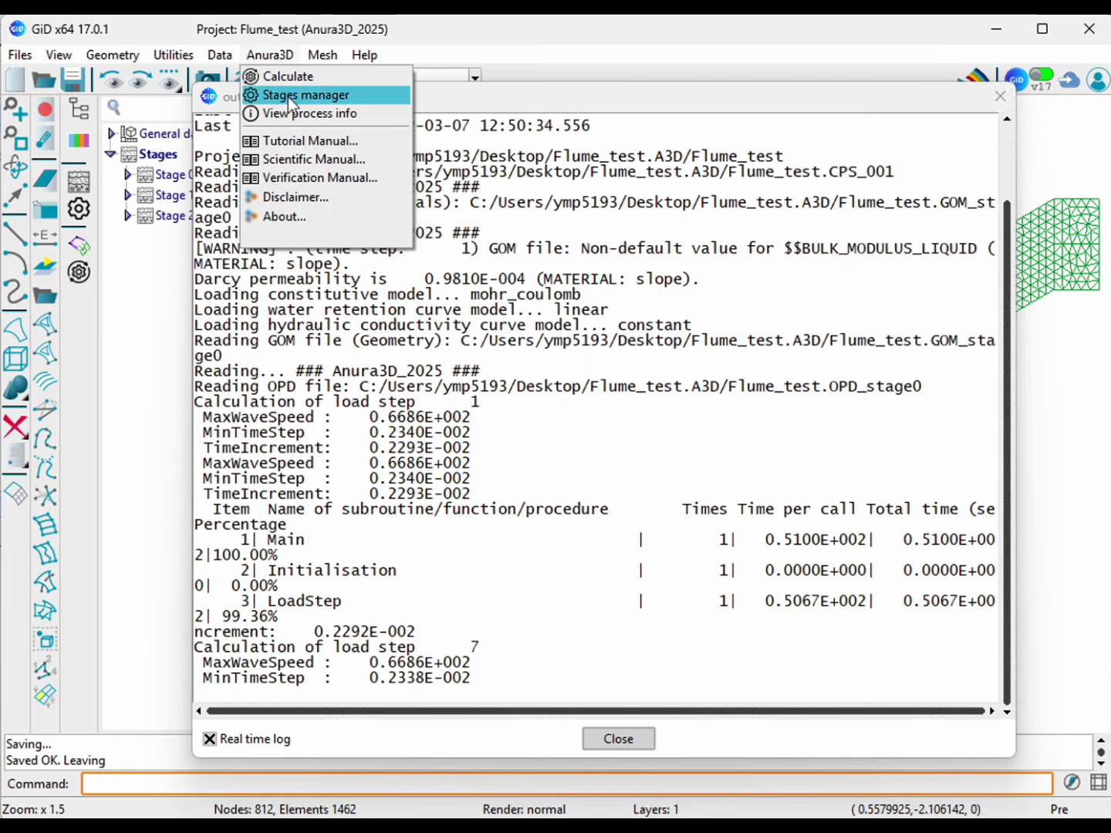
left_click(288, 95)
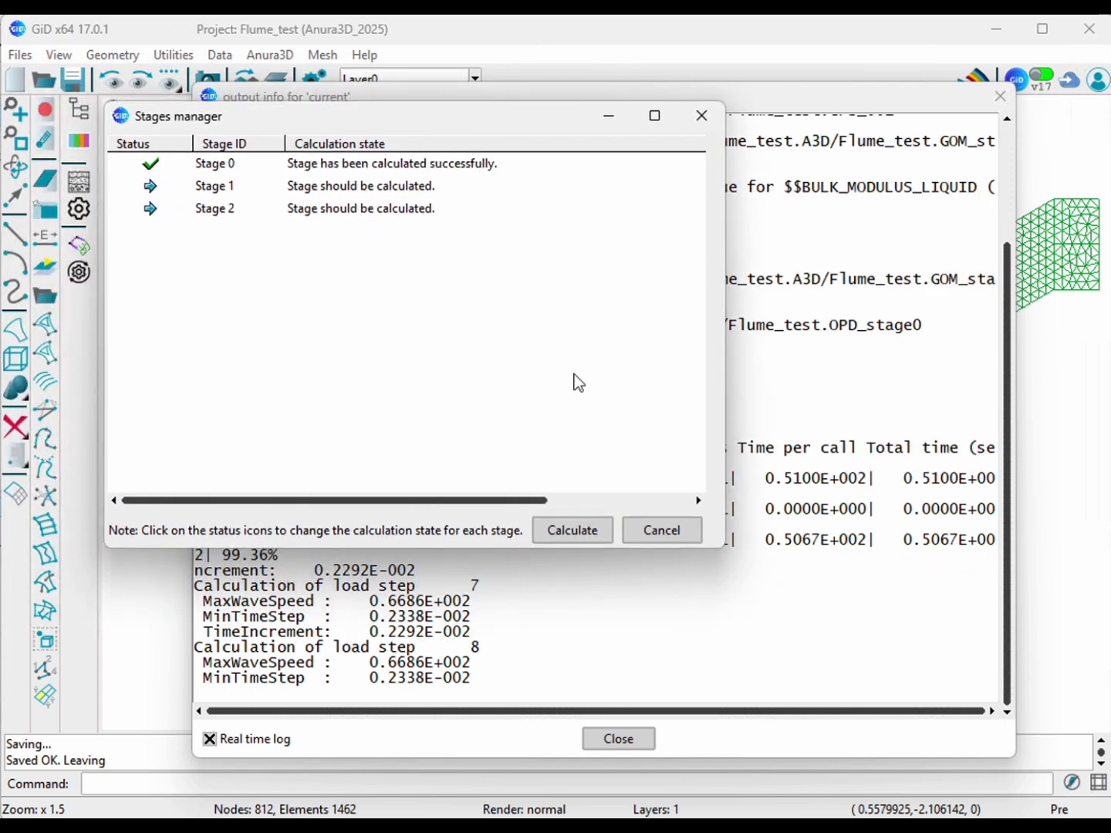
left_click(702, 117)
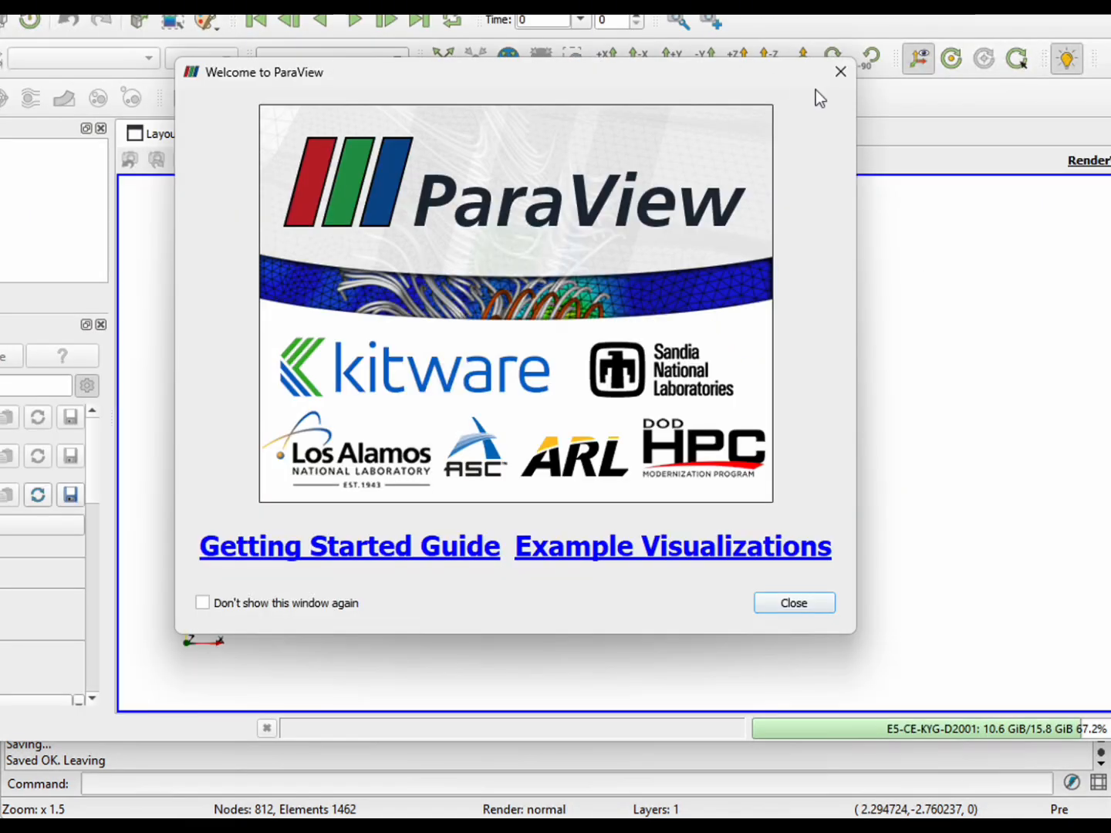
Step: Switch to ParaView and open the Flume_test MeshData, MPScalar, MPTensor and MPVector vtk groups from the Desktop's Flume_test.A3D folder
left_click(840, 70)
left_click(27, 82)
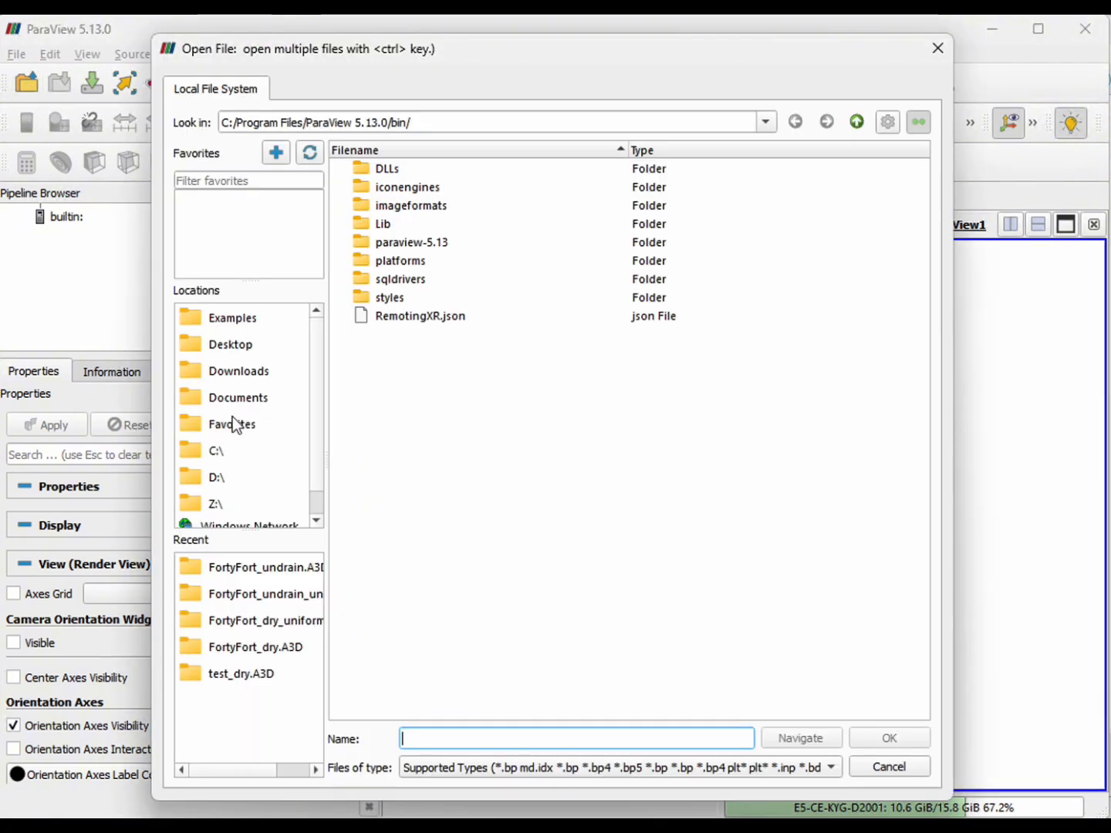
left_click(237, 348)
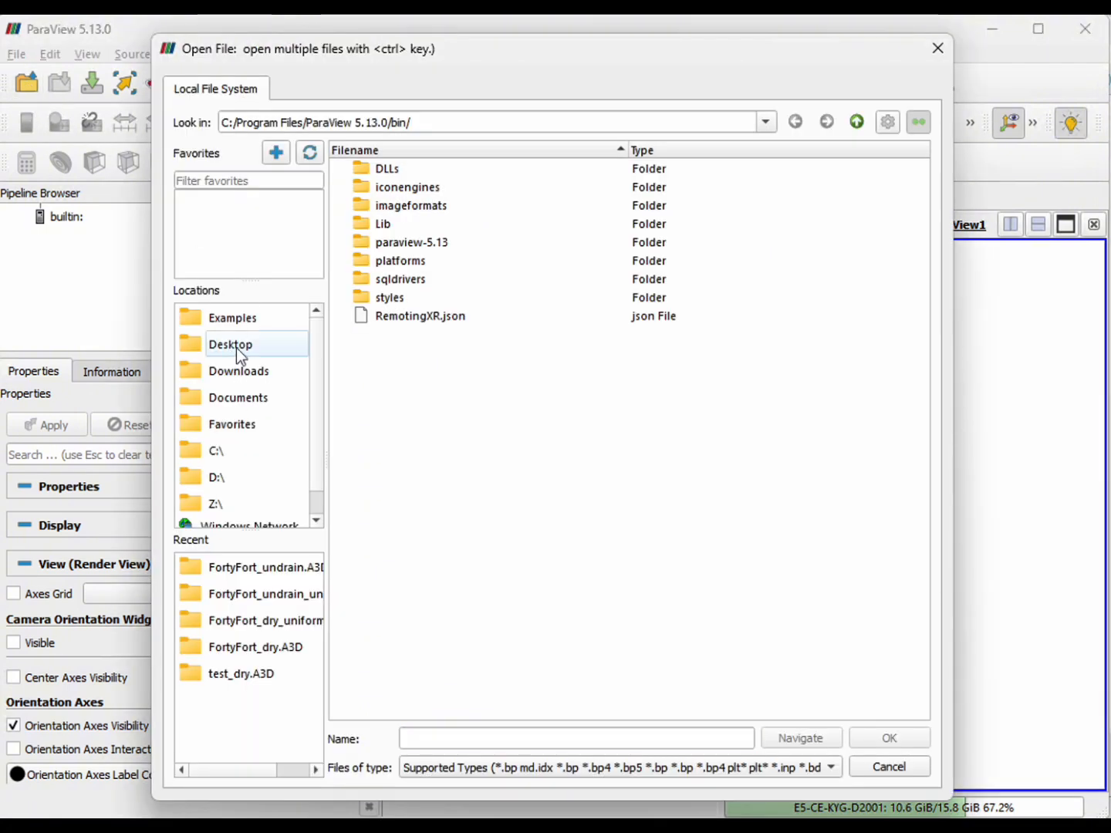
left_click(235, 349)
double_click(447, 322)
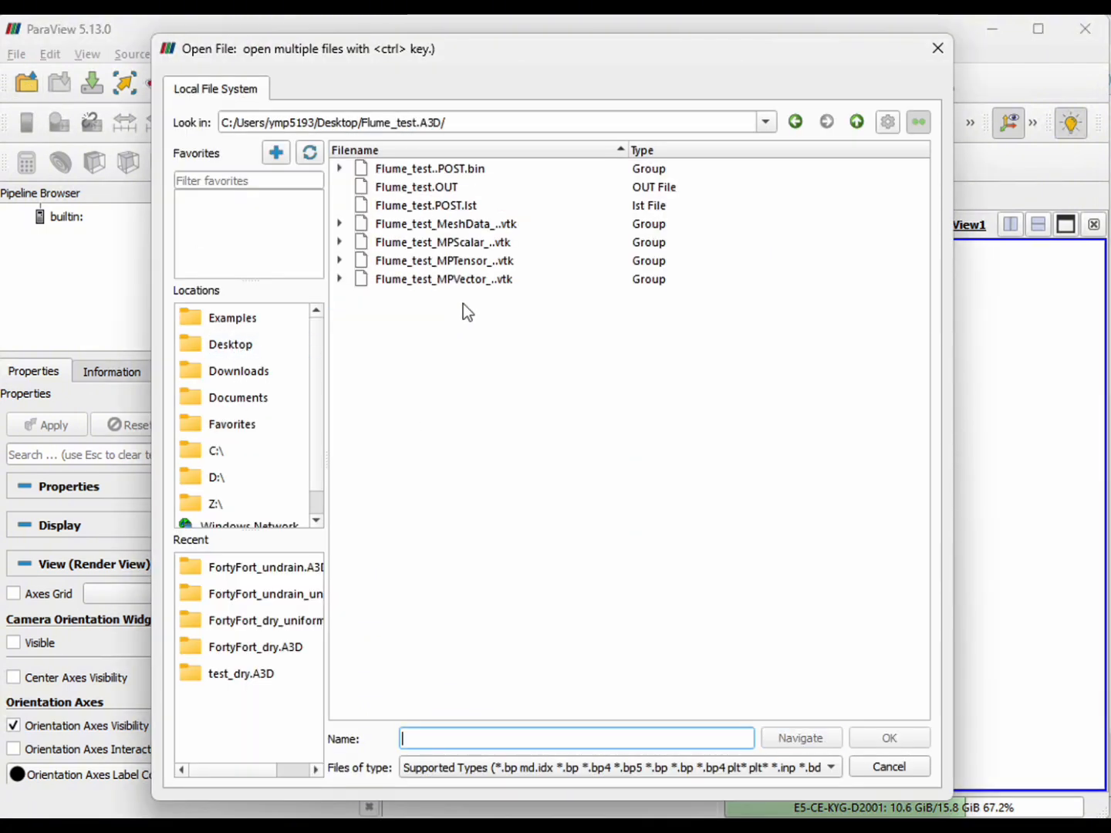
left_click_drag(463, 303, 466, 215)
left_click(890, 739)
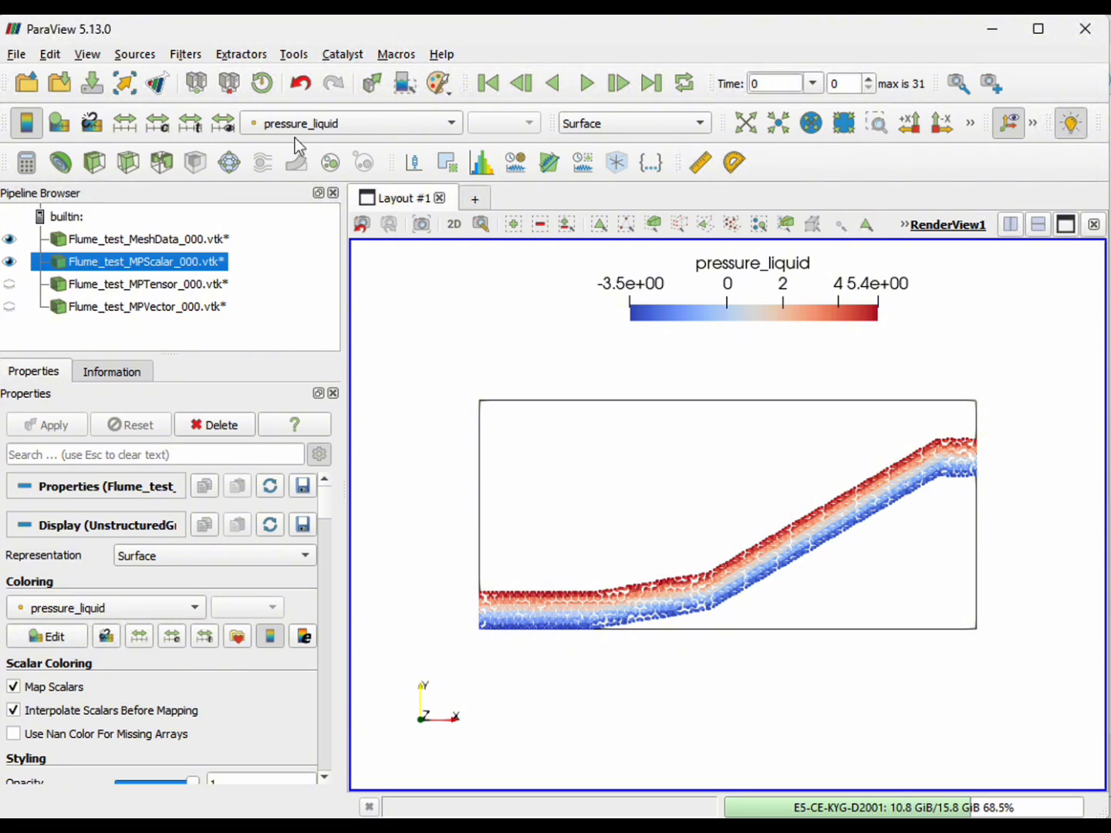
Step: Show MPVector instead of MPScalar, coloured by displacement_solid Magnitude, and place its colour legend horizontally above the slope
left_click(9, 262)
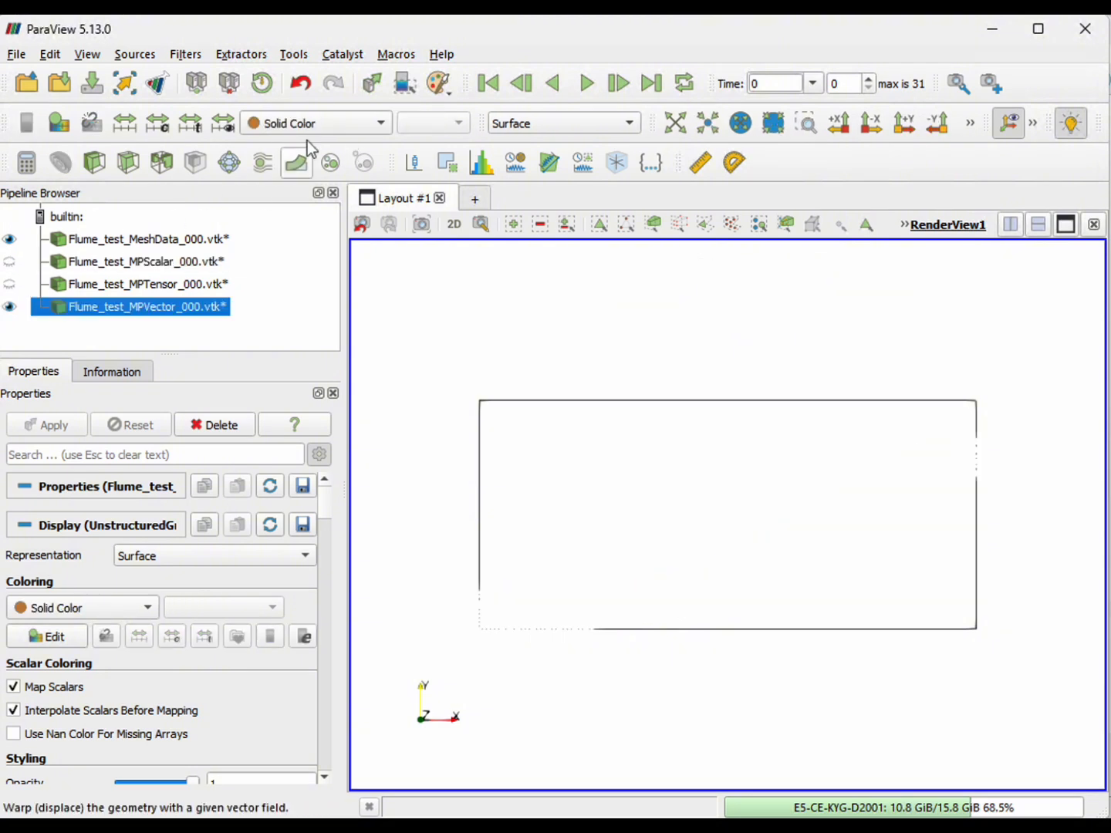
left_click(302, 123)
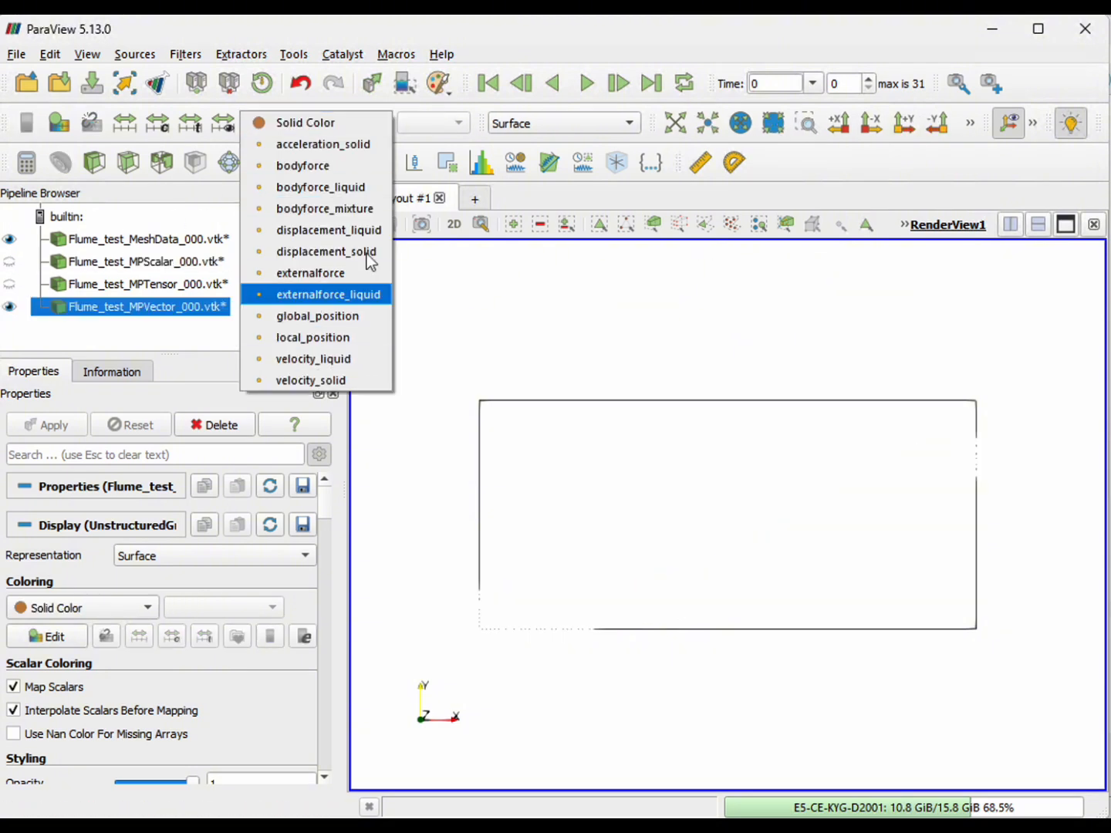
left_click(369, 252)
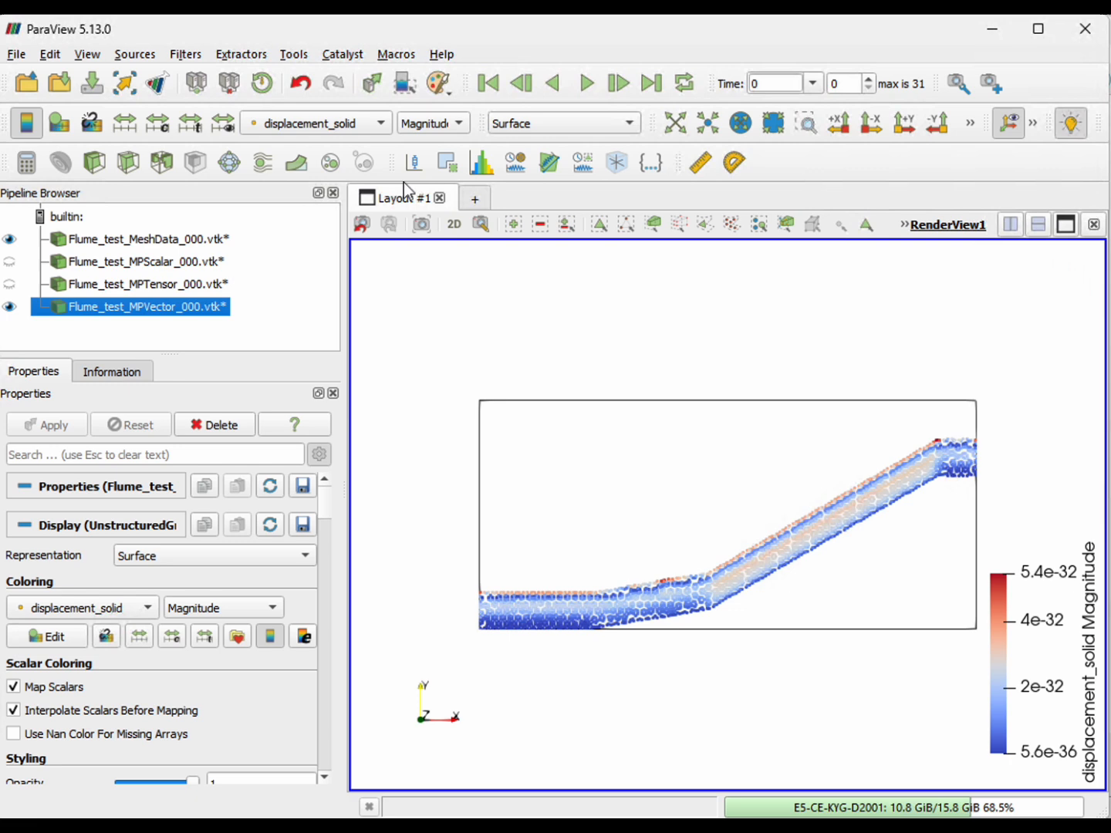
left_click(431, 127)
left_click(431, 121)
left_click_drag(1023, 666, 660, 317)
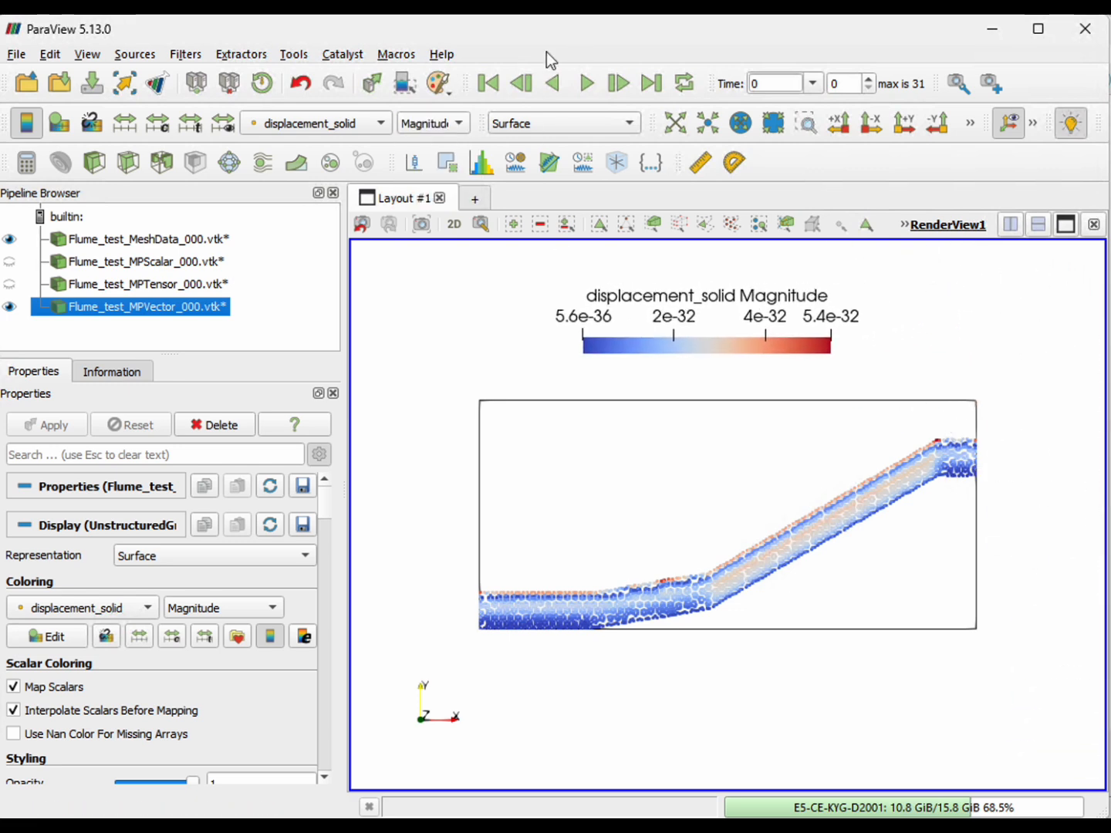
Step: Play the displacement animation through to the last time step and rescale the colours to the data range
left_click(593, 92)
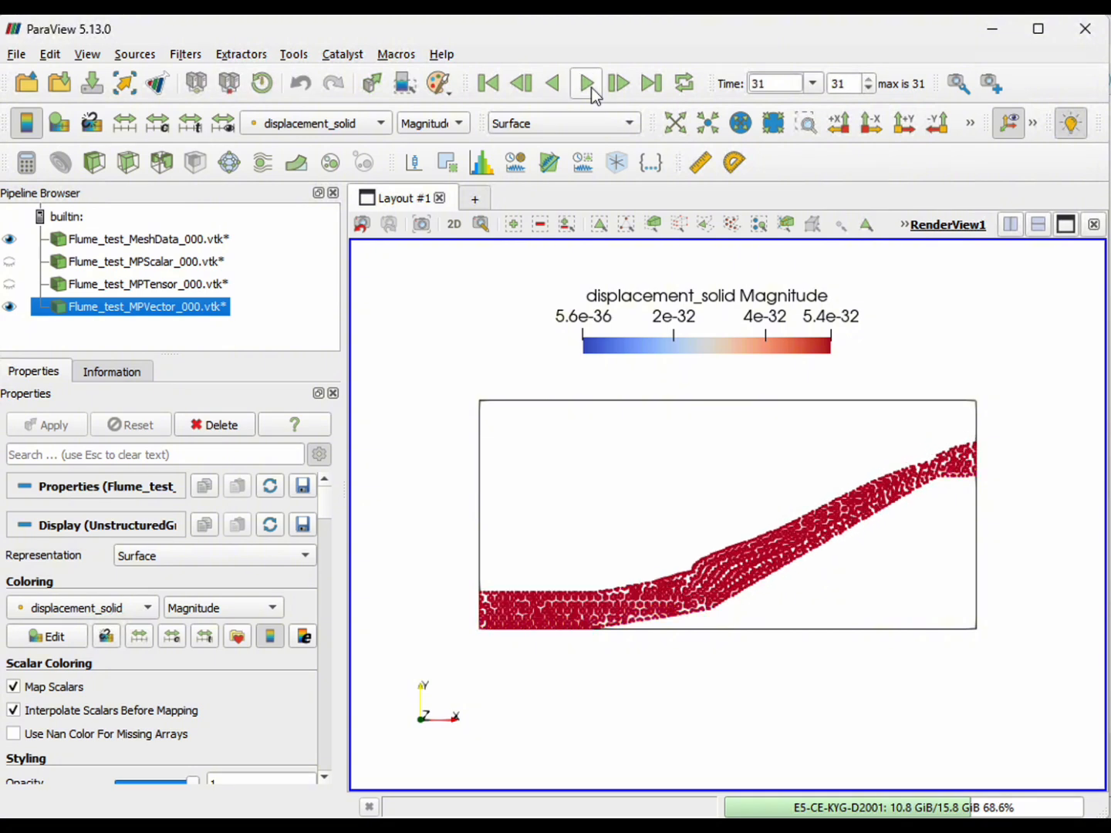
left_click(125, 123)
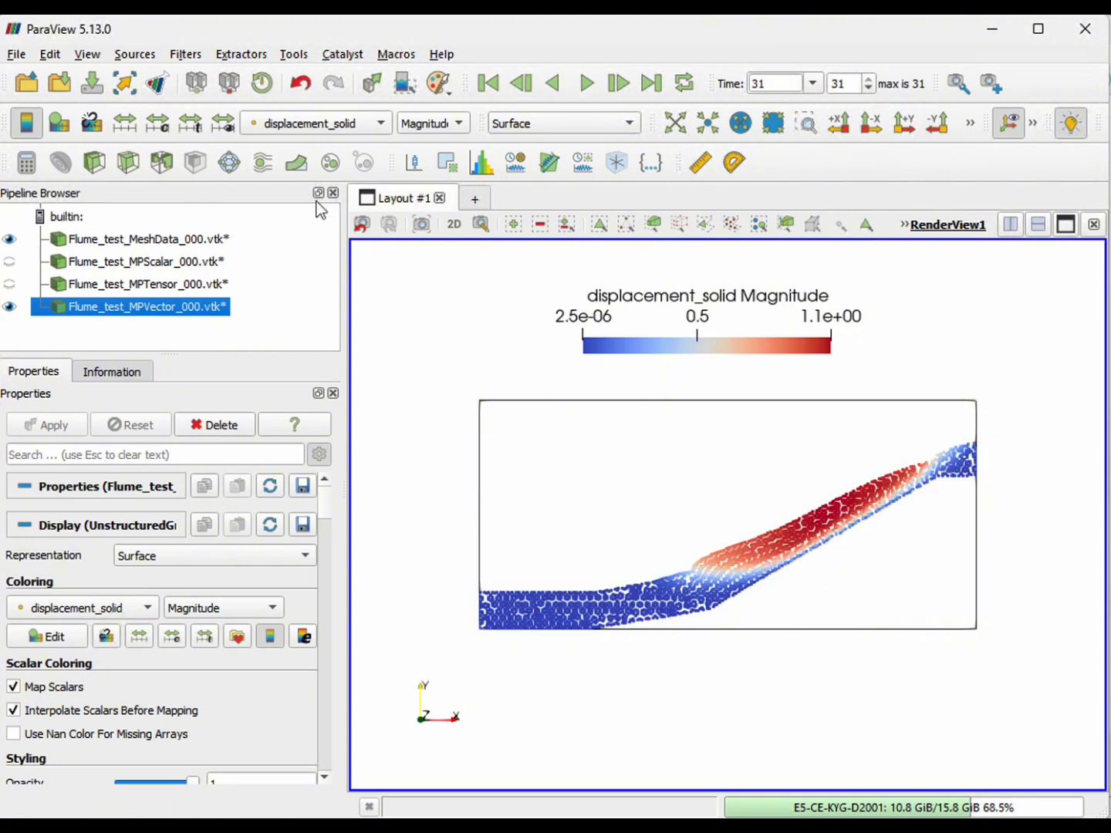
Step: Lengthen and recentre the displacement_solid legend above the slope and set its range label format to %-#6.2f
left_click_drag(582, 344, 488, 344)
left_click_drag(641, 334, 721, 361)
left_click(304, 637)
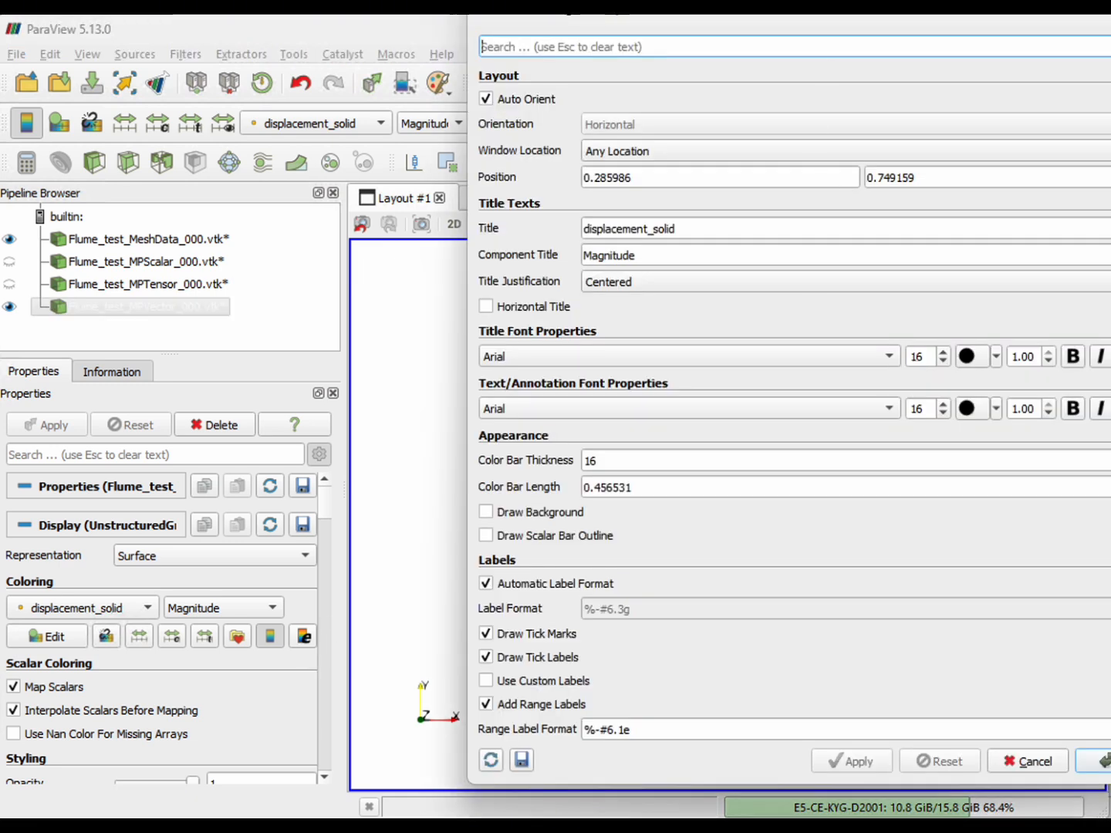
left_click_drag(812, 17, 555, 49)
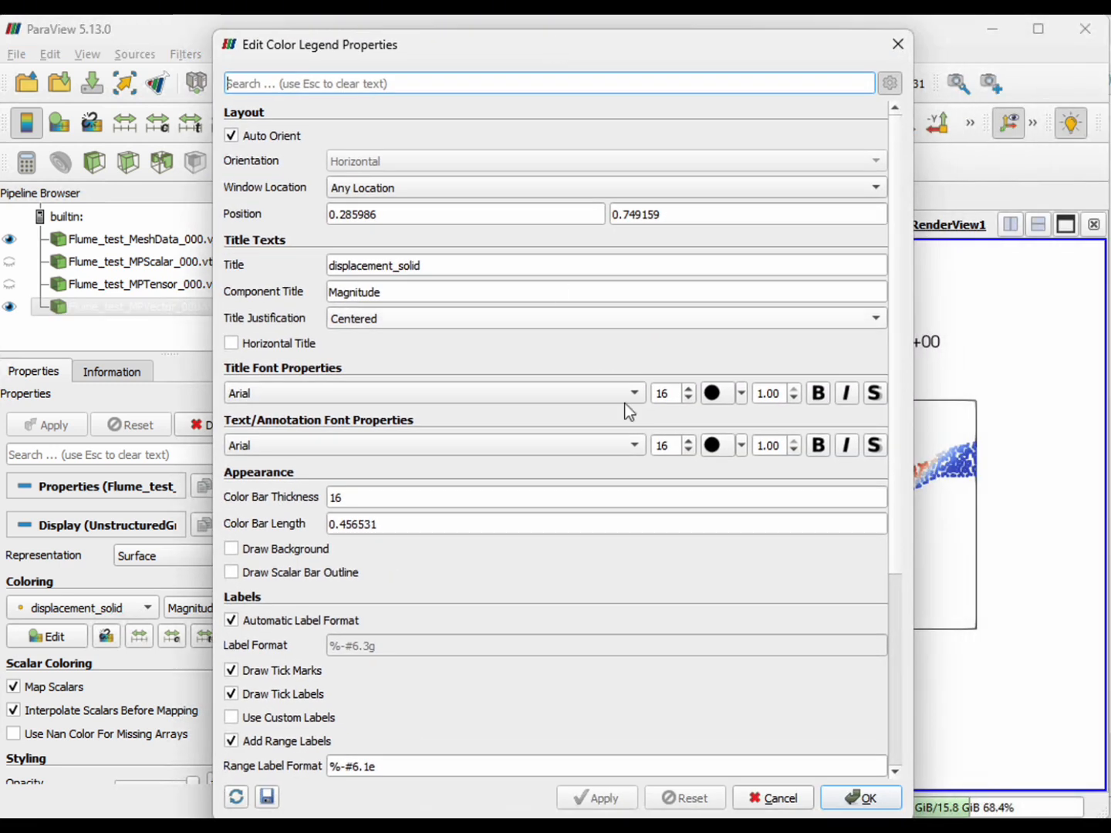
scroll(800, 464, "down", 6)
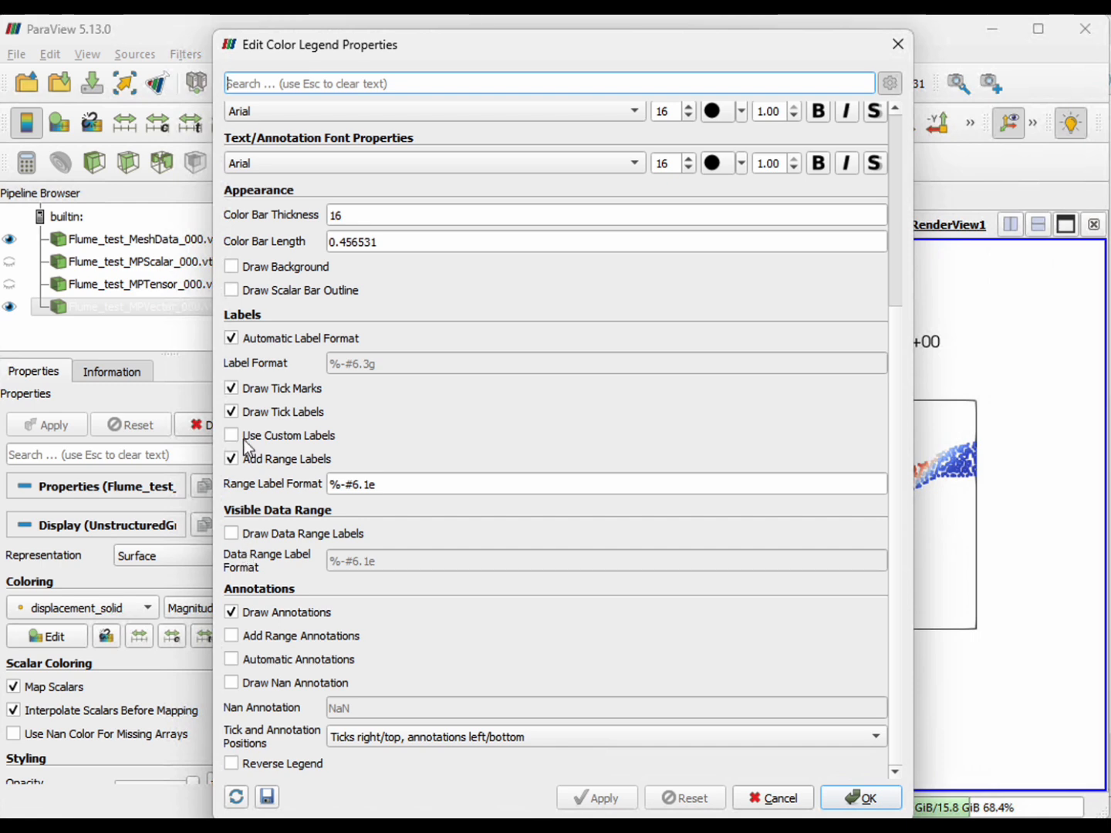
triple_click(378, 483)
left_click(425, 483)
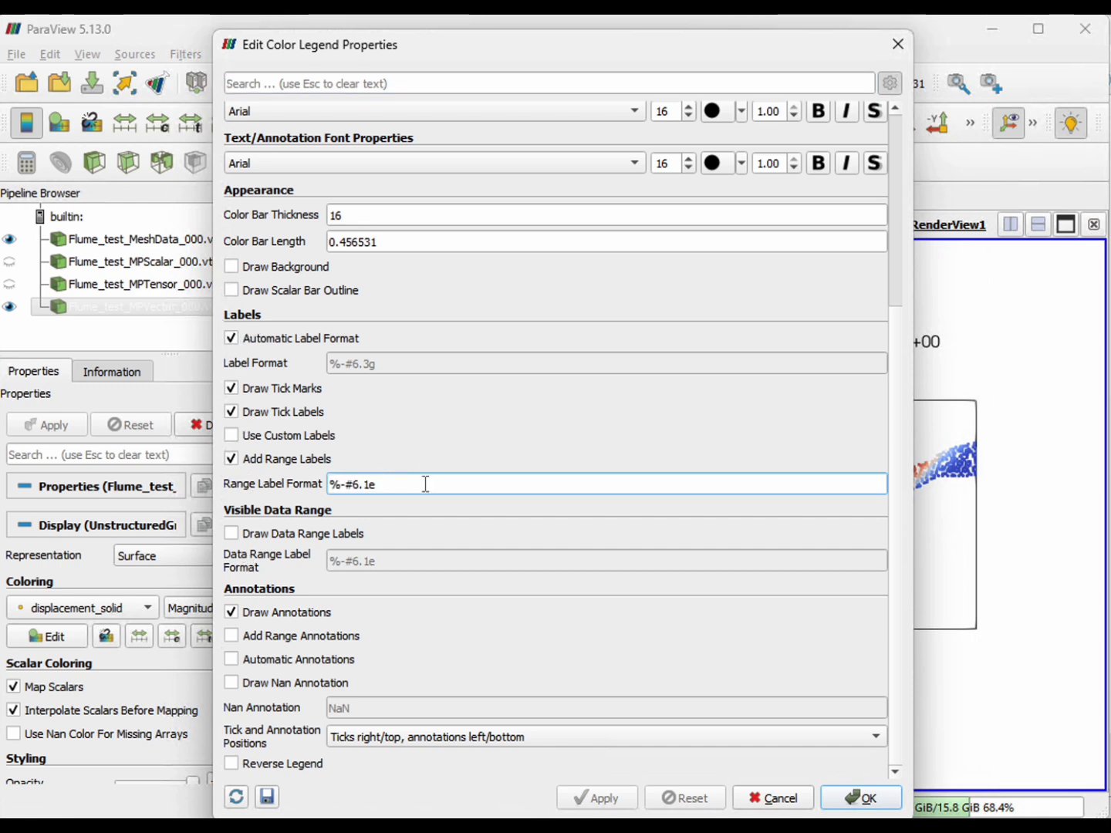
key("BackSpace")
key("BackSpace")
type("2f")
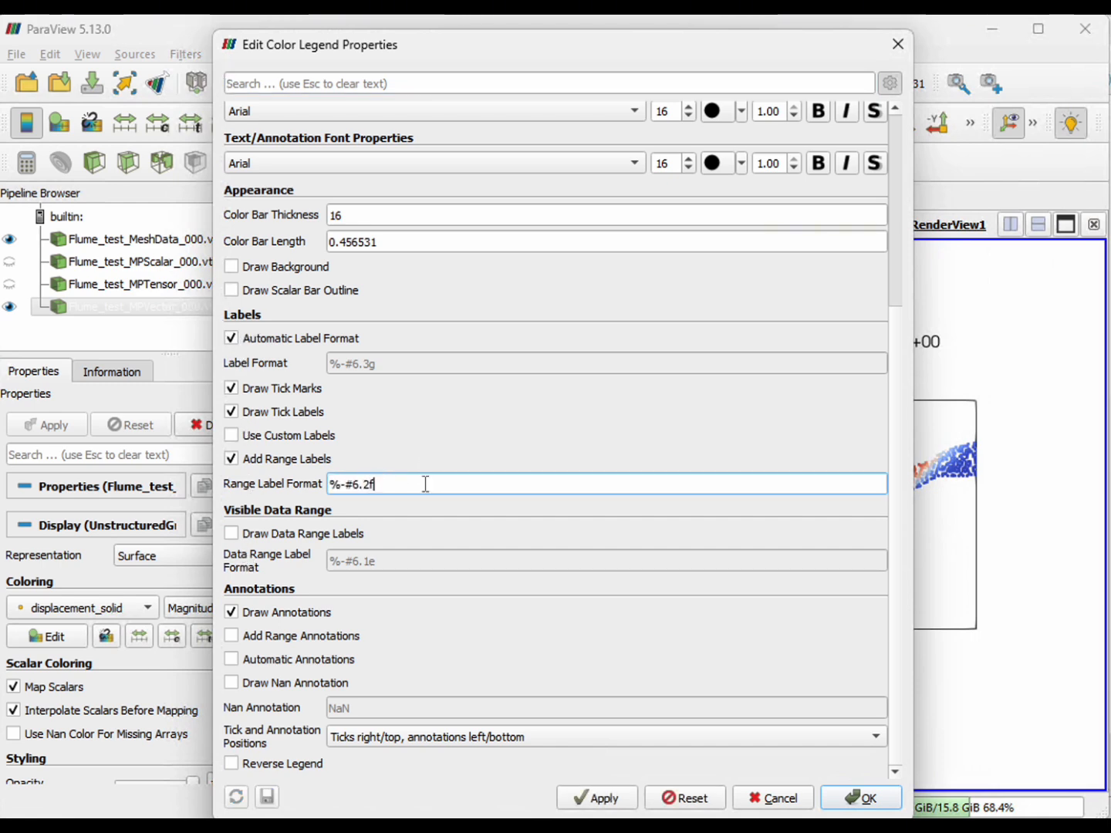
left_click(857, 798)
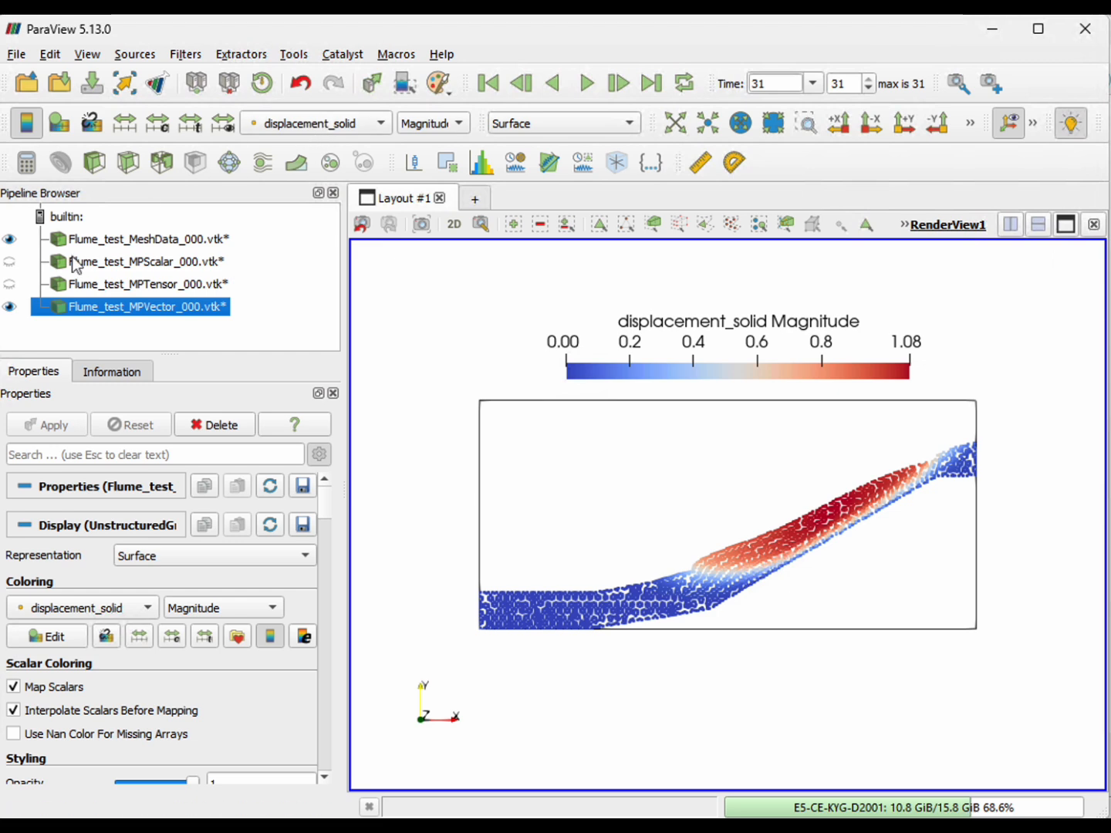
Step: Show MPTensor instead of MPVector and colour its material points by component 4 of eff_stress_solid
left_click(9, 284)
left_click(10, 306)
left_click(312, 123)
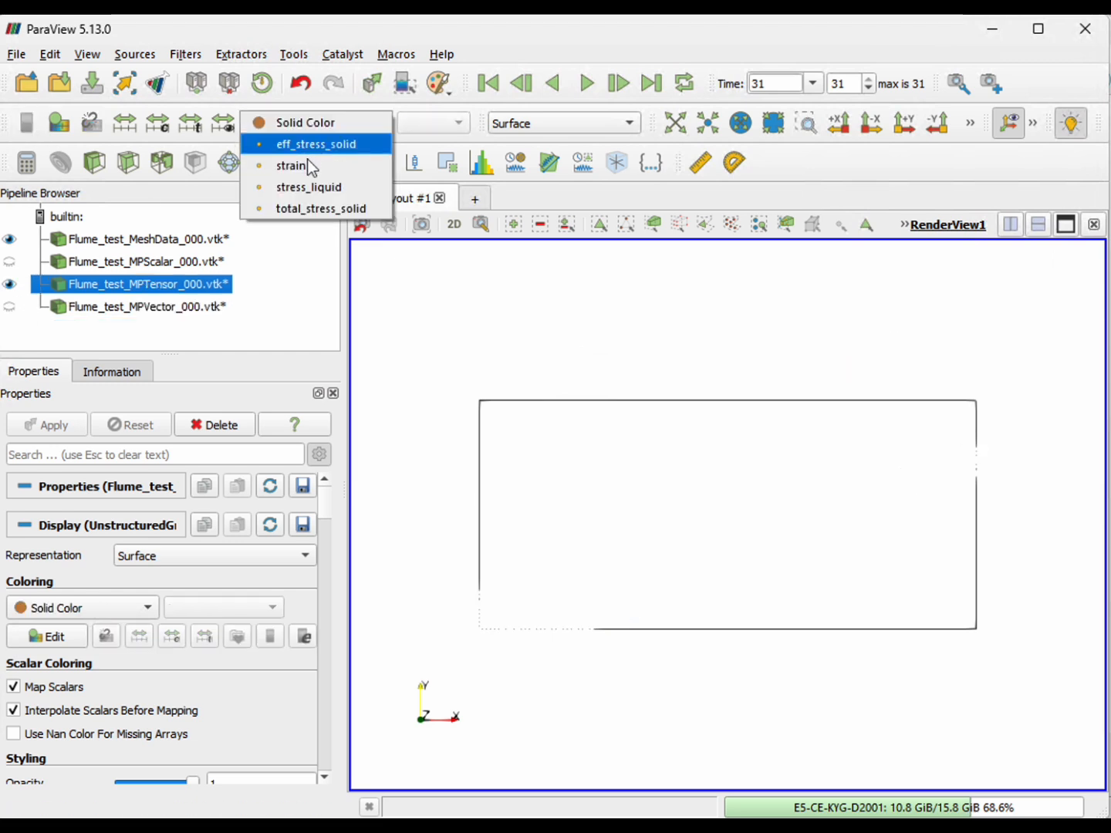
left_click(301, 142)
left_click(436, 124)
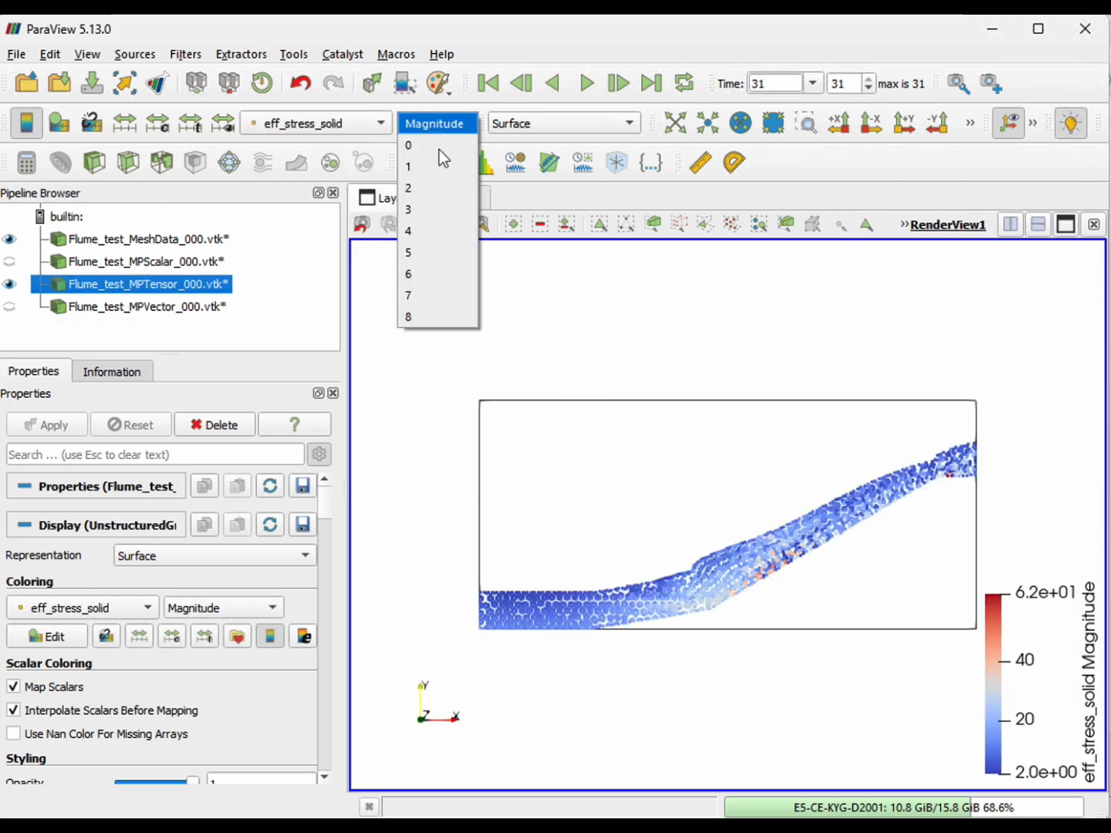
left_click(431, 229)
Step: Place the eff_stress_solid legend horizontally above the slope and replay the animation from the first time step
left_click_drag(1028, 718, 712, 343)
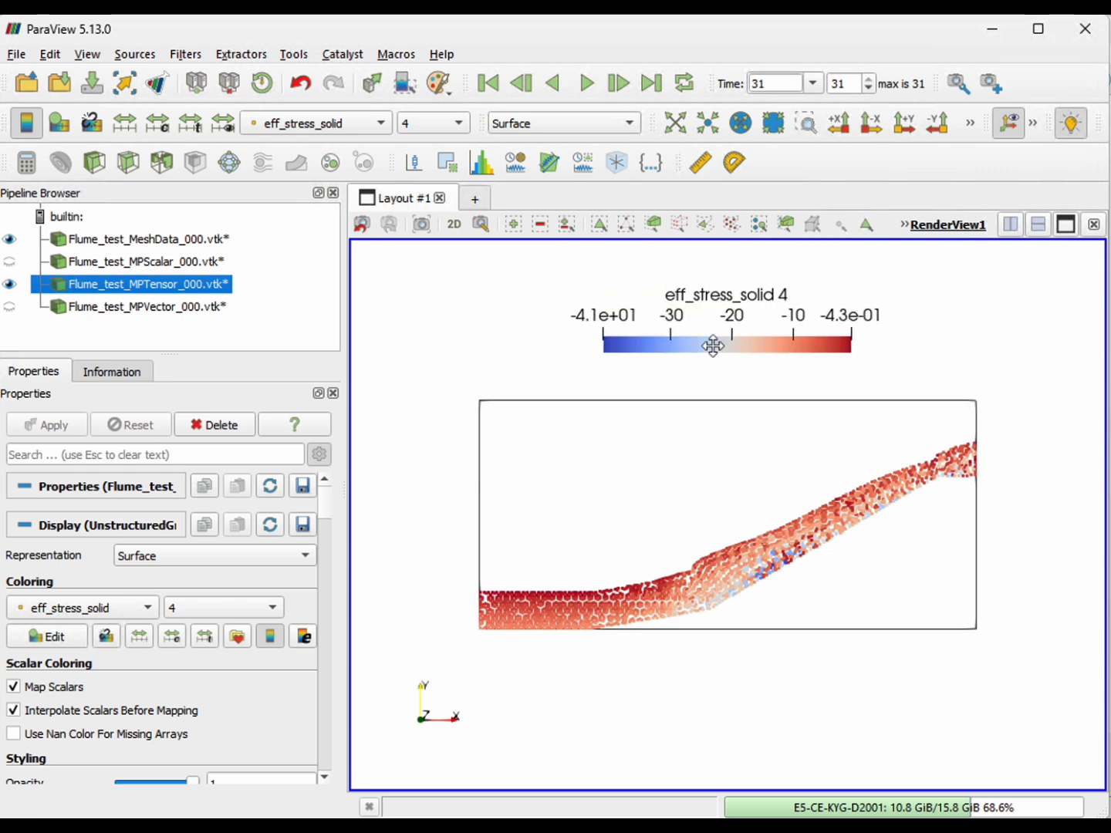
left_click(490, 83)
left_click(588, 86)
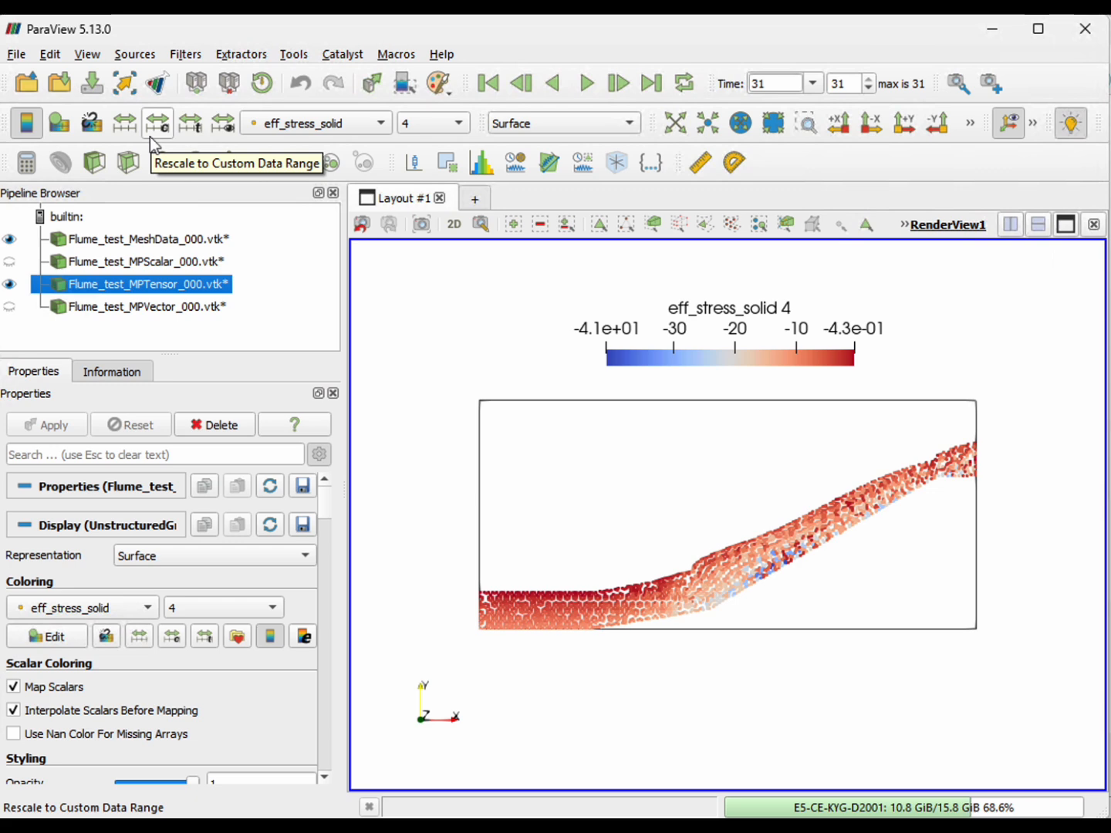
Step: Display the MeshData grid as Wireframe and give it a grey solid colour
left_click(94, 240)
left_click(543, 126)
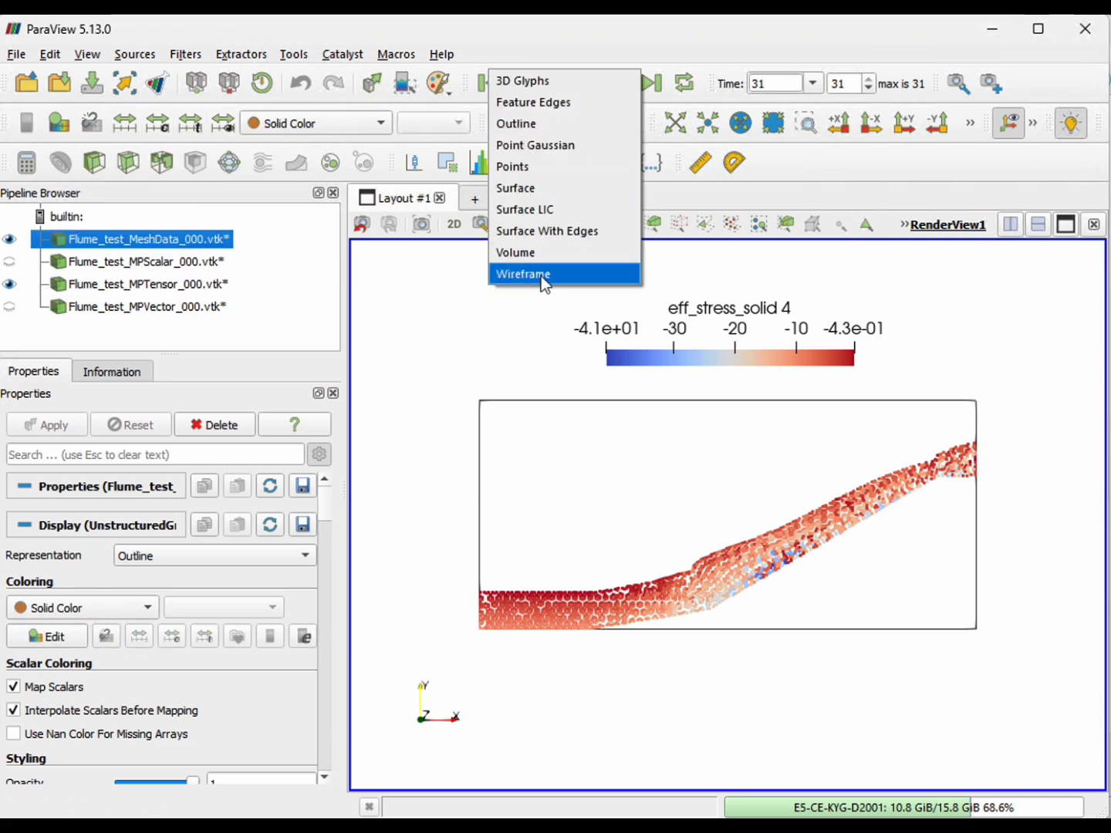
left_click(541, 275)
left_click(65, 613)
left_click(63, 612)
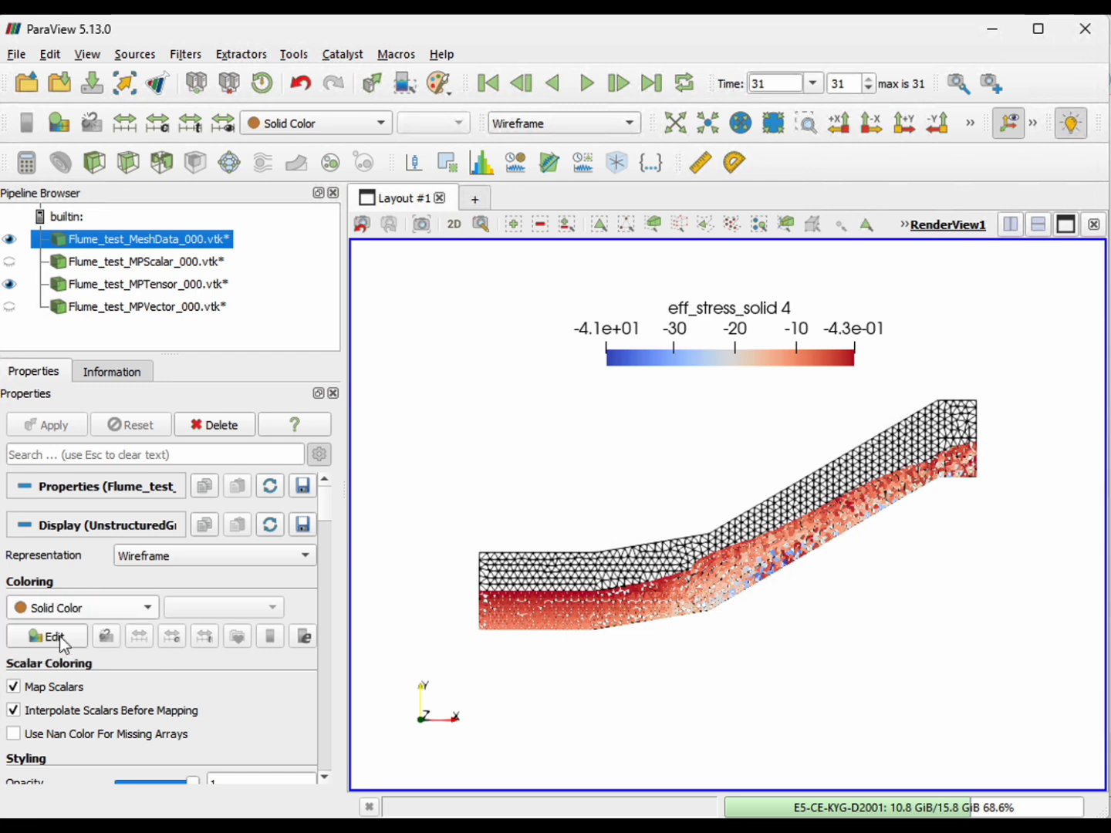
left_click(61, 639)
left_click(790, 344)
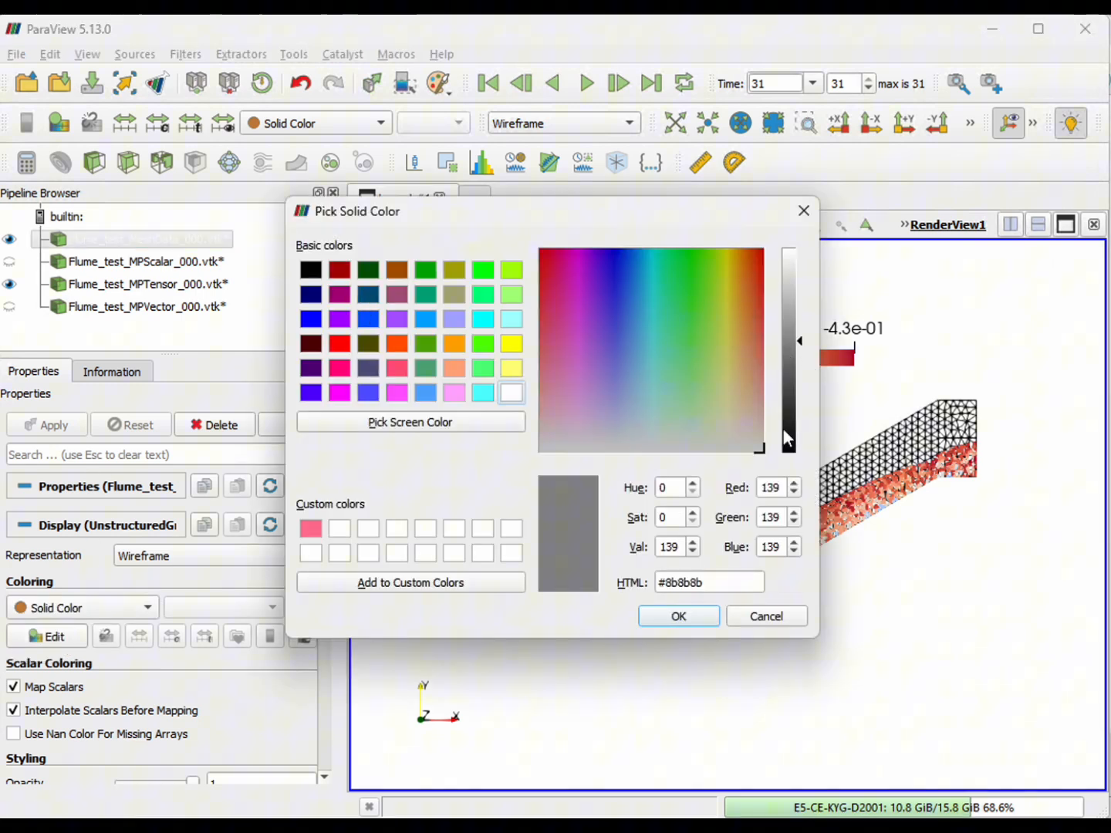
left_click(678, 615)
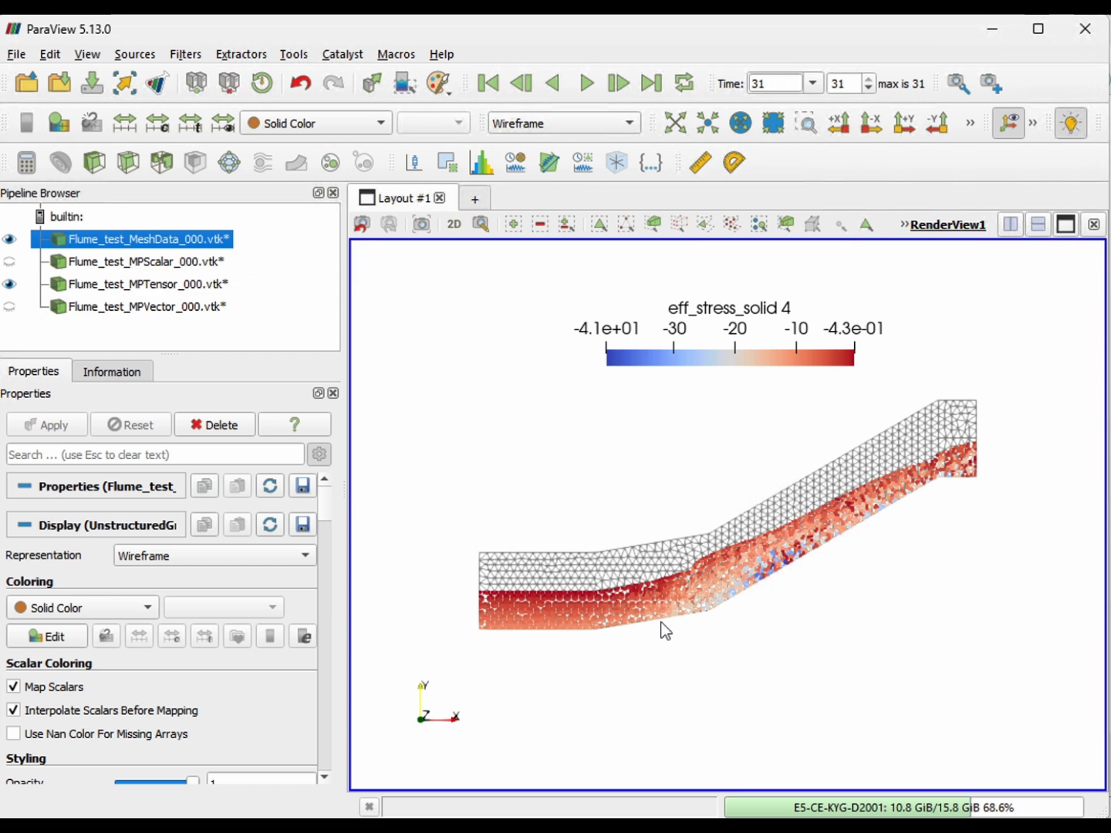
Step: Replay the MPScalar pressure_liquid results in place of MPTensor from the first time step and rescale the colours to the data range
left_click(9, 284)
left_click(10, 261)
left_click(488, 82)
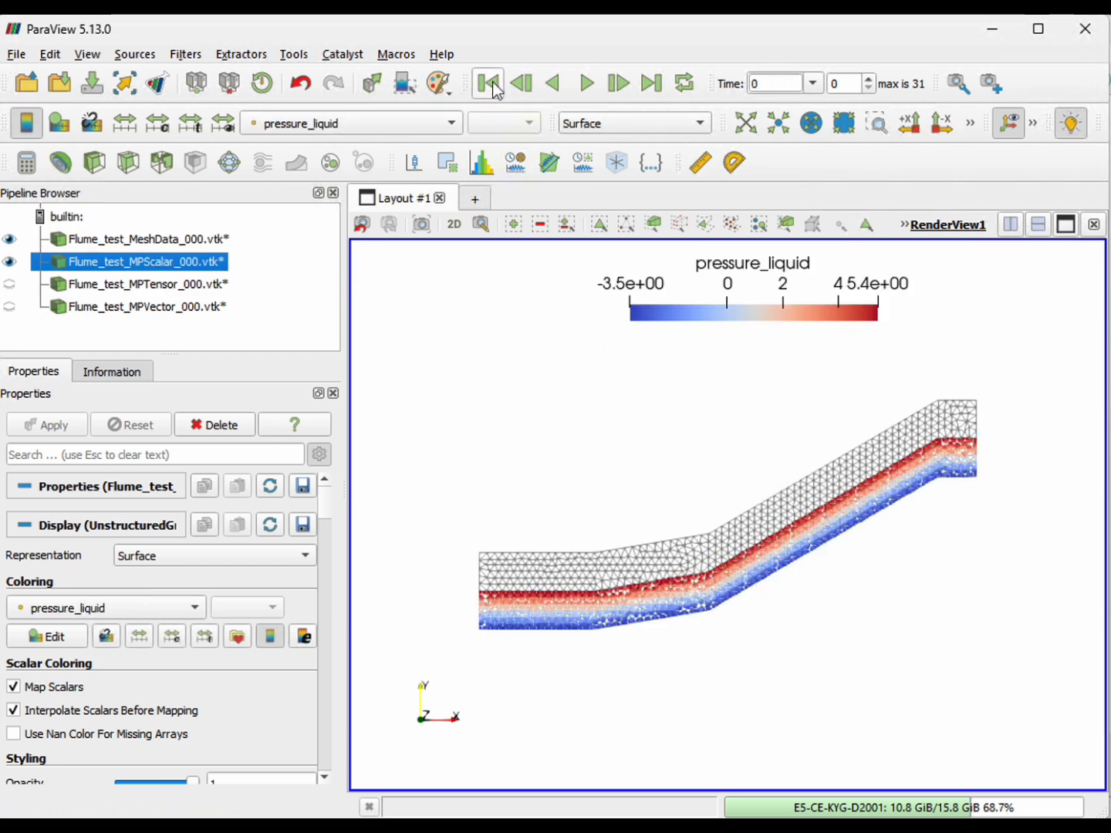
left_click(586, 82)
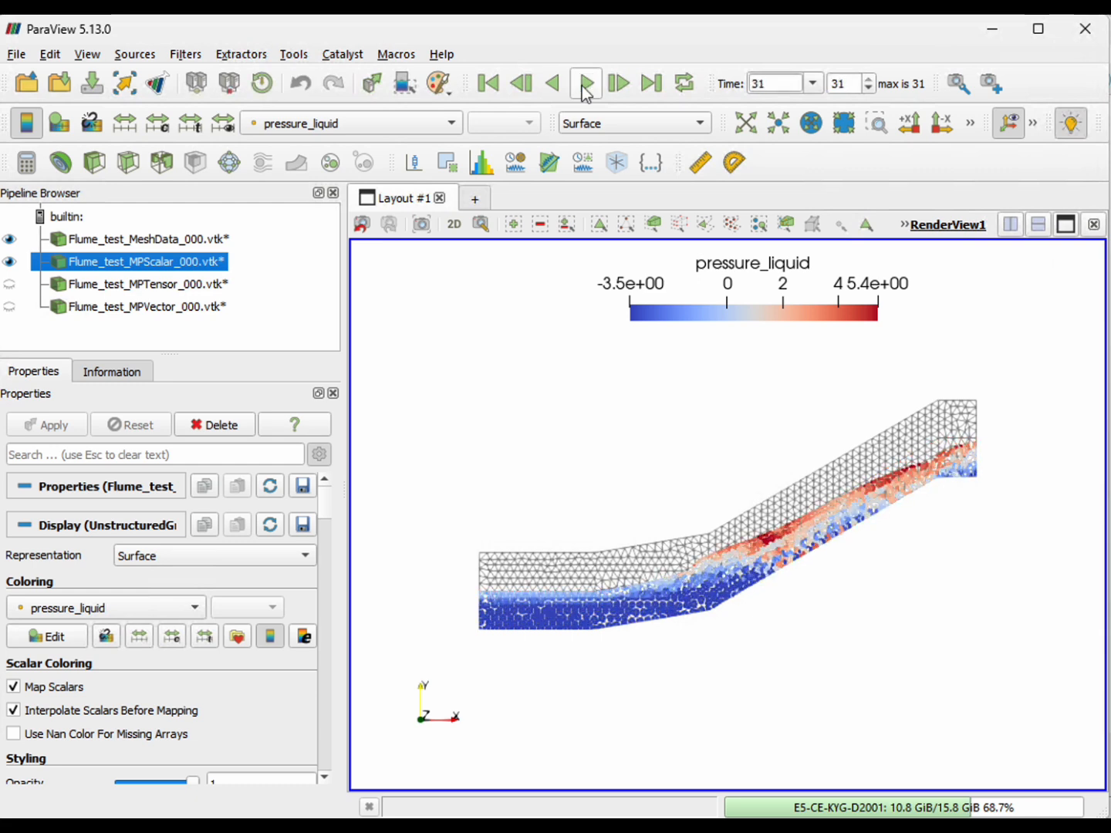
left_click(125, 123)
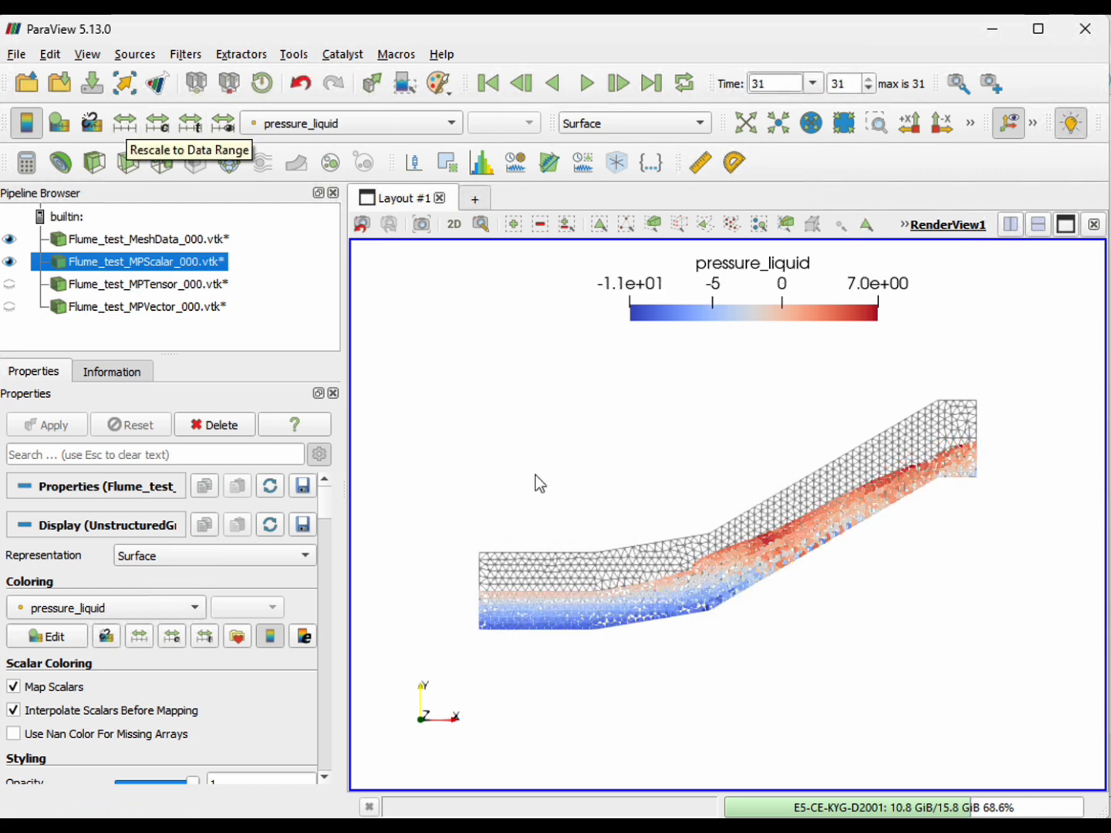
Step: Colour the MPScalar material points by deviatoric_strain_solid
left_click(276, 129)
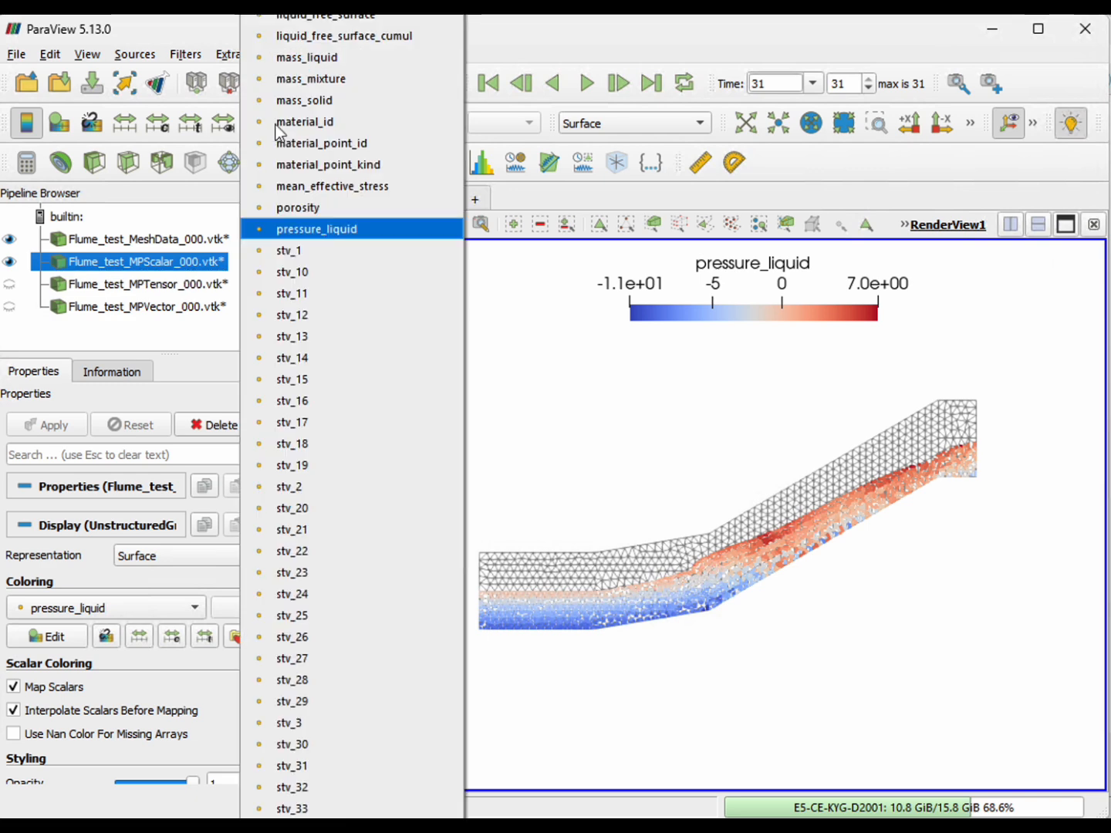
scroll(325, 87, "down", 3)
scroll(327, 90, "up", 7)
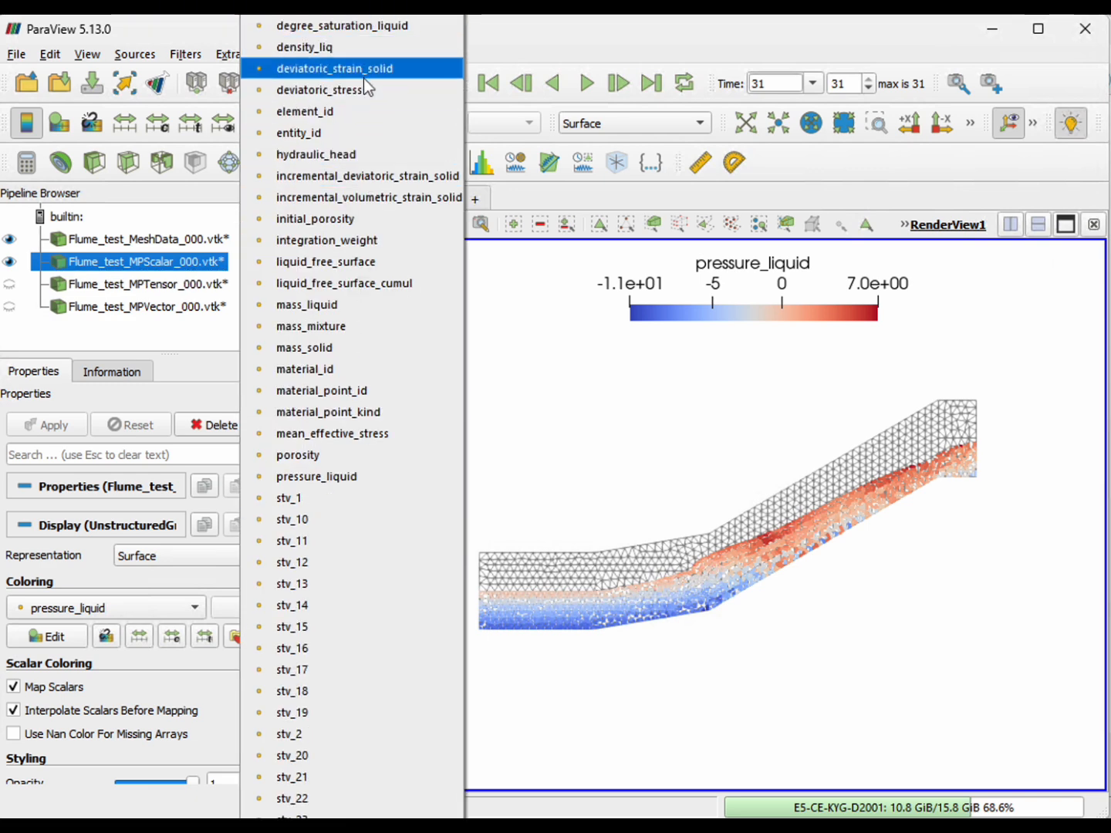
left_click(364, 76)
Step: Place the deviatoric_strain_solid legend horizontally above the slope and play the animation
left_click_drag(1001, 674, 670, 308)
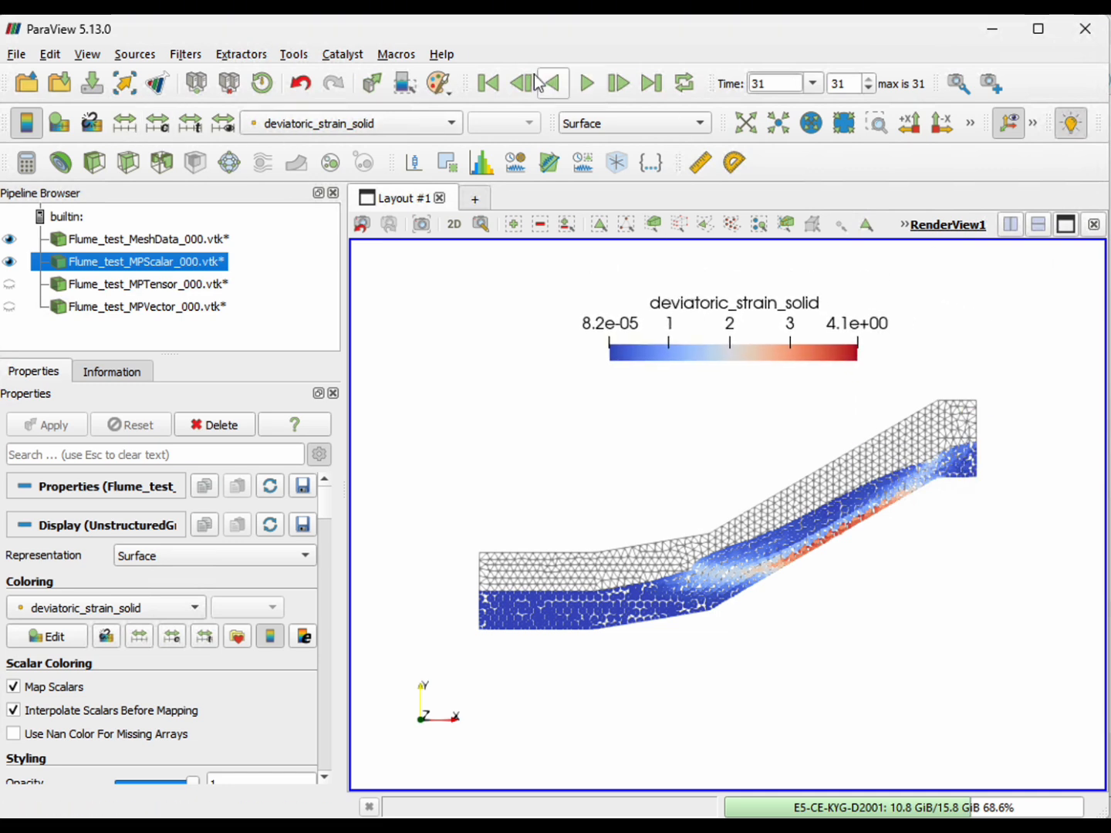
left_click(586, 82)
scroll(812, 565, "up", 2)
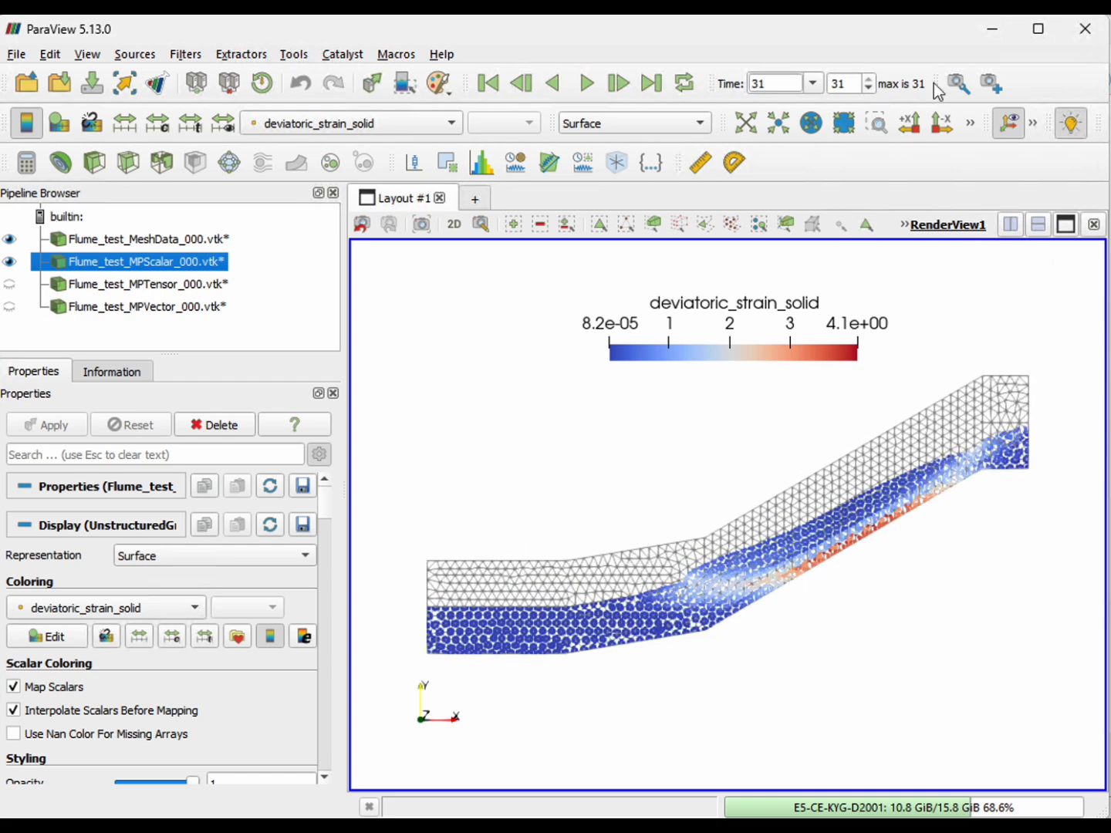
Step: Switch from ParaView to GiD, enter postprocess mode for Flume_test and open the list of displayed mesh sets
left_click(992, 29)
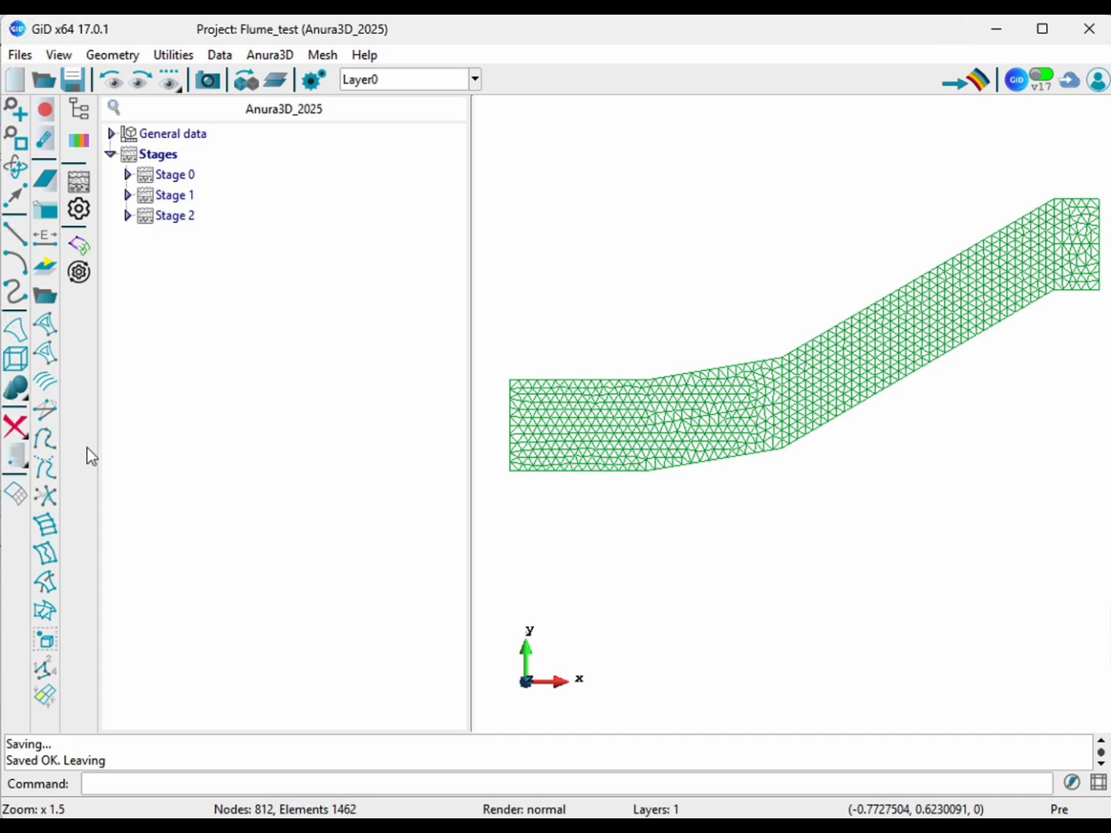
left_click(981, 88)
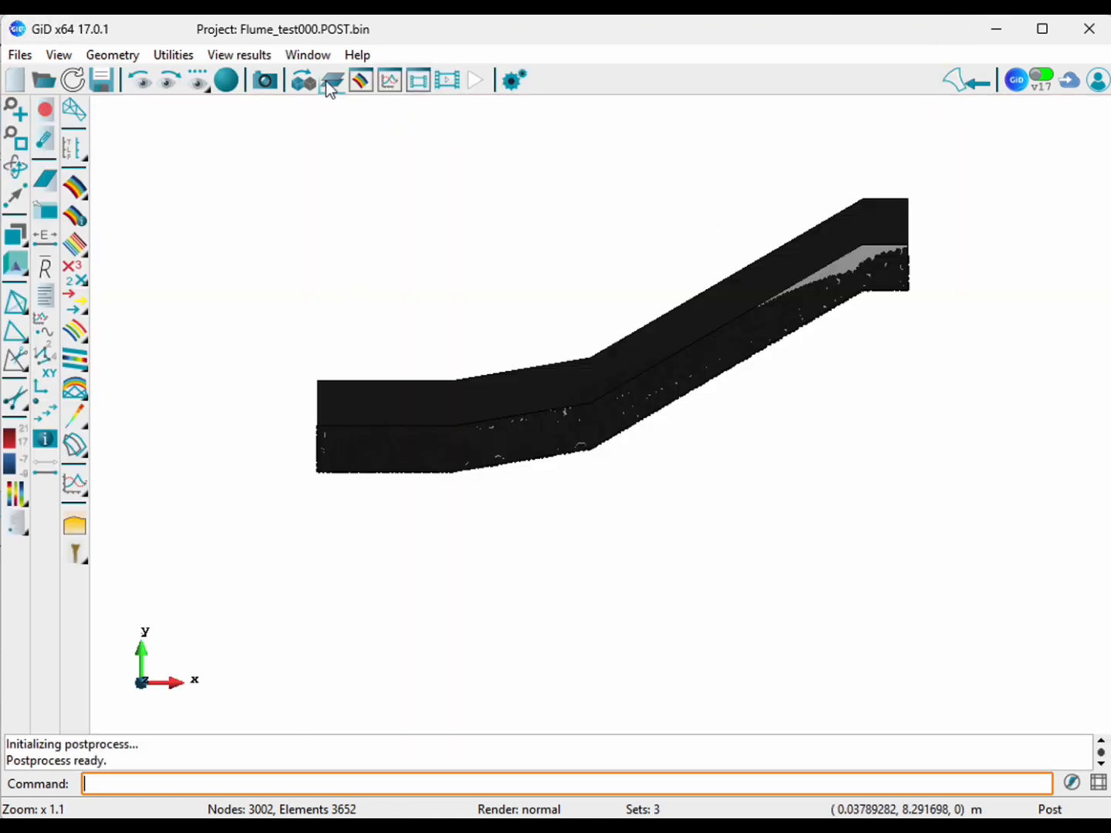
left_click(331, 81)
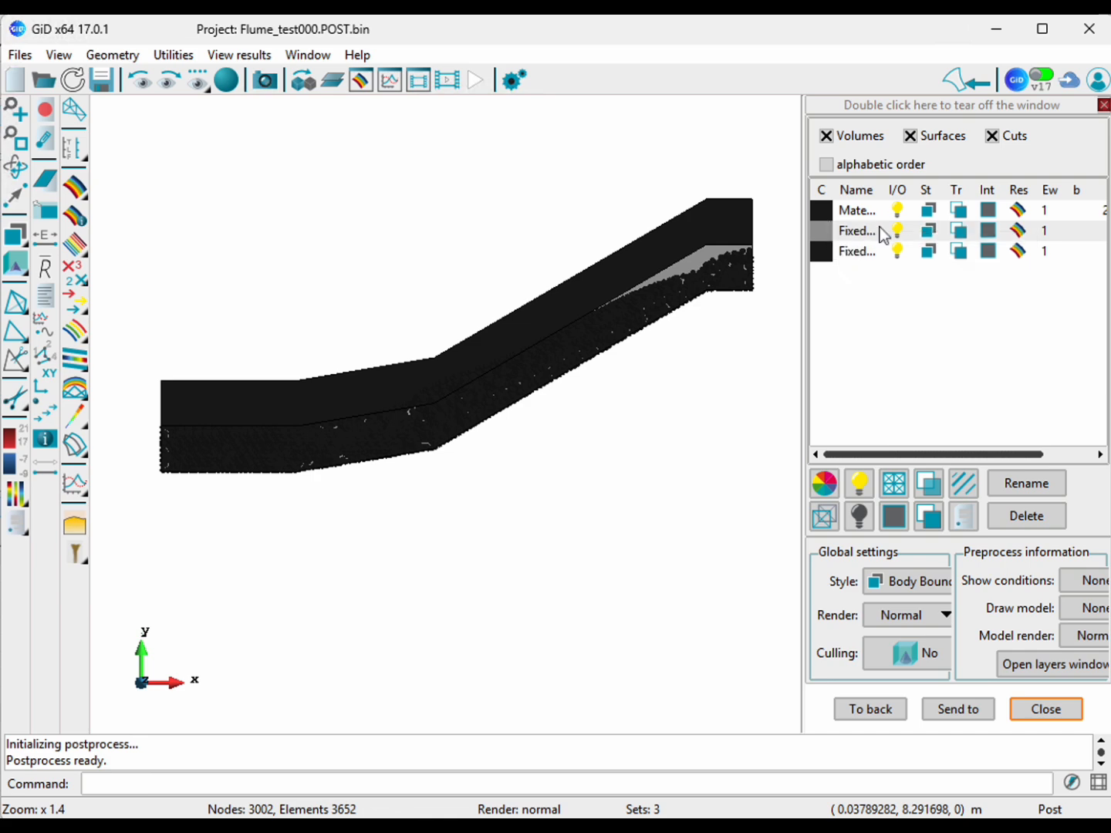
Step: Turn off both Fixed Mesh sets so only the Material Points set is displayed
left_click(898, 211)
left_click(898, 212)
left_click(898, 251)
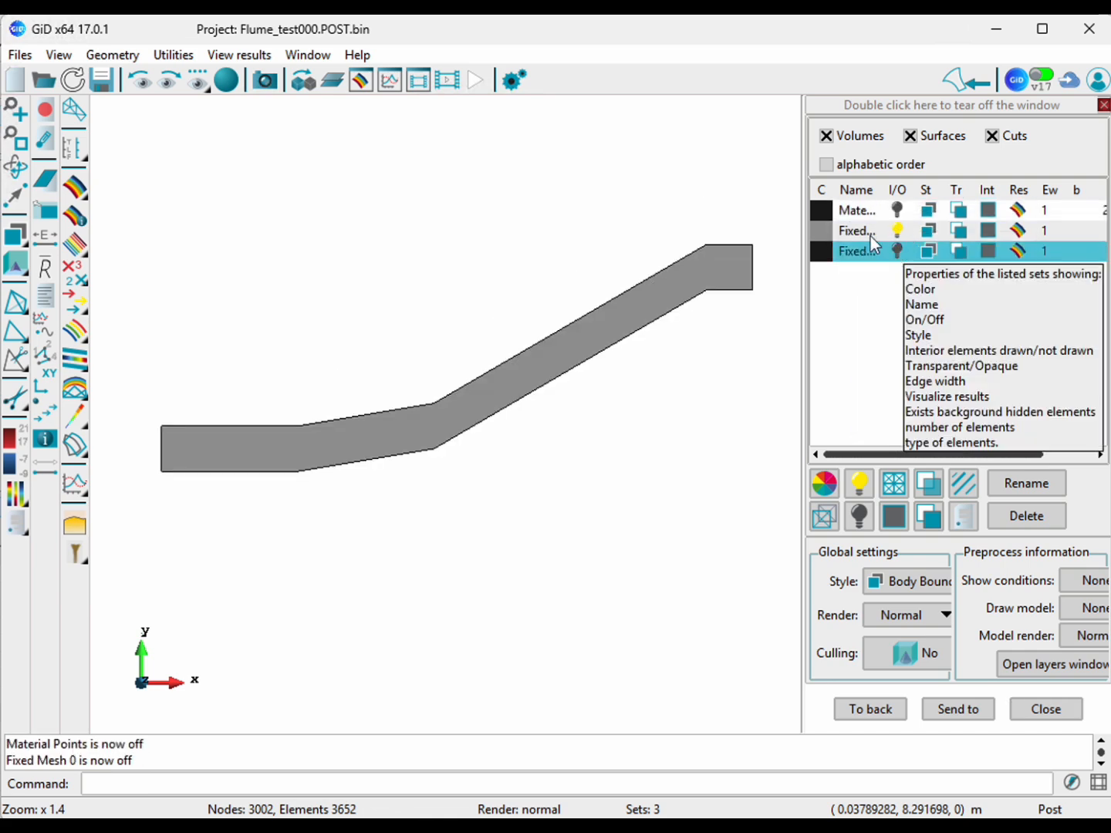
left_click(865, 233)
left_click(898, 231)
left_click(897, 210)
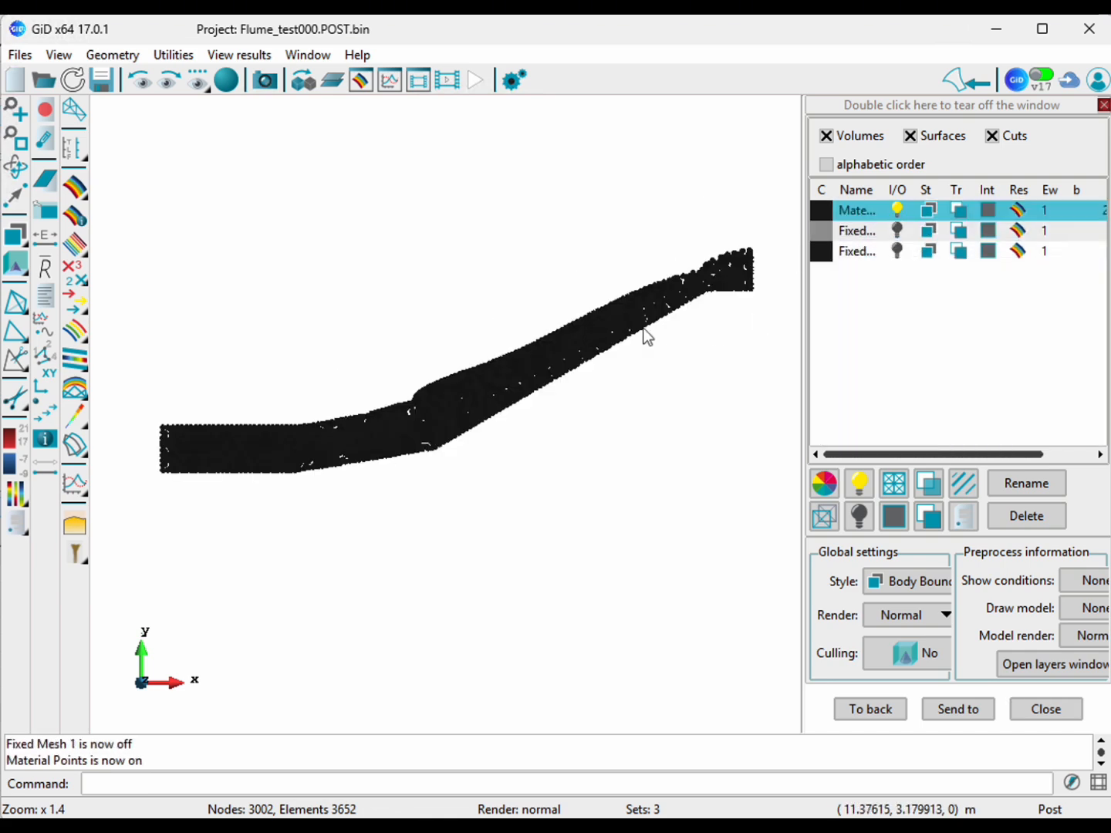
left_click(929, 211)
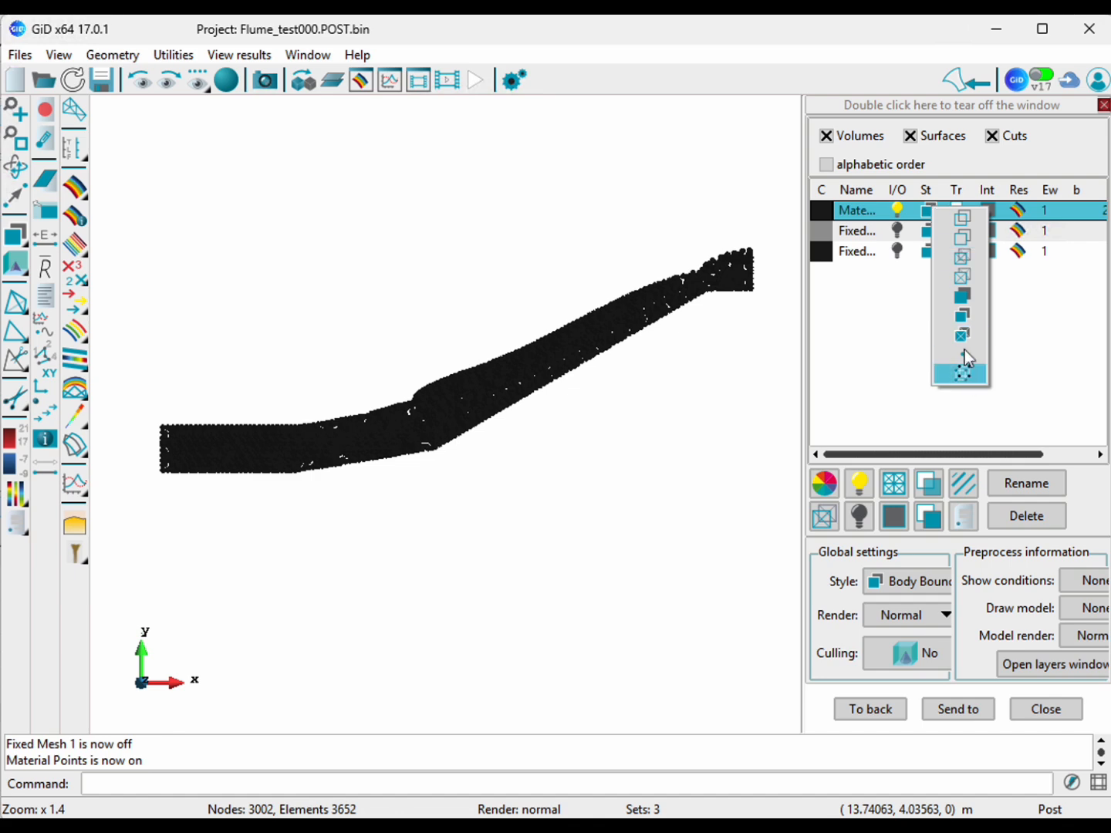
left_click(903, 326)
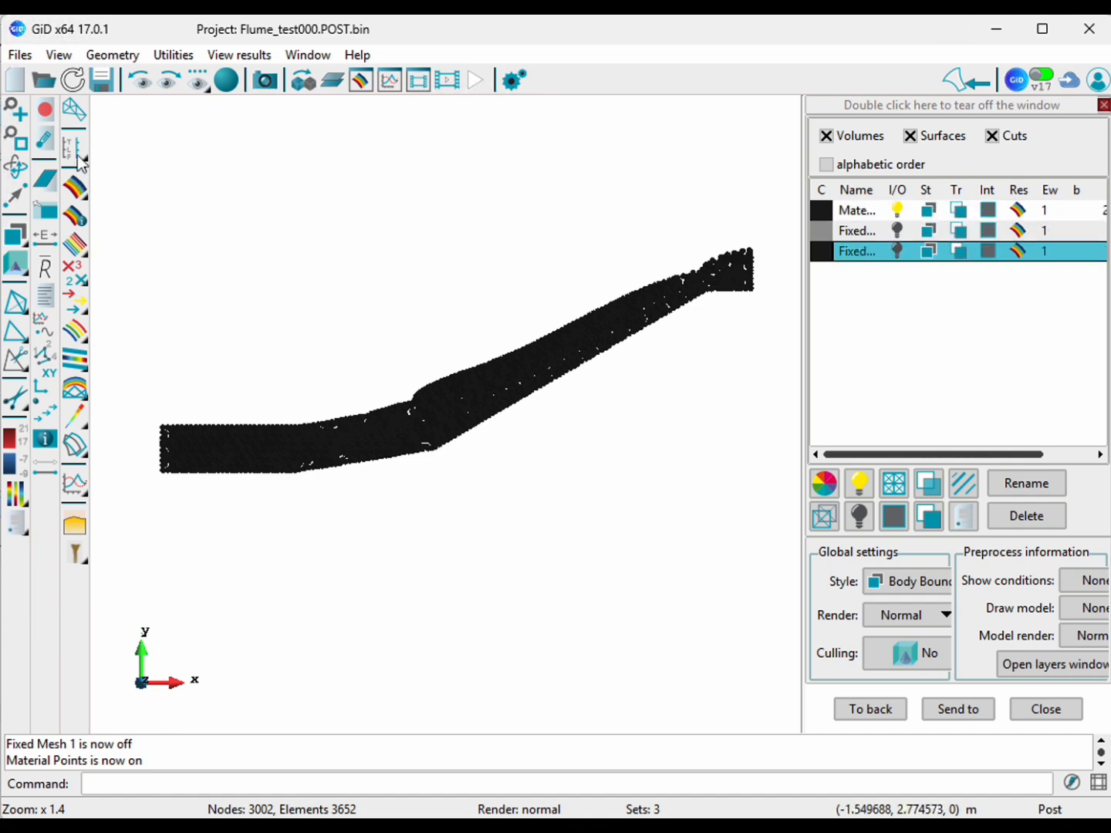
Step: Select Vector Results step 5.0 and display the solid displacement magnitude as a contour fill on the material points
left_click(76, 114)
mouse_move(147, 183)
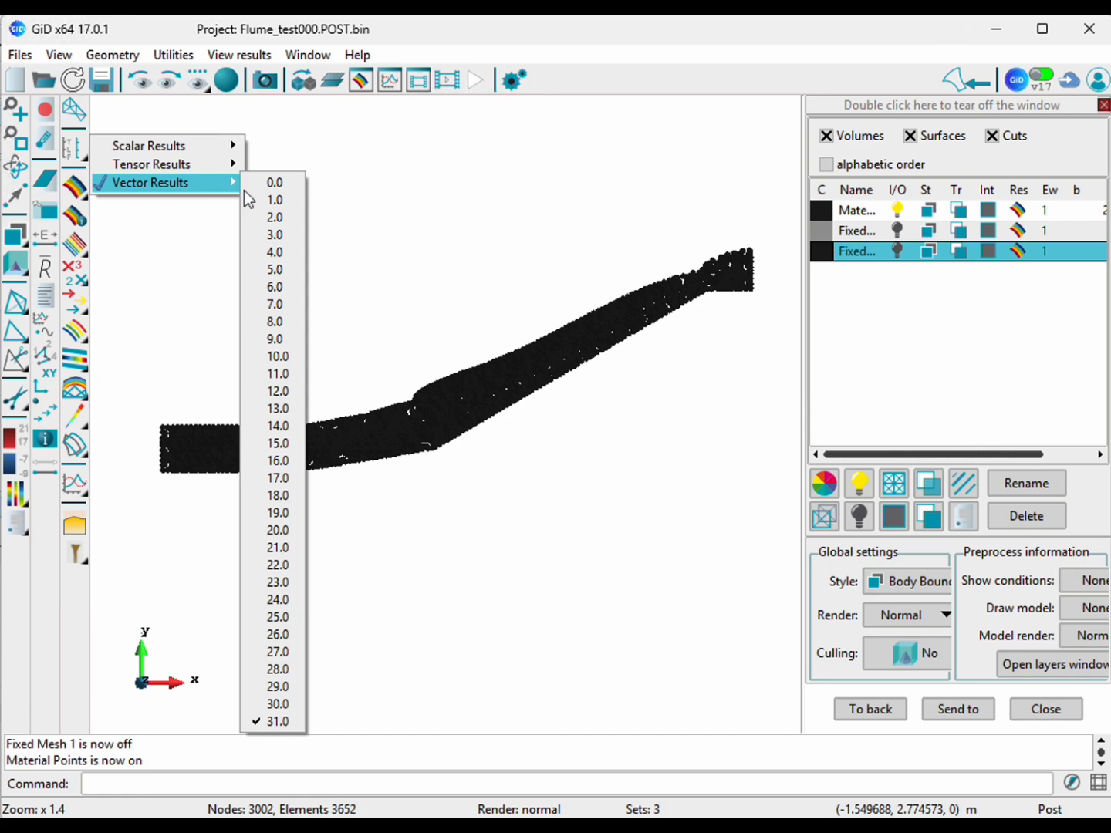
left_click(275, 272)
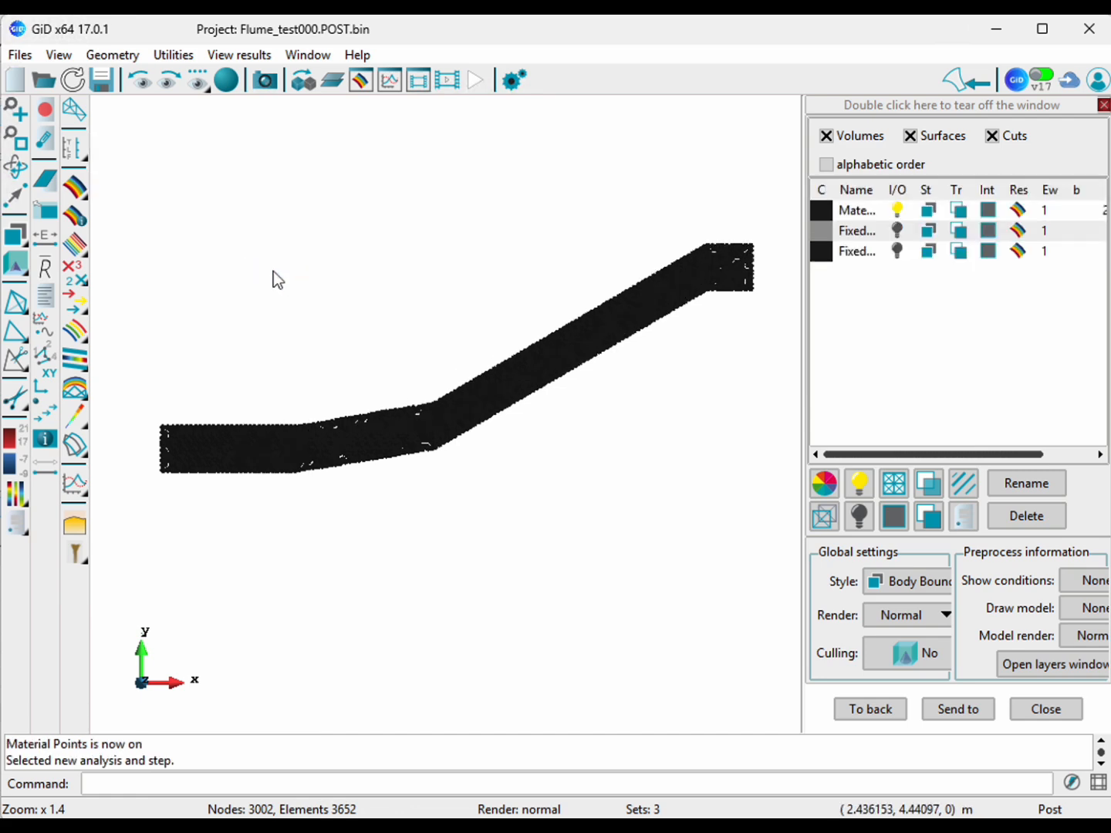
left_click(75, 192)
mouse_move(233, 221)
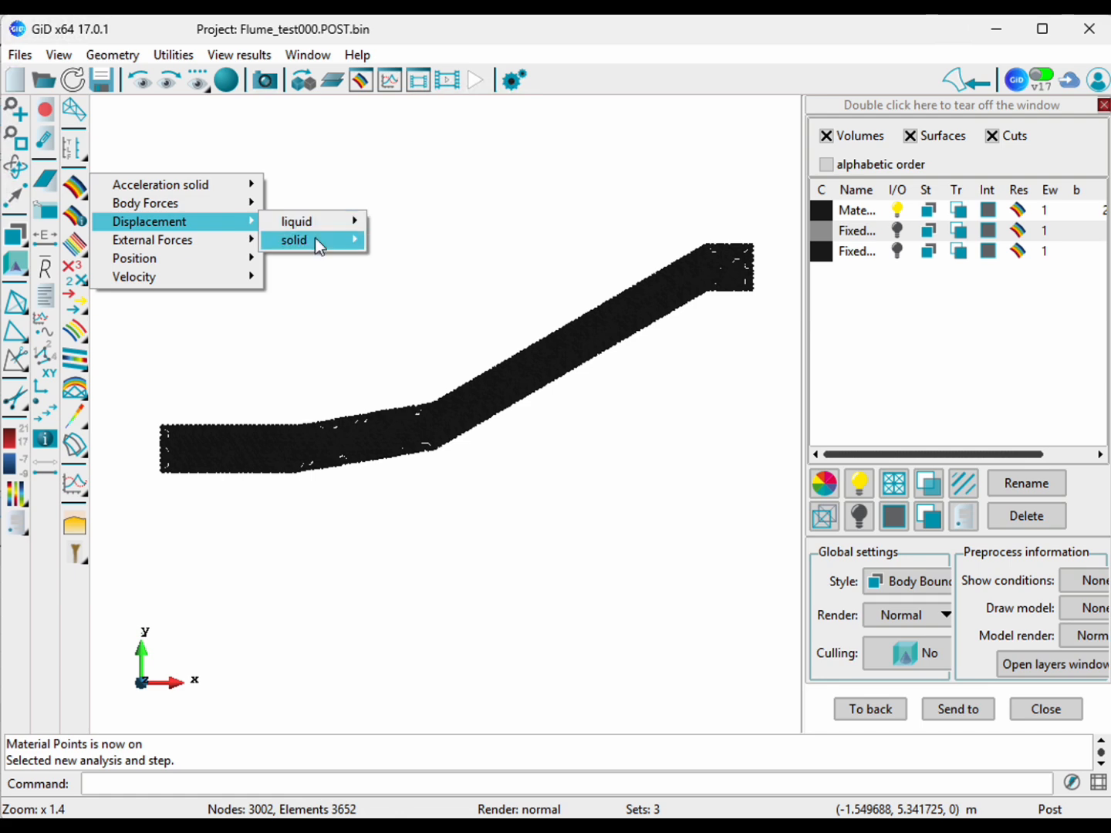
mouse_move(319, 246)
left_click(397, 295)
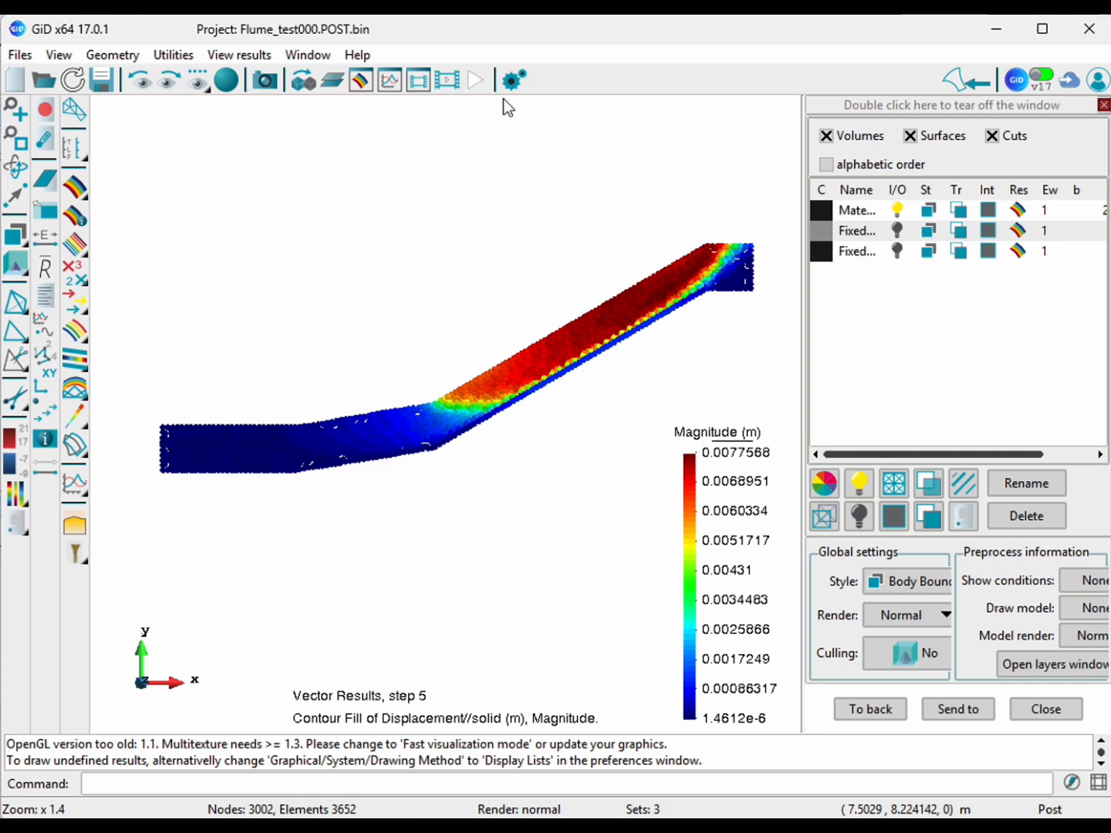
Step: Set the animation delay between steps to 150 ms and play the solid displacement animation
left_click(444, 80)
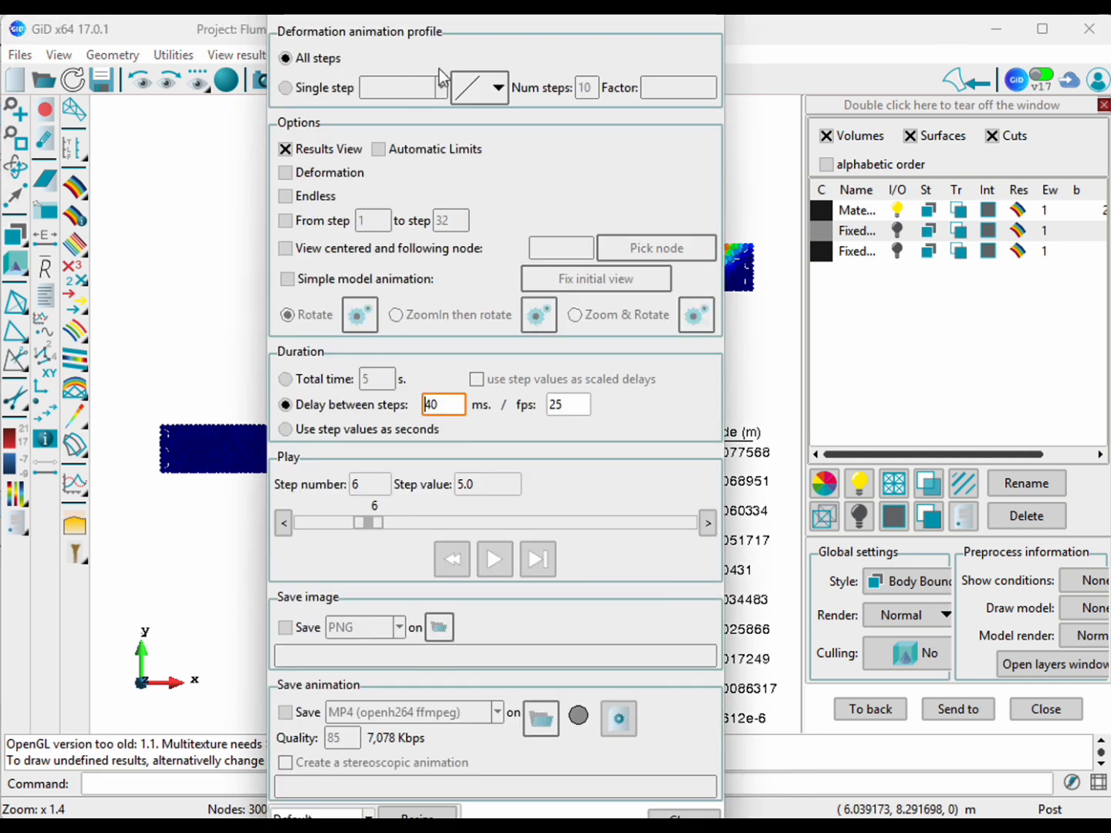
left_click_drag(484, 16, 483, 119)
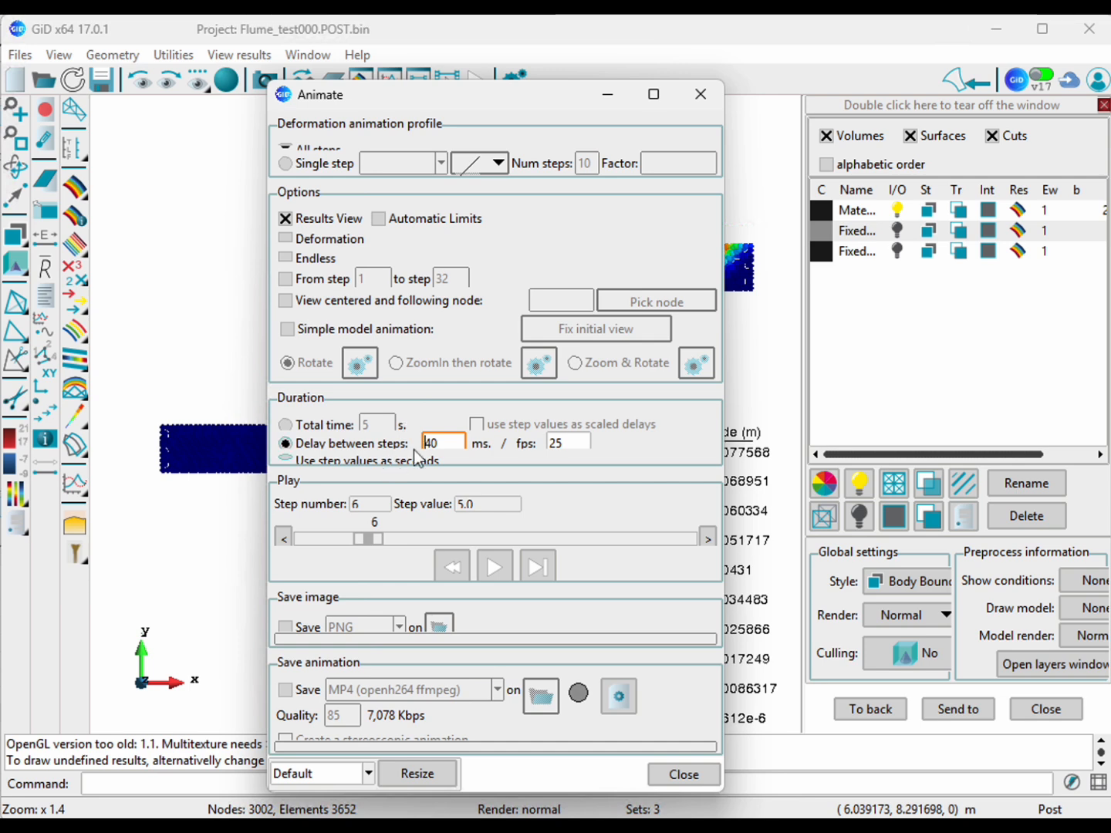
double_click(429, 443)
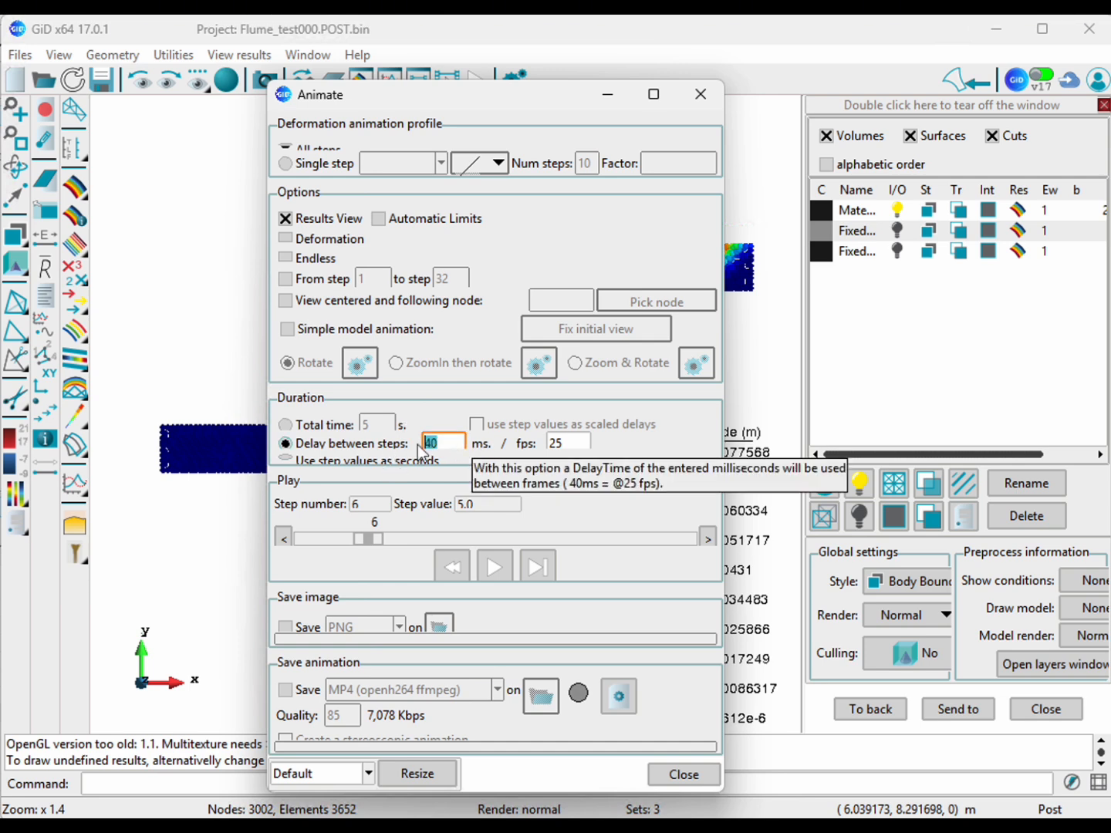
type("15")
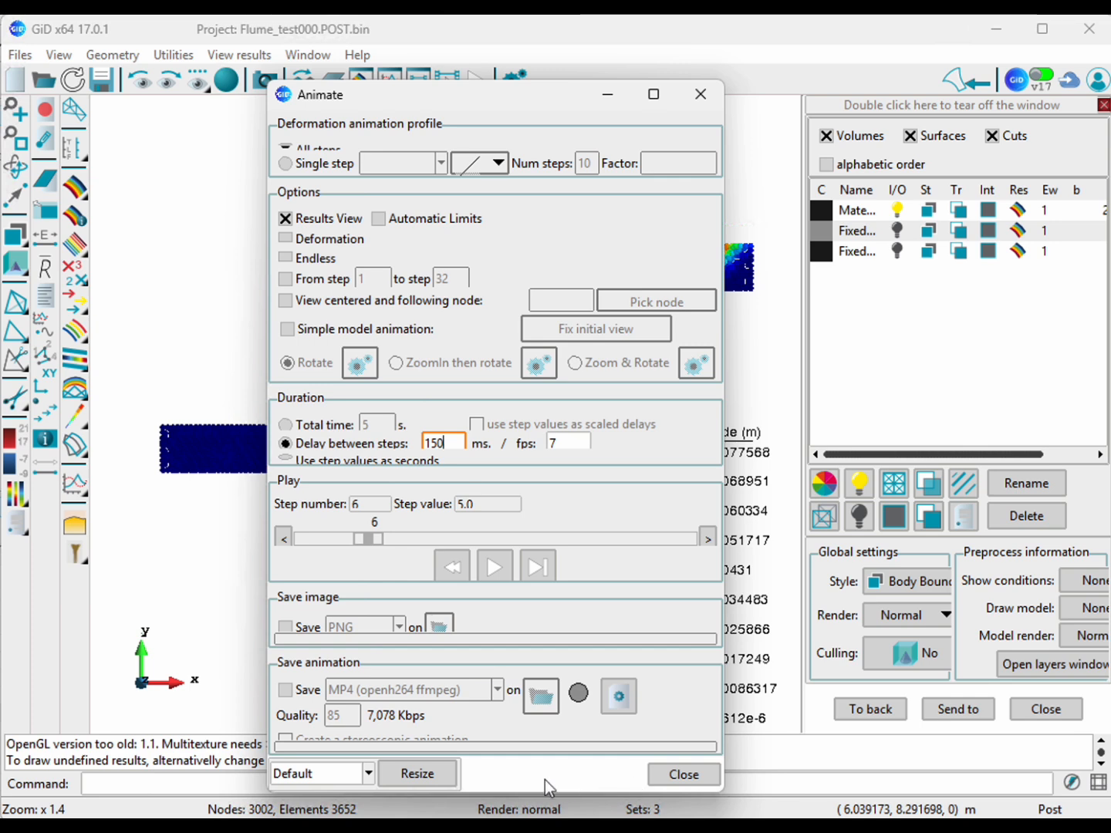
left_click(427, 774)
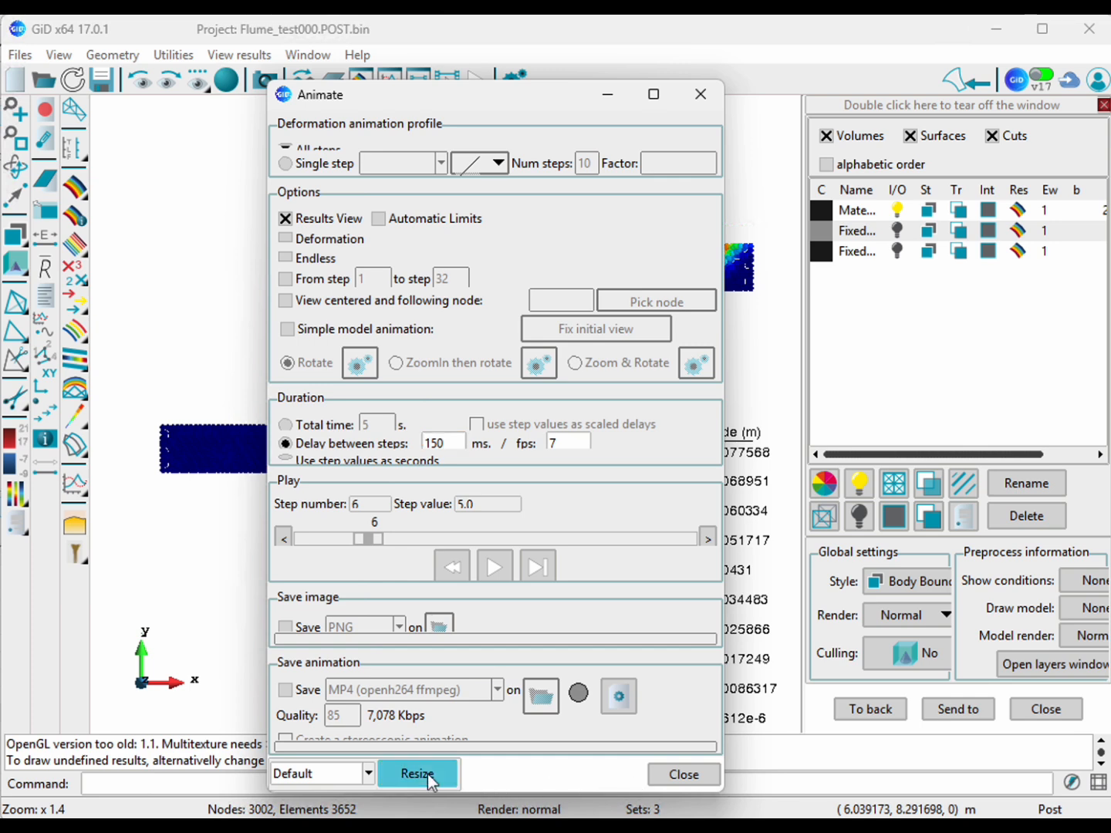
left_click(683, 773)
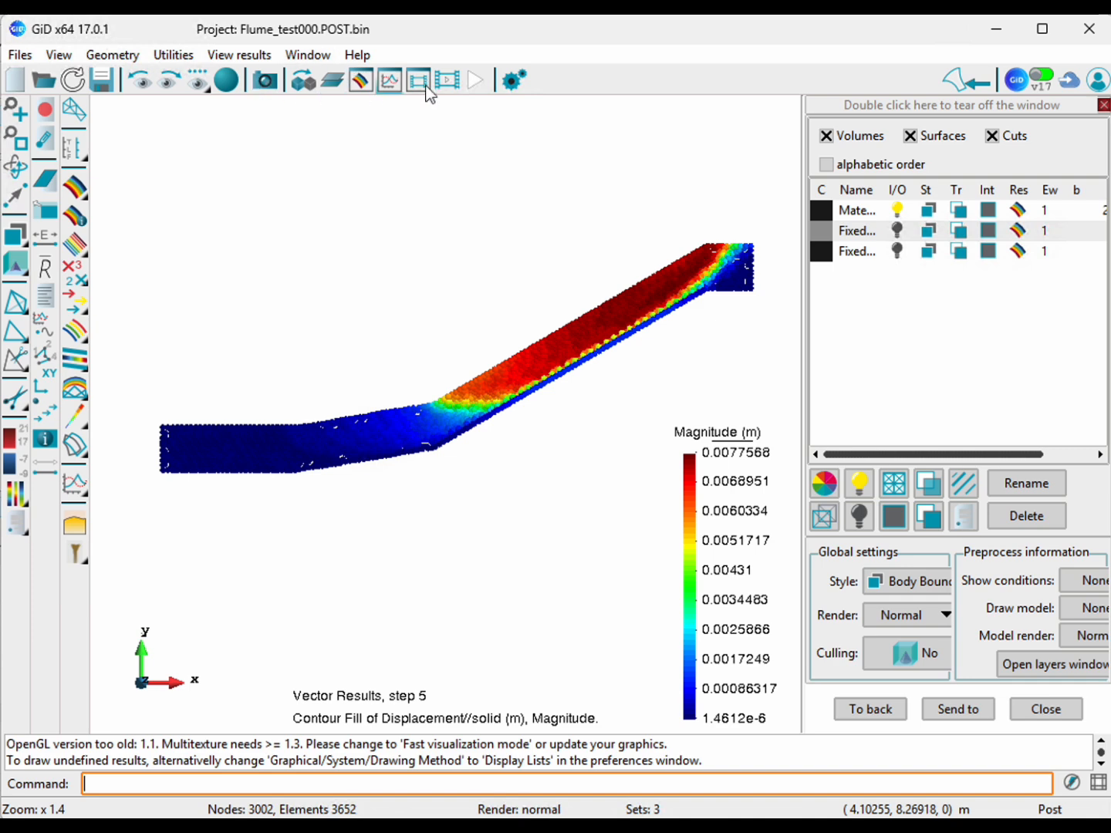
left_click(476, 80)
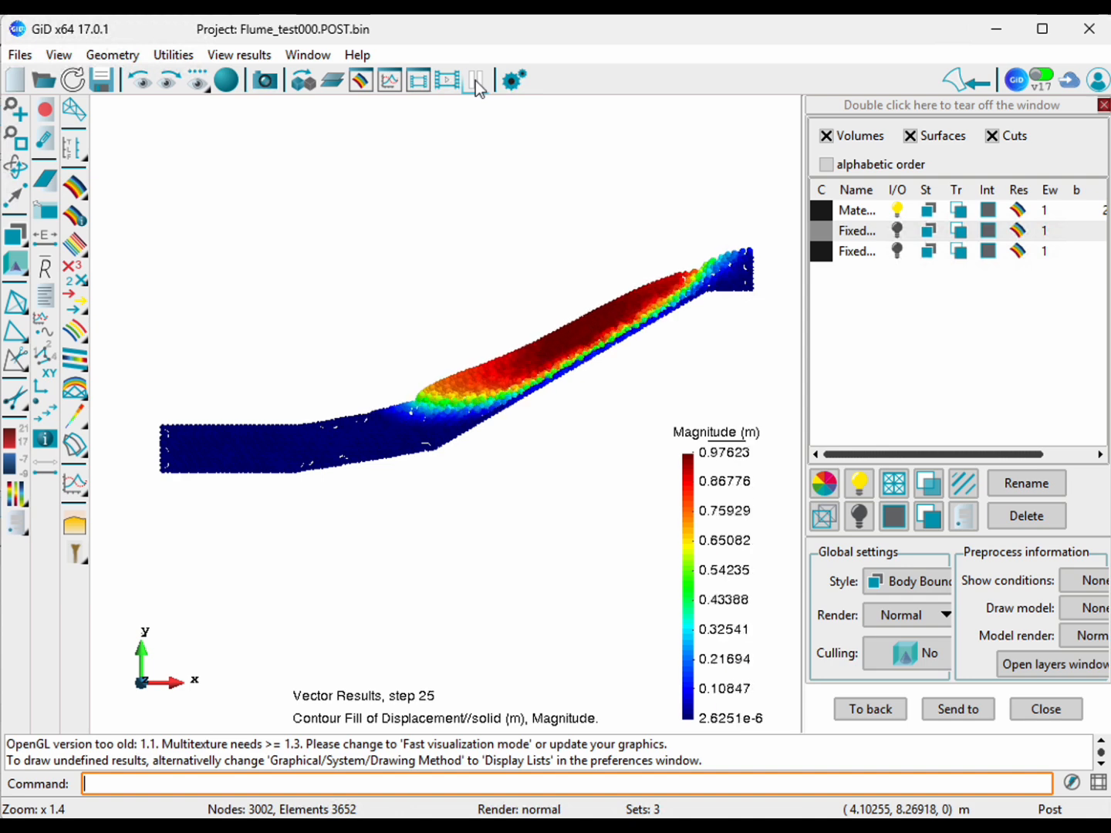
left_click(475, 80)
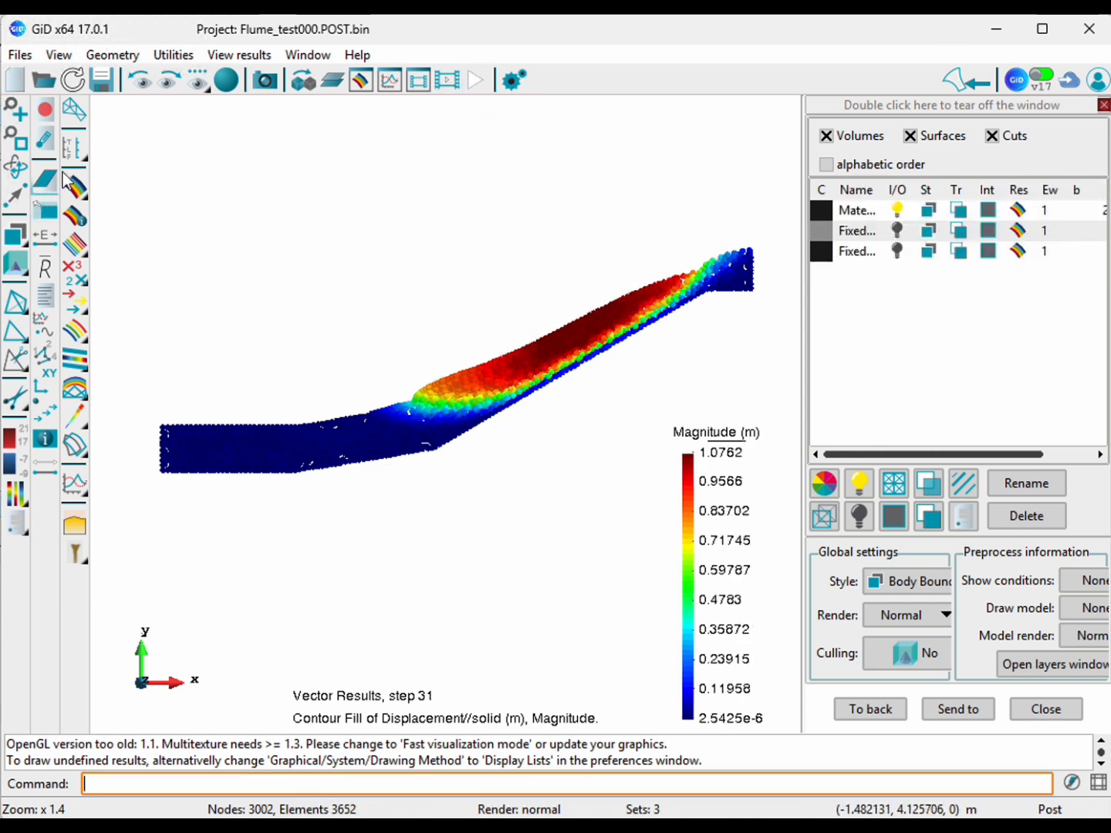
Step: Switch to the tensor results, display Eff stress solid SYY as a contour fill and play its animation
left_click(72, 151)
mouse_move(155, 164)
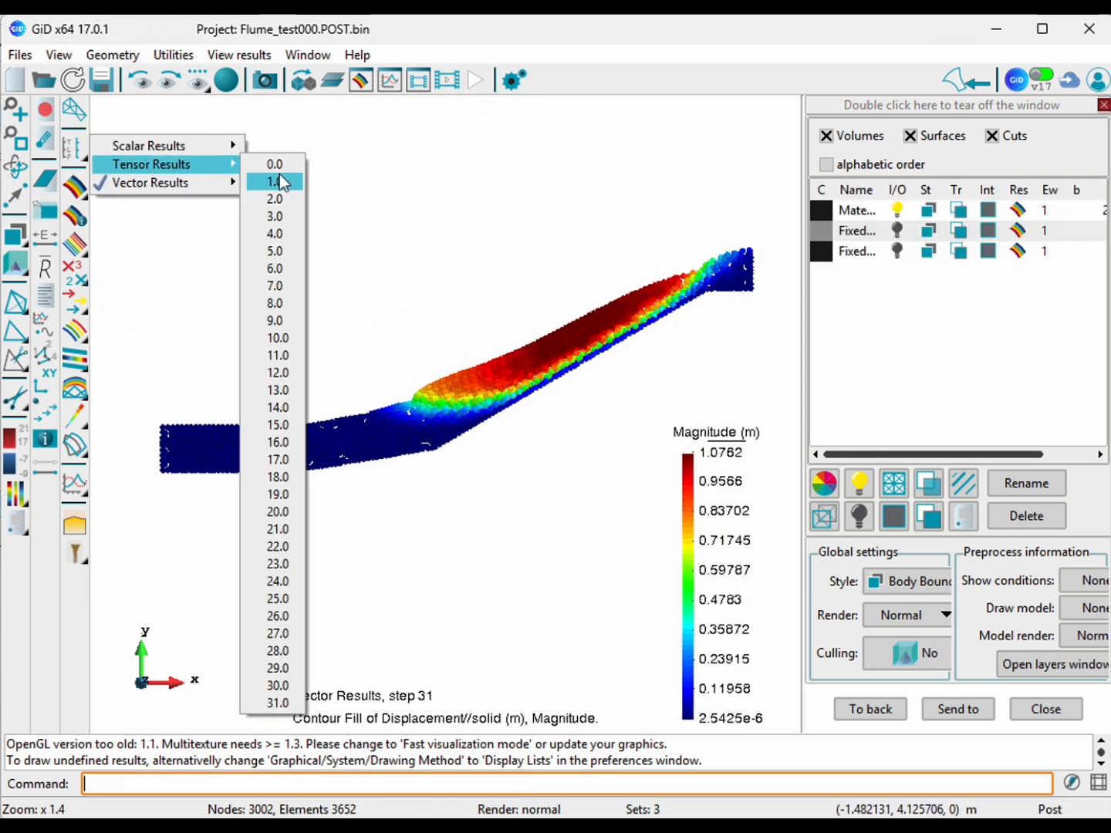
left_click(284, 251)
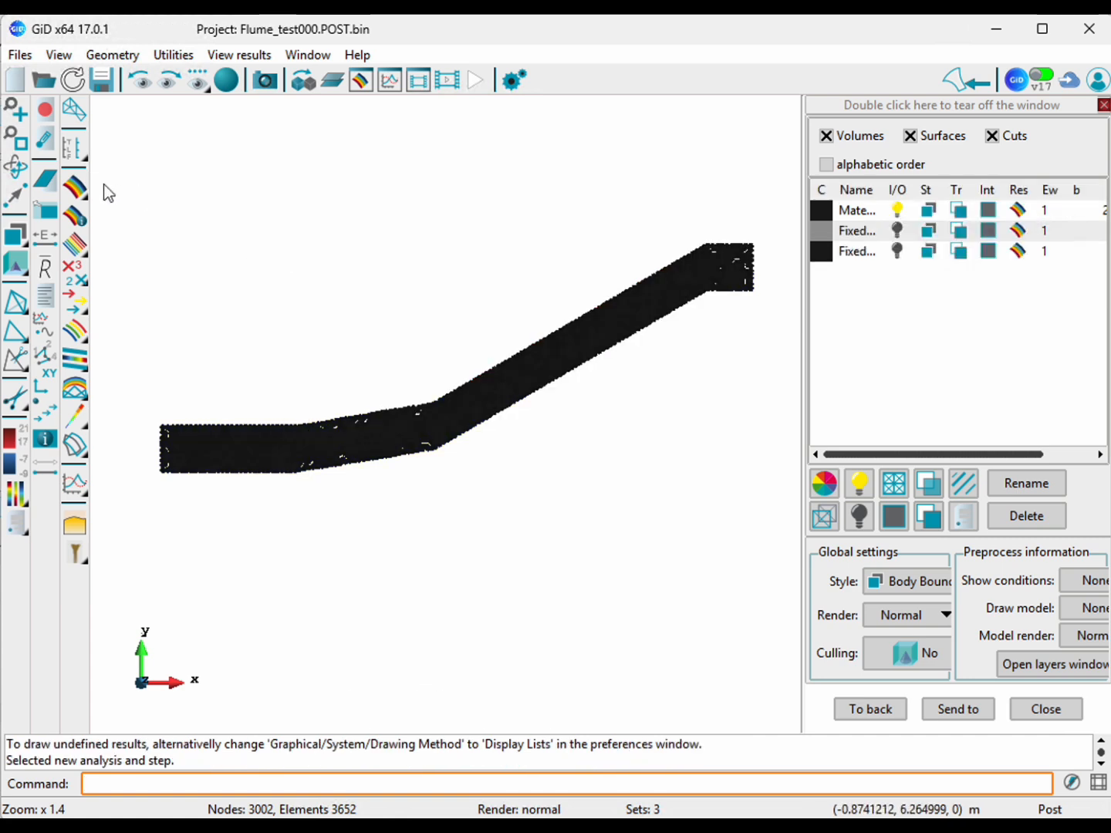
left_click(74, 187)
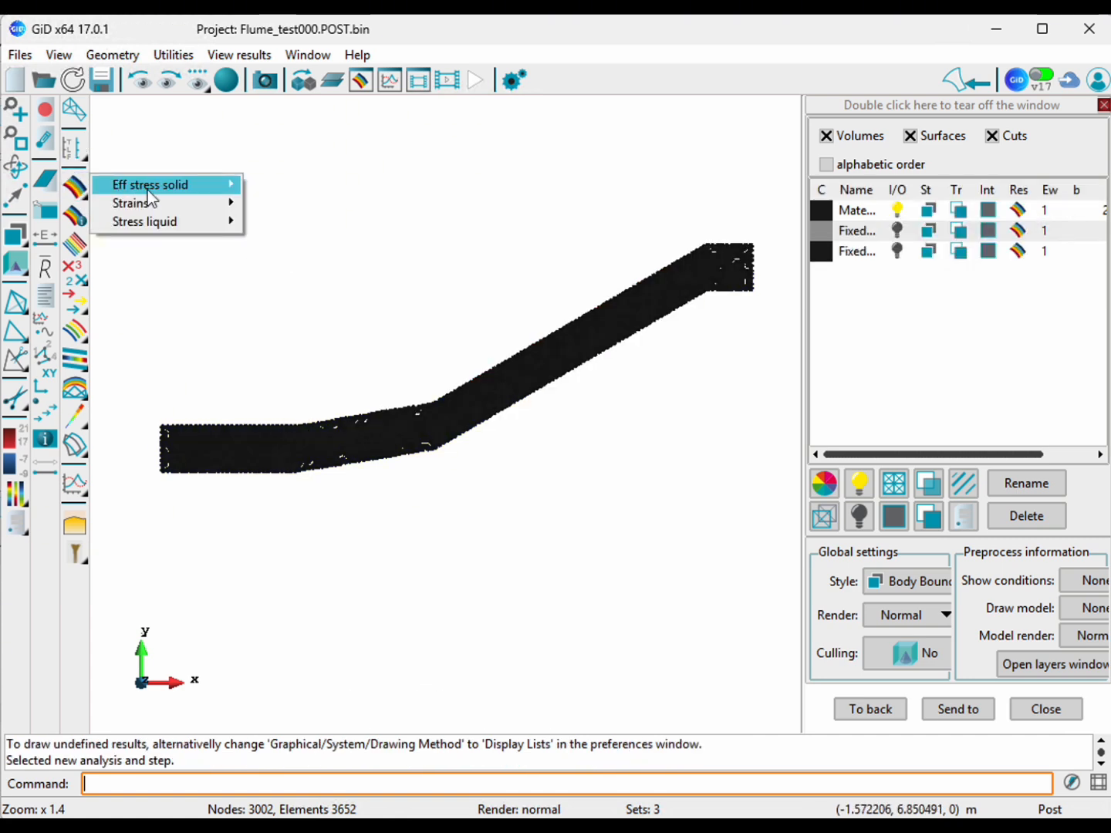
mouse_move(155, 184)
left_click(298, 207)
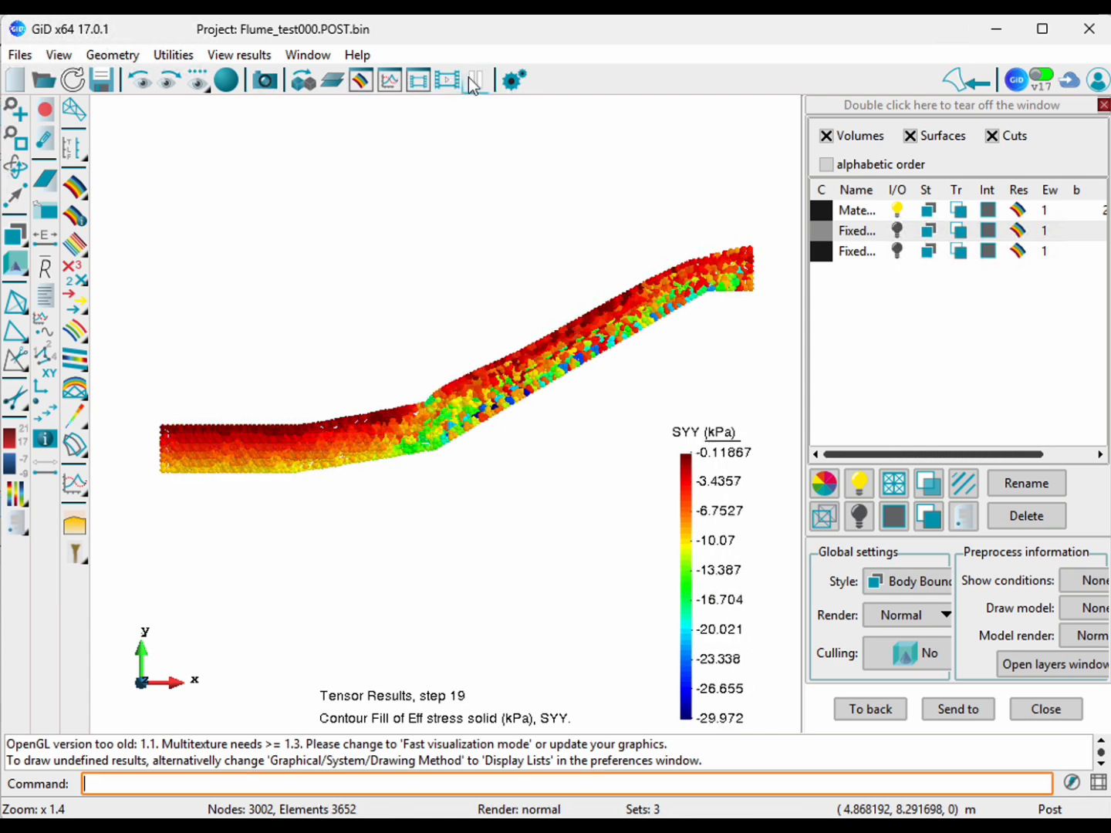
left_click(469, 77)
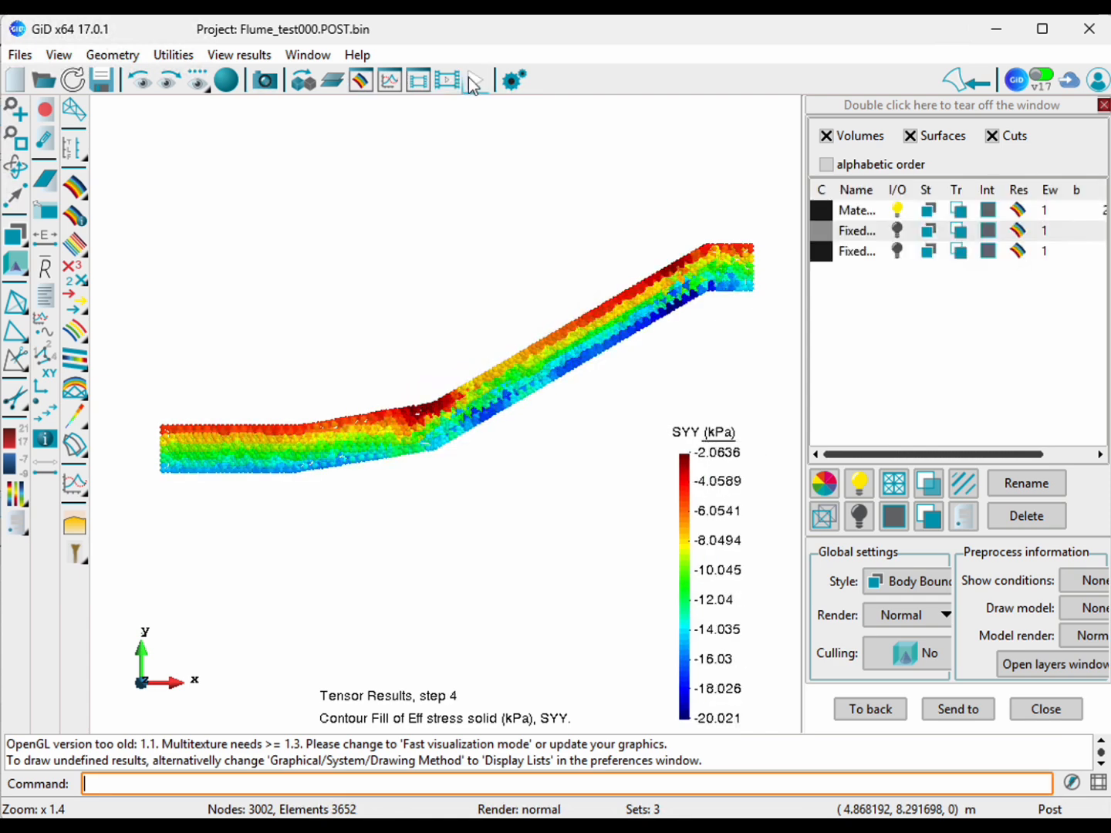
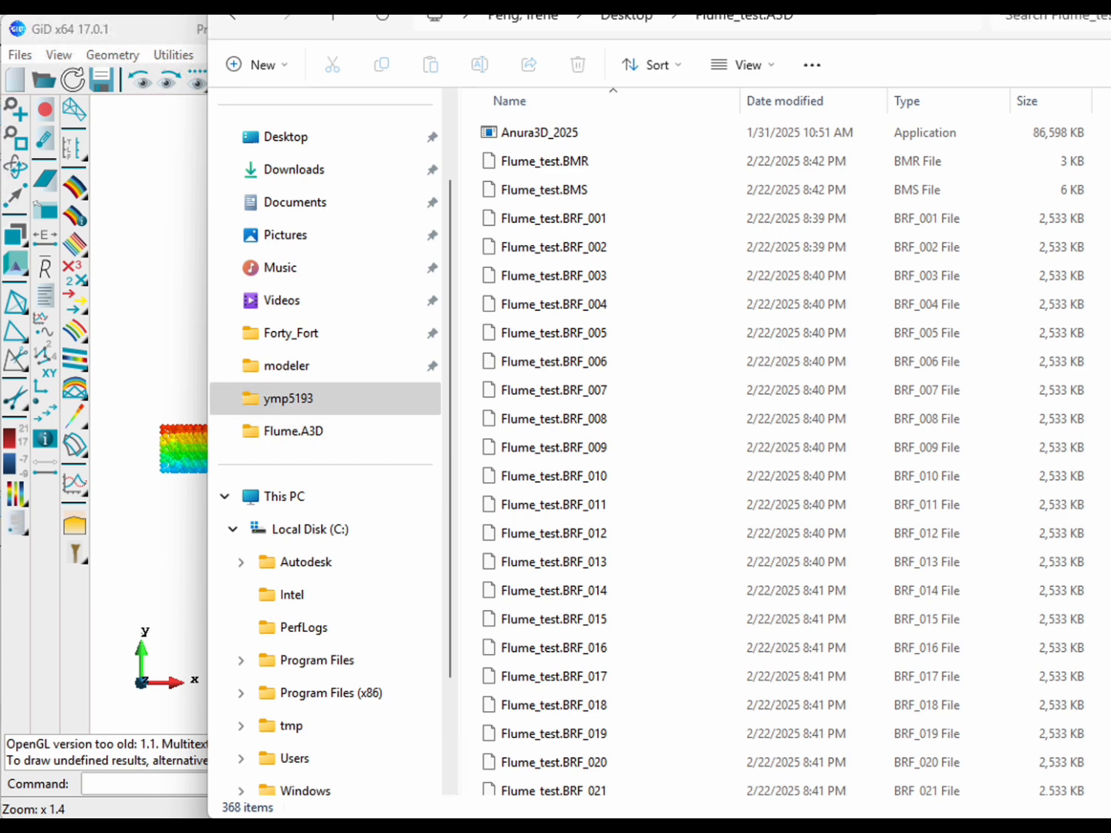
Step: Switch to File Explorer and search the Flume_test.A3D folder for ",par"
left_click_drag(747, 2, 624, 58)
left_click(924, 99)
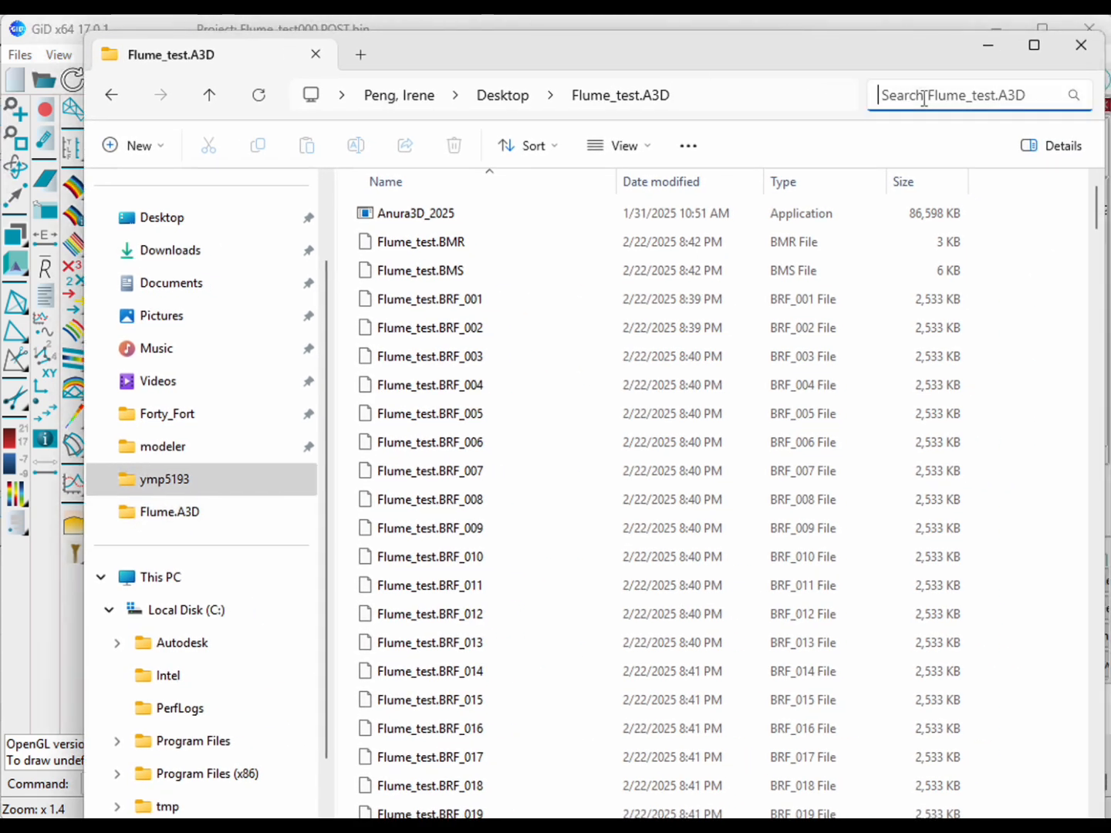
type(",par")
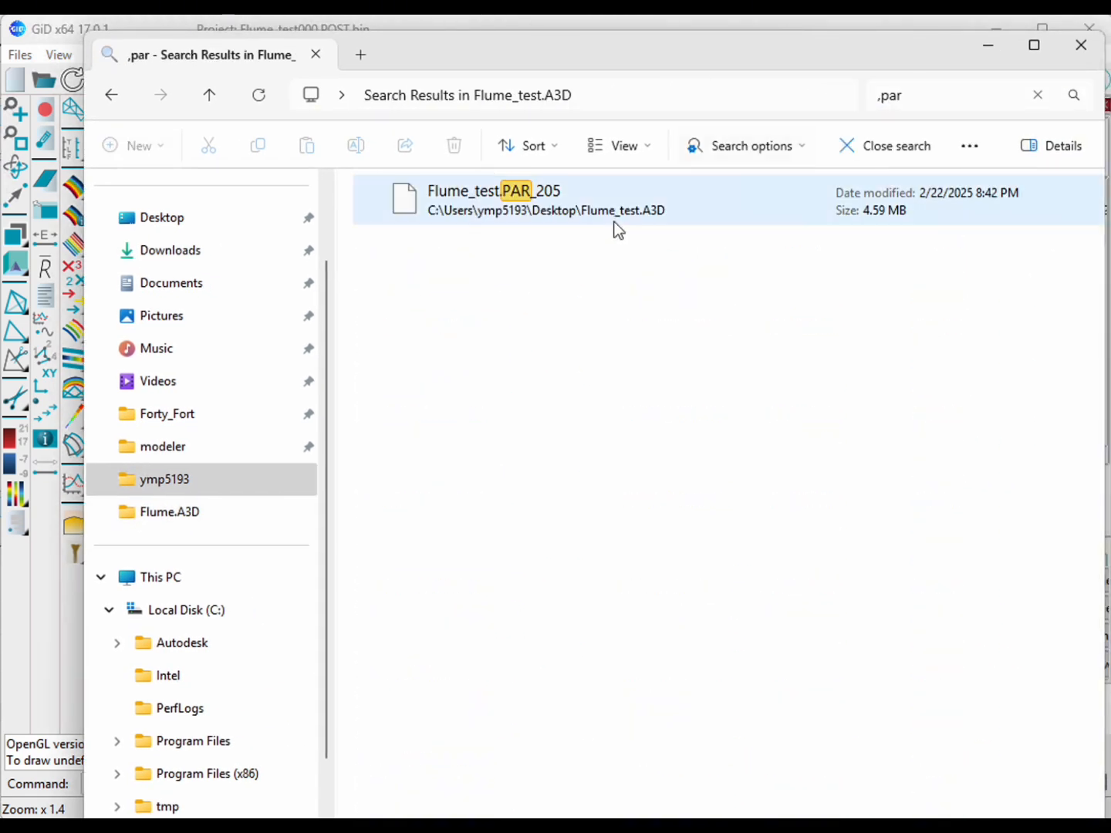
left_click(610, 195)
double_click(610, 195)
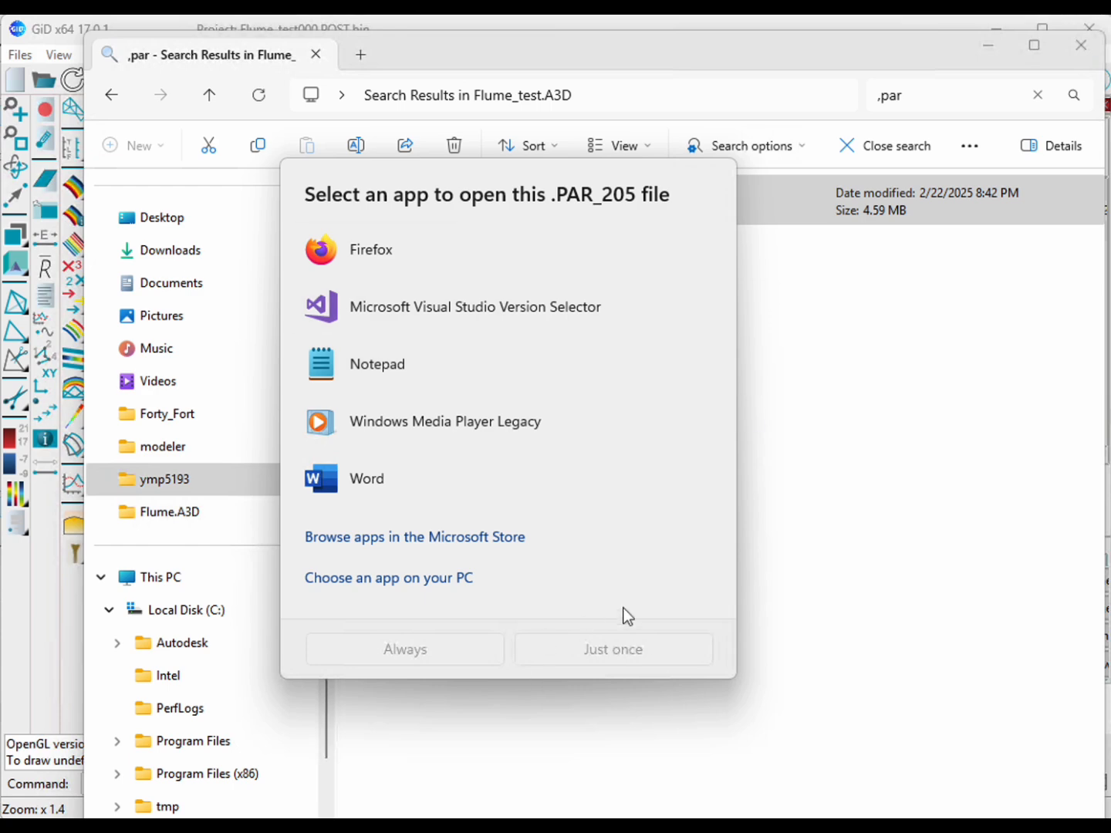
left_click(824, 604)
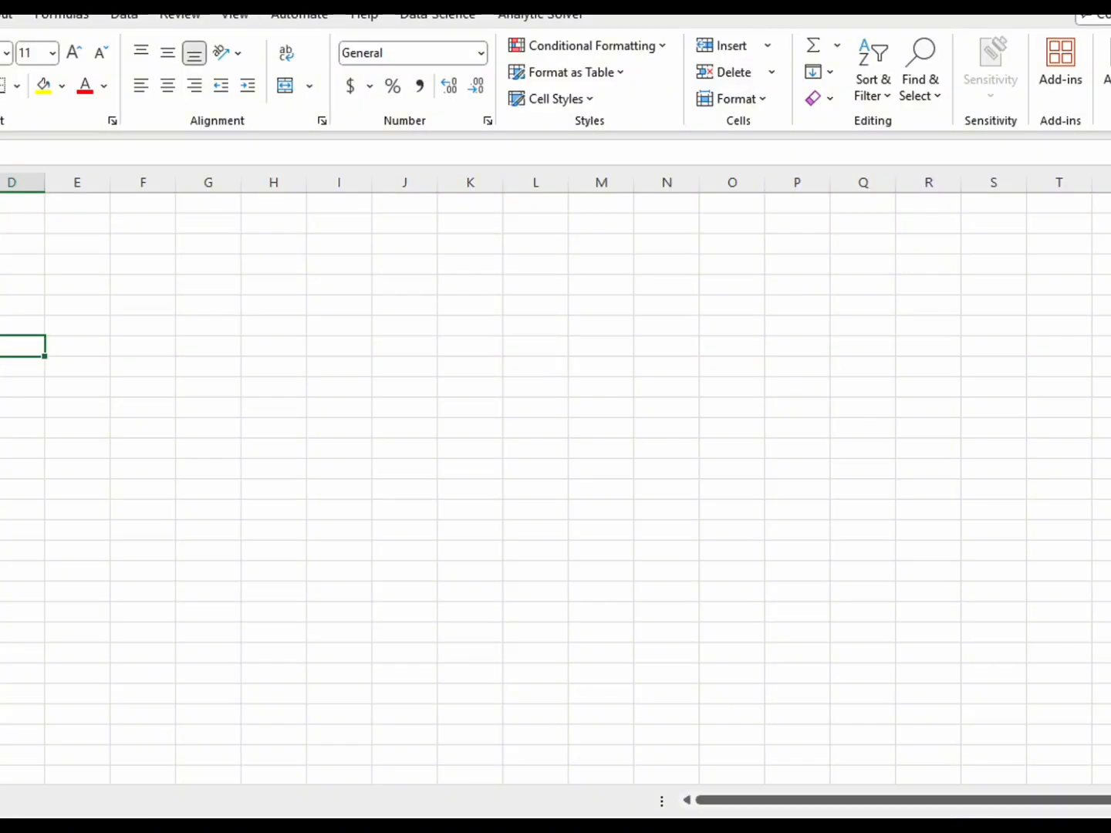
Step: Arrange the Excel and File Explorer windows side by side and open Flume_test.PAR_205 in Excel
left_click(1110, 15)
left_click_drag(692, 74, 869, 335)
left_click(429, 202)
left_click_drag(462, 52, 651, 55)
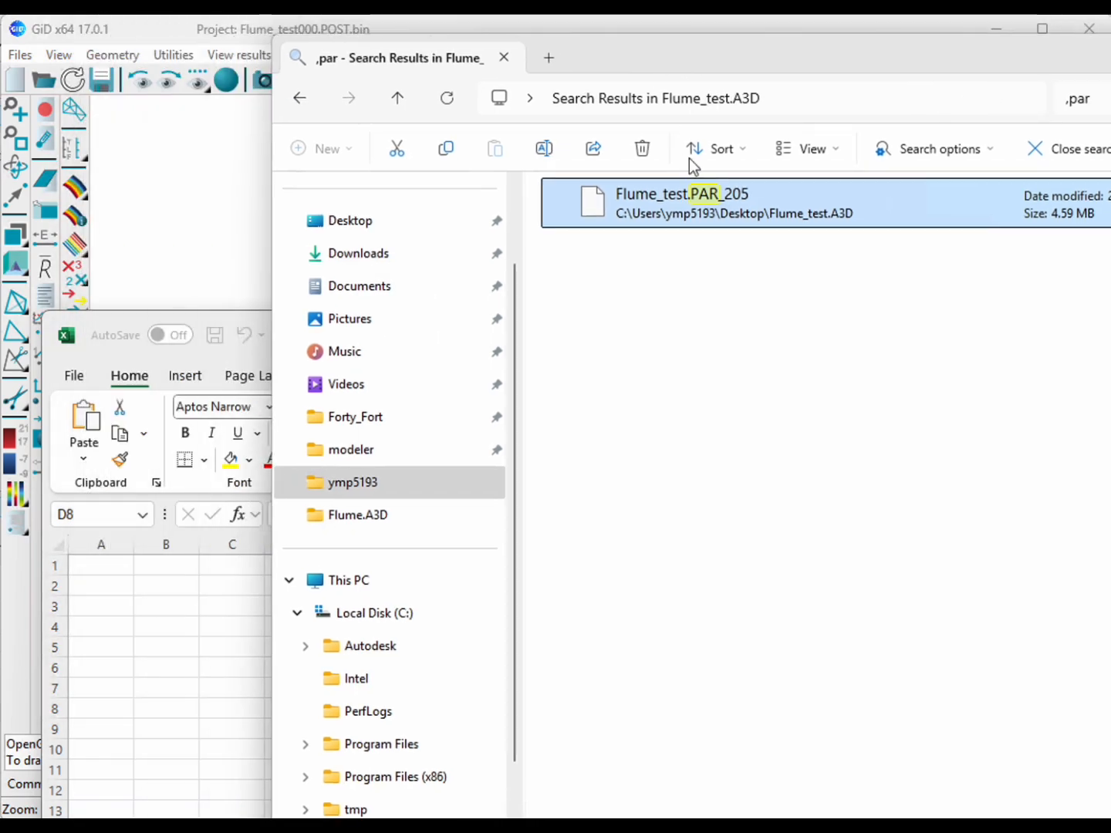
left_click_drag(682, 198, 216, 569)
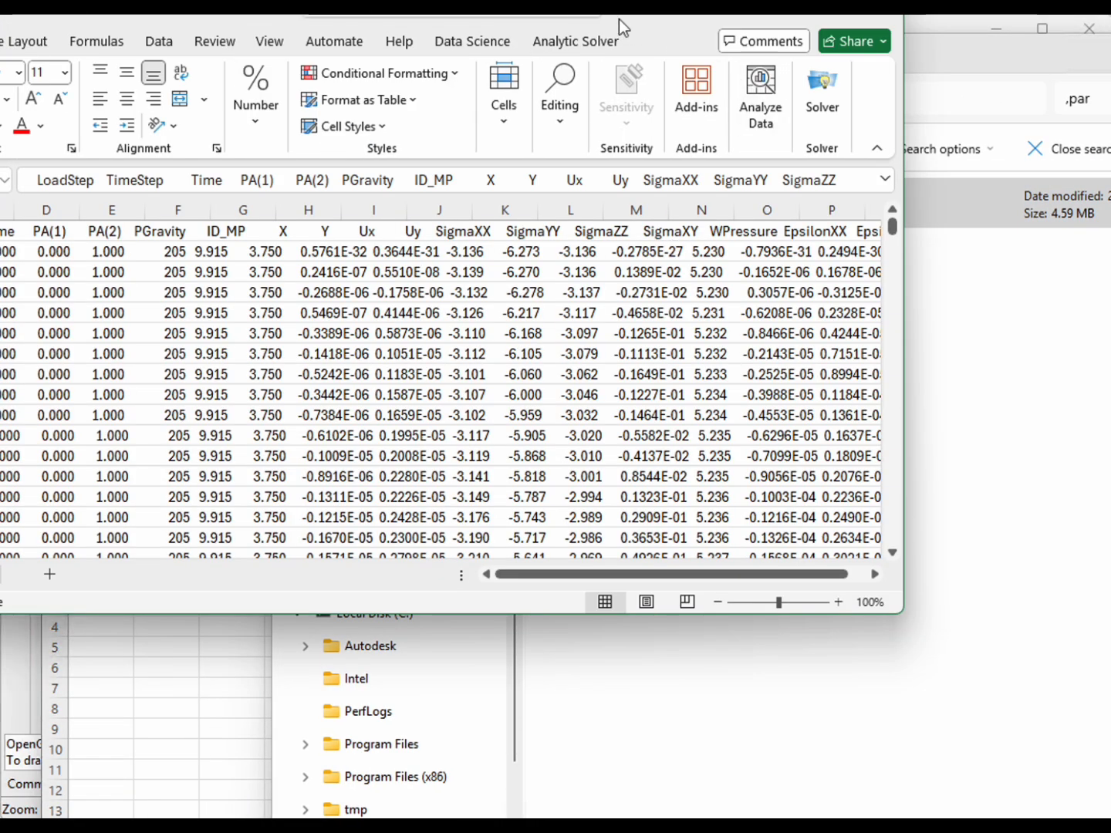
left_click_drag(689, 18, 883, 86)
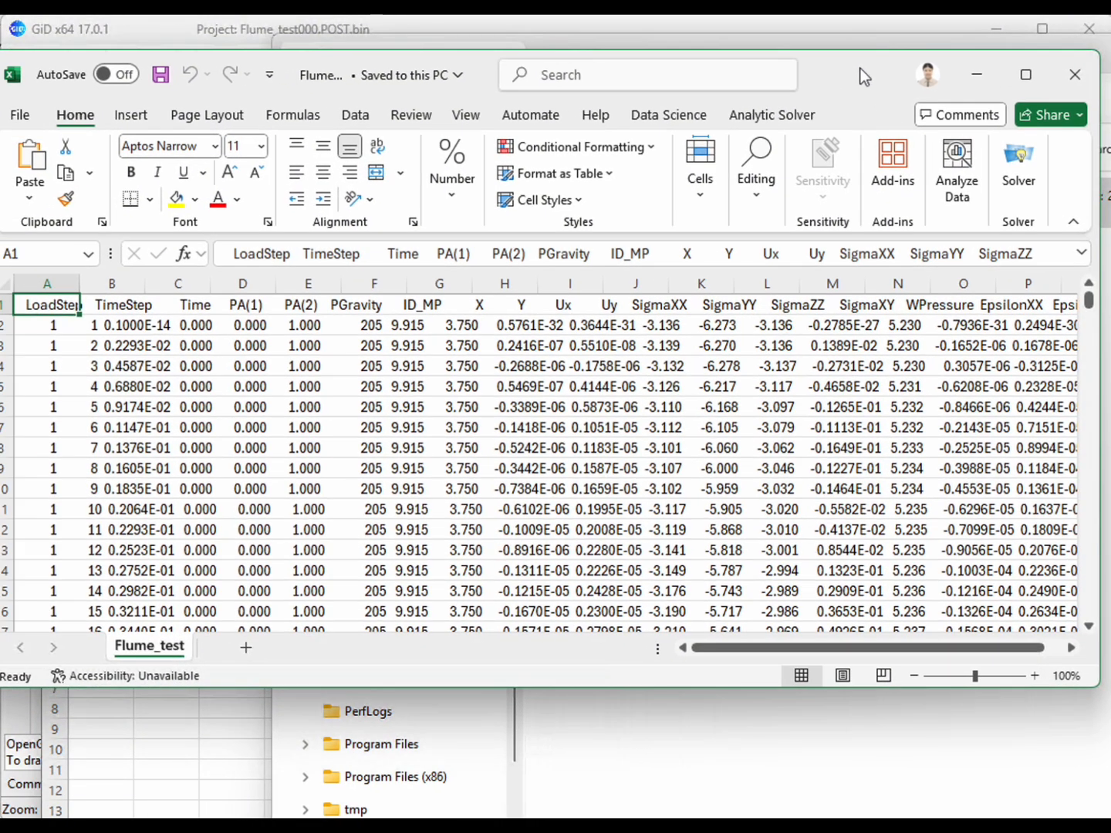
Step: Split the data in column A of the Flume_test sheet into separate columns with Text to Columns, using fixed width
left_click(50, 282)
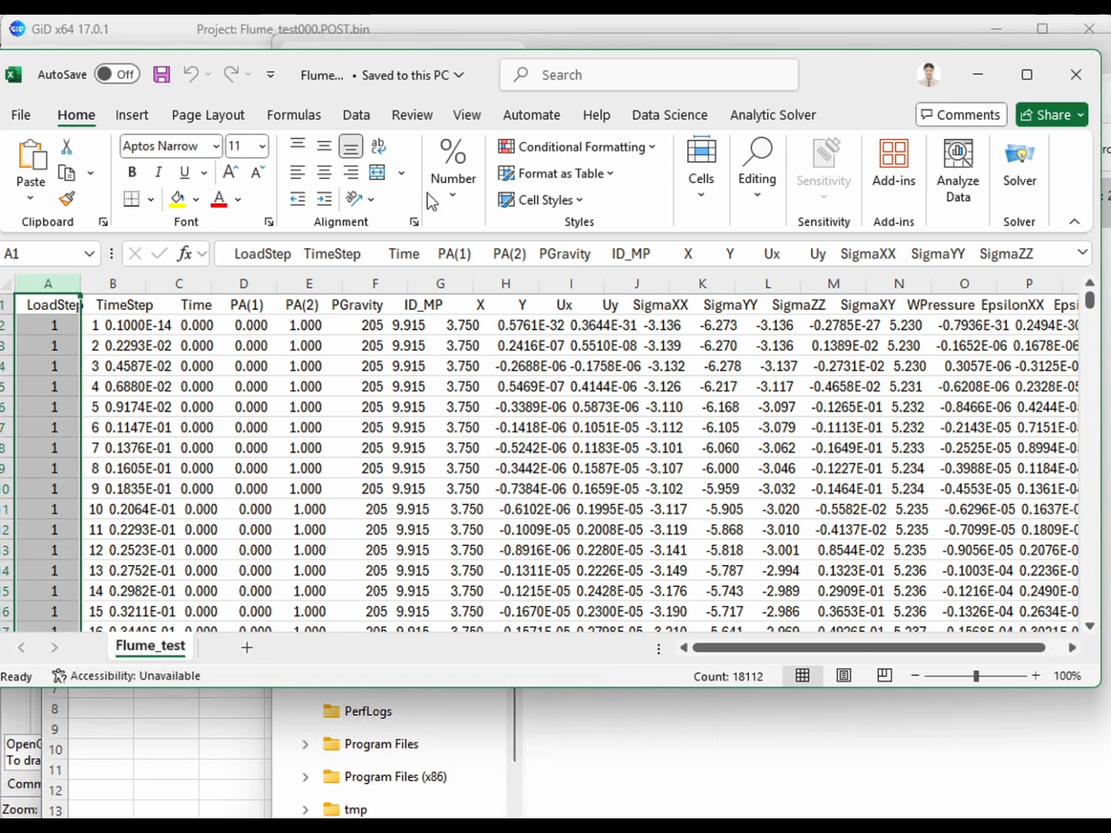
left_click(356, 114)
left_click(740, 166)
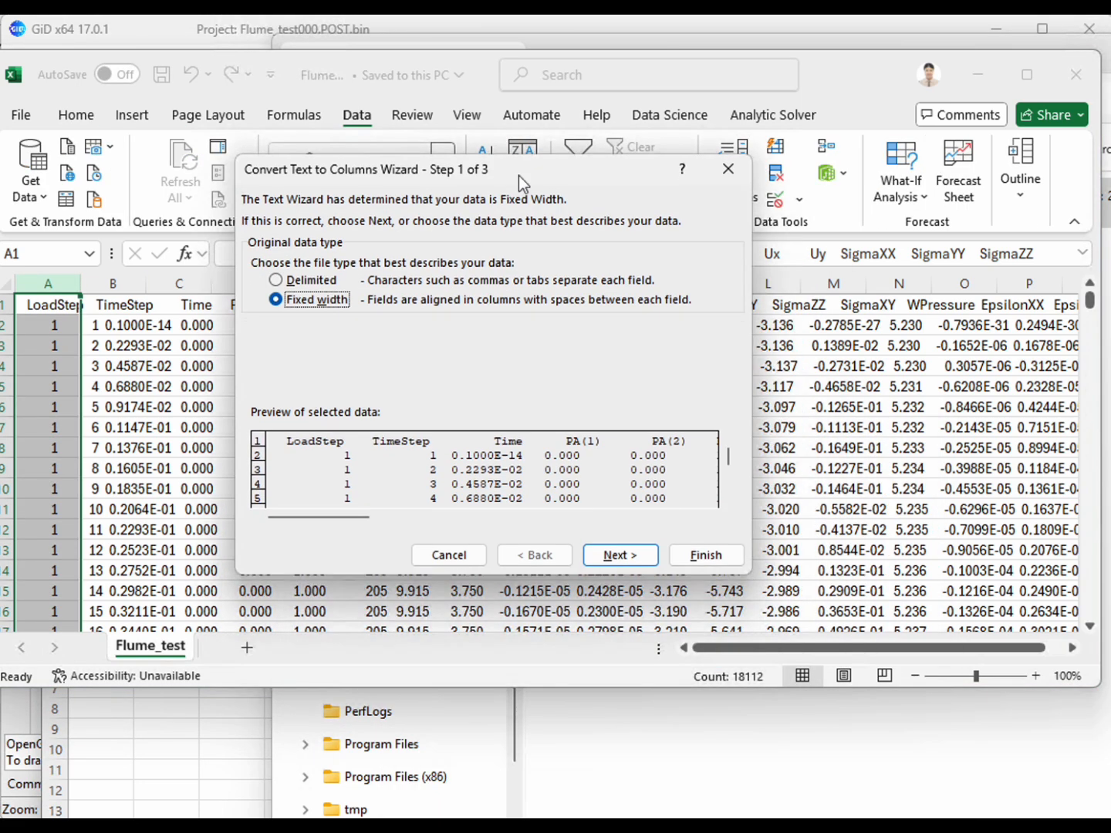
left_click(613, 555)
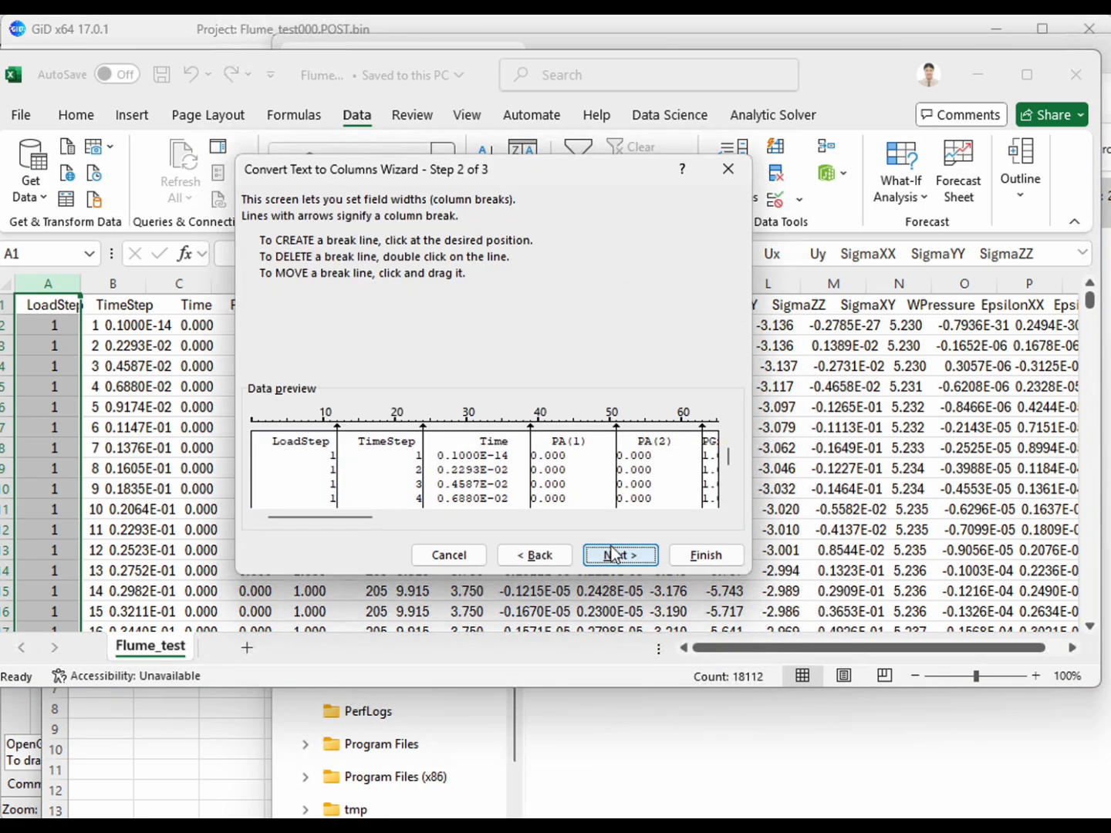
left_click(613, 555)
left_click(679, 557)
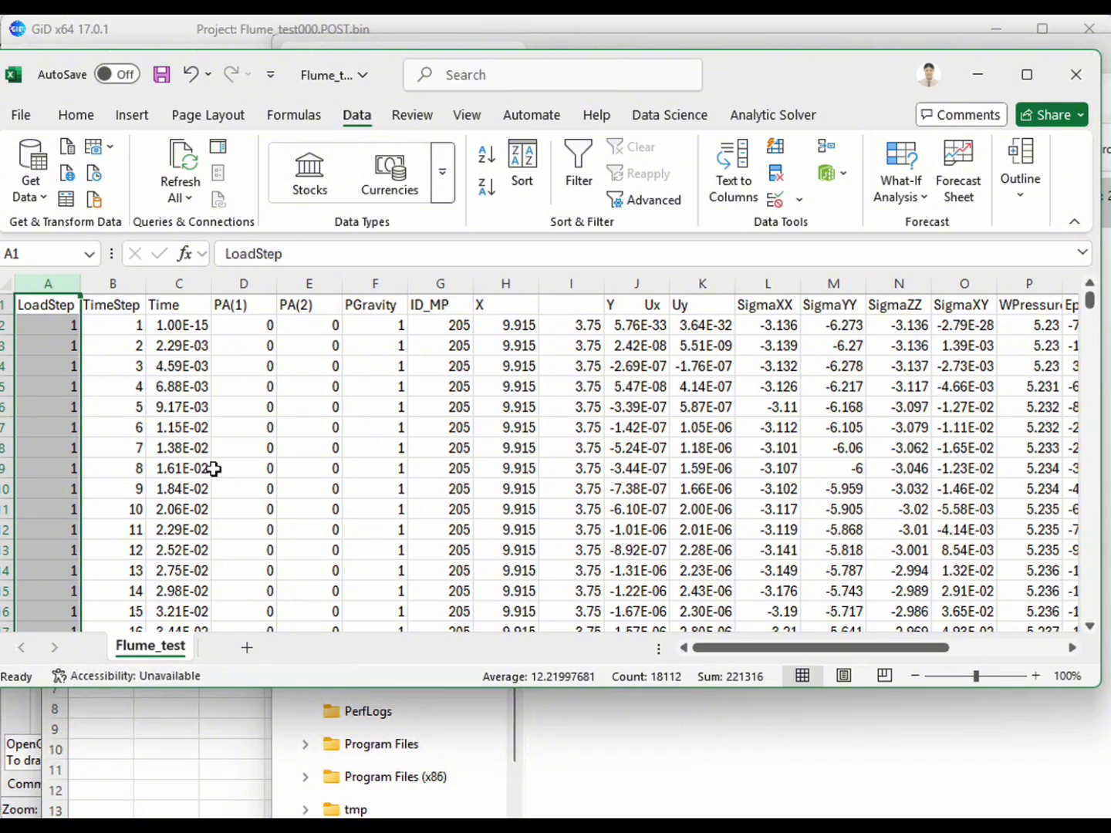
Step: Insert a scatter chart with straight lines that plots the WPressure column against the Time column
left_click_drag(805, 649, 918, 651)
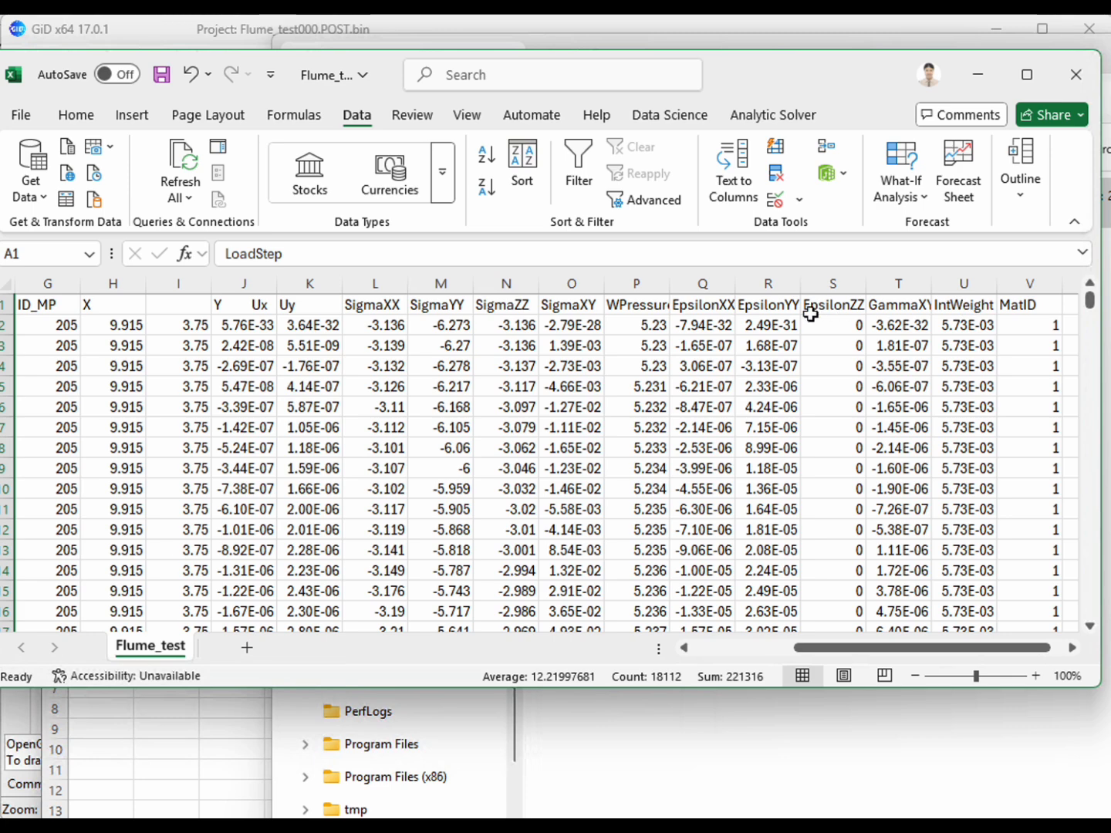
left_click(638, 283)
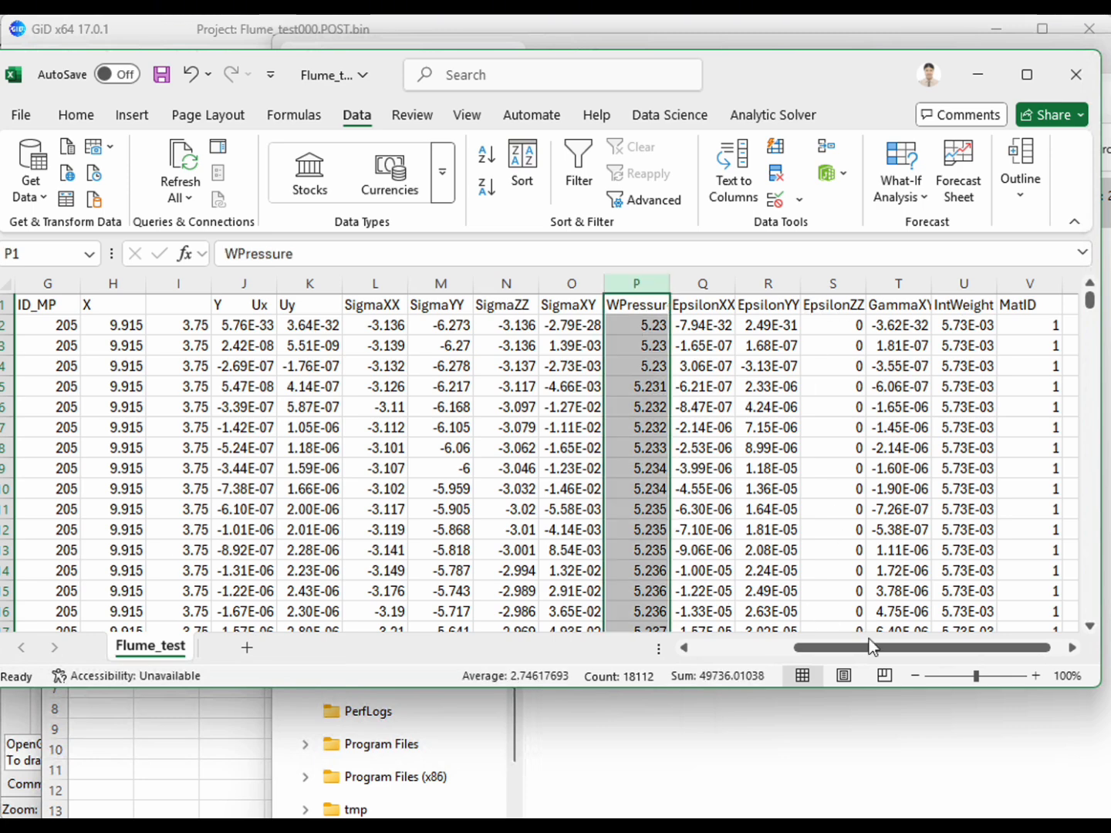
left_click_drag(874, 648, 631, 661)
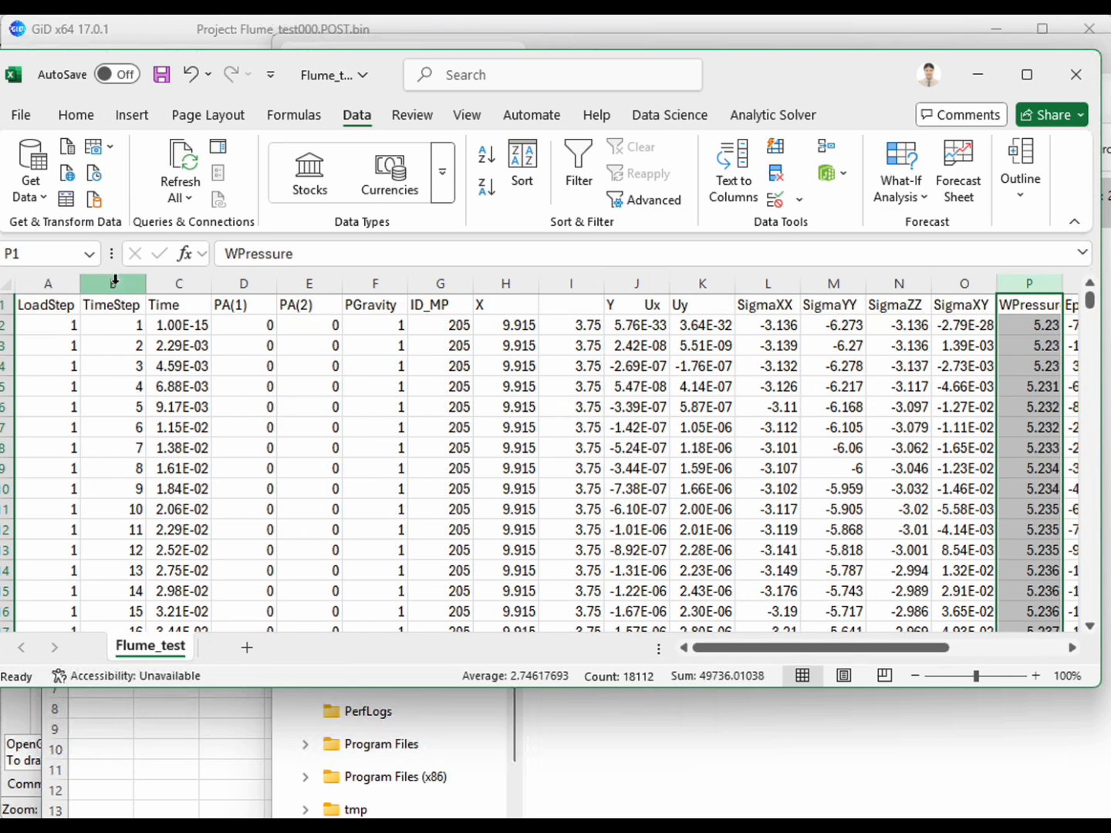
left_click(179, 283)
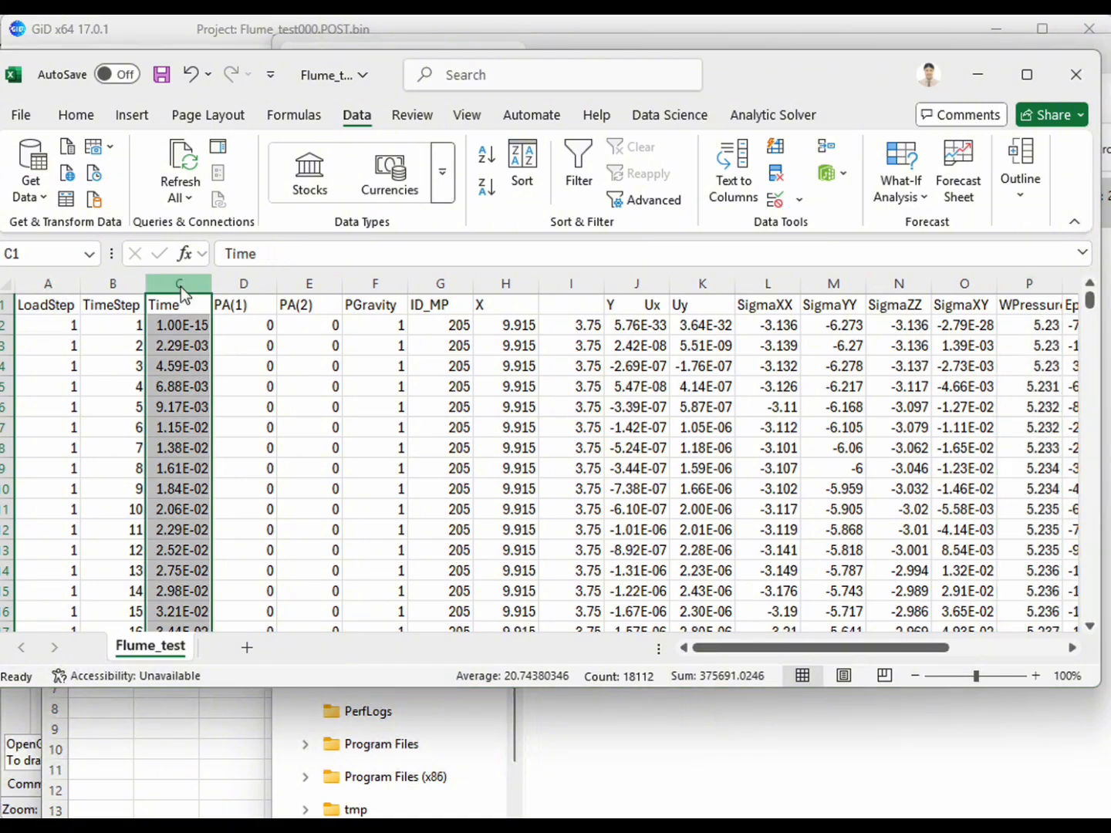
key("super")
key("super")
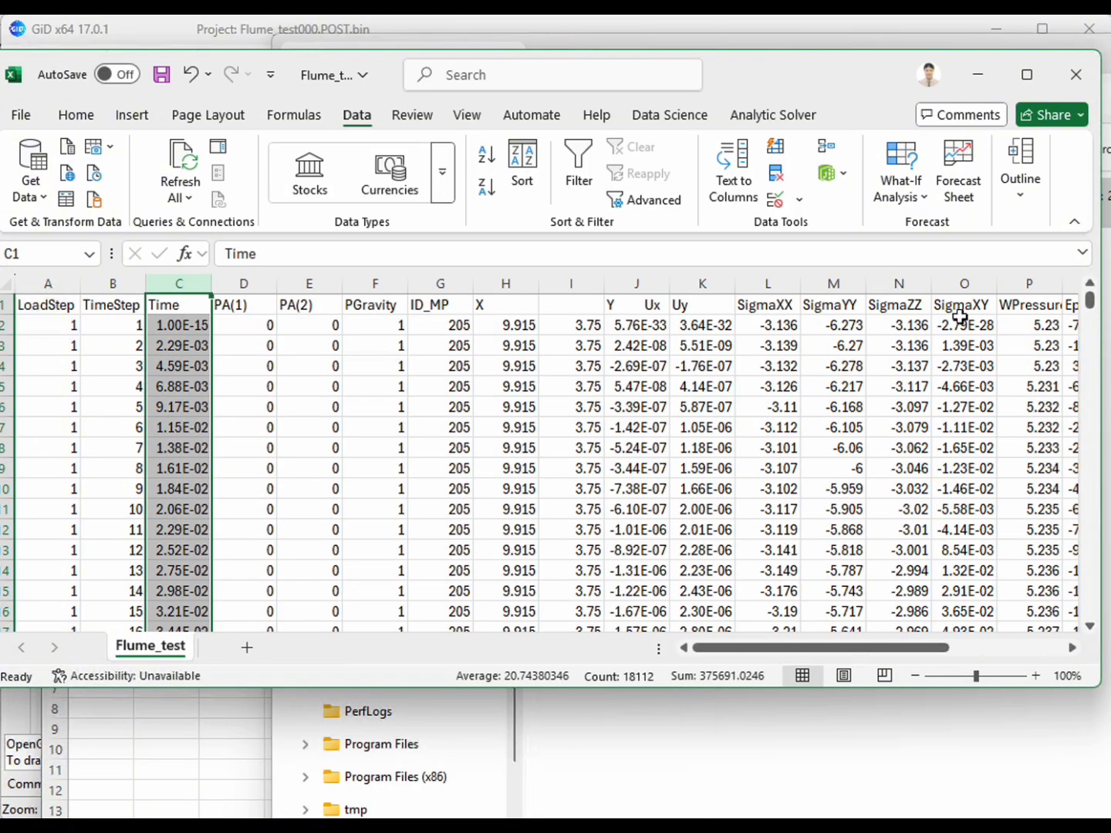
left_click(1023, 282, "ctrl")
left_click(132, 115)
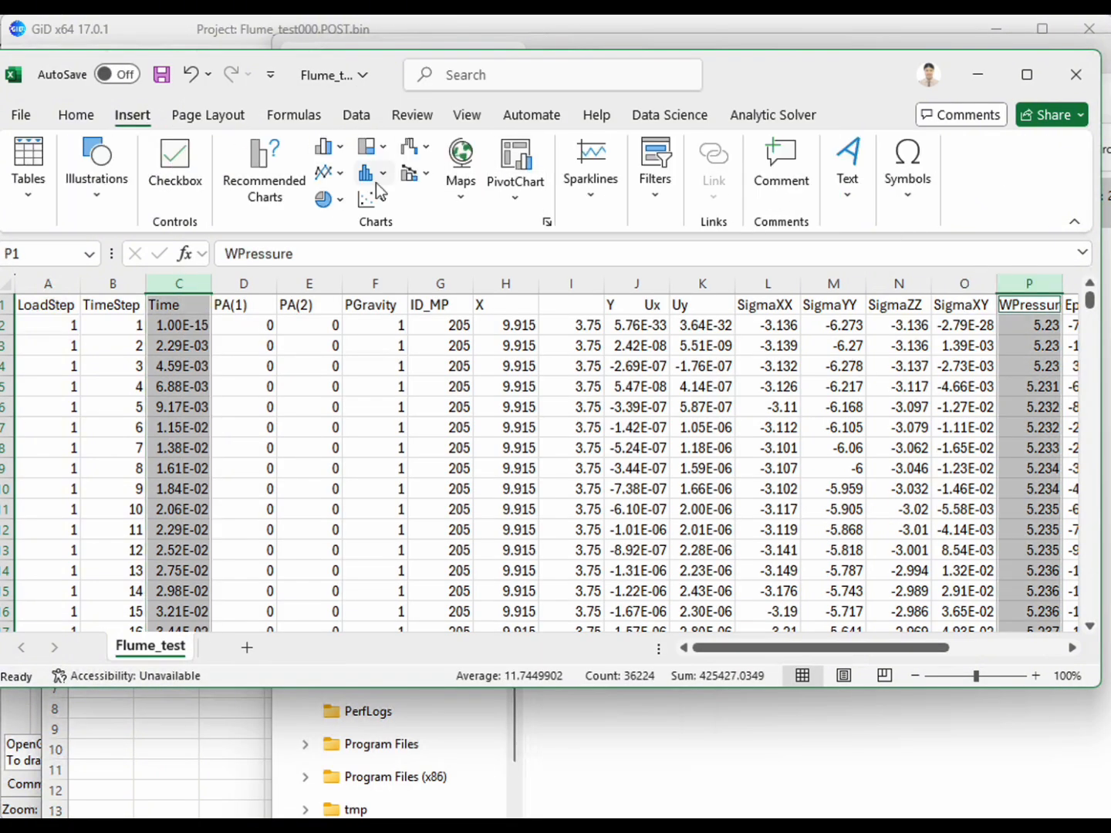
left_click(375, 199)
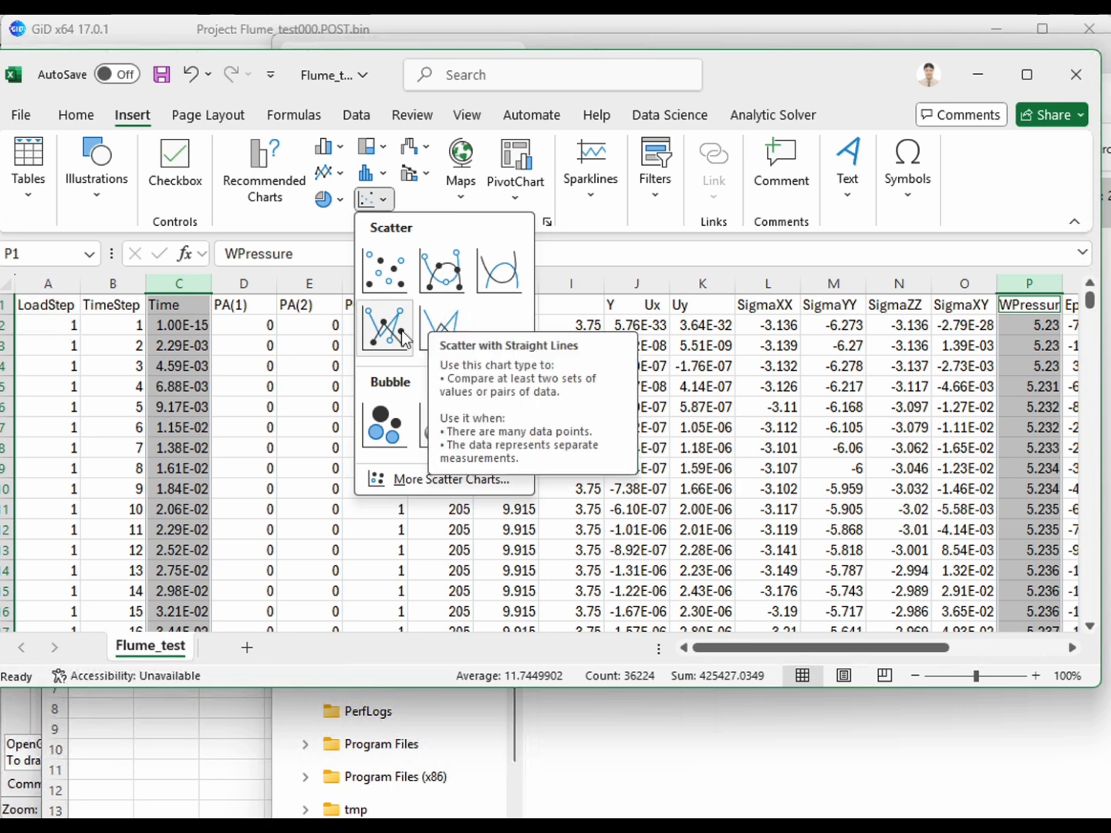
left_click(441, 328)
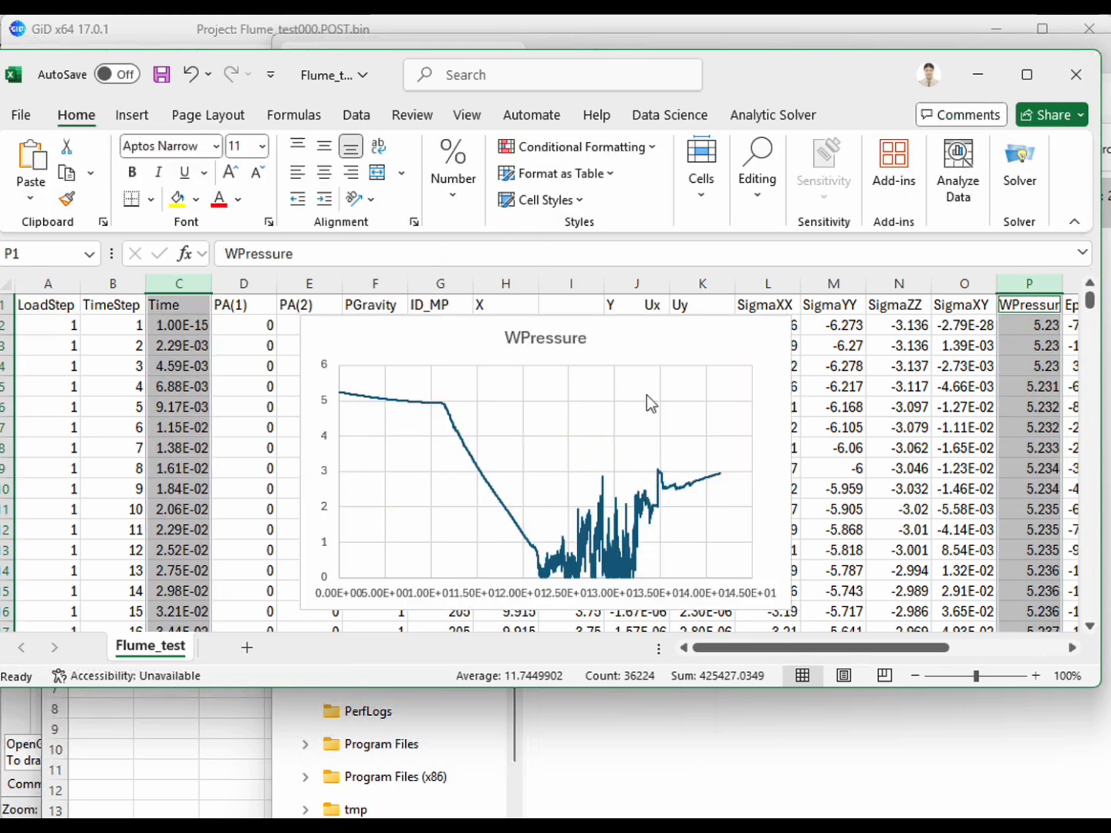
left_click(632, 339)
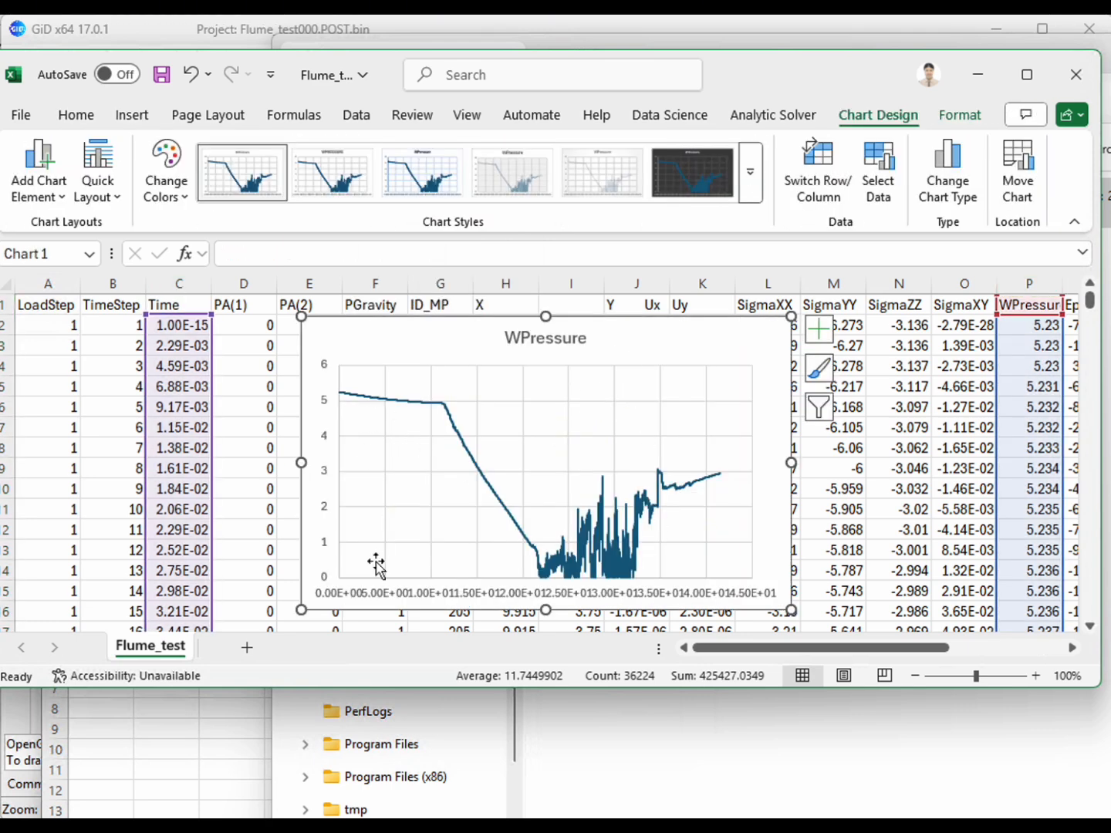
Step: Apply the Number format to the Time column in the Flume_test sheet
left_click(182, 278)
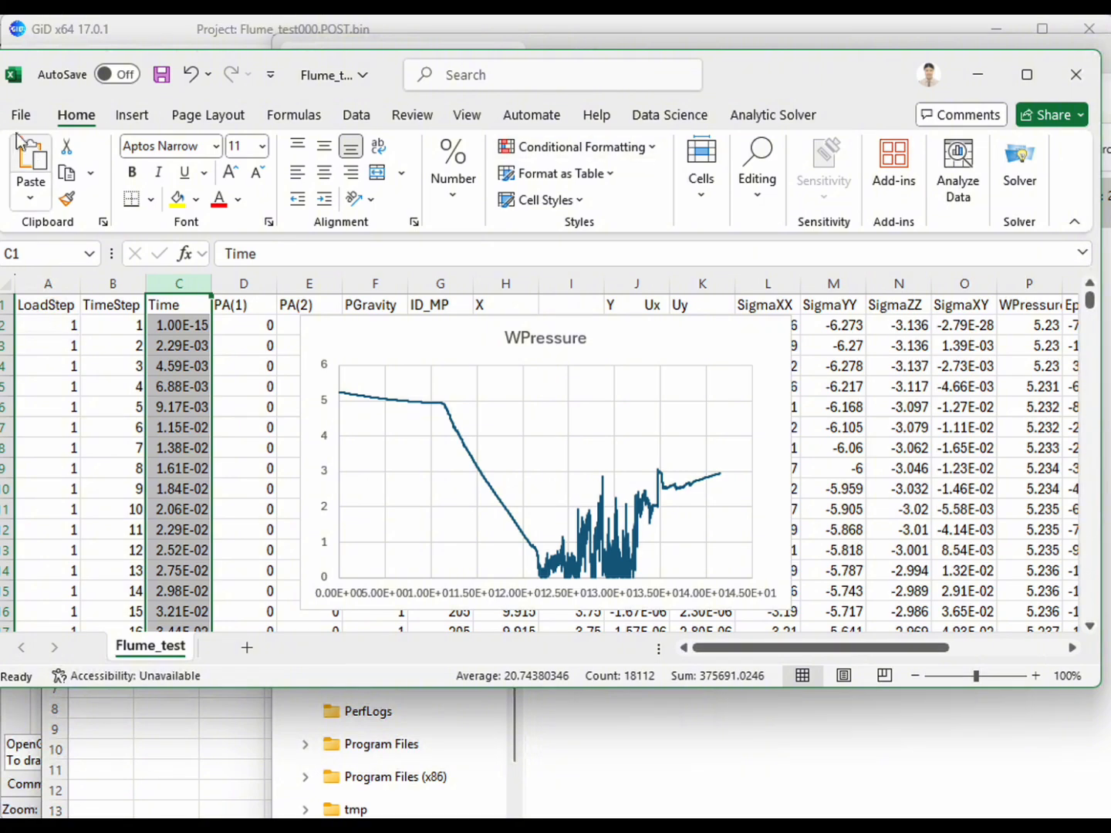
left_click(21, 115)
left_click(19, 124)
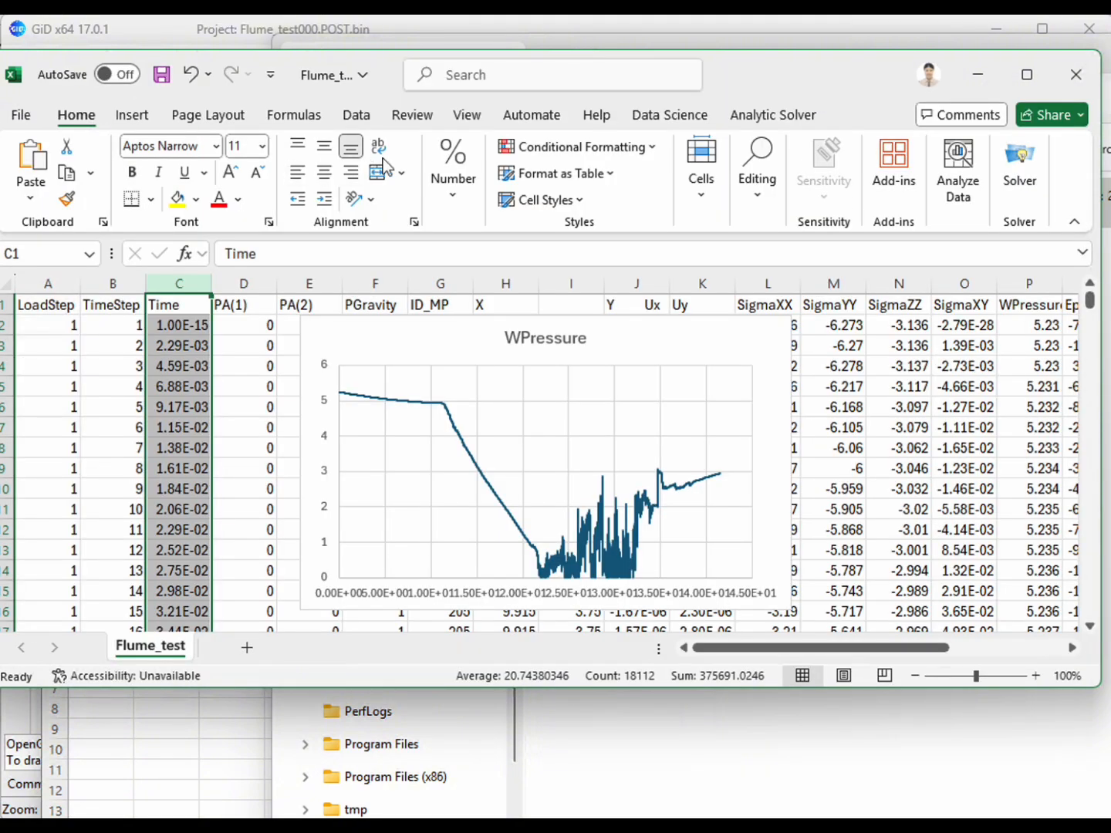
left_click(475, 202)
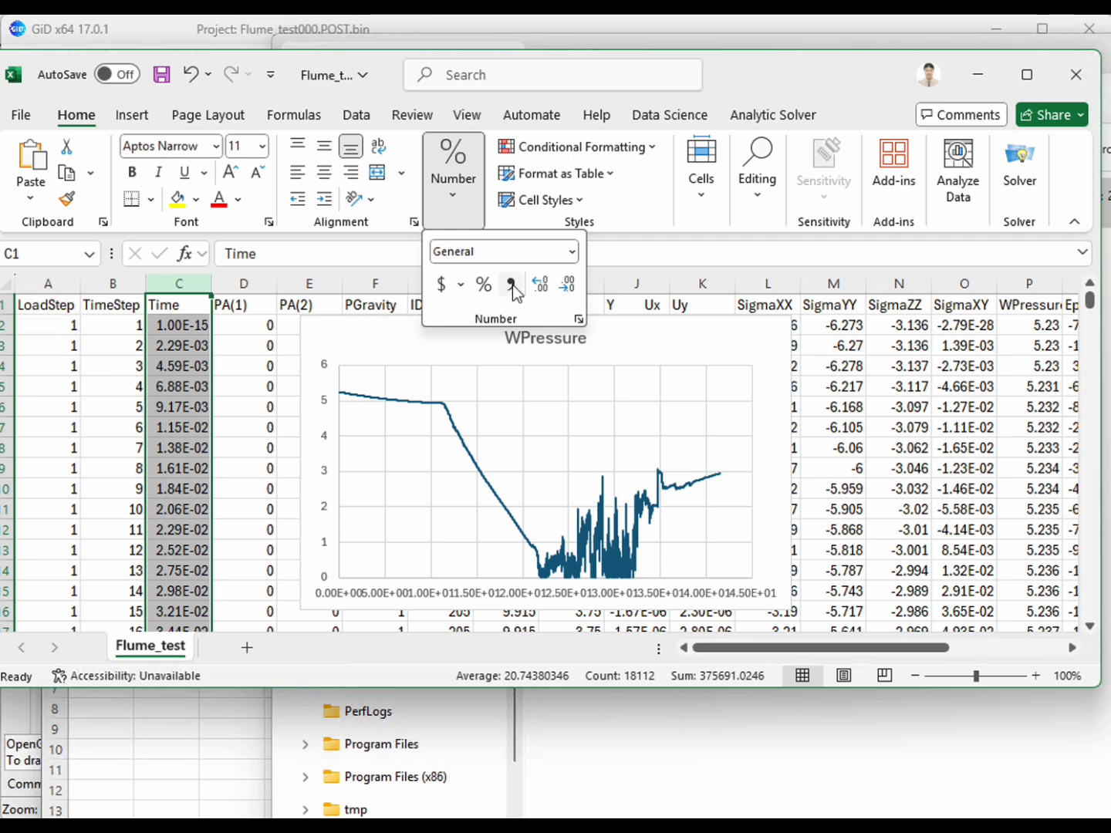
left_click(571, 252)
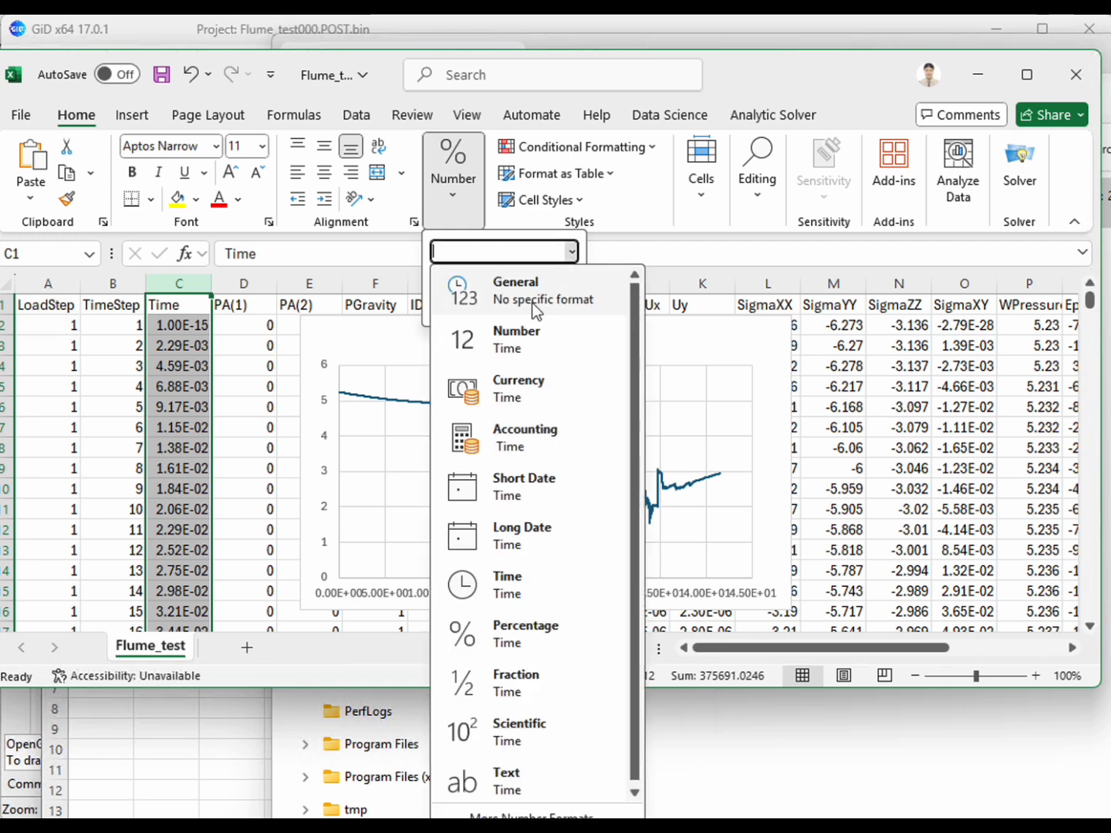
left_click(534, 340)
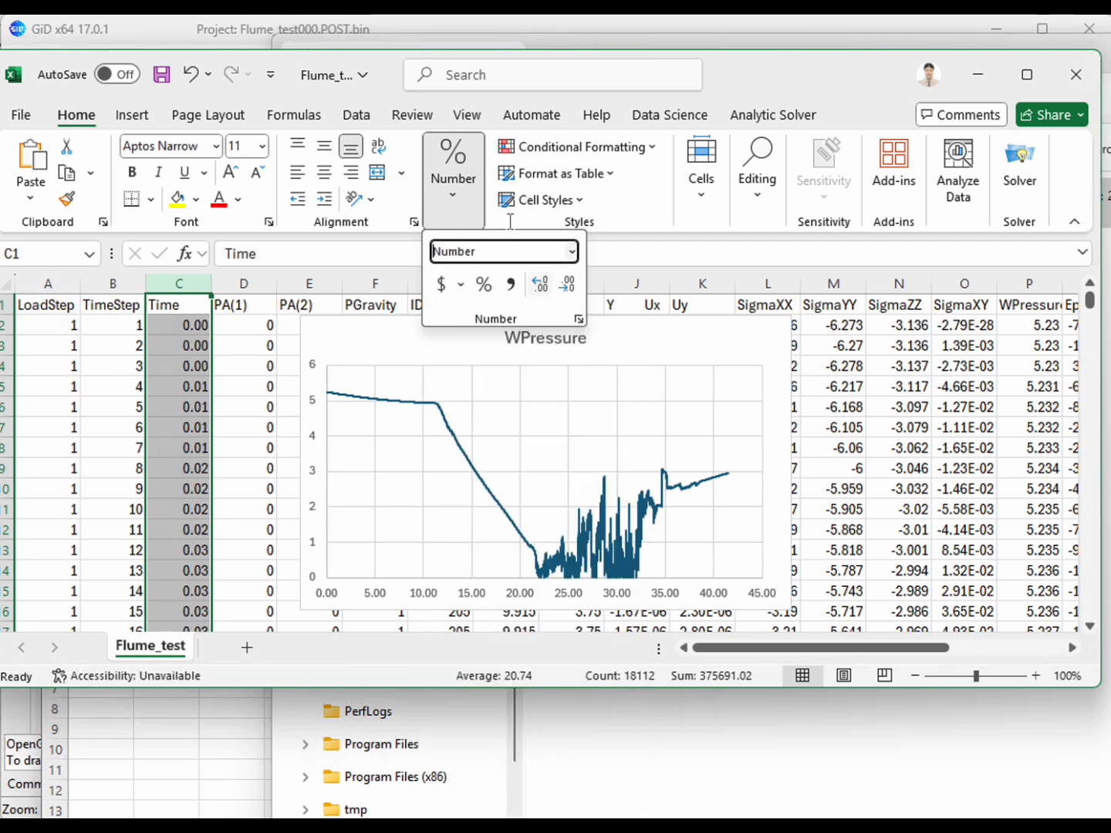
left_click(662, 251)
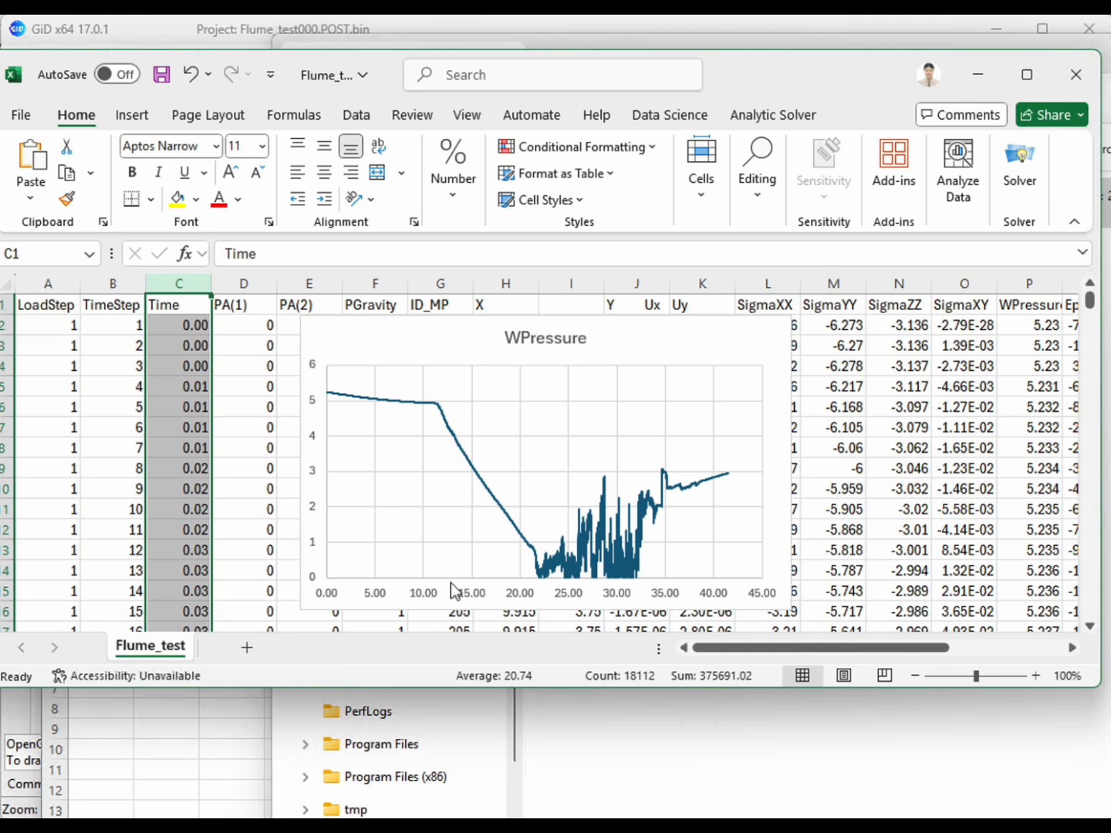
Step: Switch to File Explorer, clear the file search and sort the Flume_test.A3D folder by date modified, oldest first
left_click(558, 774)
left_click_drag(895, 69, 581, 100)
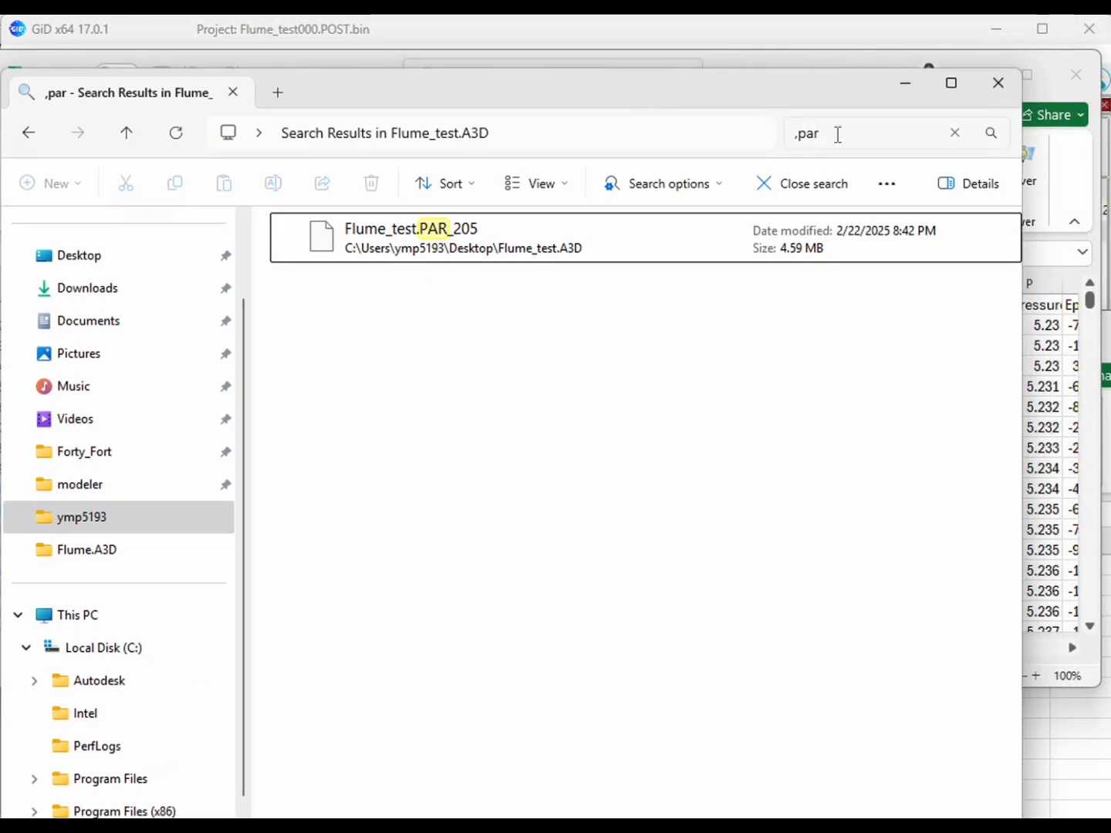
left_click(955, 132)
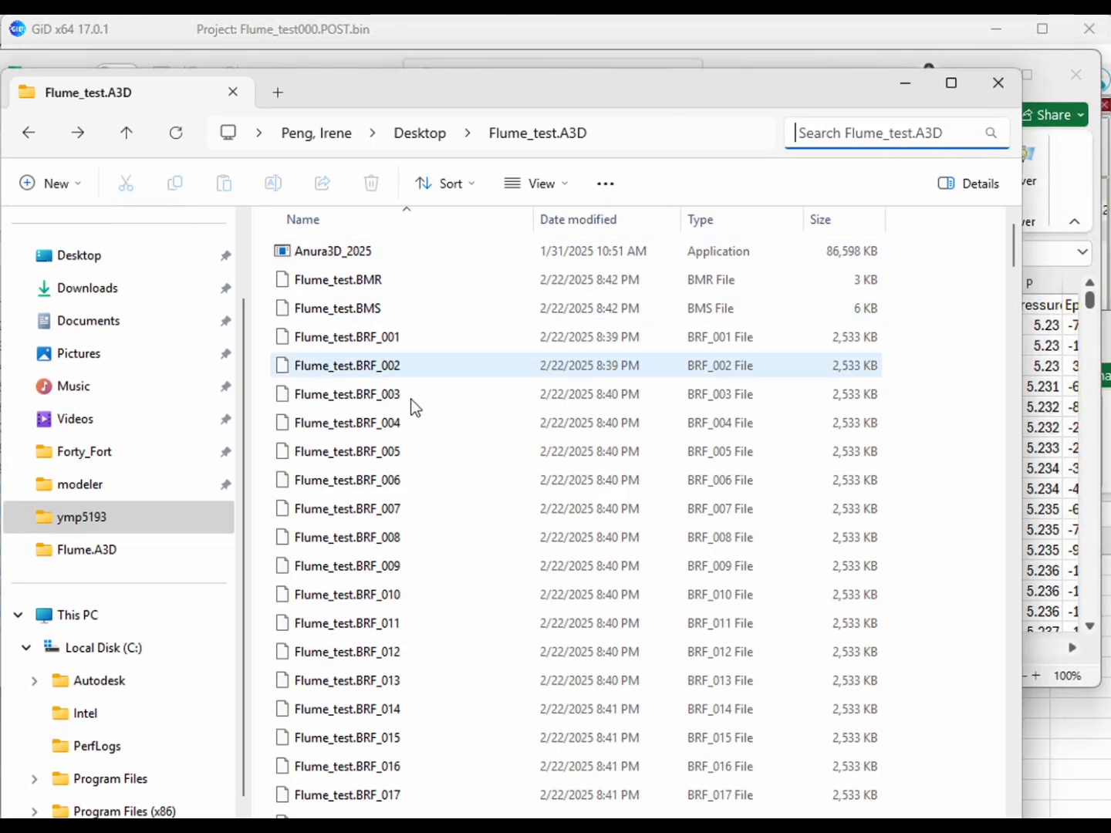
left_click(628, 223)
left_click(609, 226)
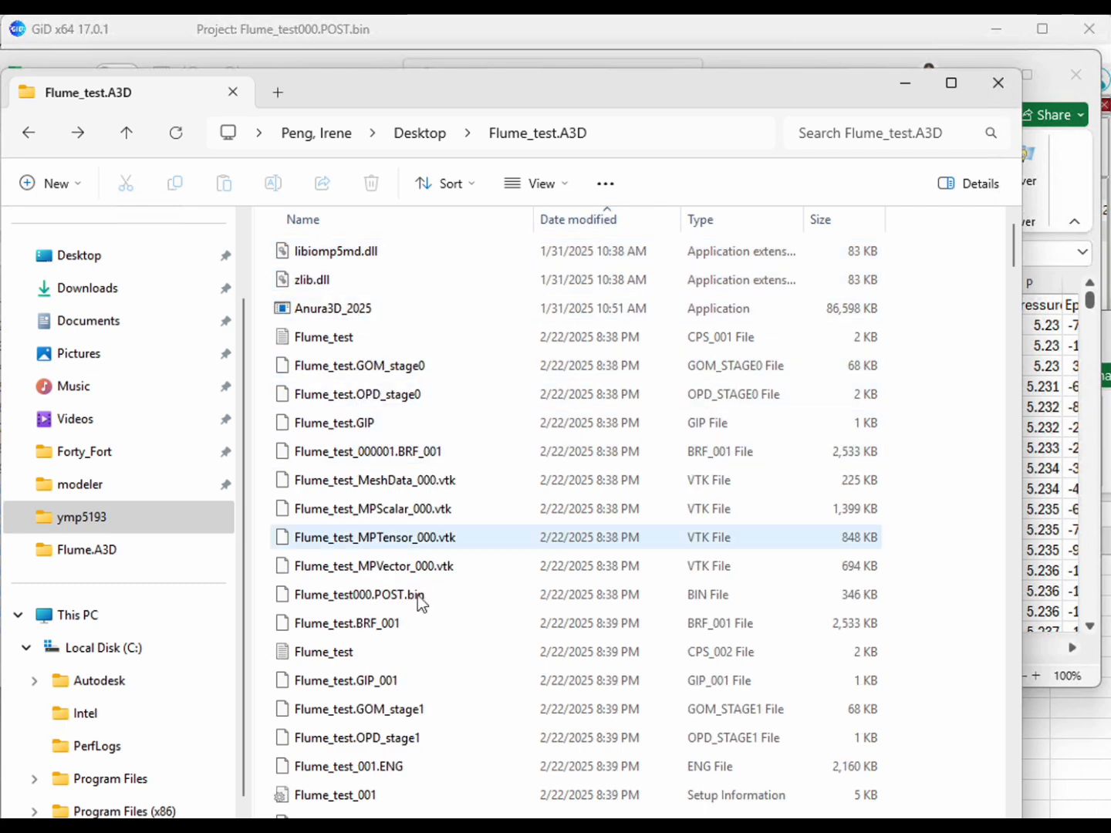
Step: Open Flume_test.CPS_002 in the text editor, reposition its window and examine the calculation parameters
double_click(419, 644)
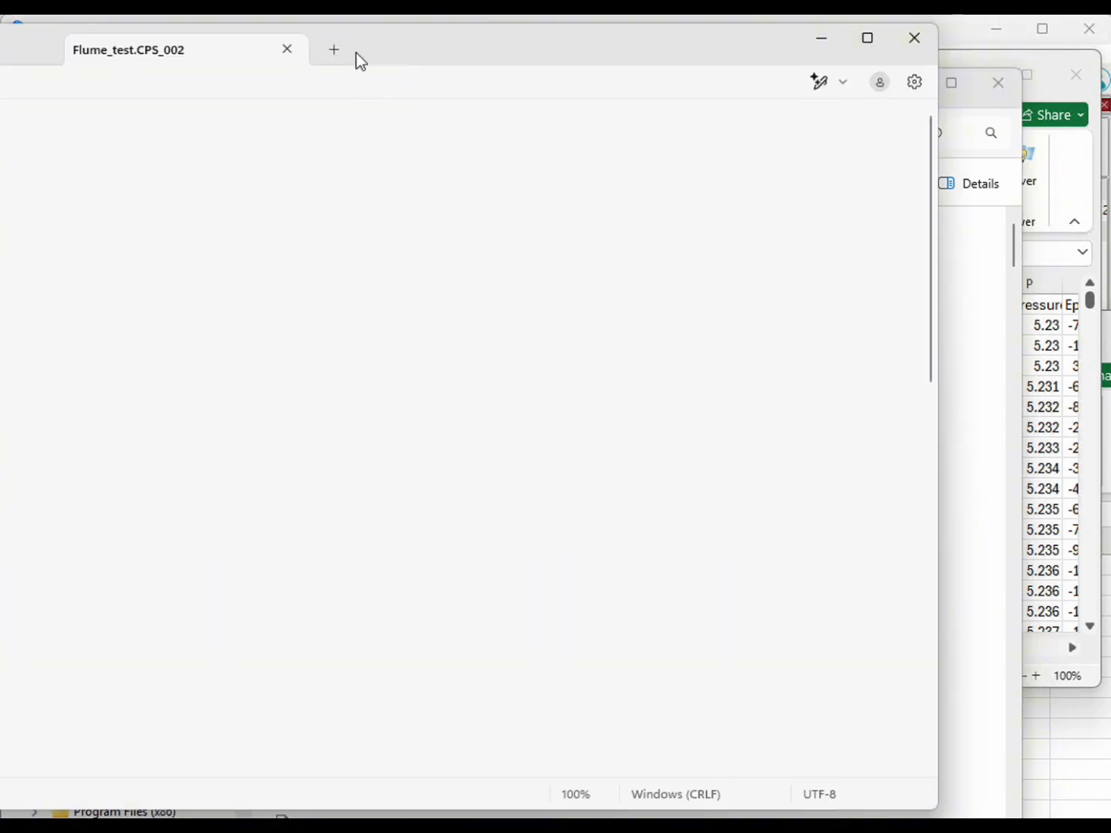
double_click(357, 53)
left_click_drag(463, 47, 837, 140)
left_click_drag(173, 365, 320, 362)
Step: Return to the Excel window and examine the WPressure curve along the time axis of the chart
left_click(325, 60)
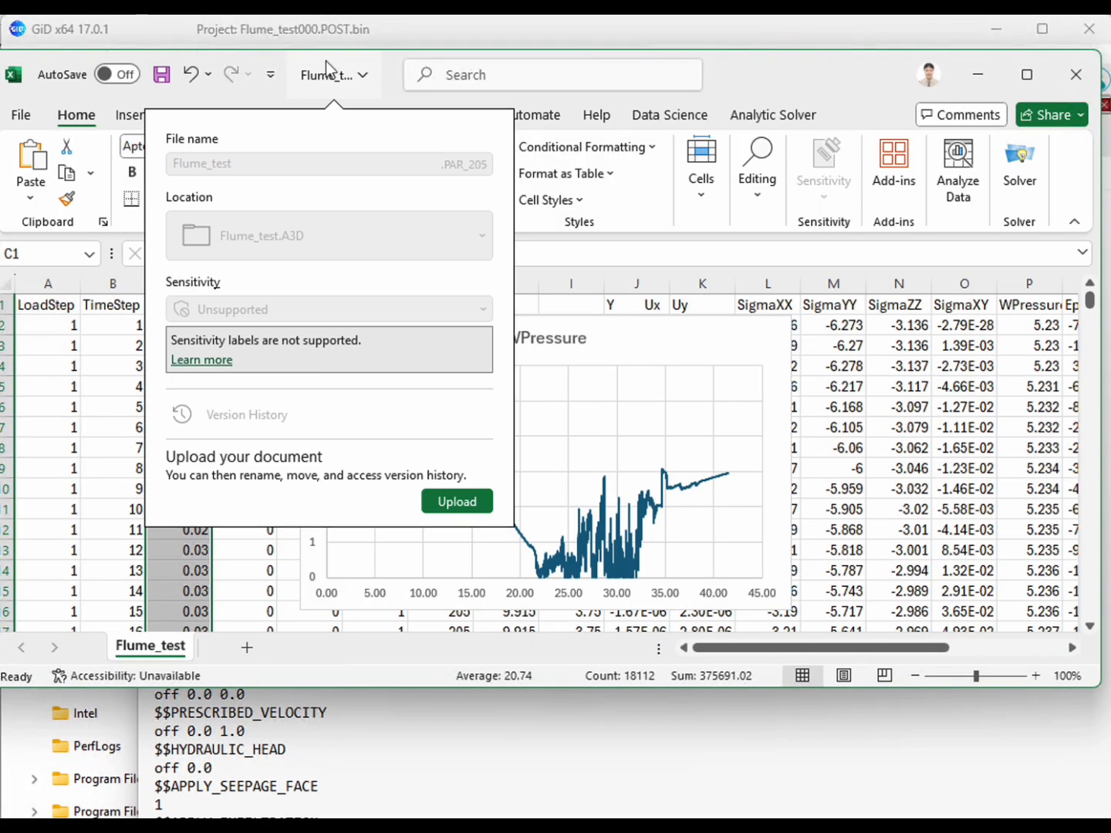
left_click(555, 368)
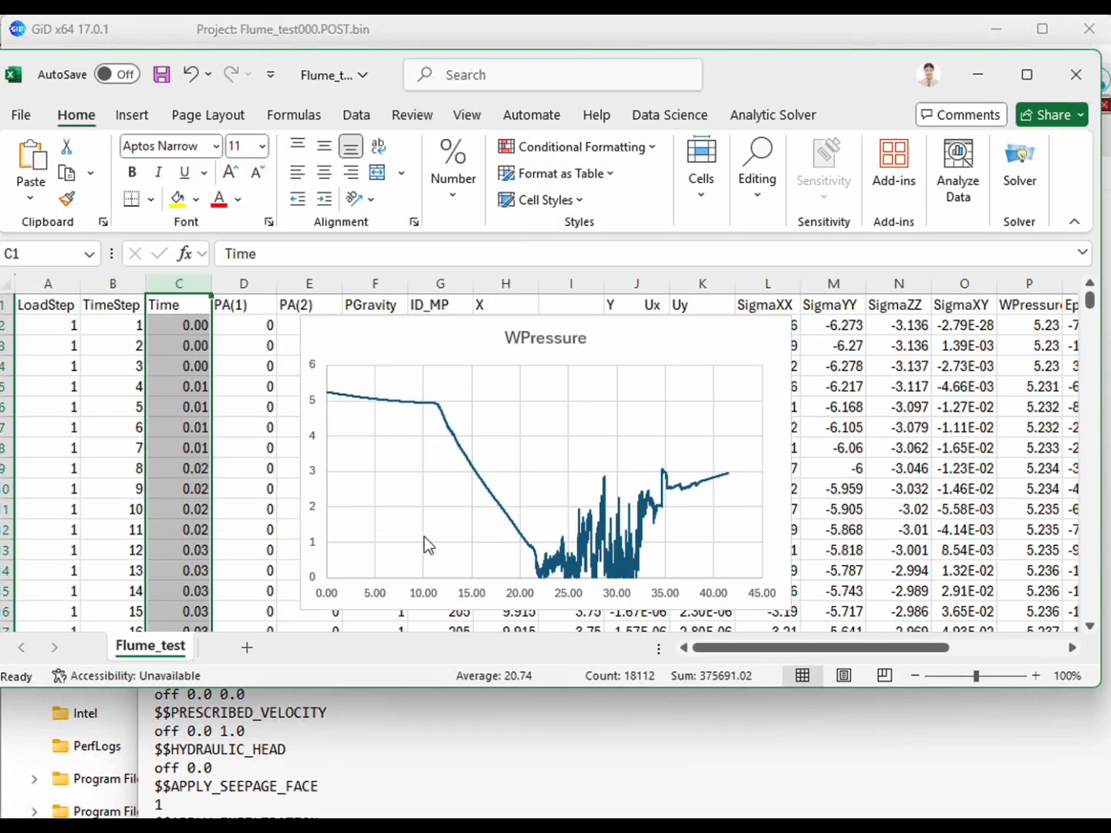
left_click(438, 414)
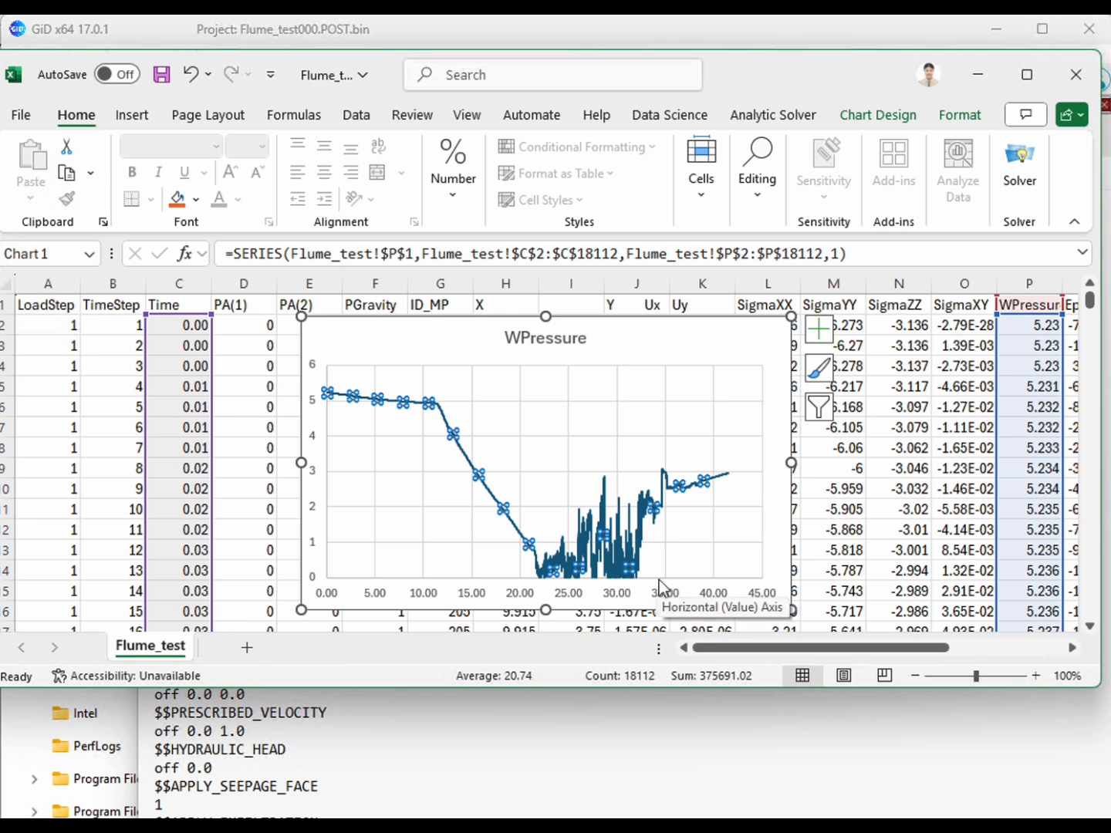
left_click(675, 511)
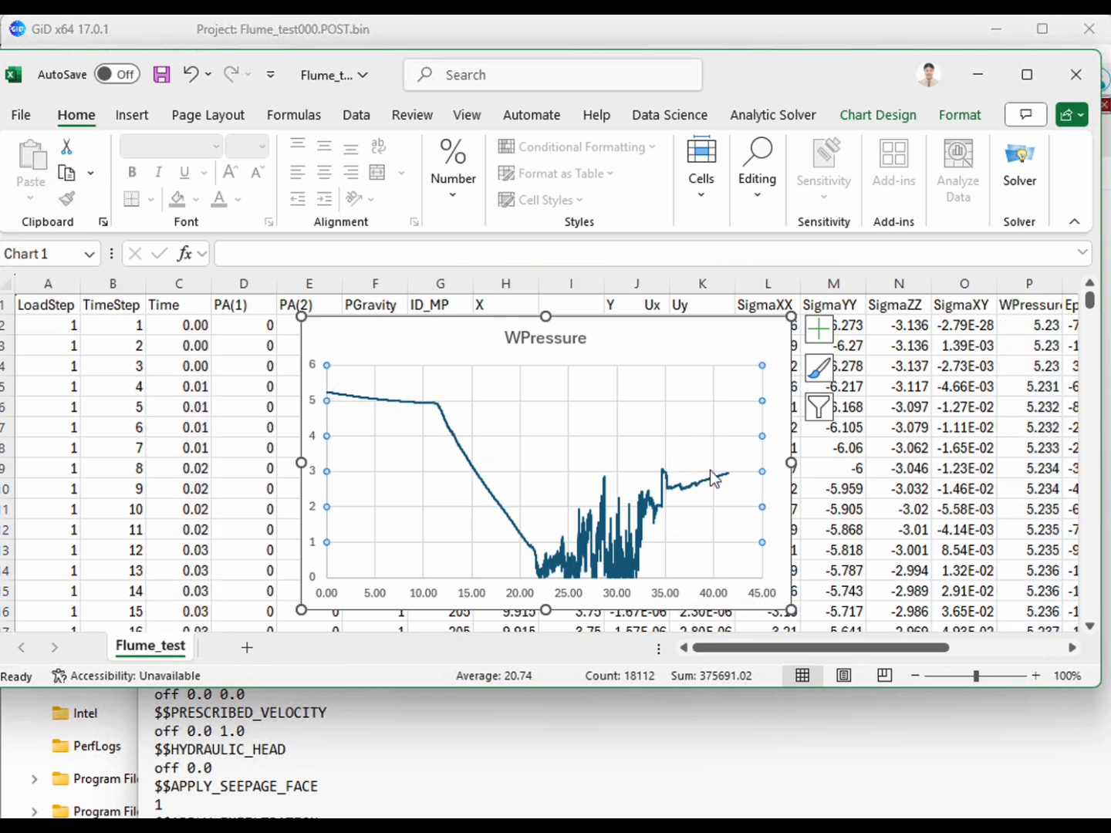